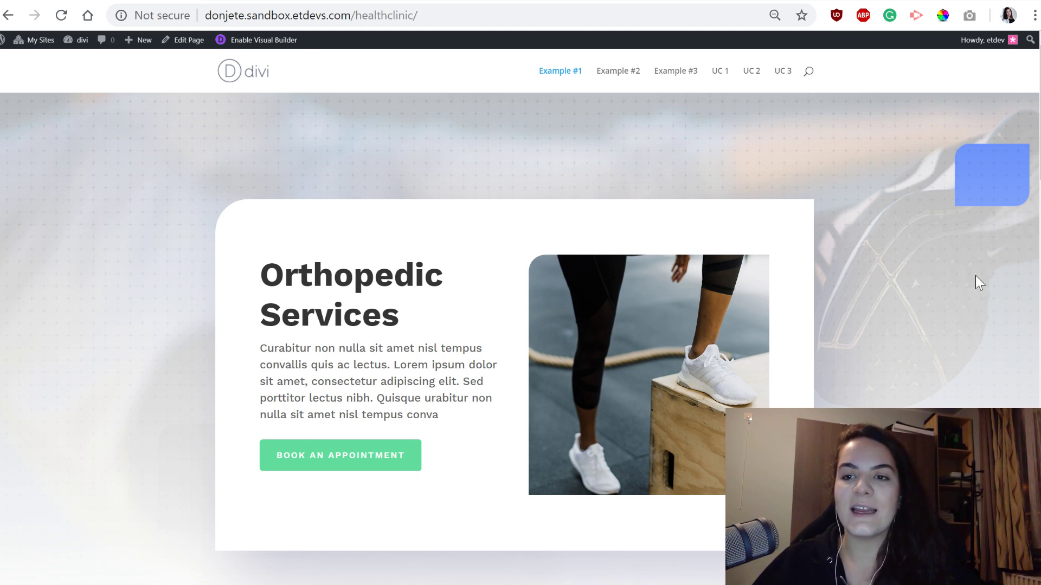
Enlarge the Example #1 page until its mobile layout shows, and examine the fixed Contact us today and Email bar along the page
key(ctrl+plus)
key(ctrl+plus)
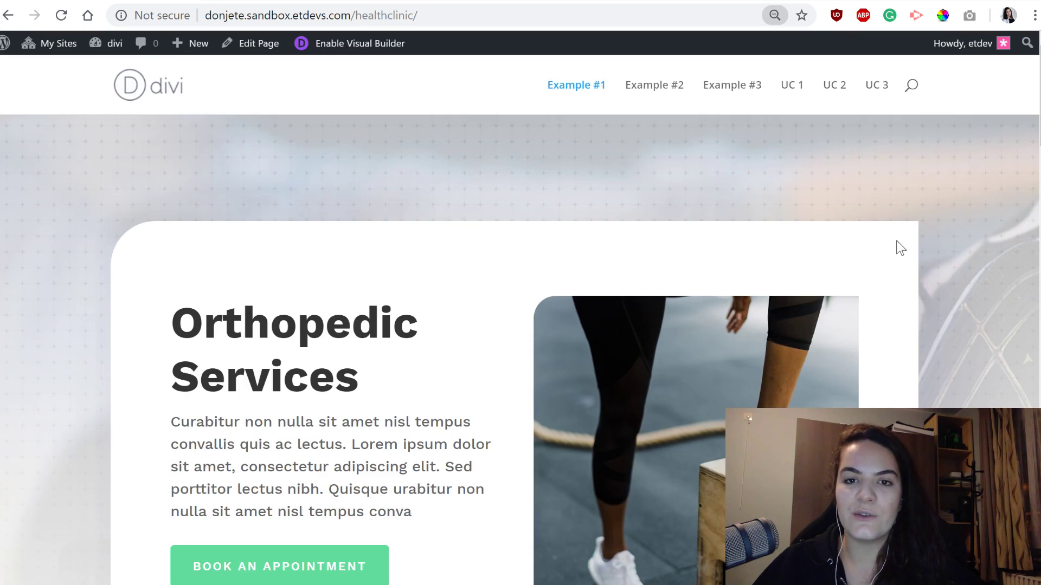
key(ctrl+plus)
key(ctrl+plus)
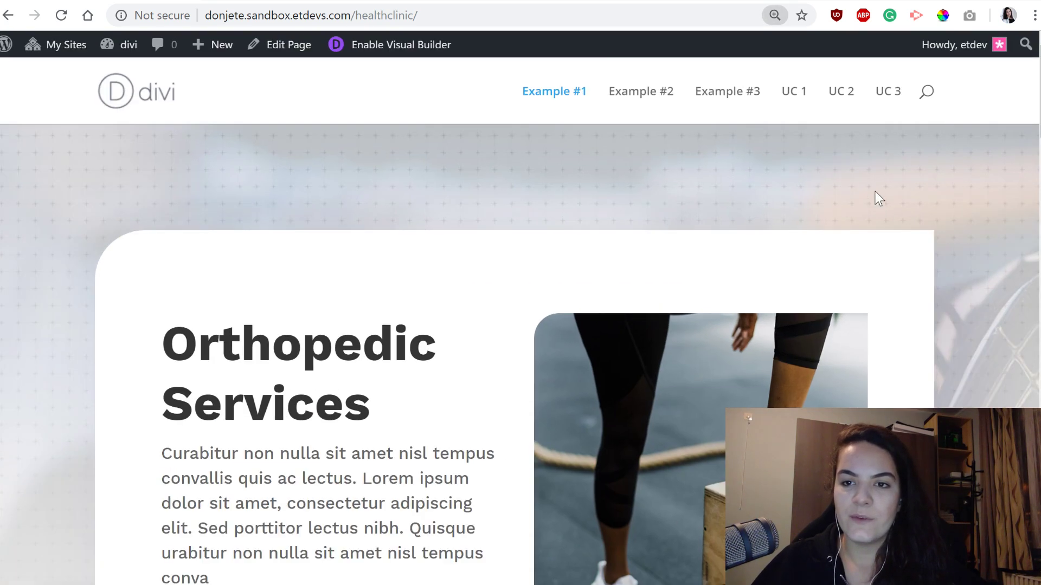
key(ctrl+plus)
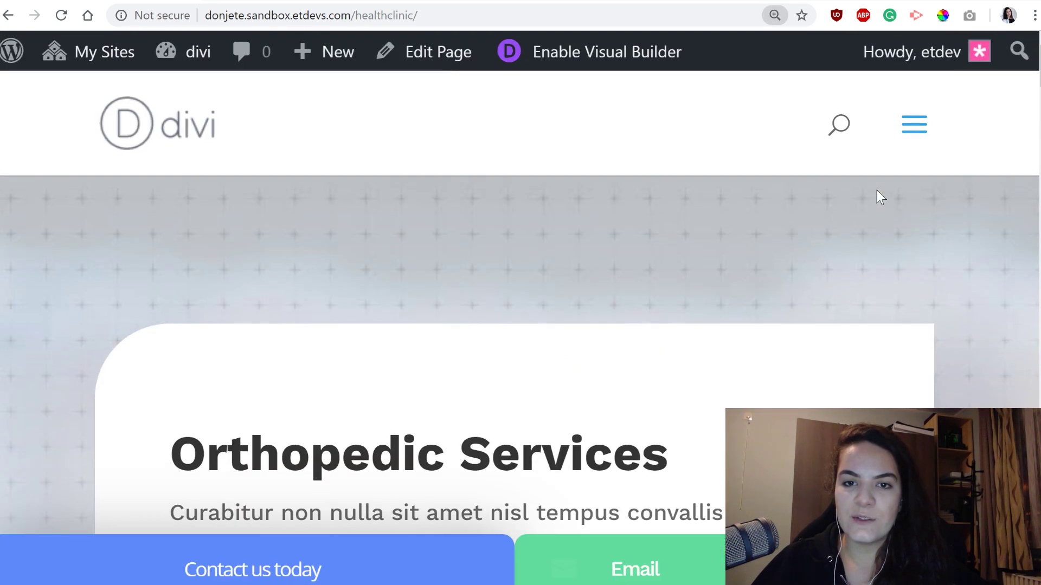
scroll(611, 471, down, 10)
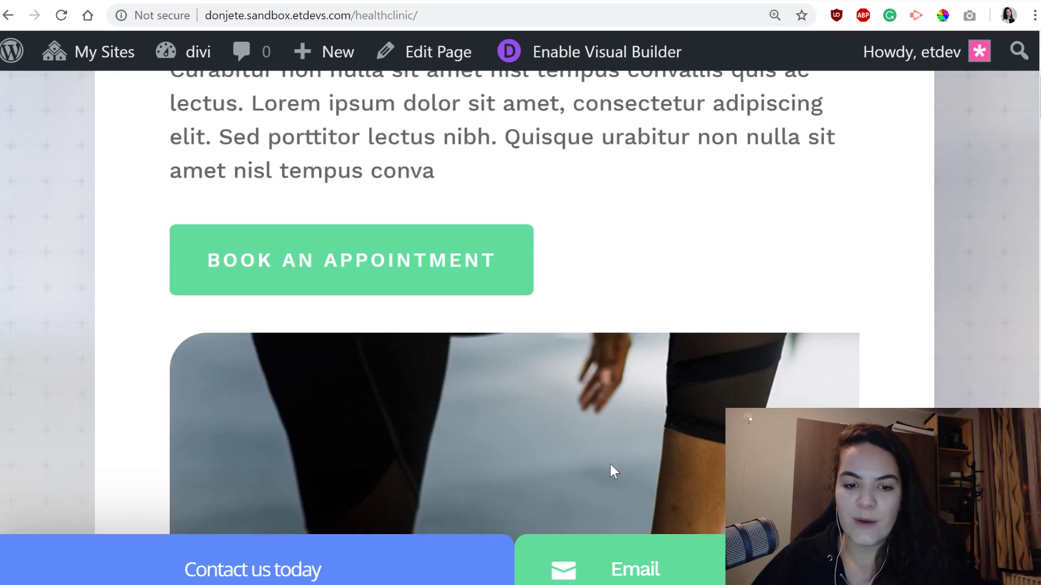
scroll(520, 452, down, 15)
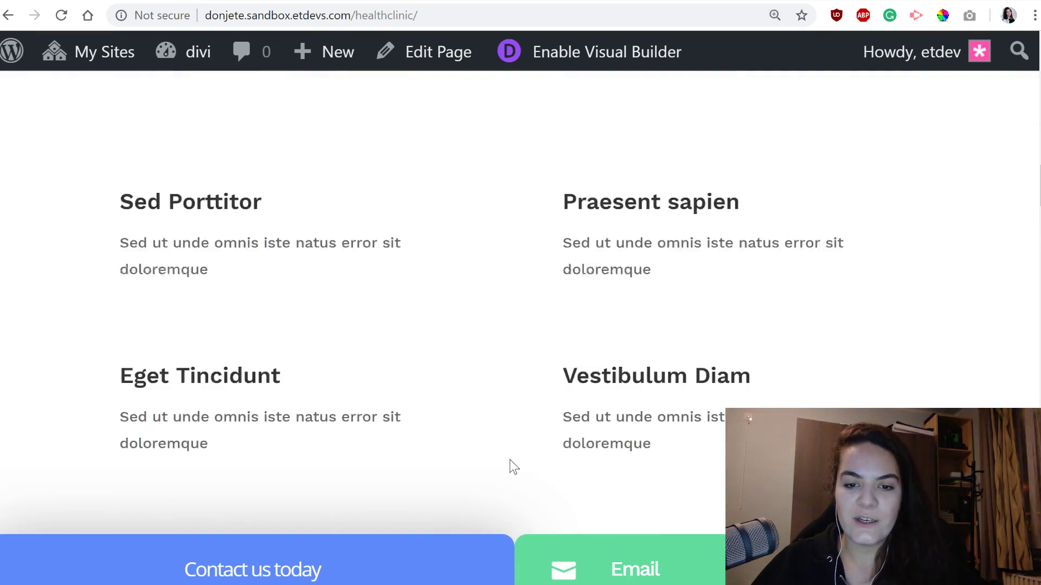
scroll(522, 482, down, 20)
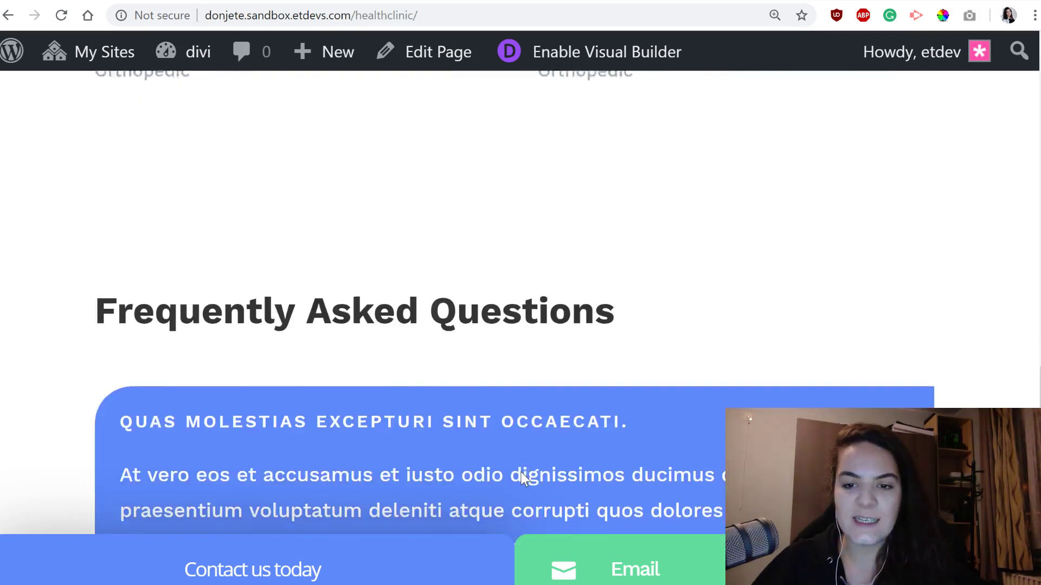
scroll(522, 479, down, 5)
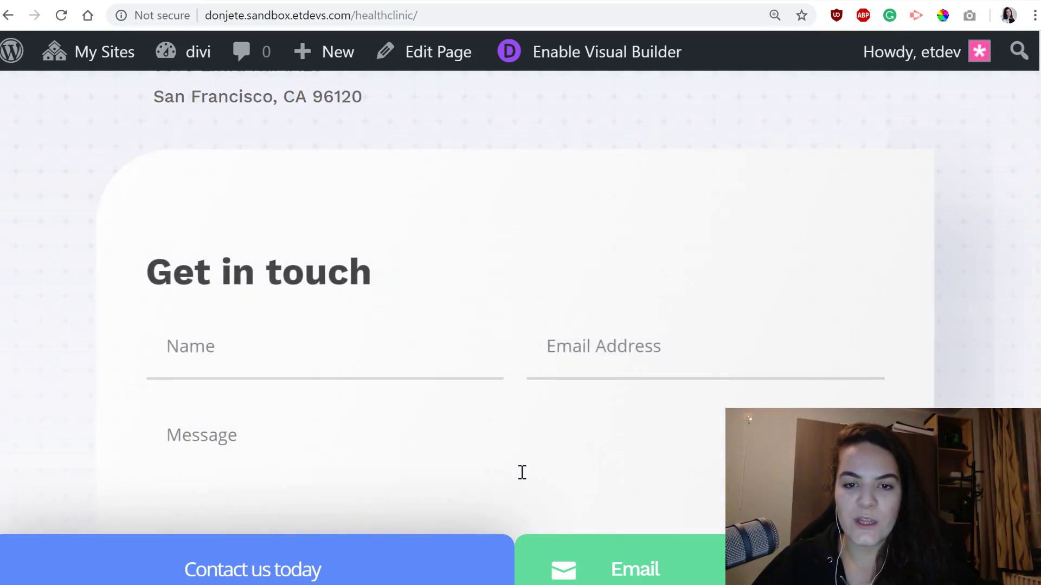
scroll(520, 472, up, 15)
scroll(522, 477, up, 20)
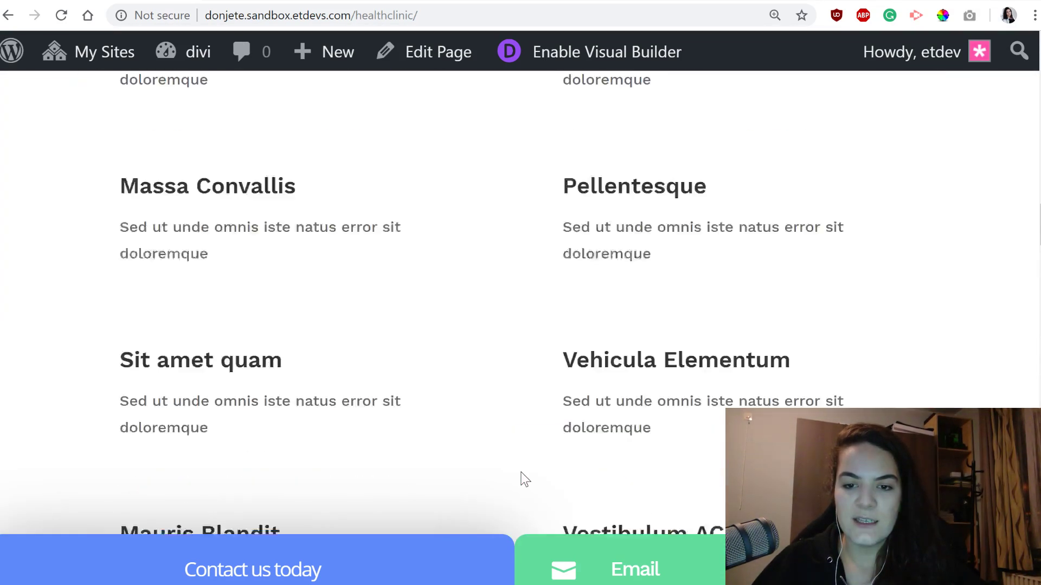
scroll(524, 479, up, 4)
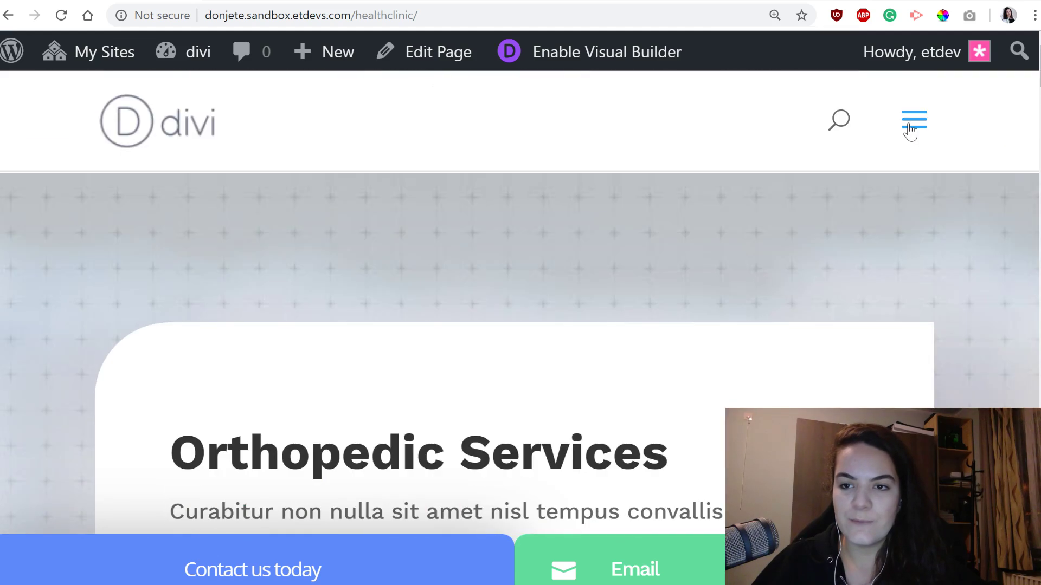
Open the Example #2 page in mobile layout and examine its fixed bar with the raised Call item along the page sections
click(914, 120)
click(222, 299)
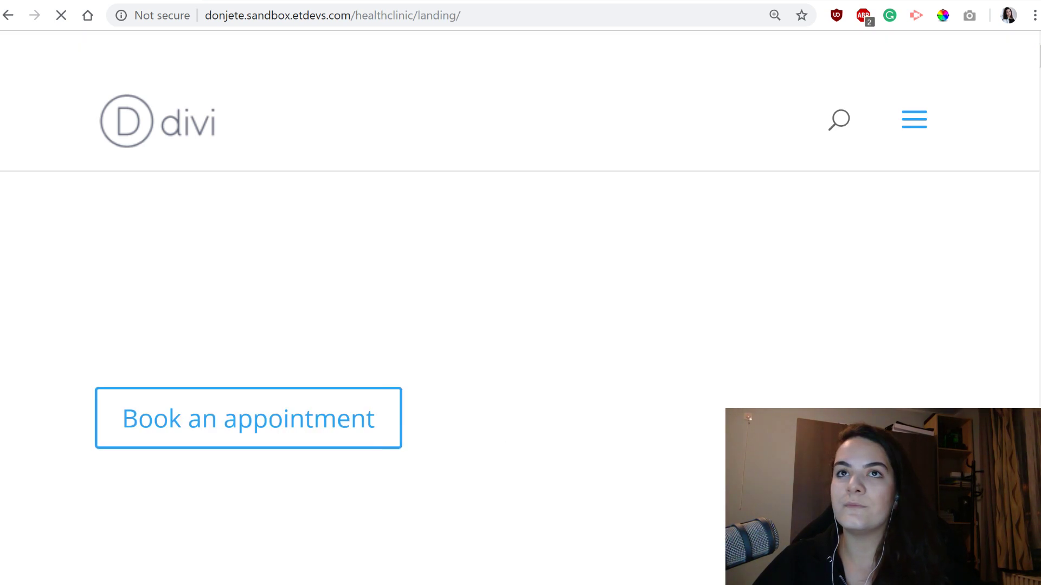
scroll(699, 232, down, 5)
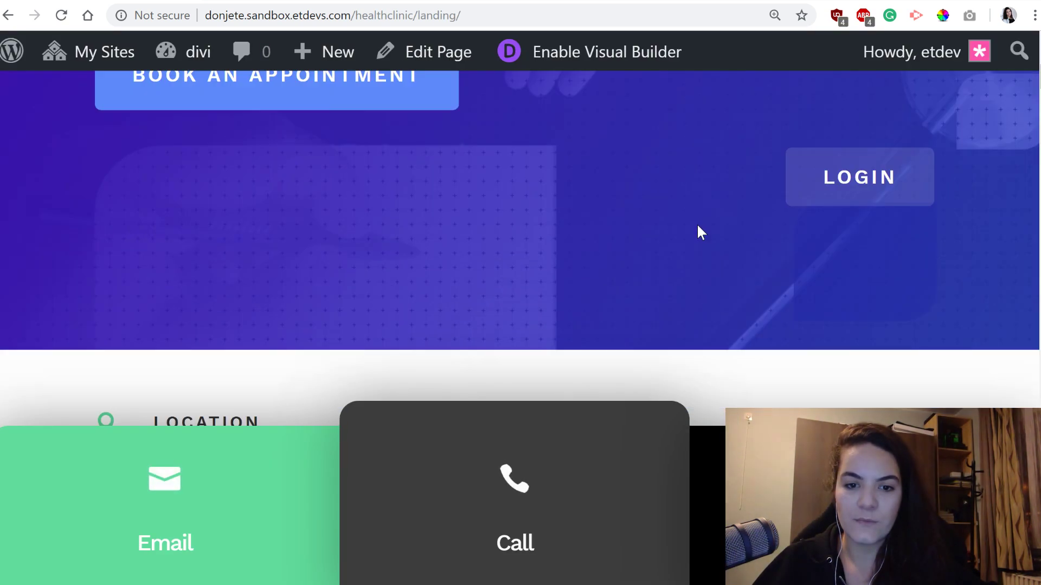
scroll(699, 232, down, 15)
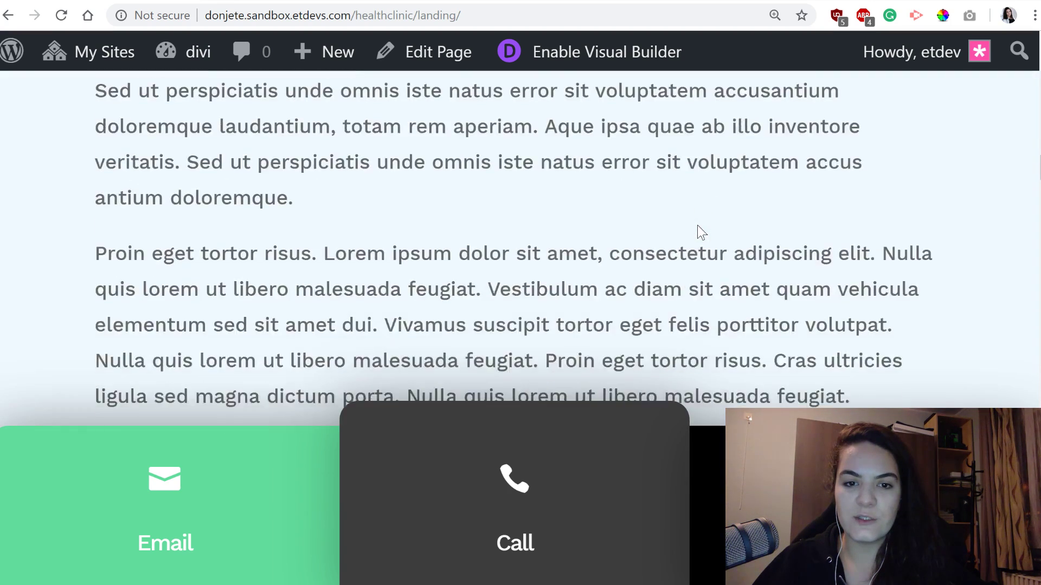
scroll(699, 231, down, 10)
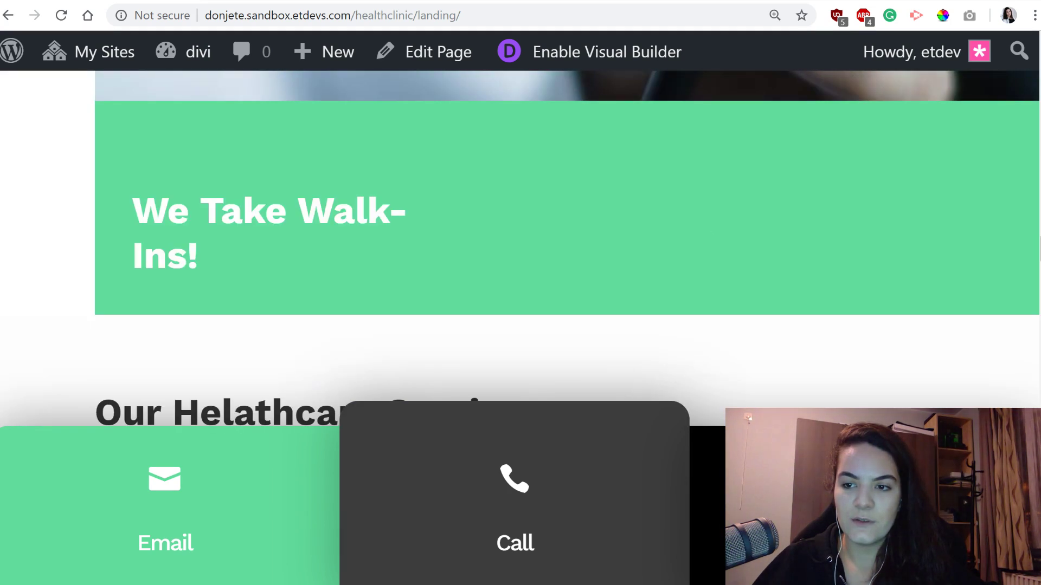
scroll(954, 275, down, 6)
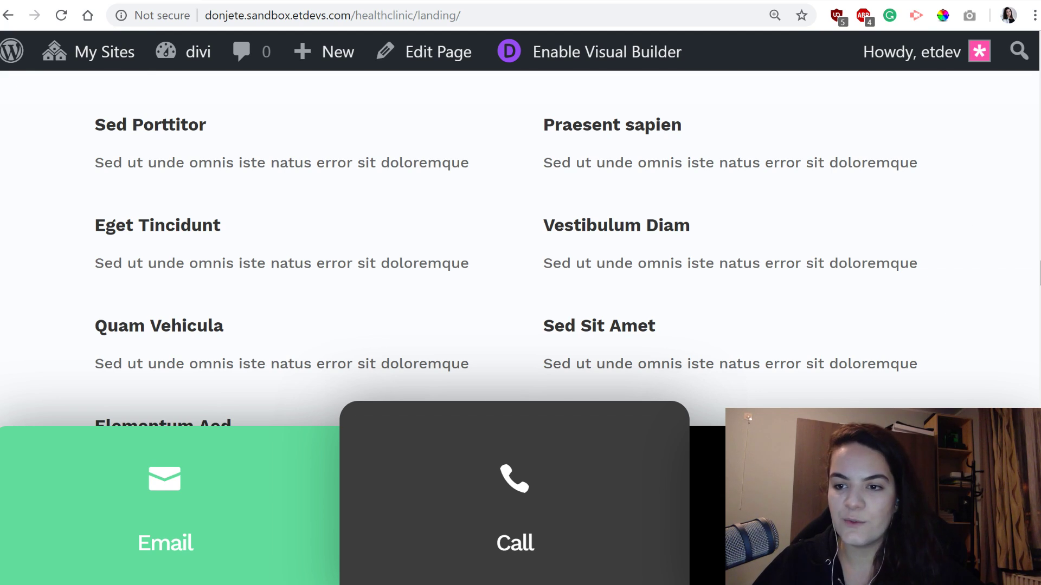
scroll(506, 247, down, 5)
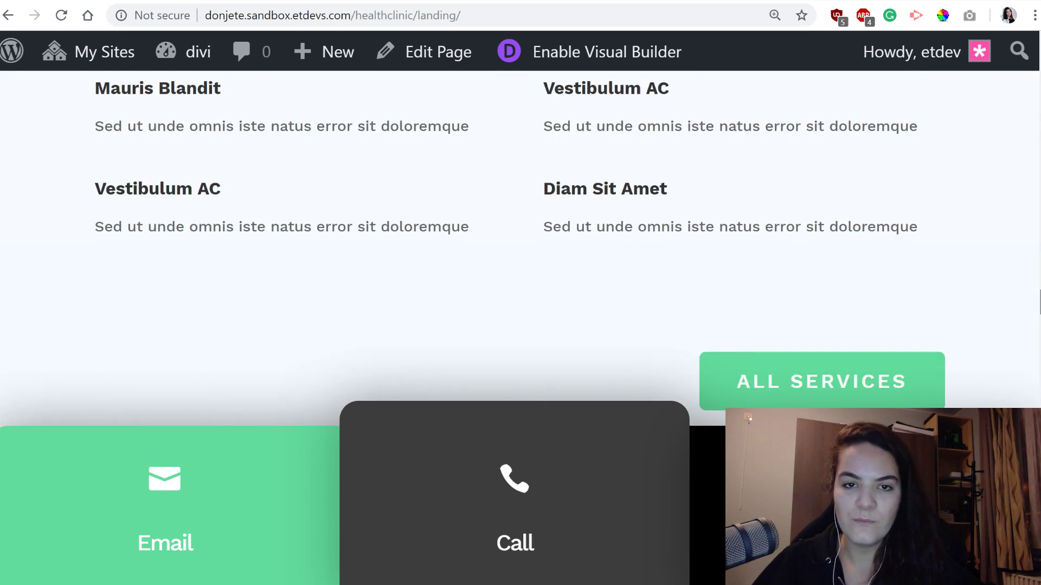
scroll(520, 248, up, 20)
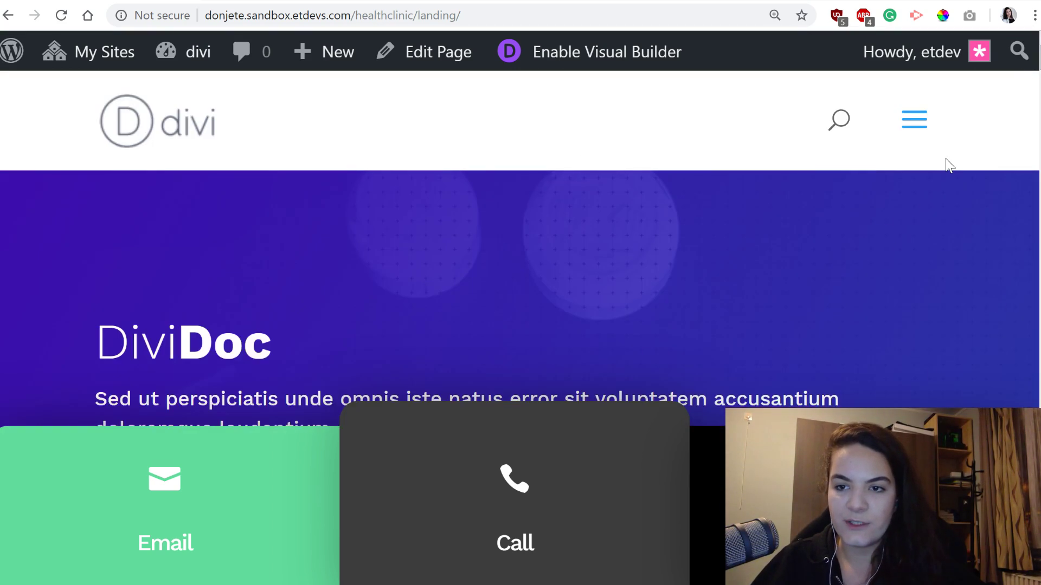
scroll(763, 217, down, 5)
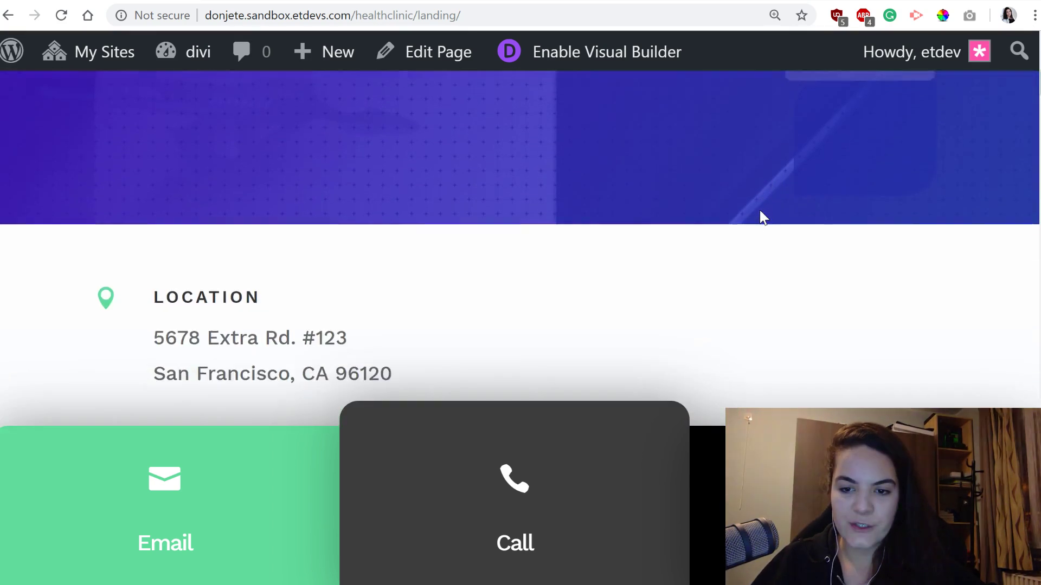
scroll(763, 216, down, 15)
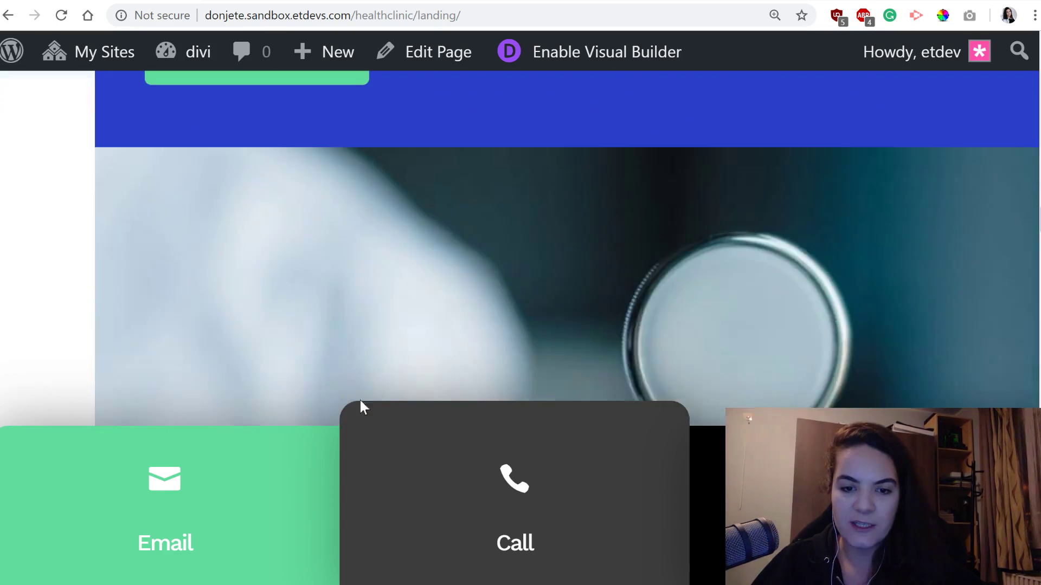
scroll(362, 407, down, 3)
scroll(667, 293, down, 15)
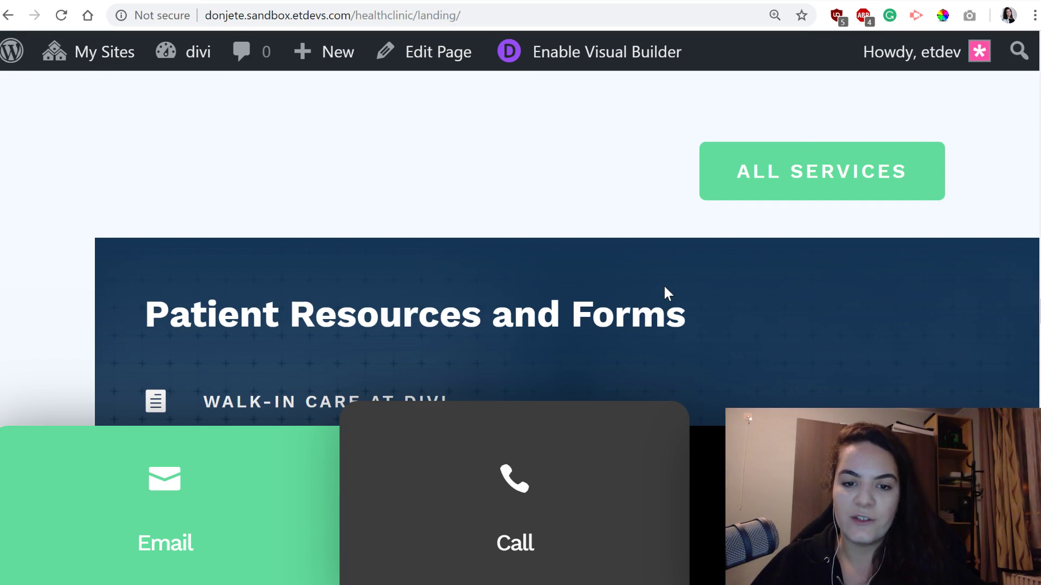
scroll(665, 293, down, 10)
scroll(672, 304, up, 15)
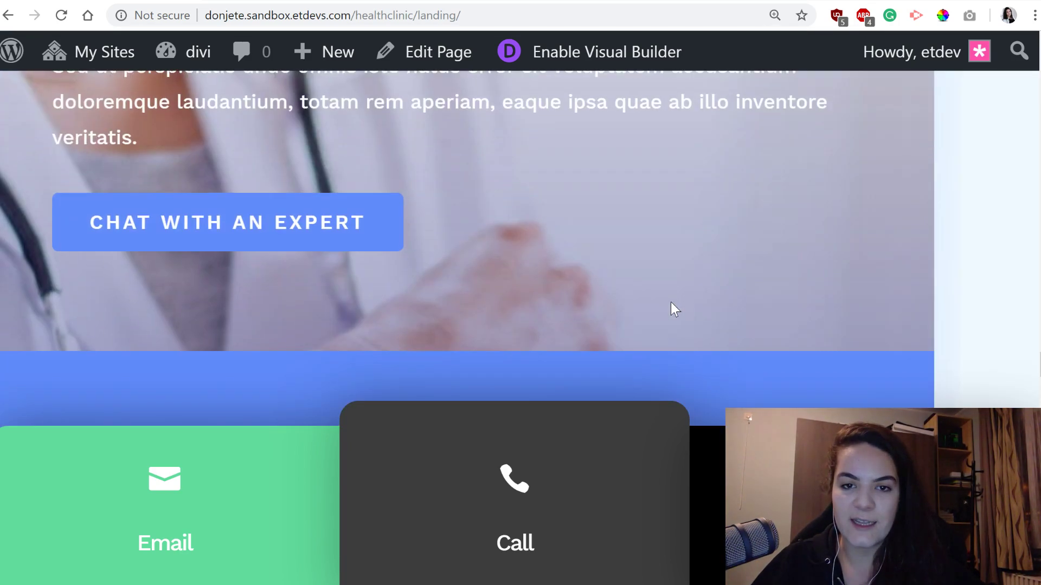
scroll(672, 304, up, 15)
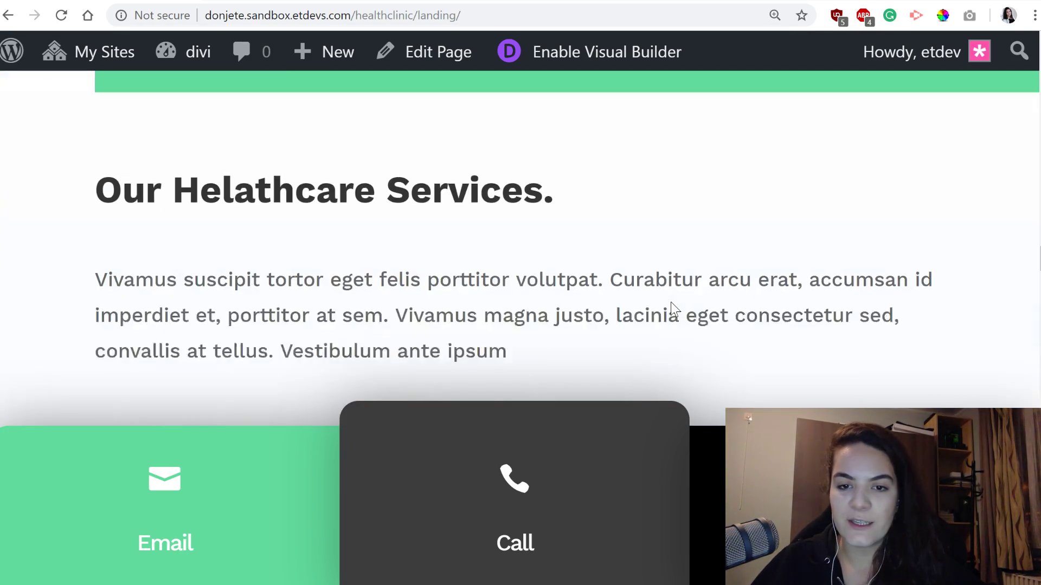
scroll(672, 306, up, 15)
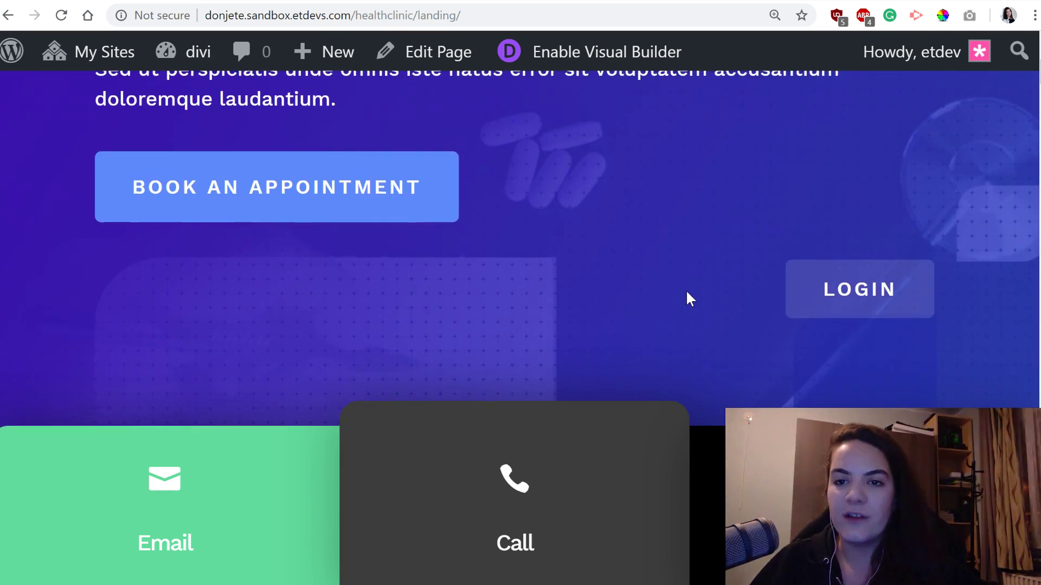
Open the Example #3 page in mobile layout and examine its wavy fixed Email and Call us bar down to the contact form
scroll(688, 298, up, 5)
click(911, 132)
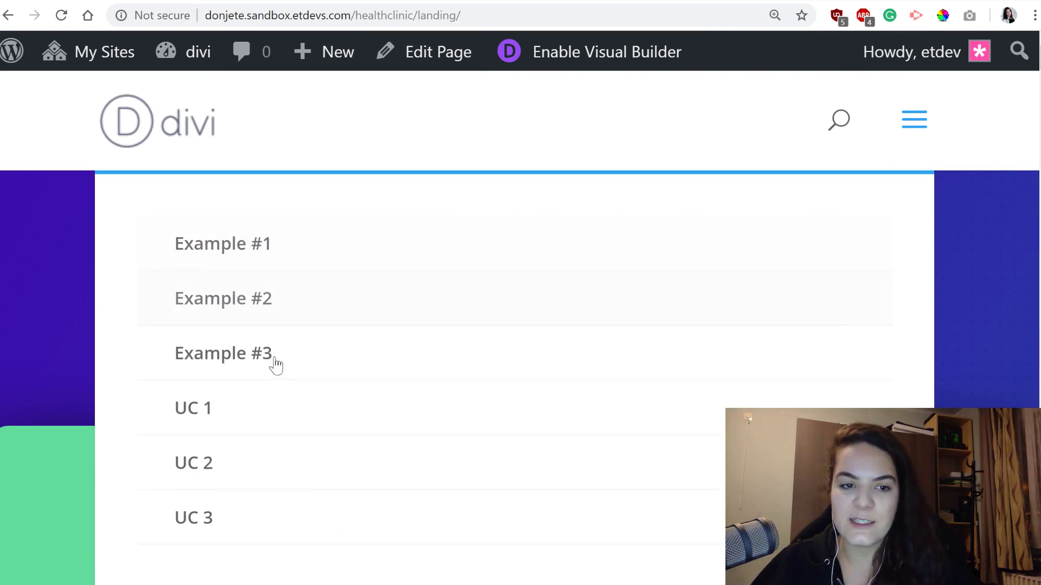
click(239, 369)
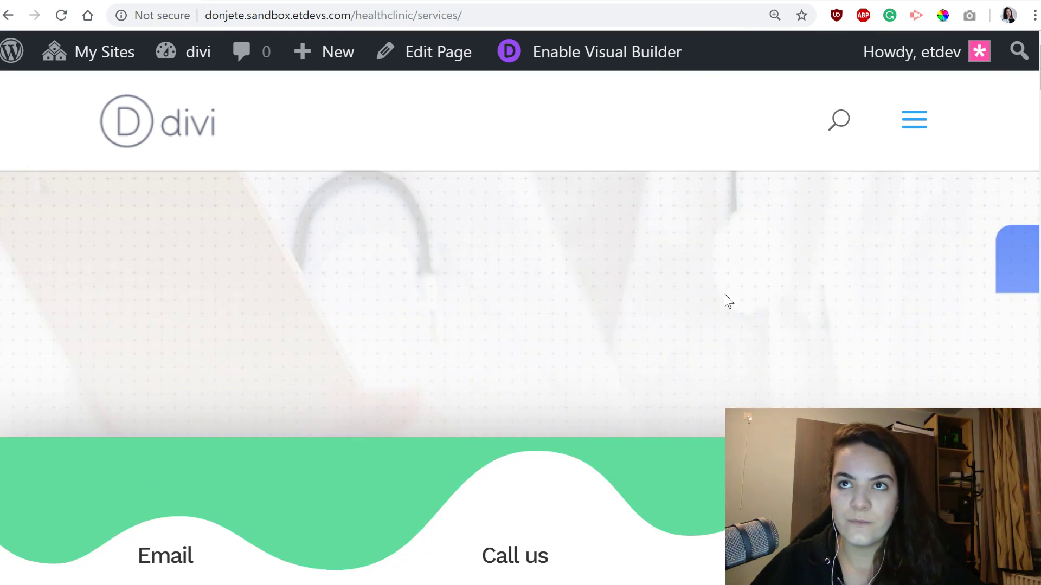
scroll(600, 288, down, 10)
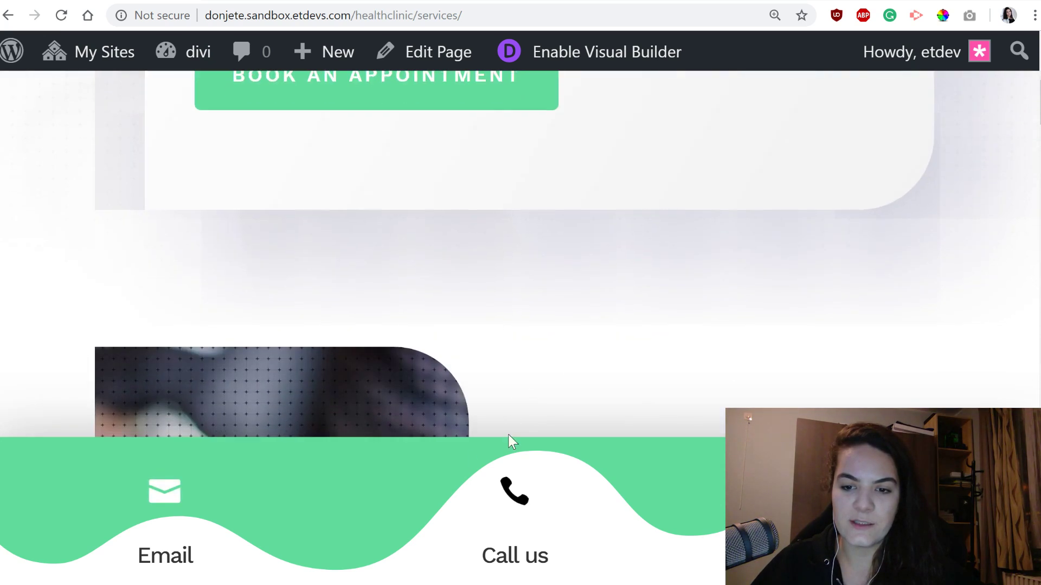
scroll(461, 346, down, 12)
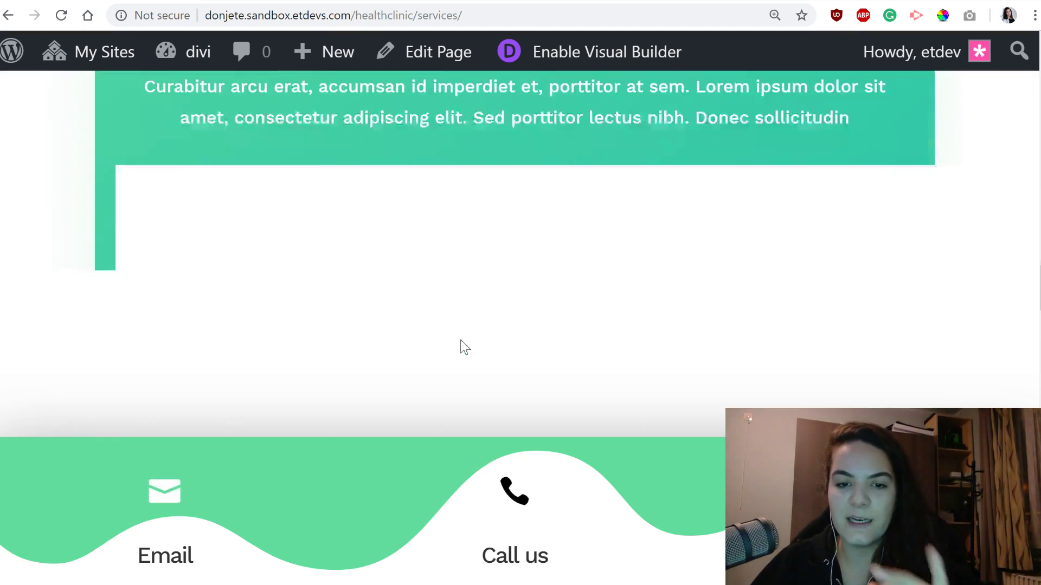
scroll(462, 348, down, 10)
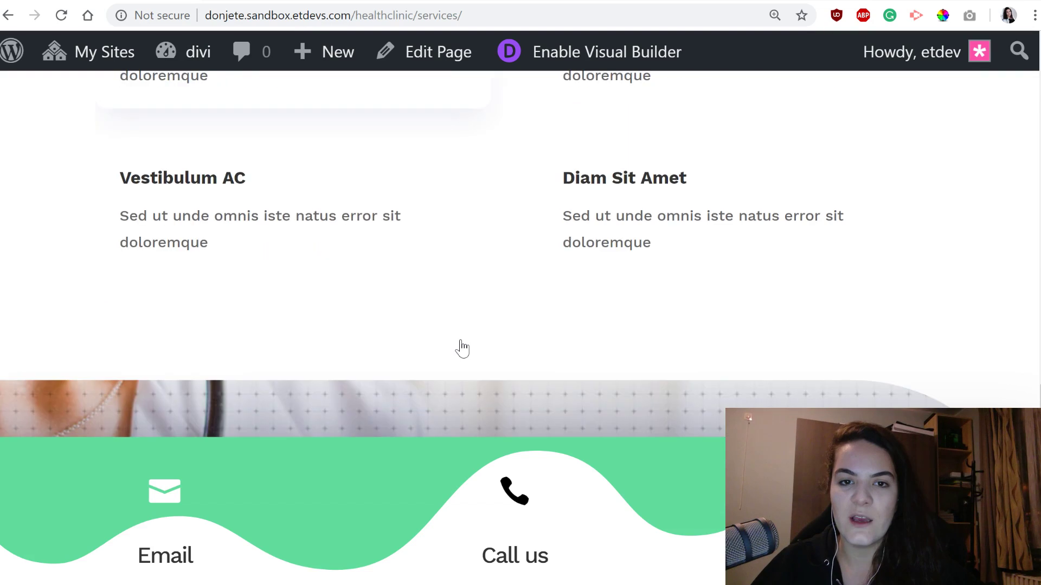
scroll(462, 347, down, 8)
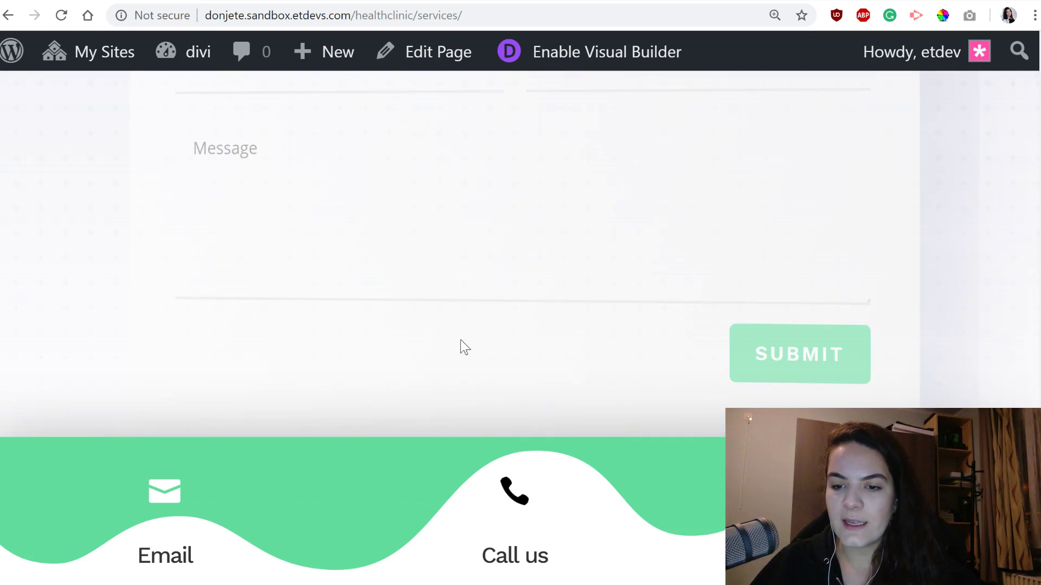
scroll(434, 399, up, 10)
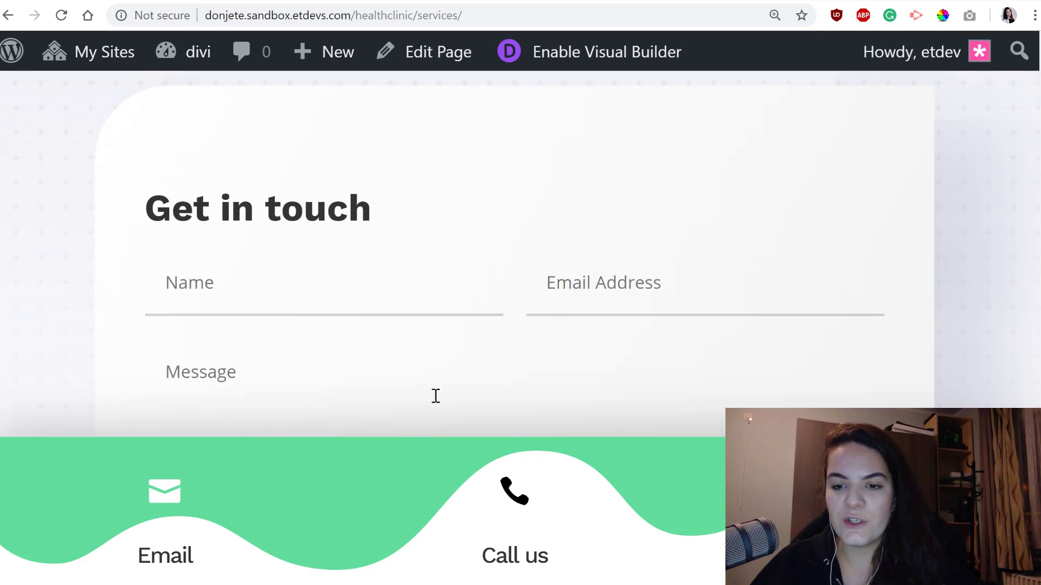
scroll(434, 405, up, 15)
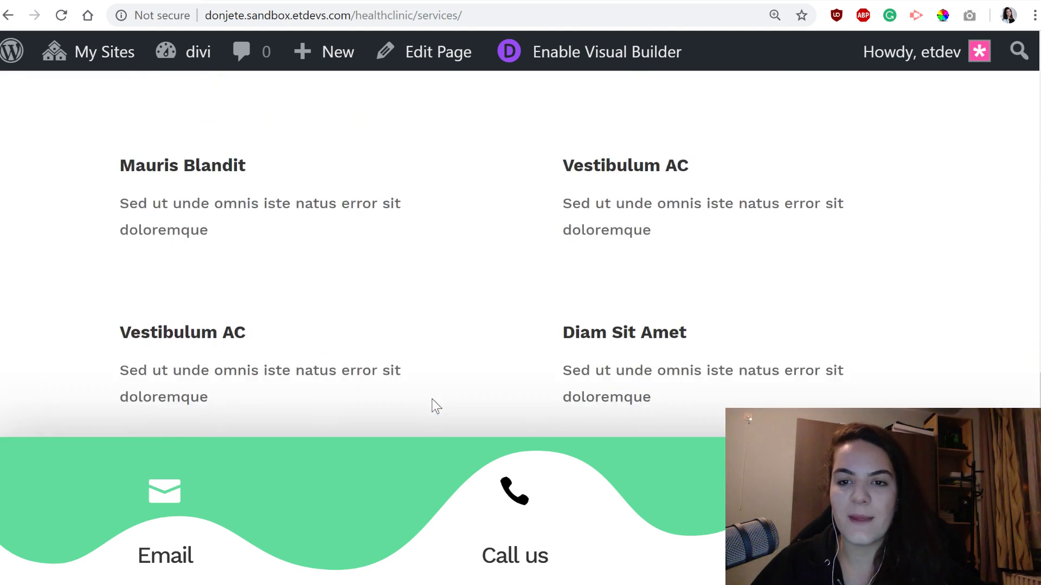
scroll(434, 407, up, 15)
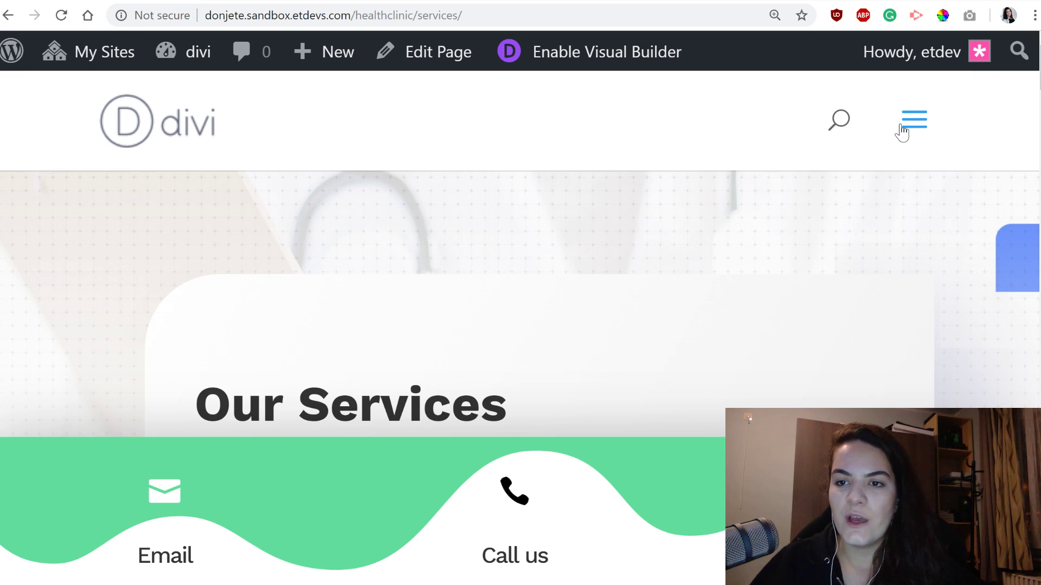
Reduce the page zoom until the desktop layout returns, and open the UC 1 page
key(ctrl+minus)
key(ctrl+minus)
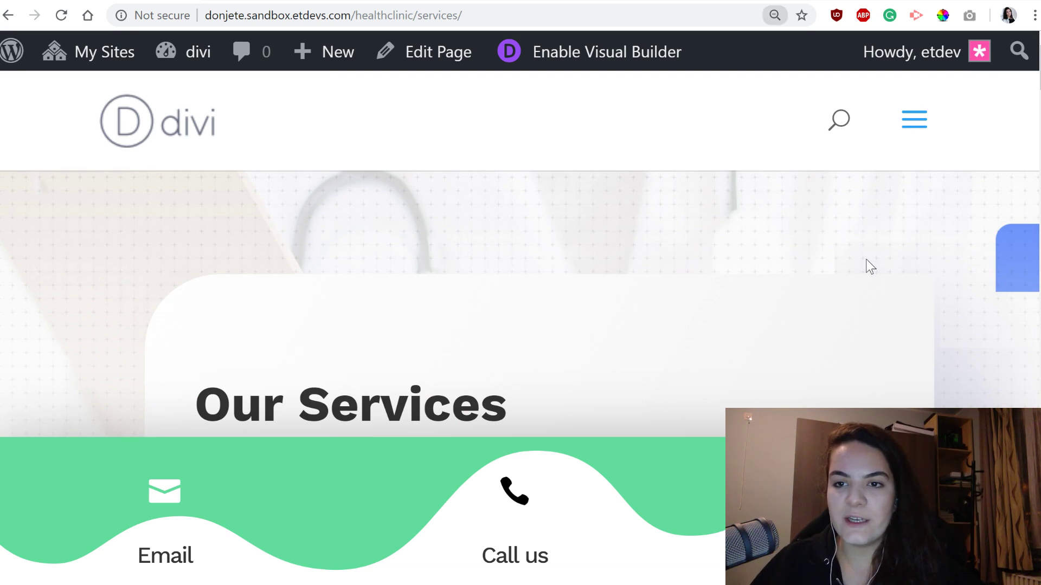
key(ctrl+minus)
key(ctrl+minus)
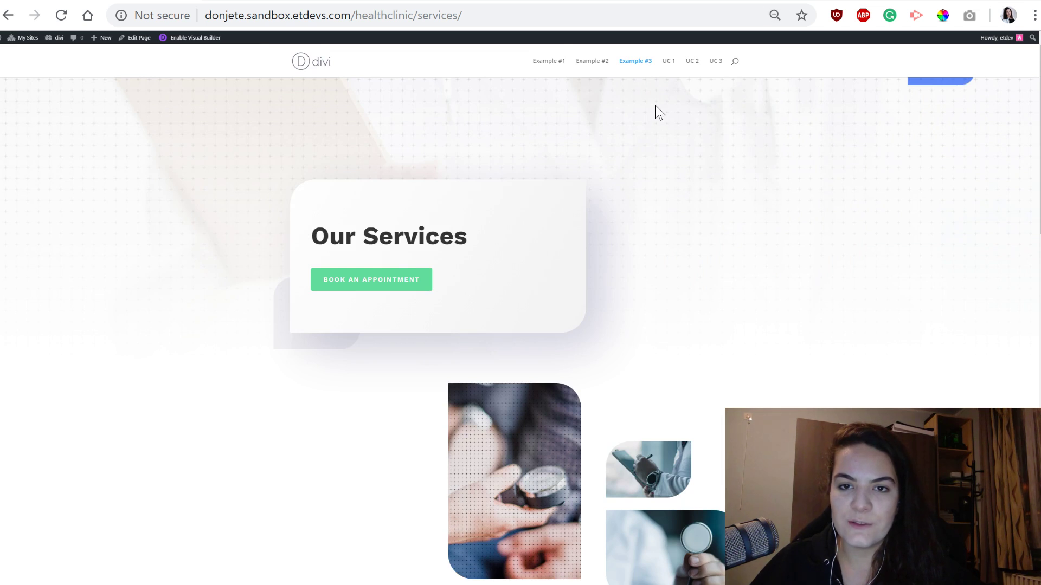
key(ctrl+plus)
key(ctrl+plus)
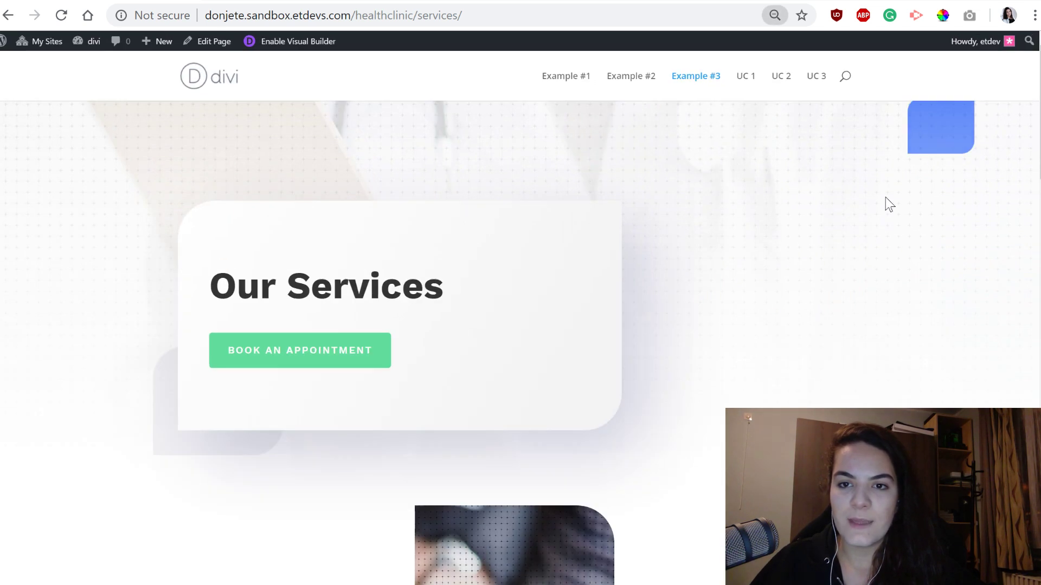
click(747, 84)
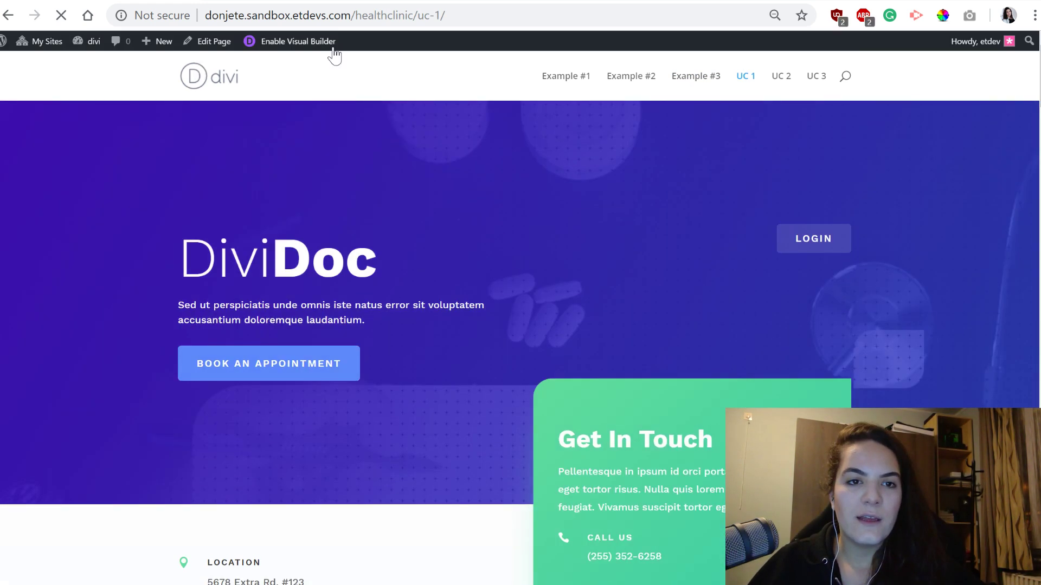
Enable the Visual Builder on the UC 1 page and add a regular section below the contact section, without choosing a row
click(306, 52)
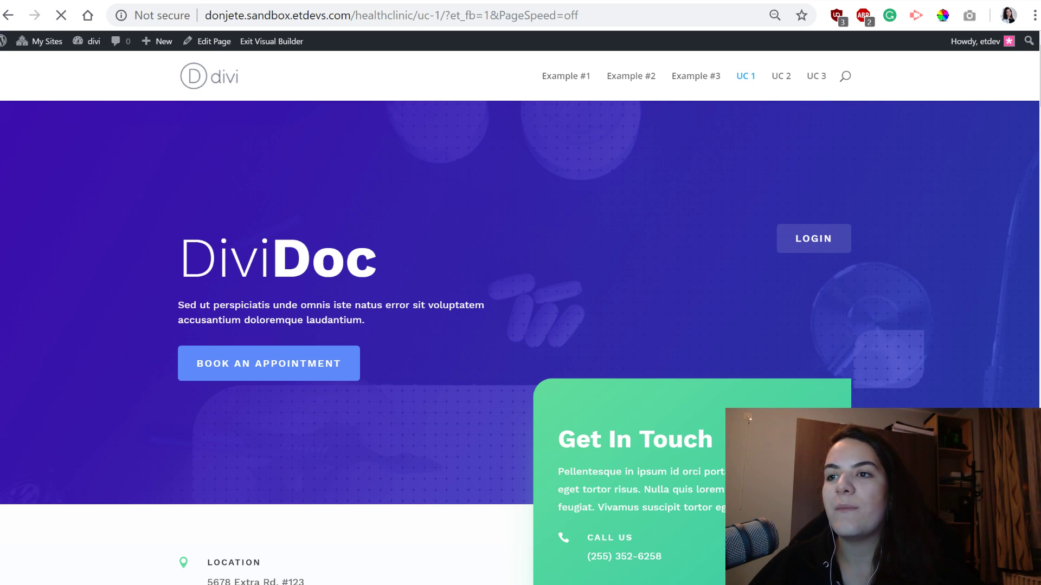
scroll(620, 151, down, 4)
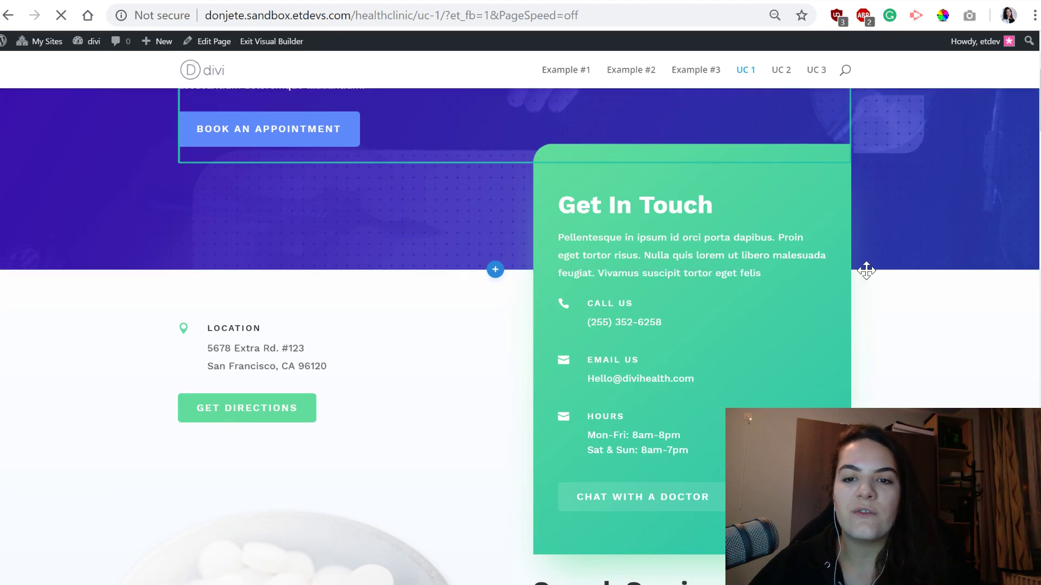
scroll(860, 272, down, 20)
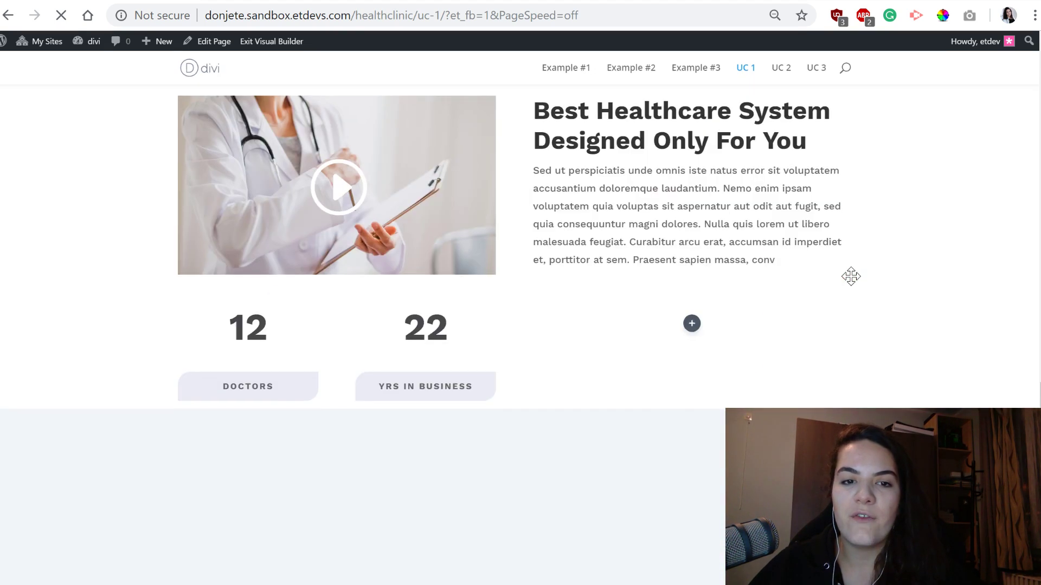
scroll(850, 276, down, 15)
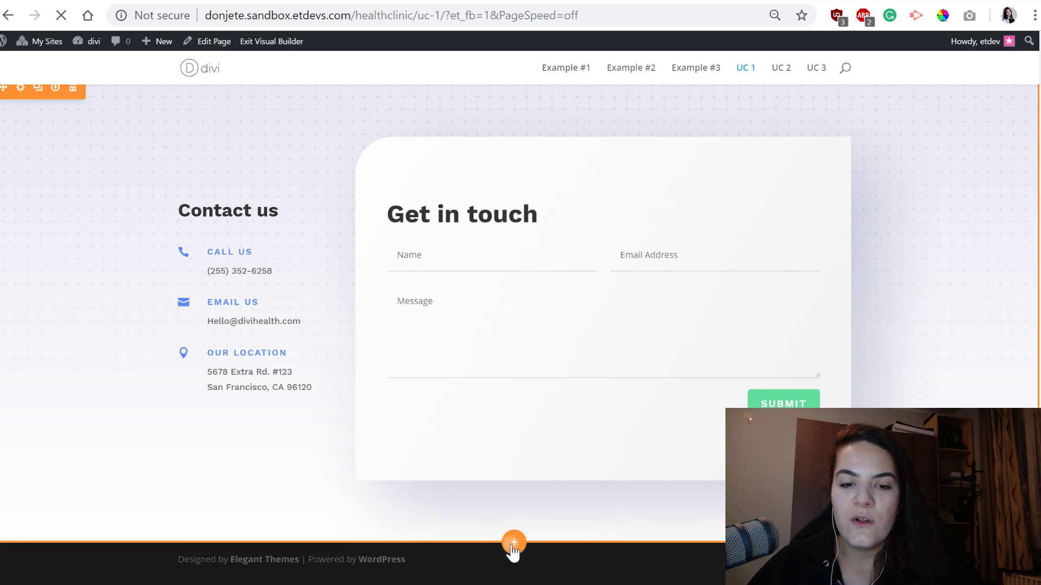
click(514, 544)
click(448, 511)
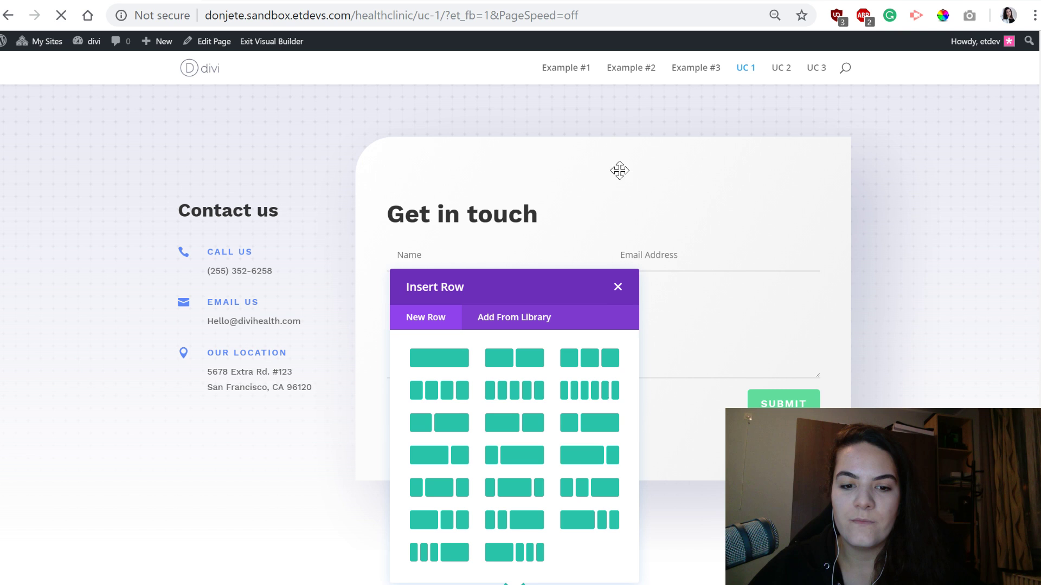
click(619, 290)
Set the new section's custom top and bottom padding to 0px, linking the two values, and save its settings
scroll(540, 517, down, 2)
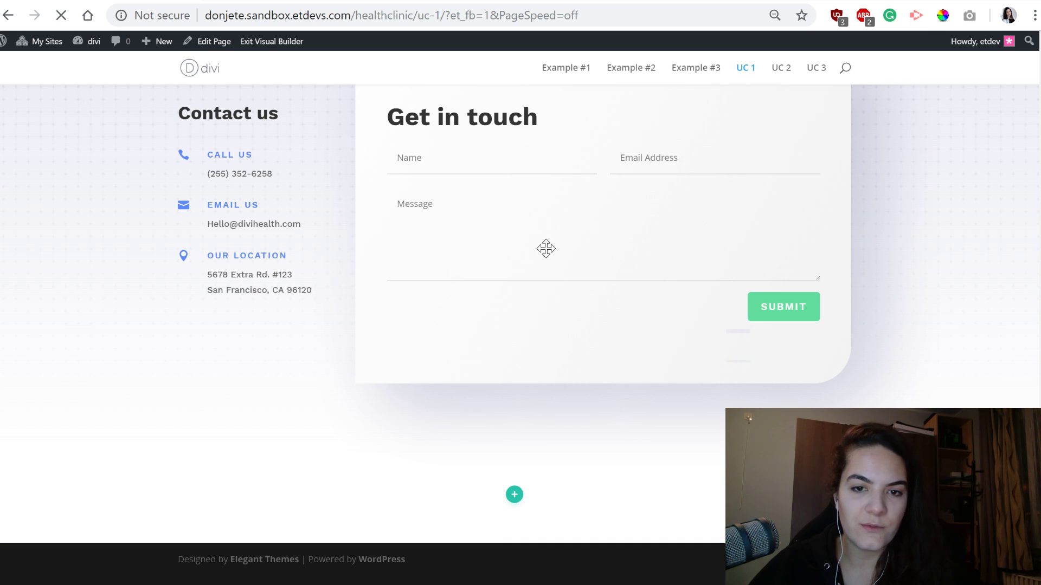
click(553, 200)
click(659, 155)
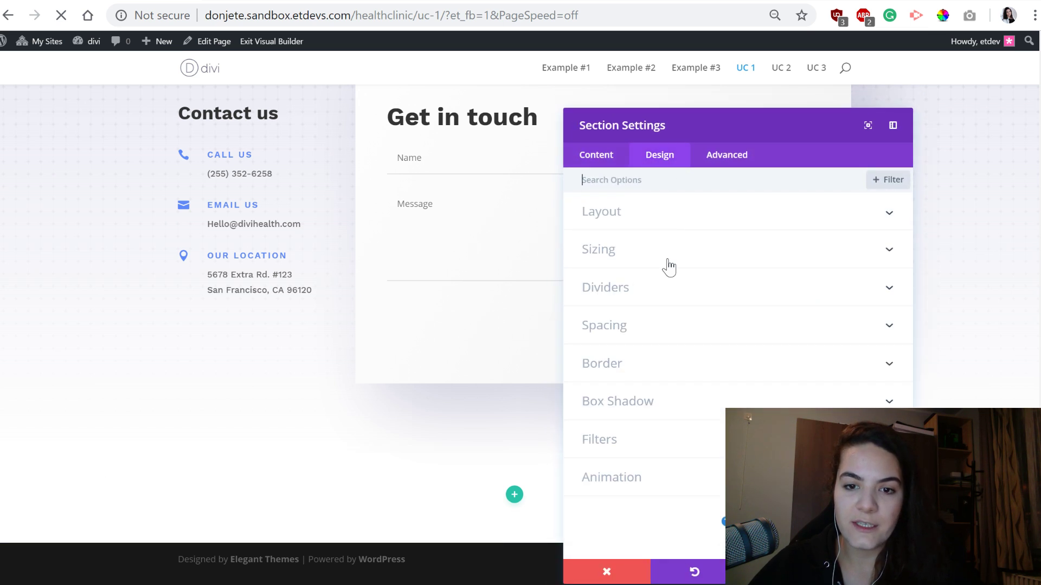
click(646, 328)
click(610, 310)
text(0px)
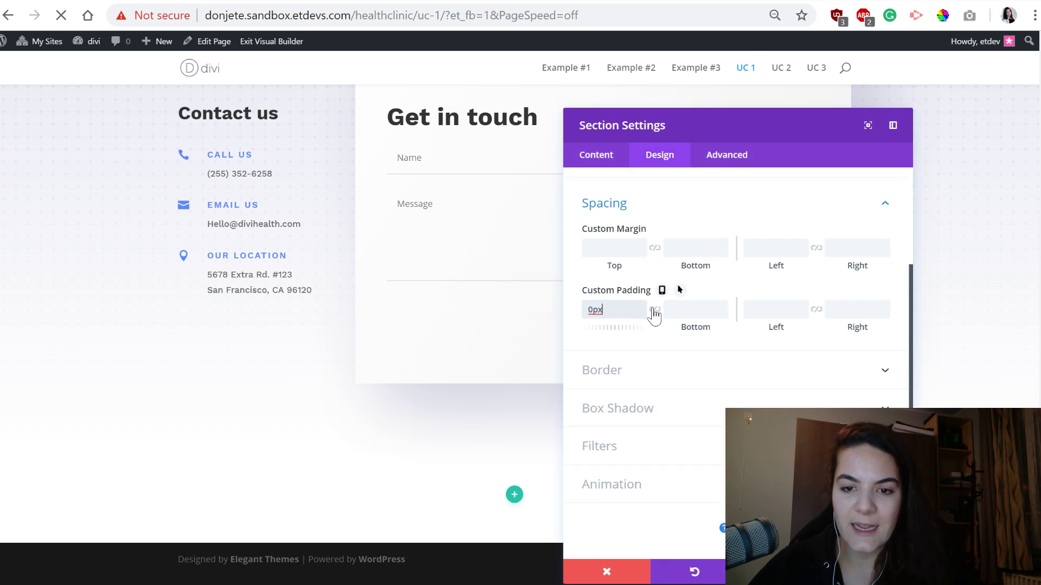
click(654, 310)
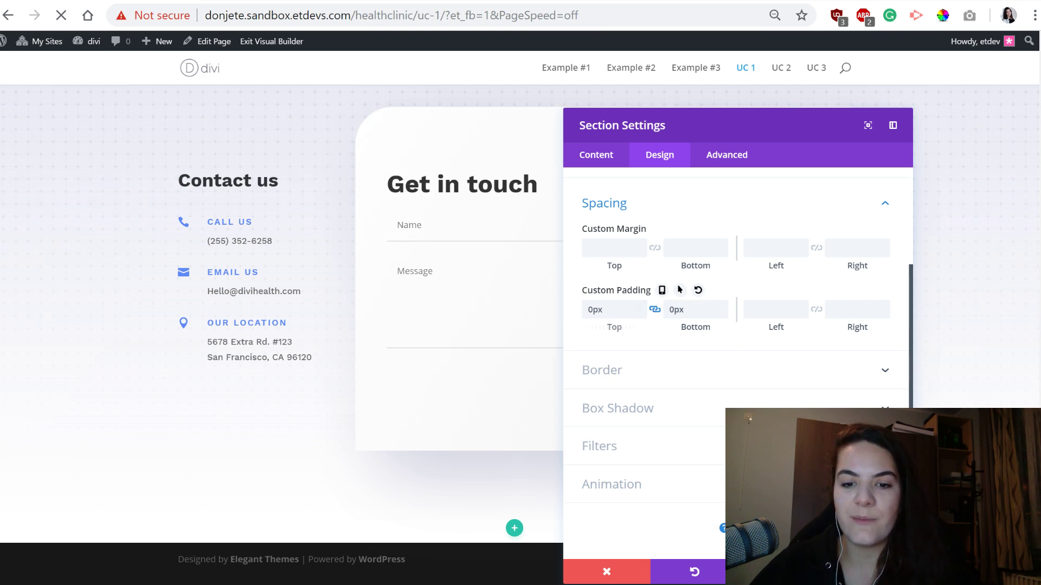
click(869, 572)
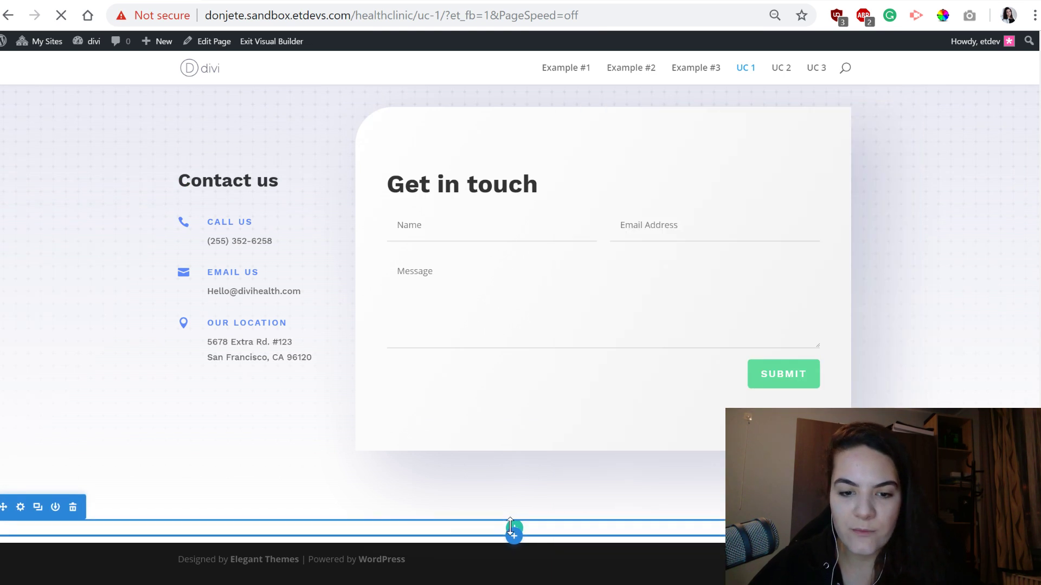
Switch to wireframe view and insert a row with two equal columns into the new section, without adding a module
click(1011, 573)
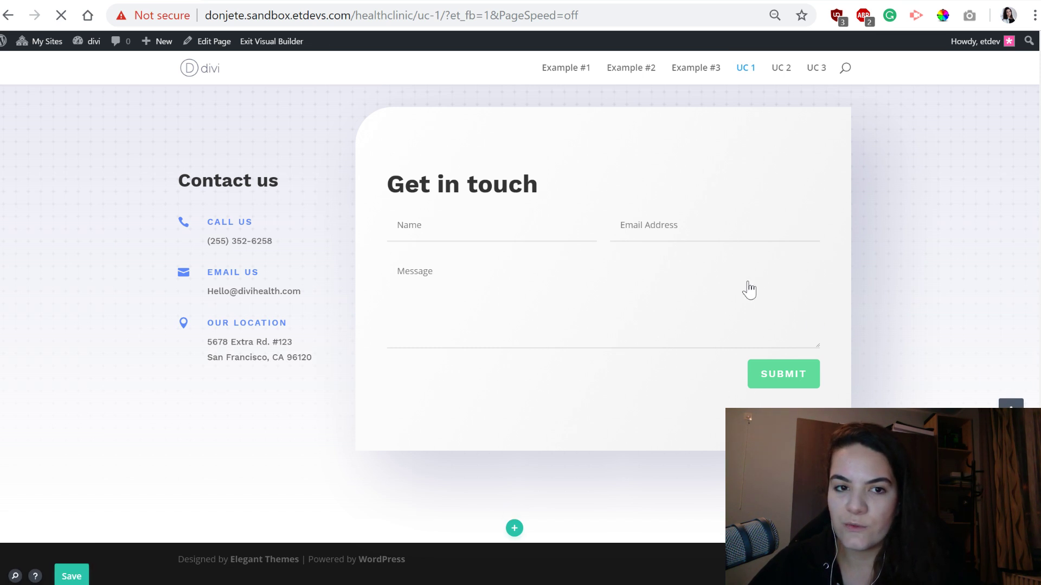
click(1011, 436)
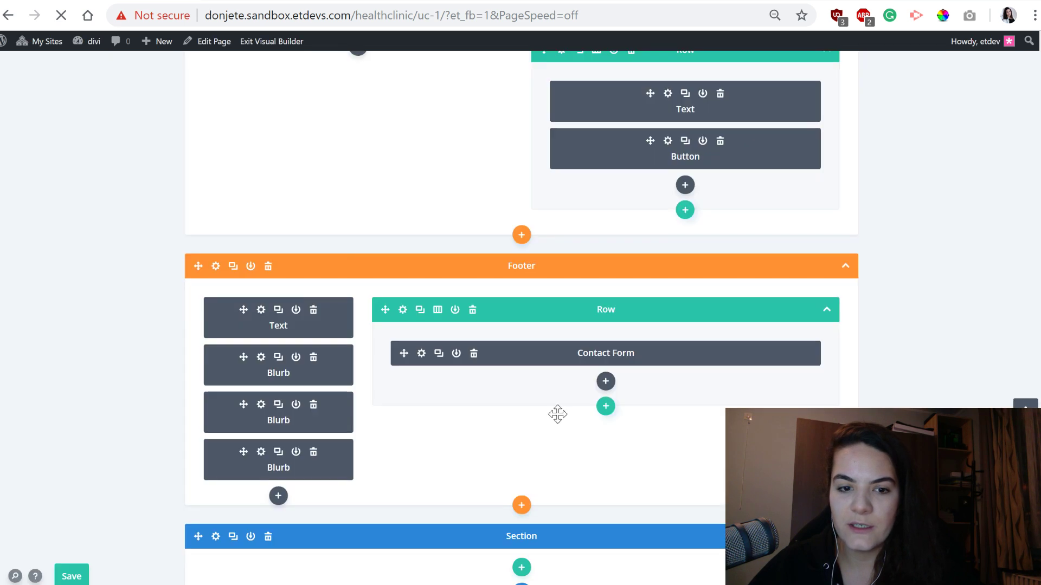
scroll(534, 570, down, 1)
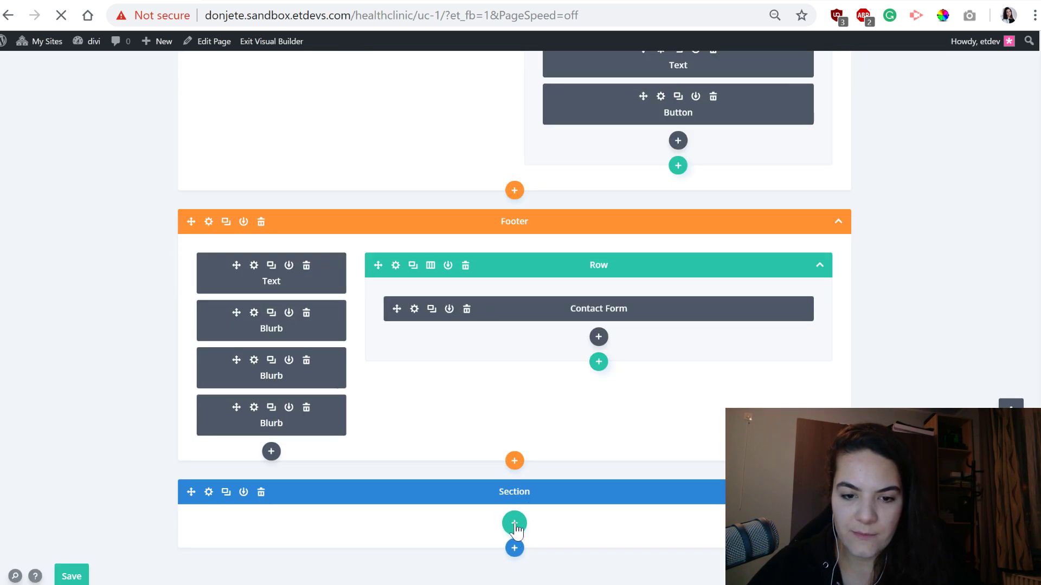
scroll(519, 531, up, 1)
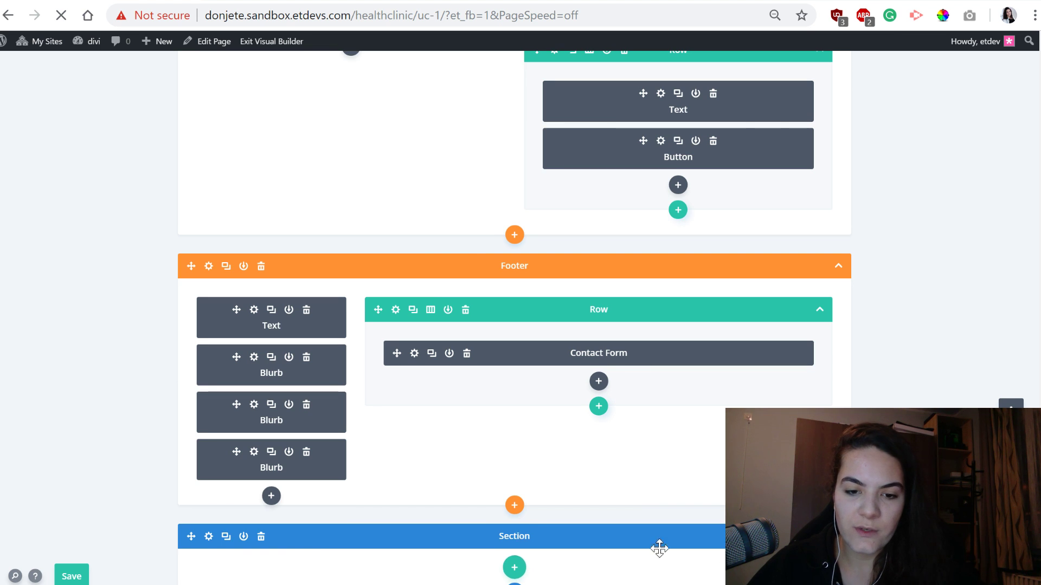
click(514, 568)
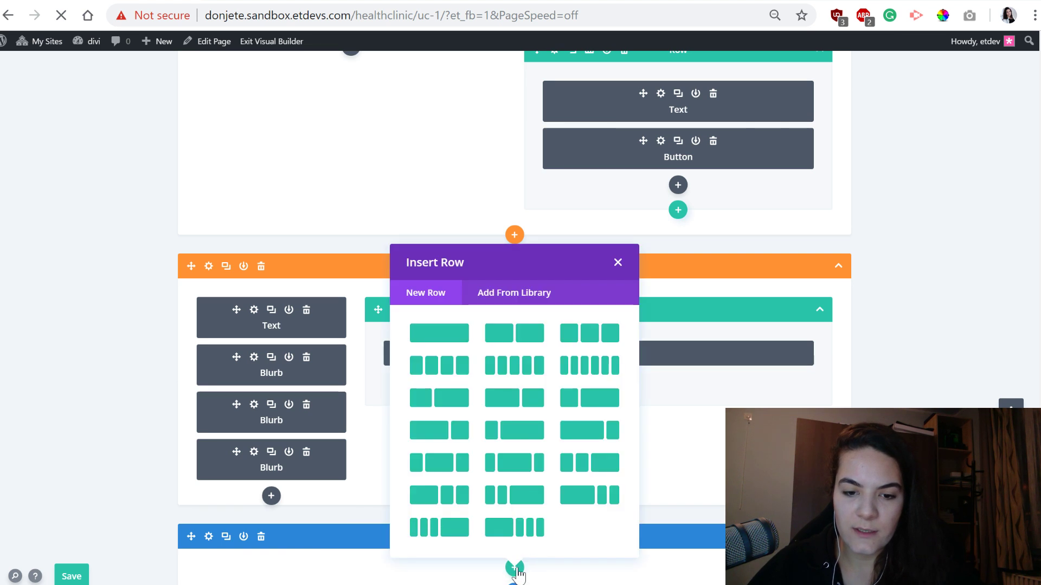
click(515, 333)
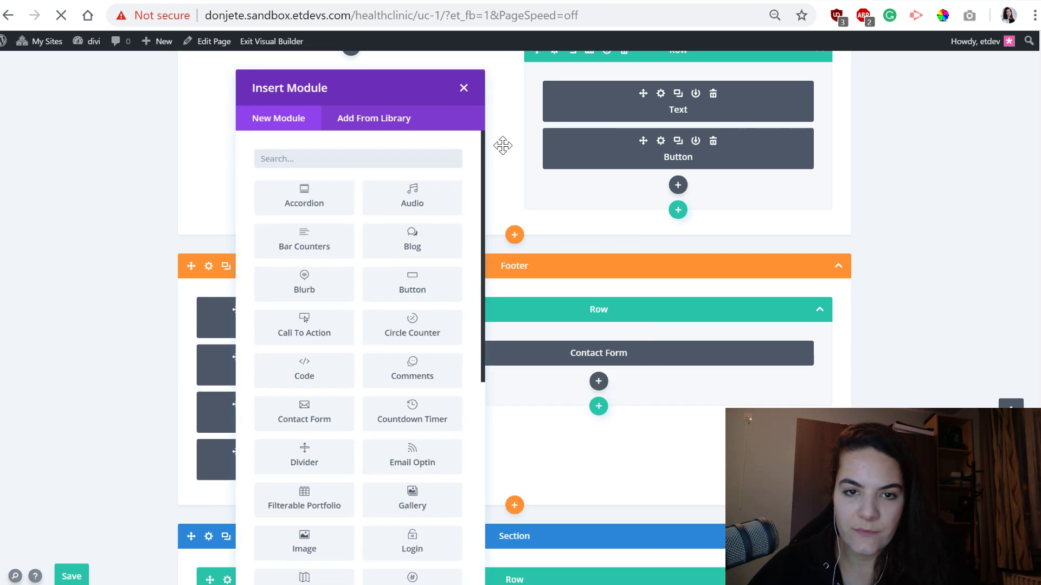
click(463, 88)
scroll(522, 488, down, 2)
click(261, 467)
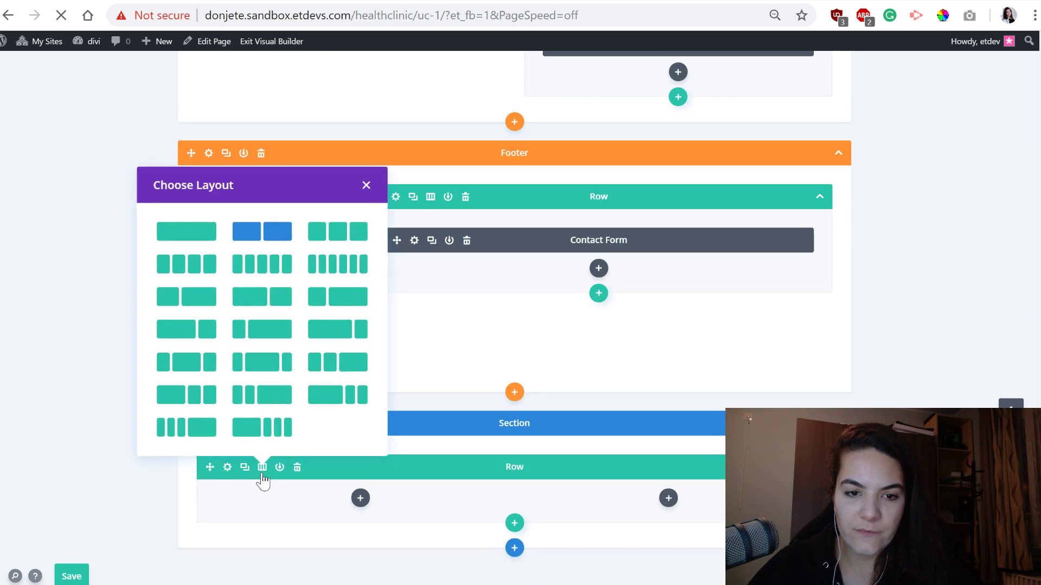
click(365, 181)
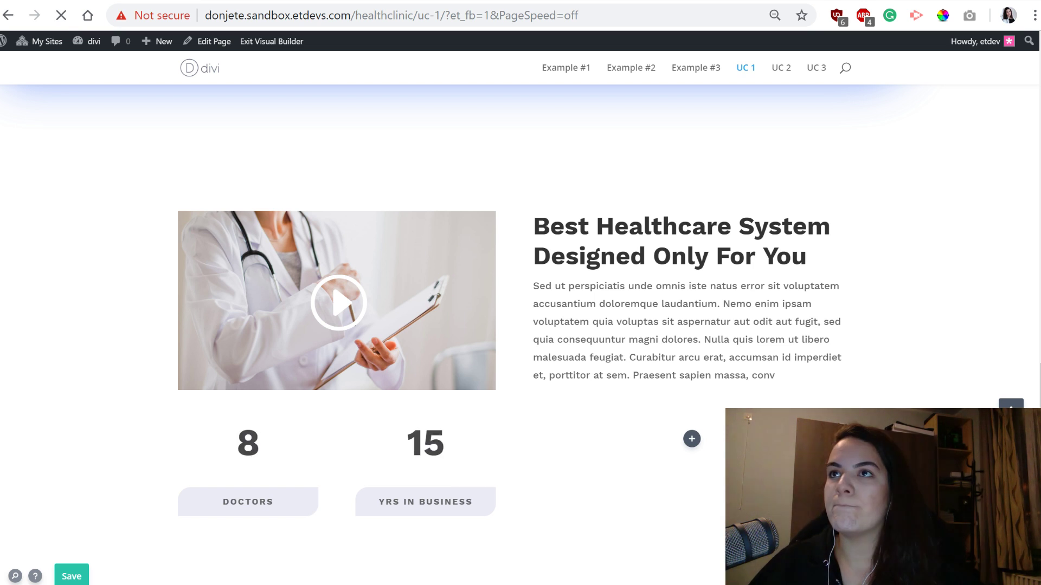
Save the page with the new section and its two-column row
scroll(1010, 372, up, 1)
key(ctrl+s)
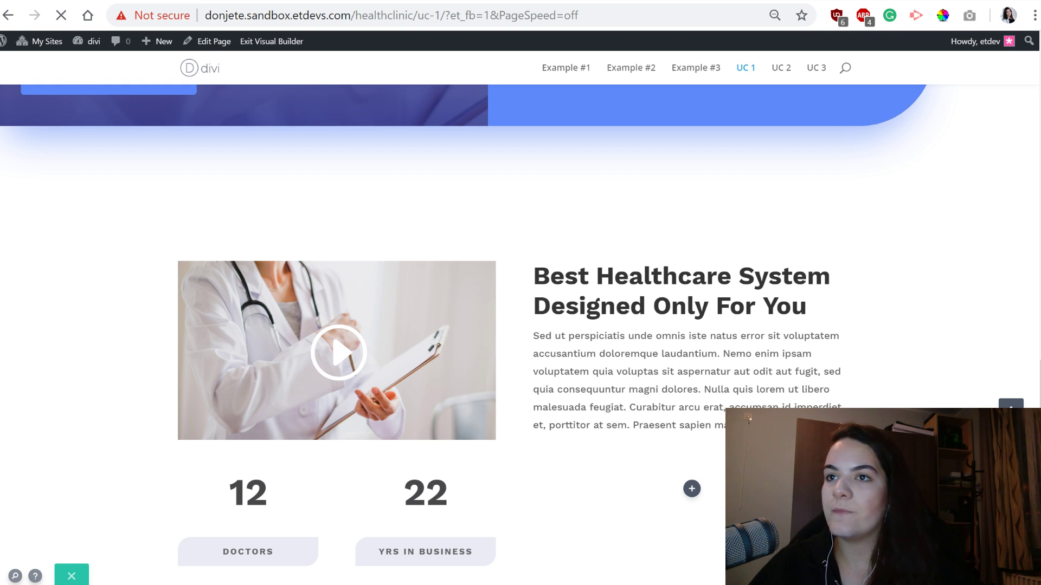
Make the new two-column row fullwidth with a custom gutter width of 1 and equalized column heights, and save its settings
scroll(195, 375, down, 10)
scroll(195, 376, down, 10)
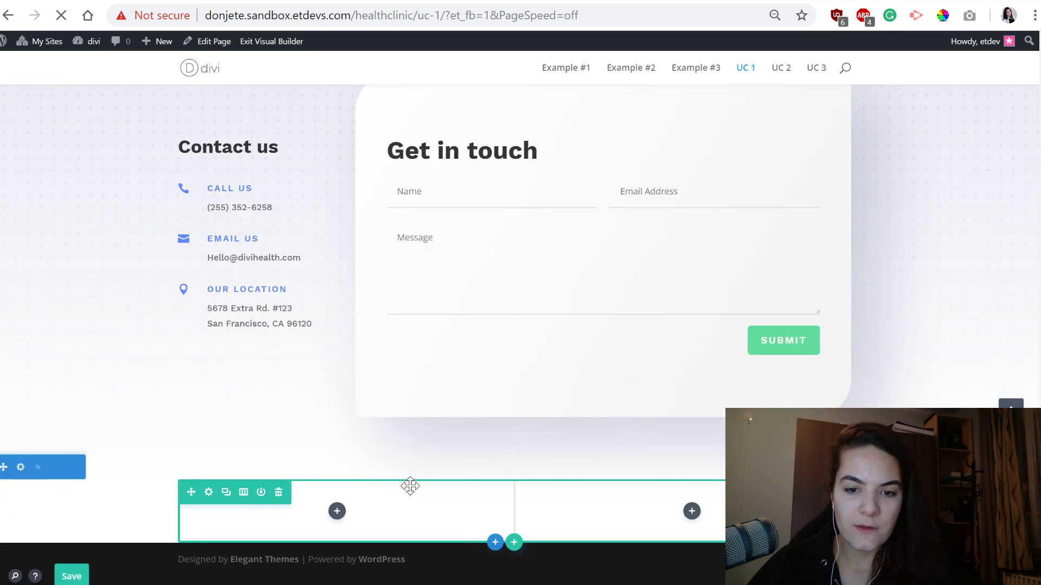
click(209, 492)
click(661, 159)
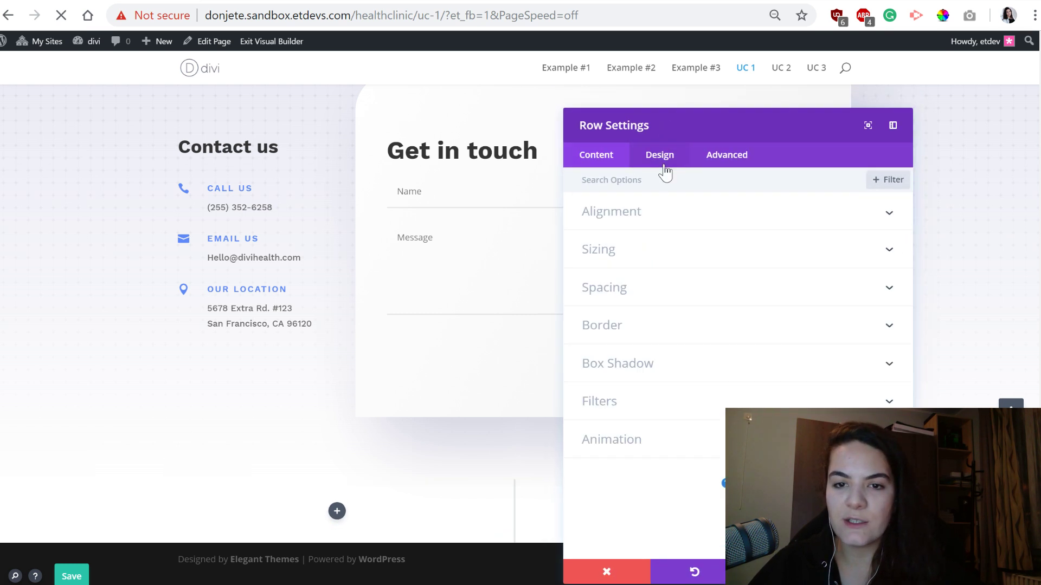
click(627, 251)
click(623, 231)
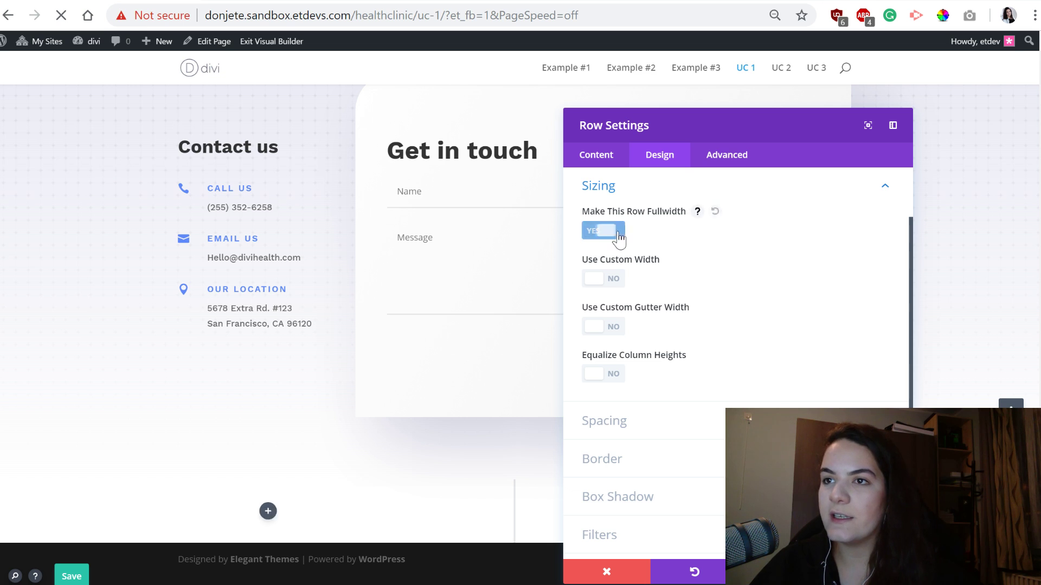
click(613, 328)
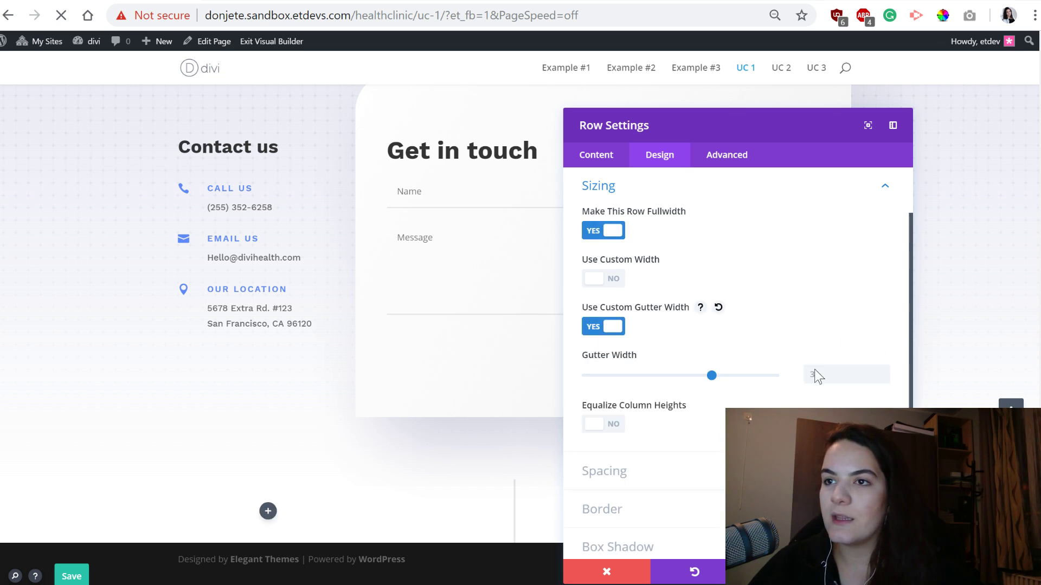
double_click(883, 377)
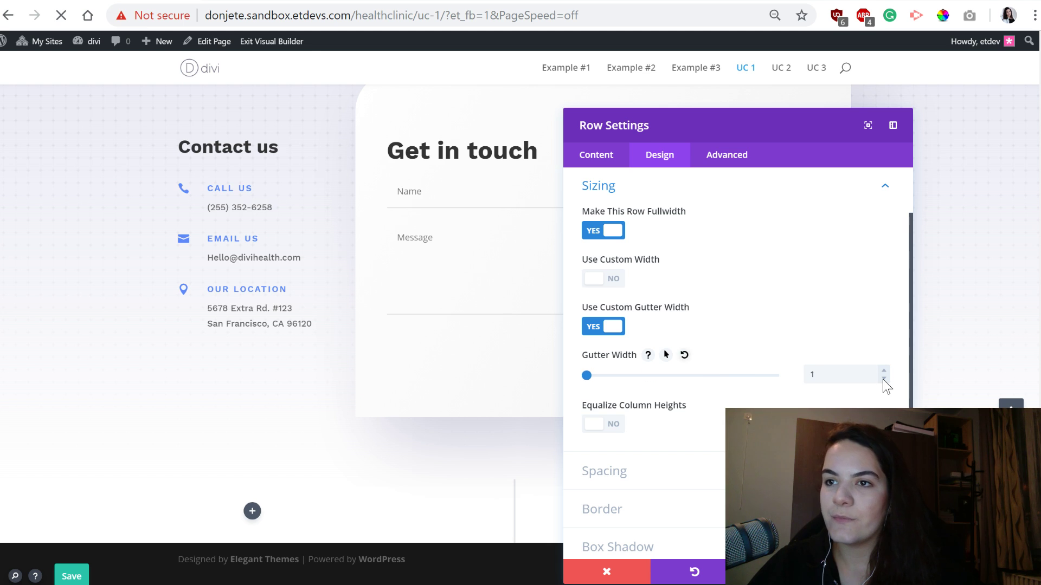
click(623, 427)
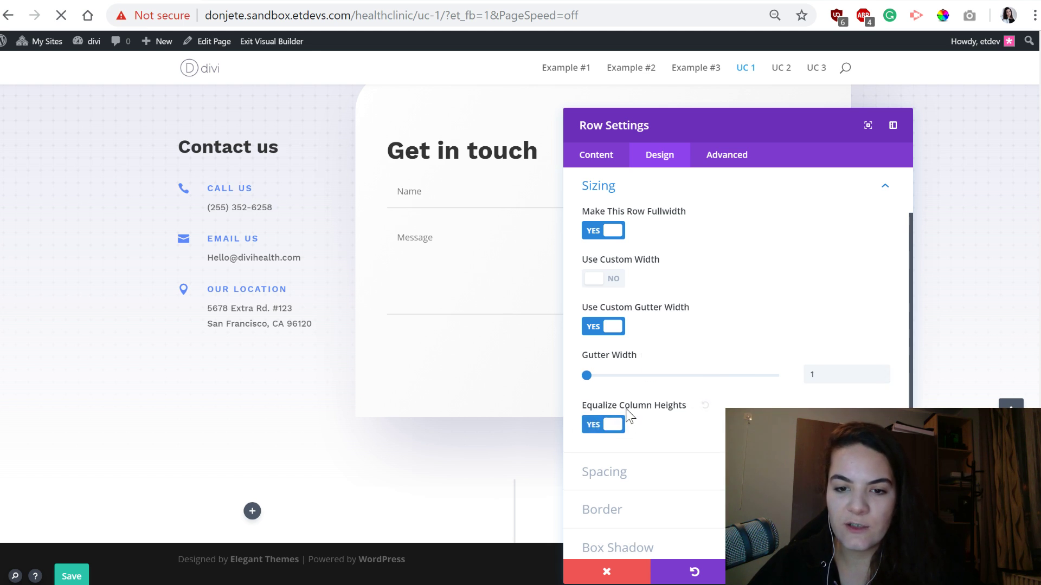
click(869, 572)
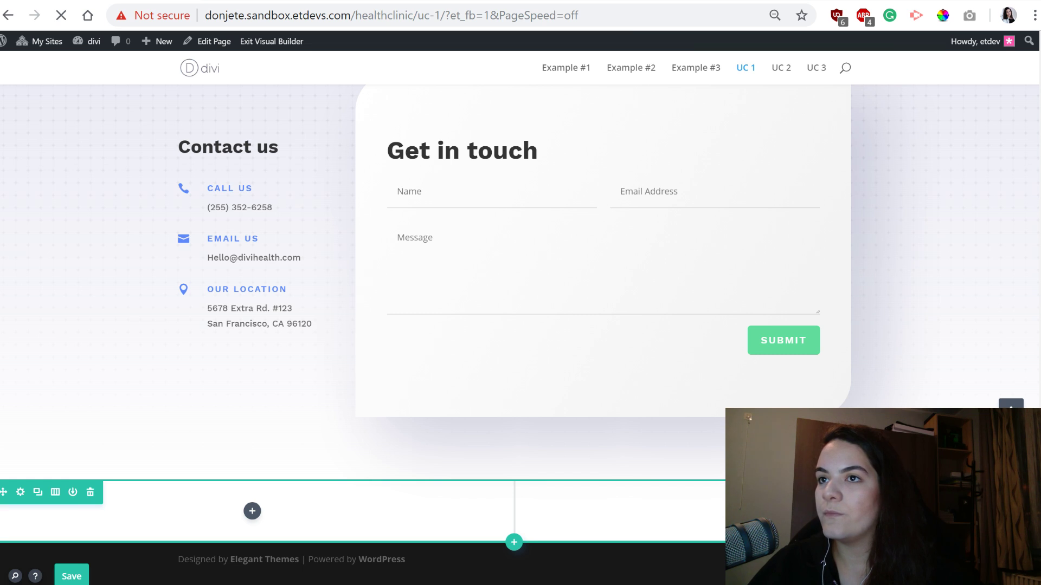
Disable the new section on desktop in its visibility settings and save them
mouse_move(86, 515)
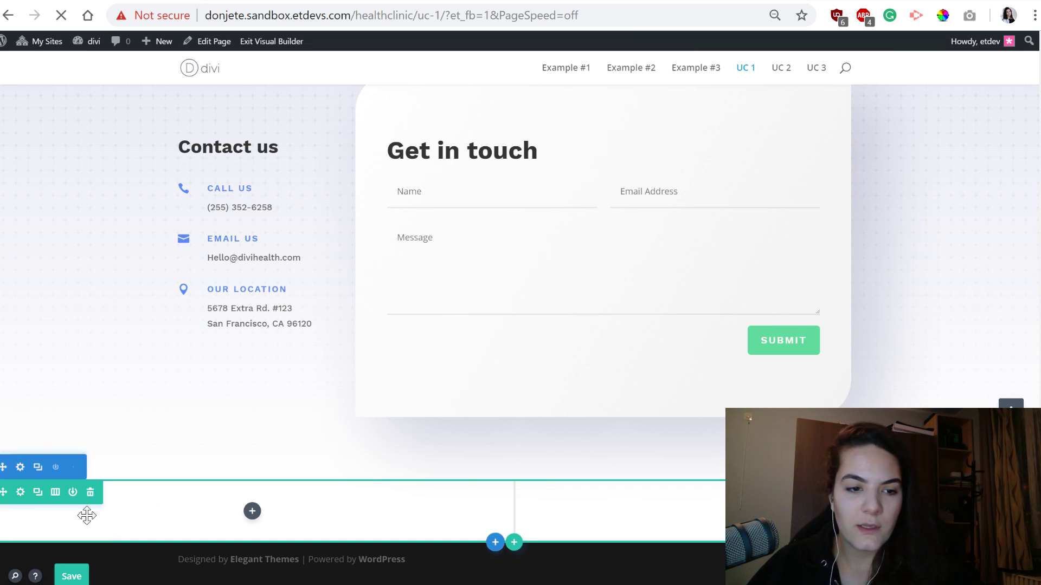
click(20, 470)
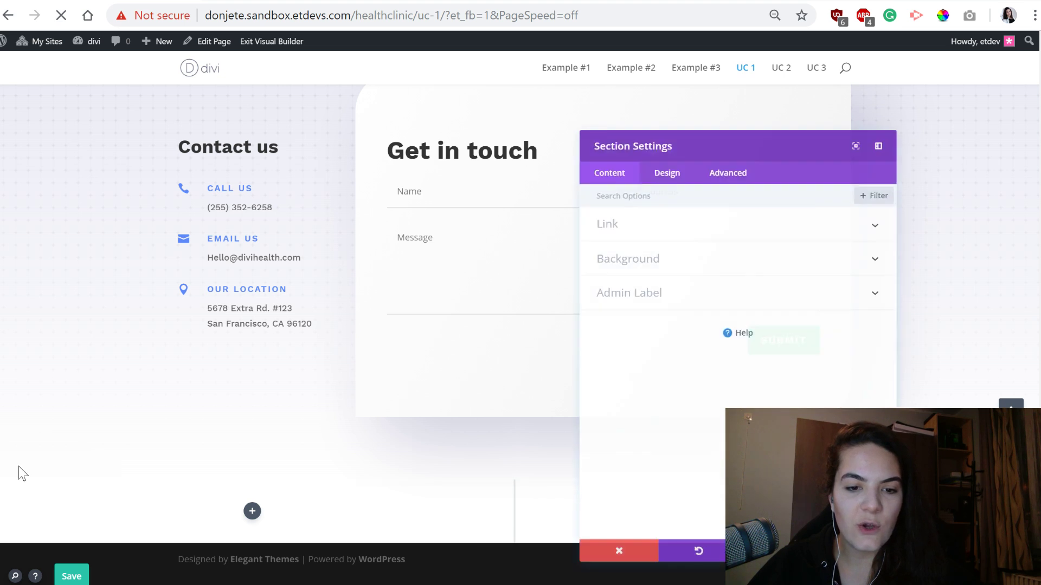
click(713, 164)
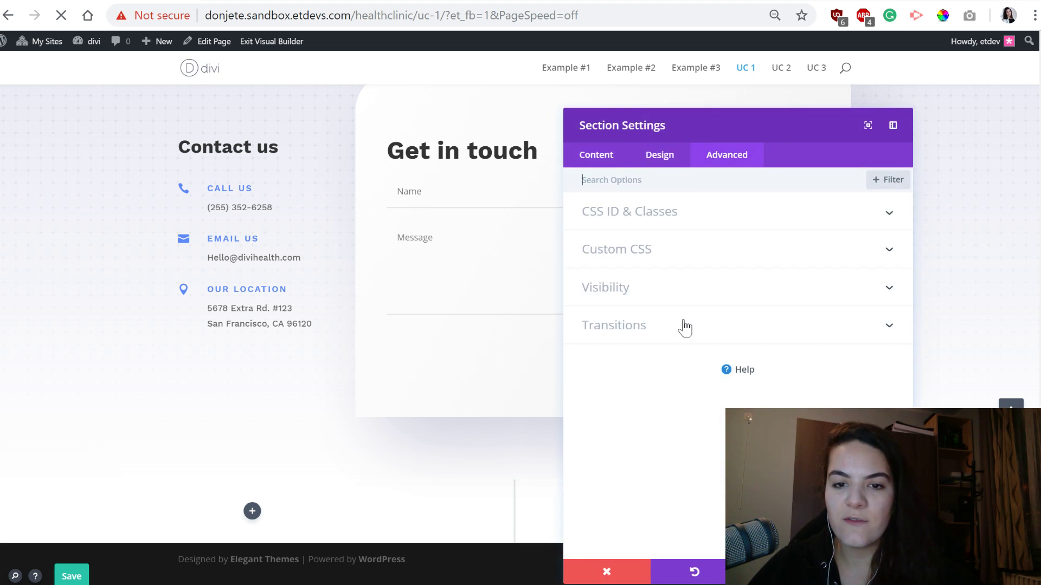
click(675, 293)
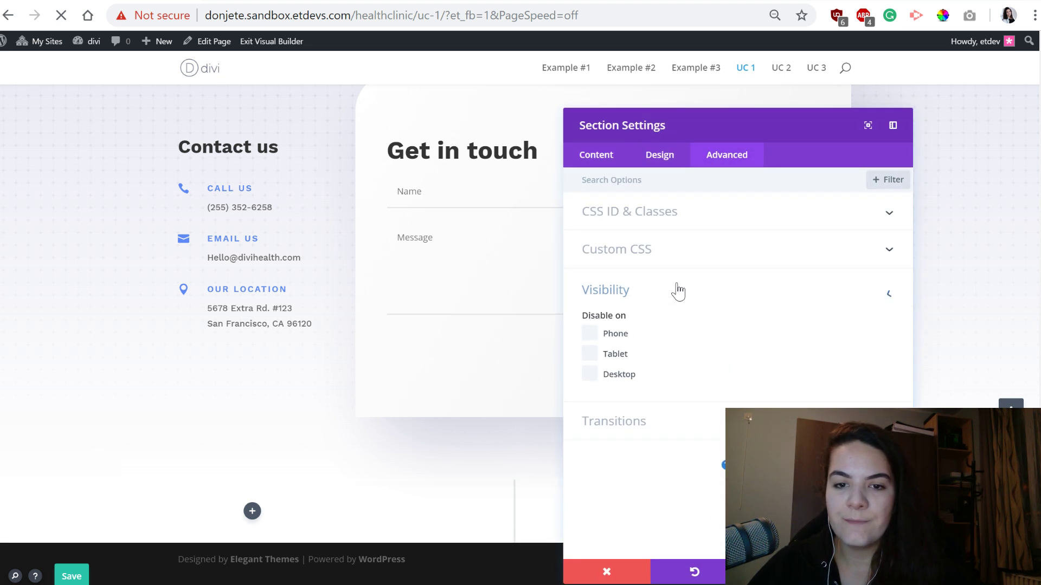
click(590, 377)
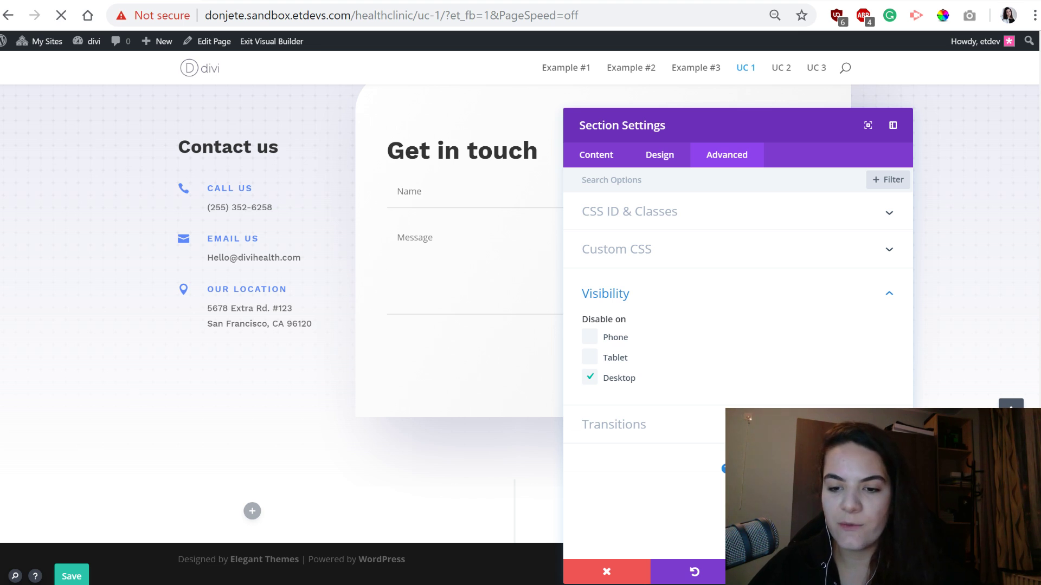
click(868, 572)
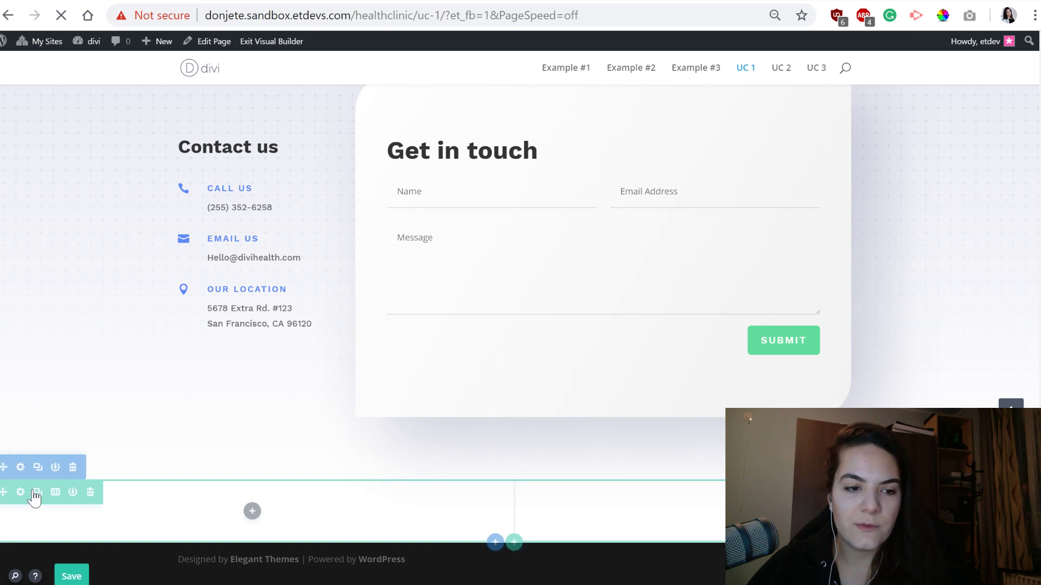
Set the new row's custom top and bottom padding to 0px, linking the two values
click(24, 493)
click(659, 155)
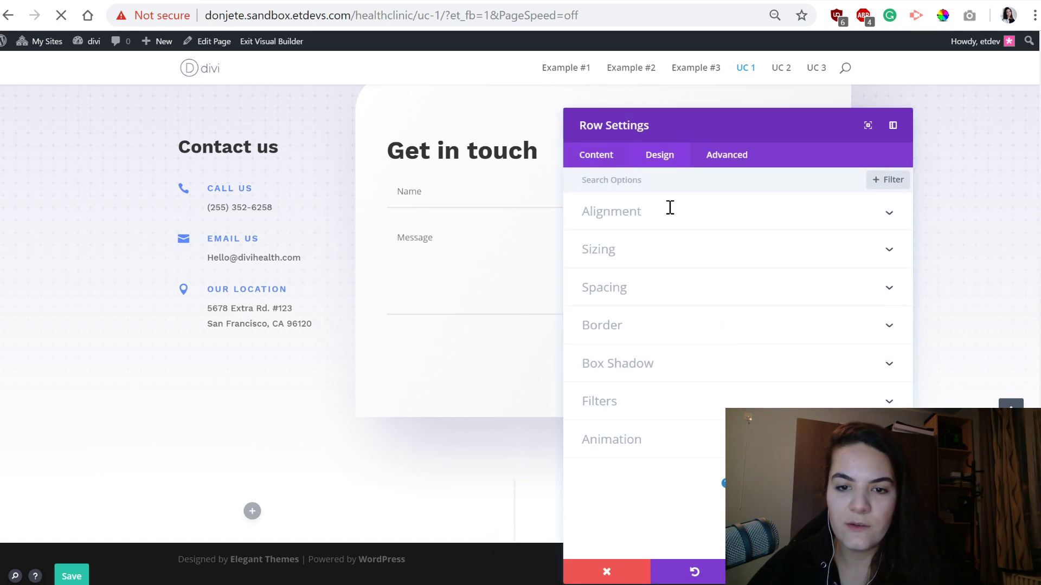
click(675, 297)
click(614, 288)
text(0)
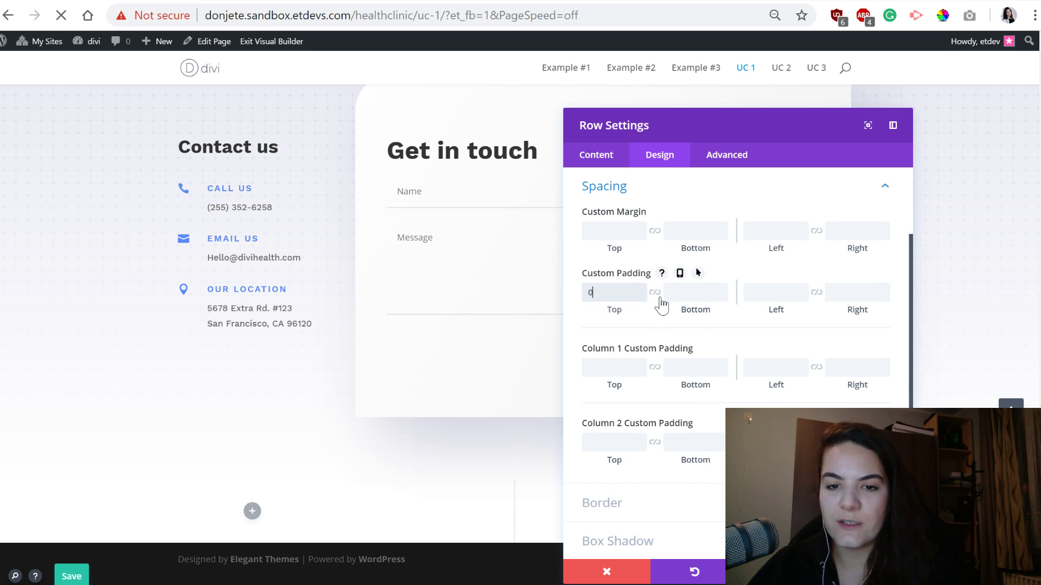
click(654, 294)
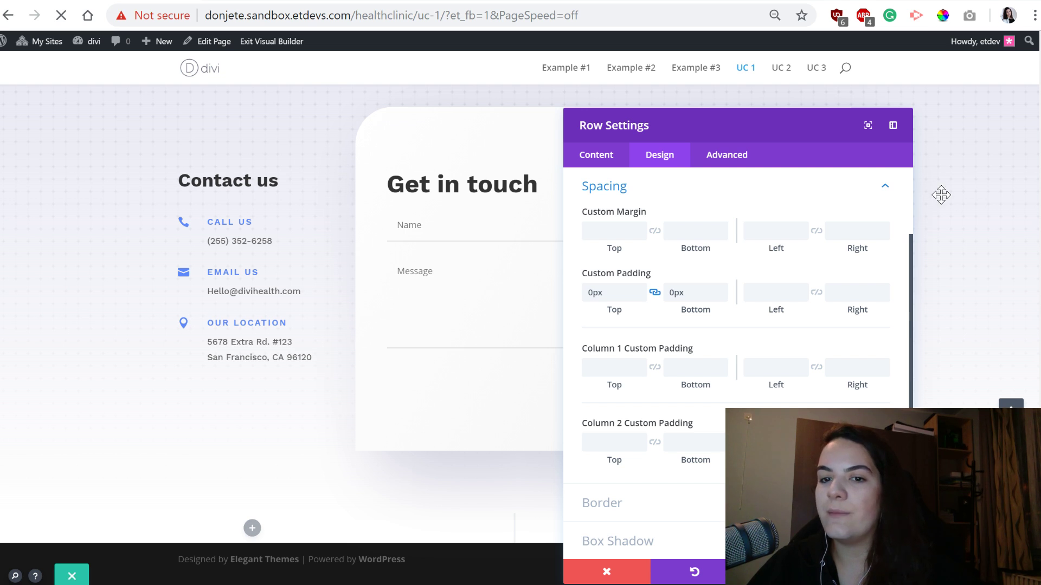
Add custom CSS to the row's main element: display: flex; position:fixed; bottom: 0px; z-index: 99;
click(724, 156)
click(670, 265)
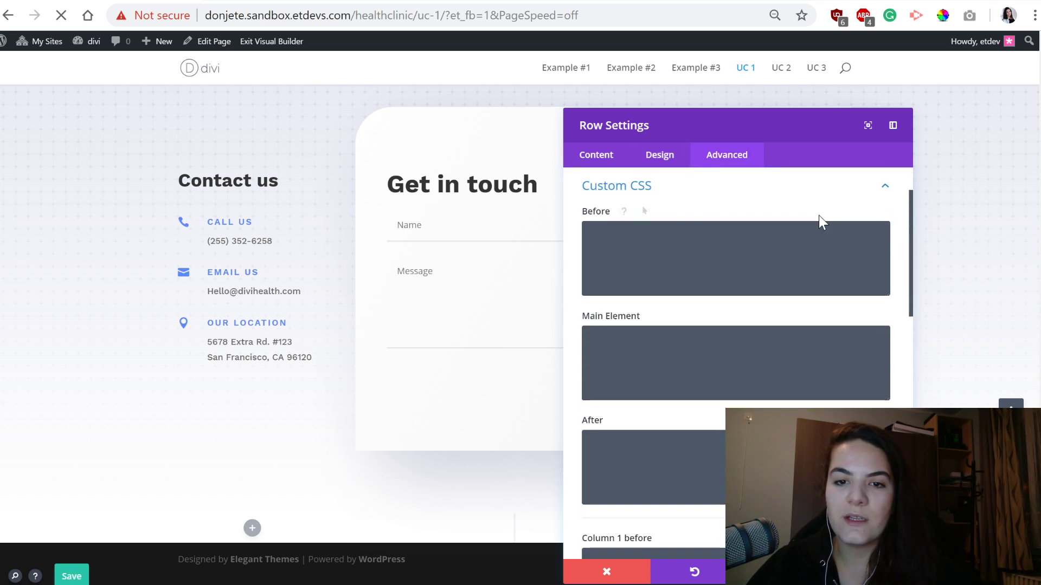
click(682, 368)
text(display: flex; position:fixed; bottom: 0px; z-index: 99;)
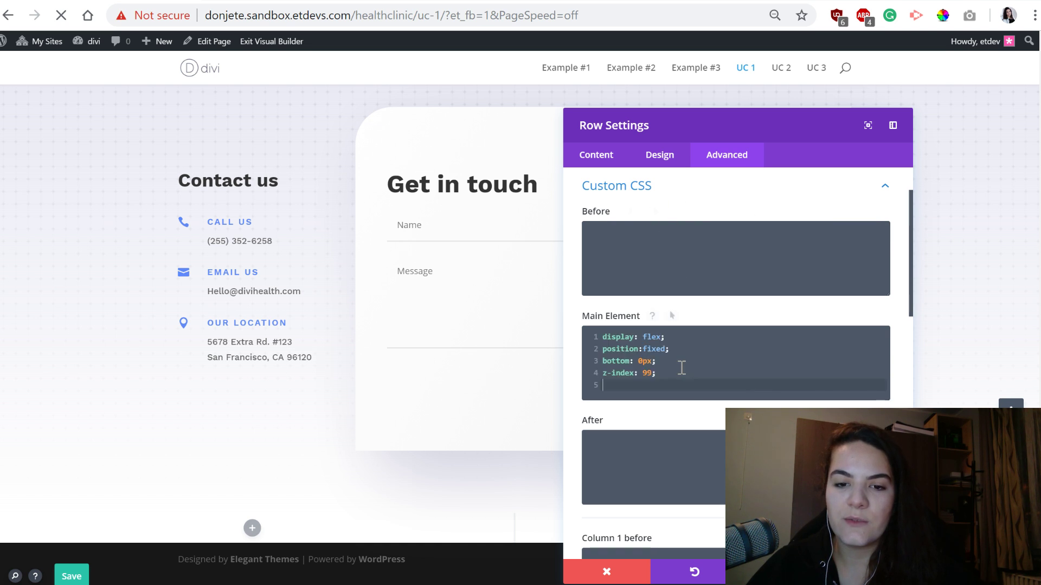
key(BackSpace)
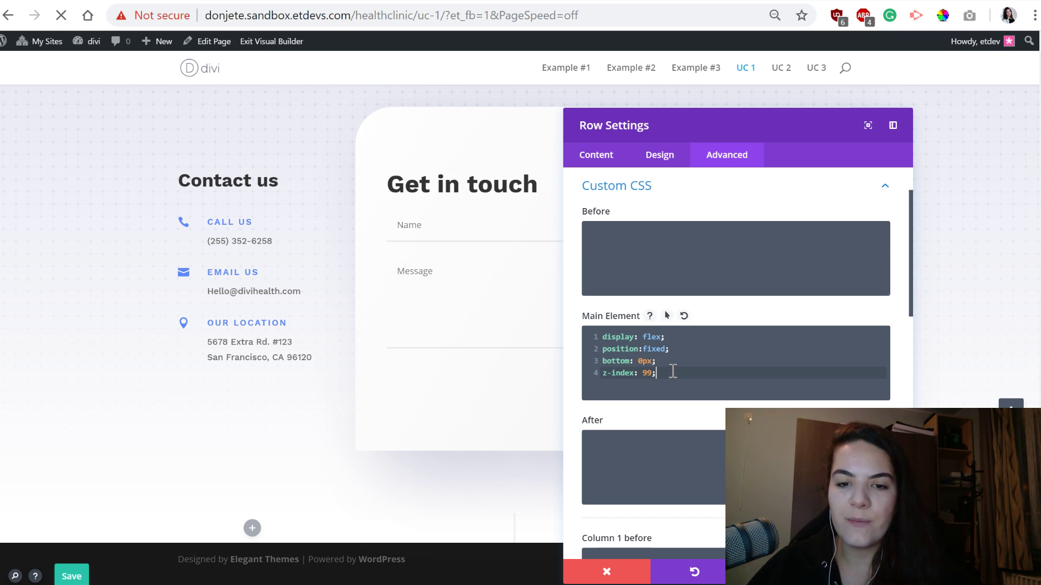
drag(664, 373, 601, 345)
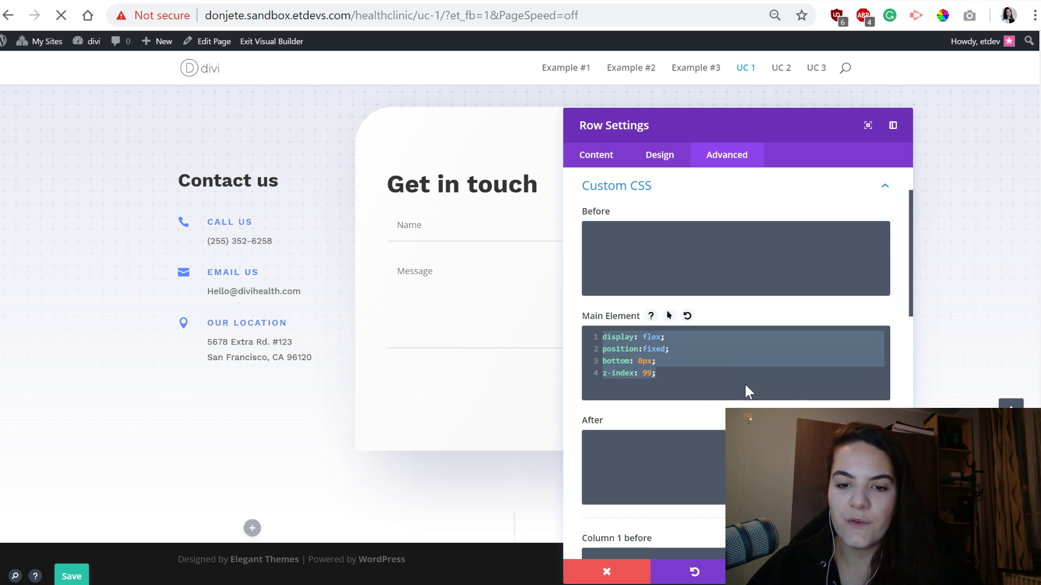
click(707, 375)
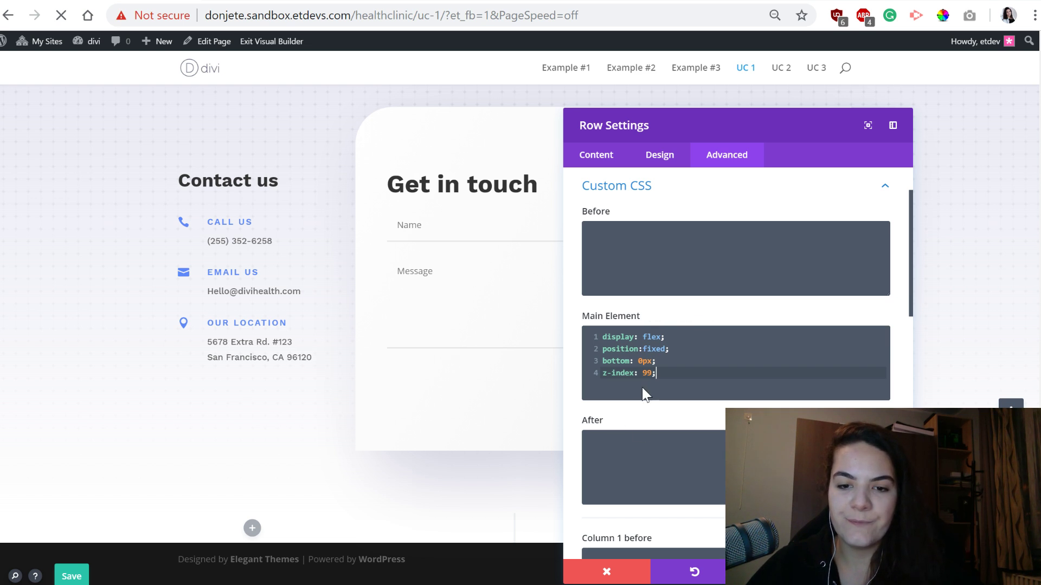
drag(657, 373, 602, 375)
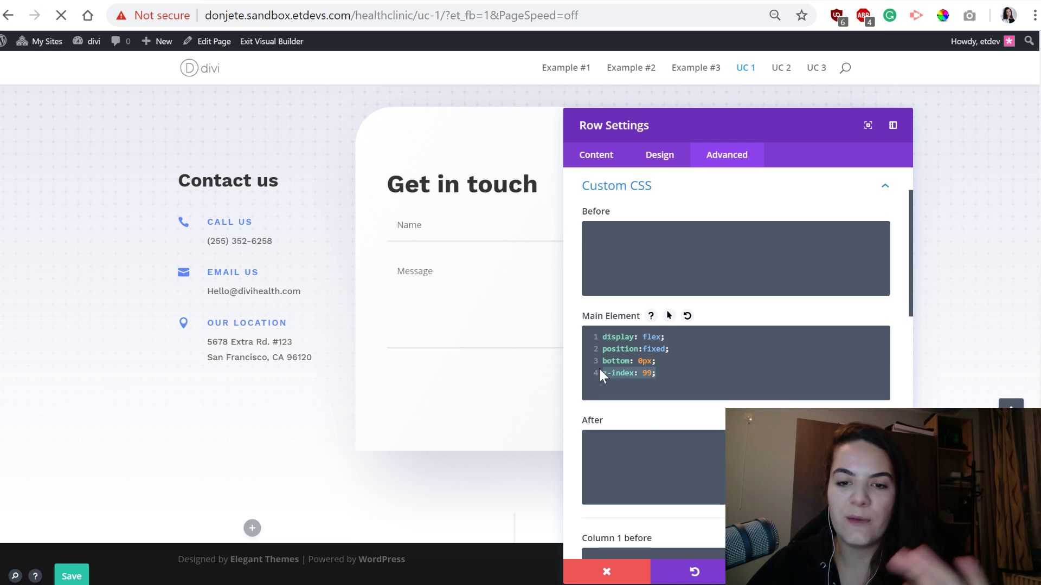
drag(670, 349, 603, 347)
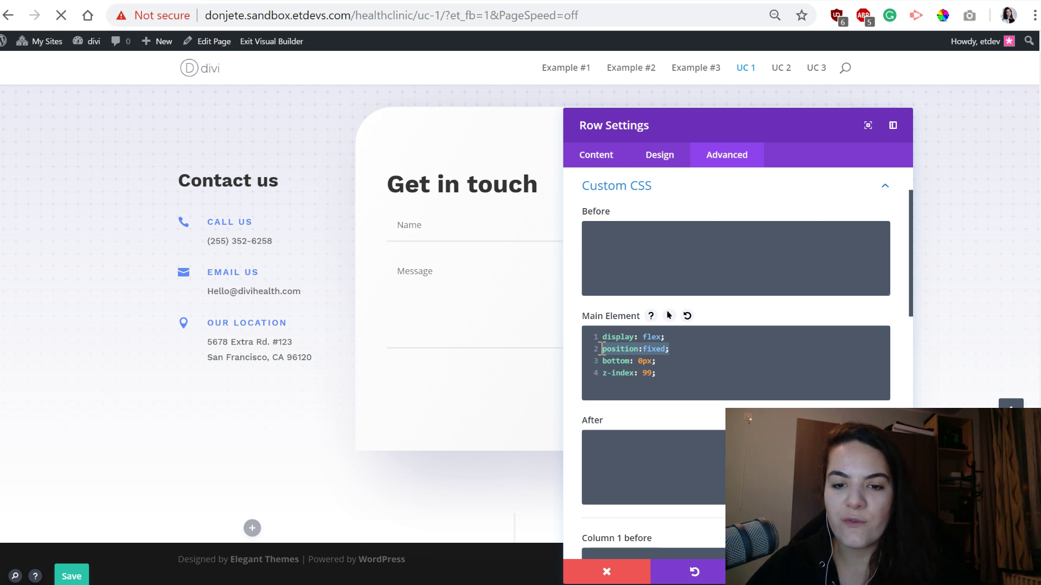
drag(669, 339, 596, 340)
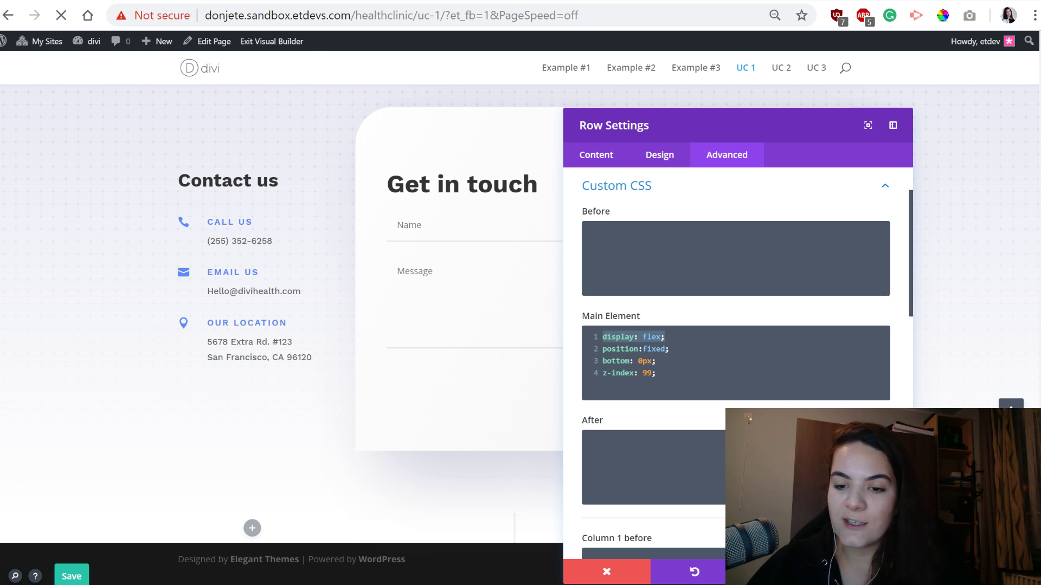
Close the row settings and insert a Text module into the new row's first column
key(Escape)
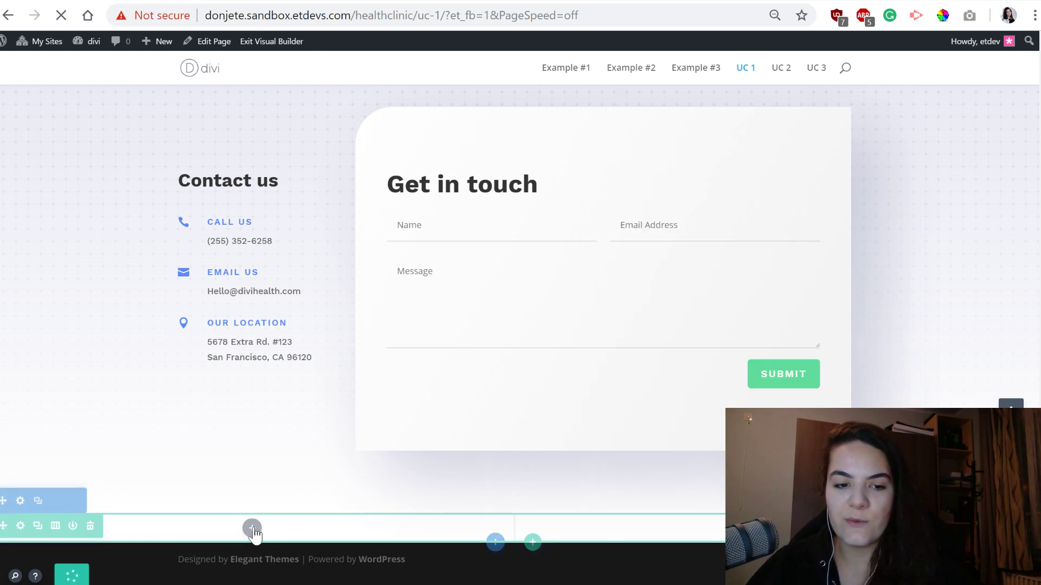
click(252, 528)
text(text)
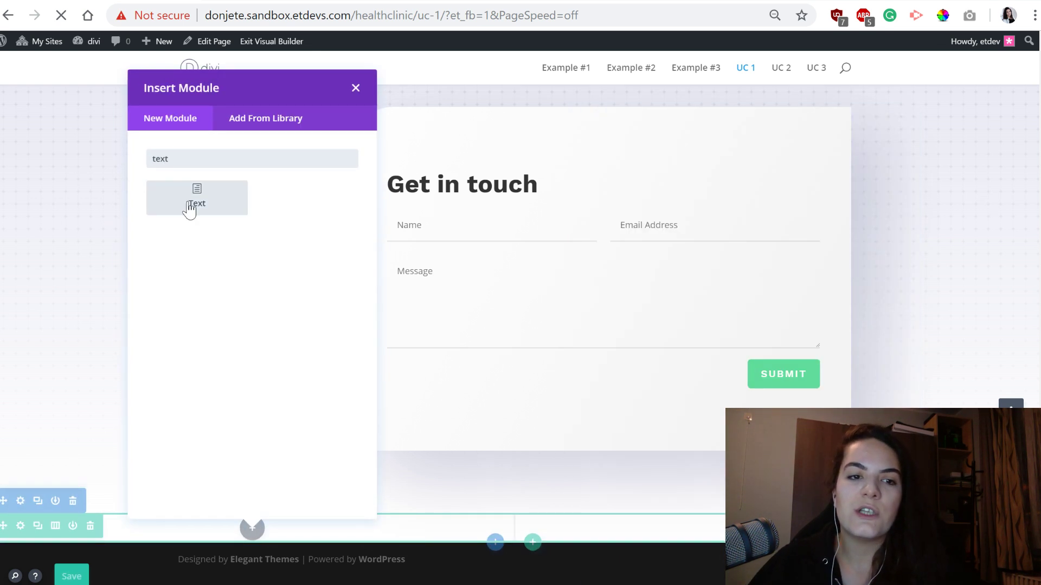
click(195, 203)
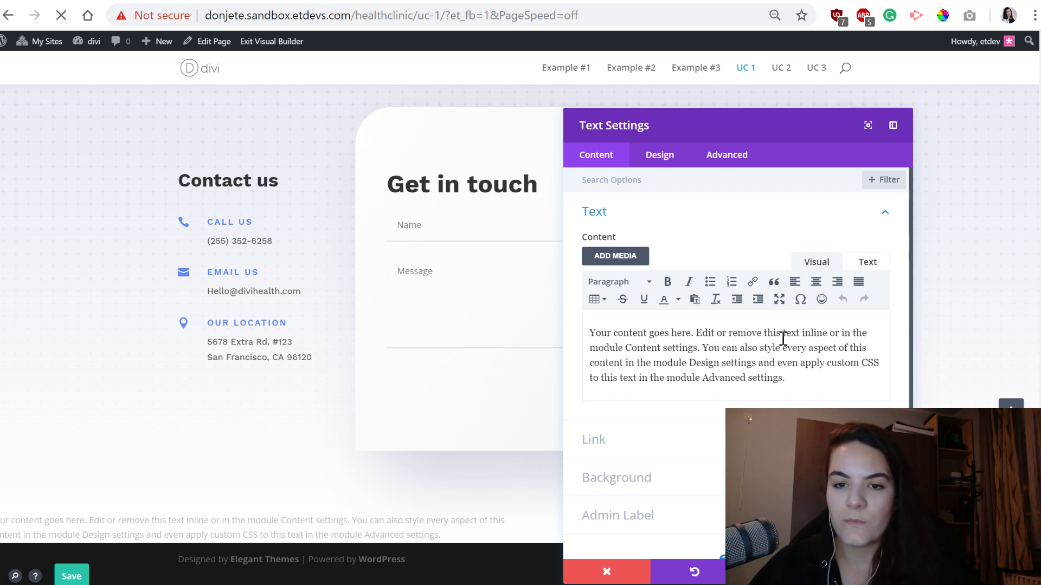
Replace the Text module's placeholder content with "Contact us today" and set its background color to #5e89fb
key(ctrl+a)
text(Cont)
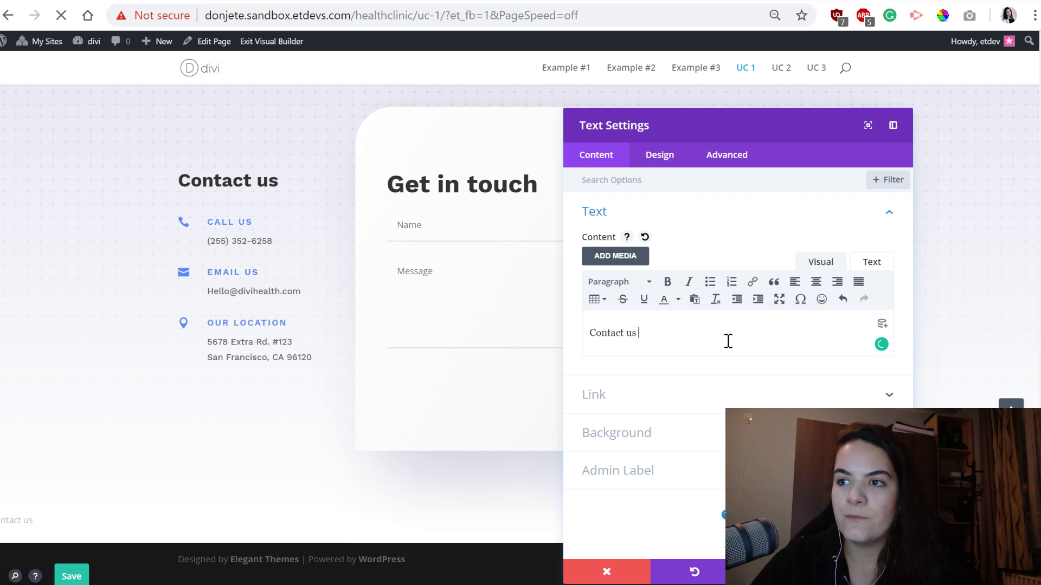
text(act us today)
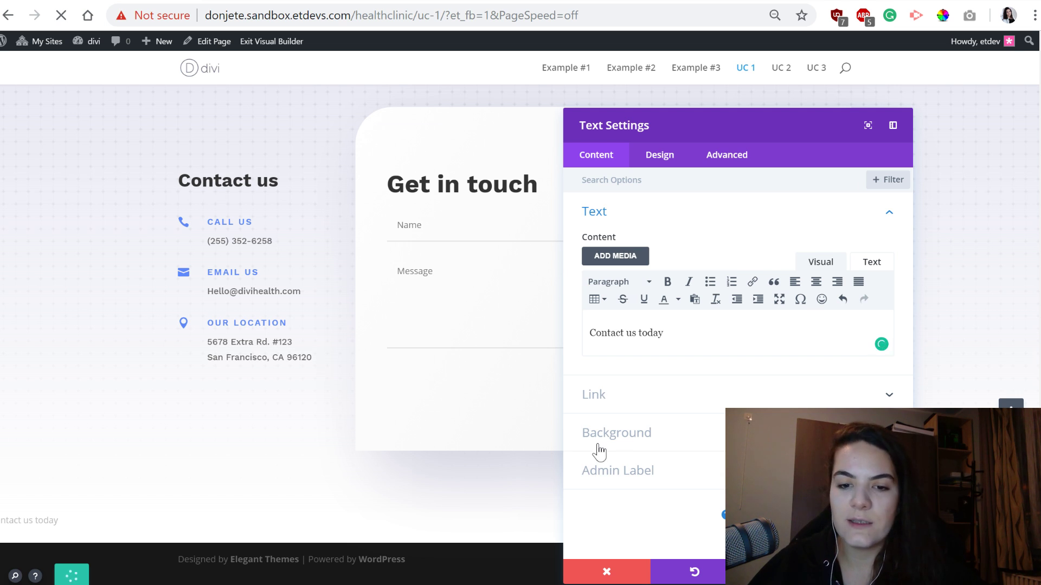
click(658, 436)
click(626, 363)
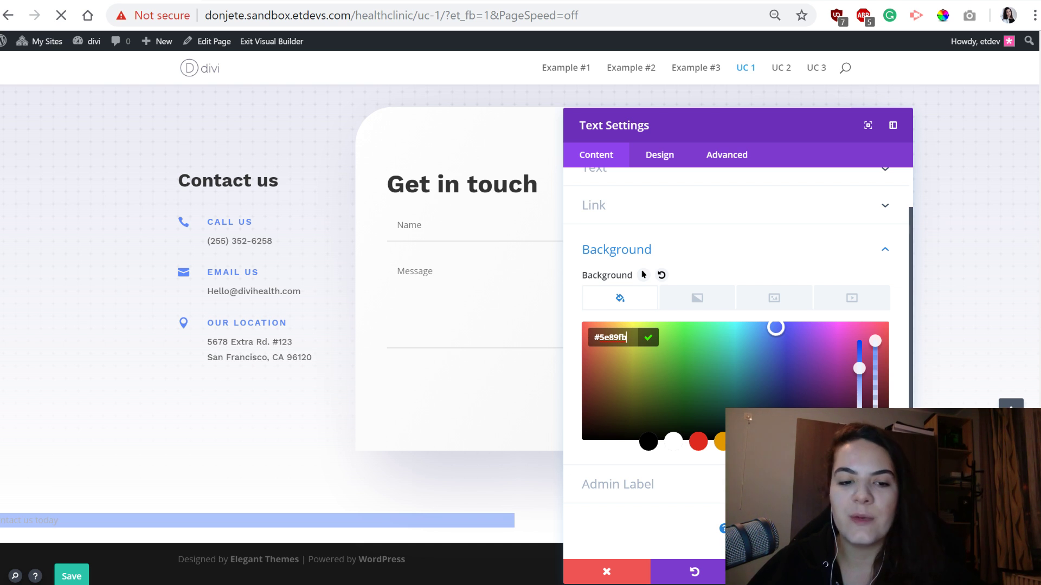
Set the Text module's font to Work Sans with a Light font weight
click(658, 155)
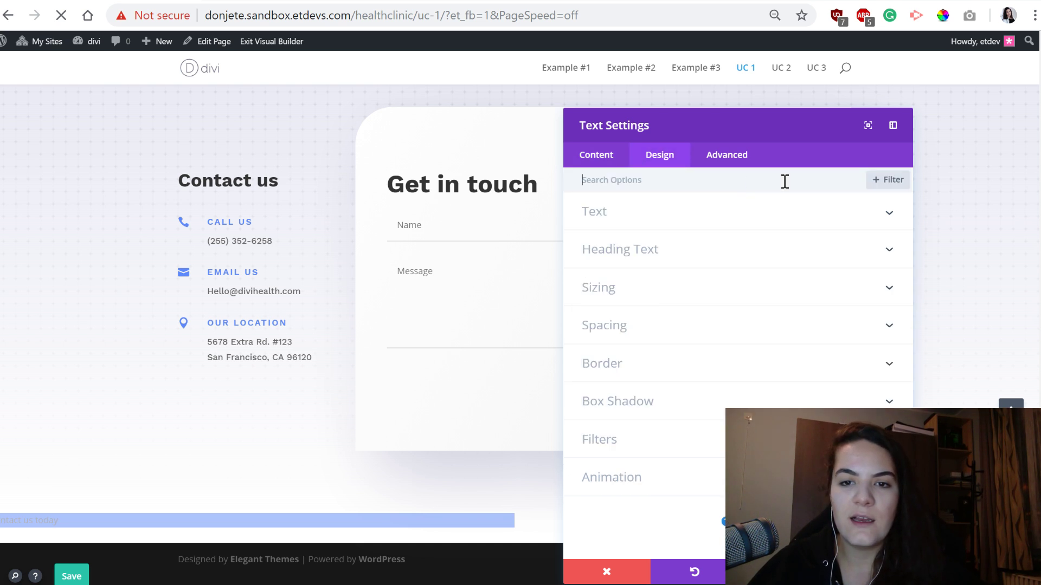
click(637, 223)
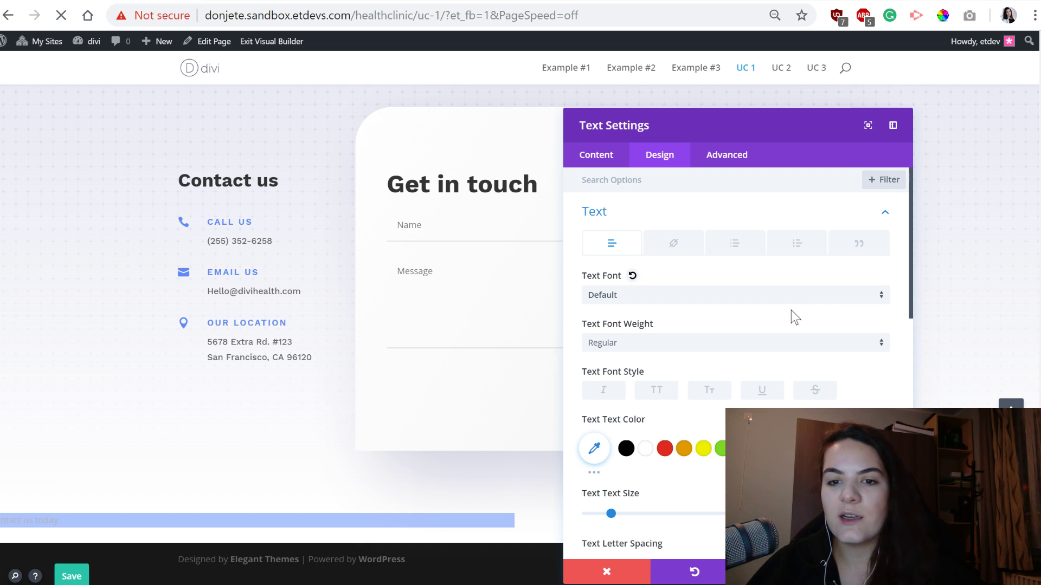
click(780, 297)
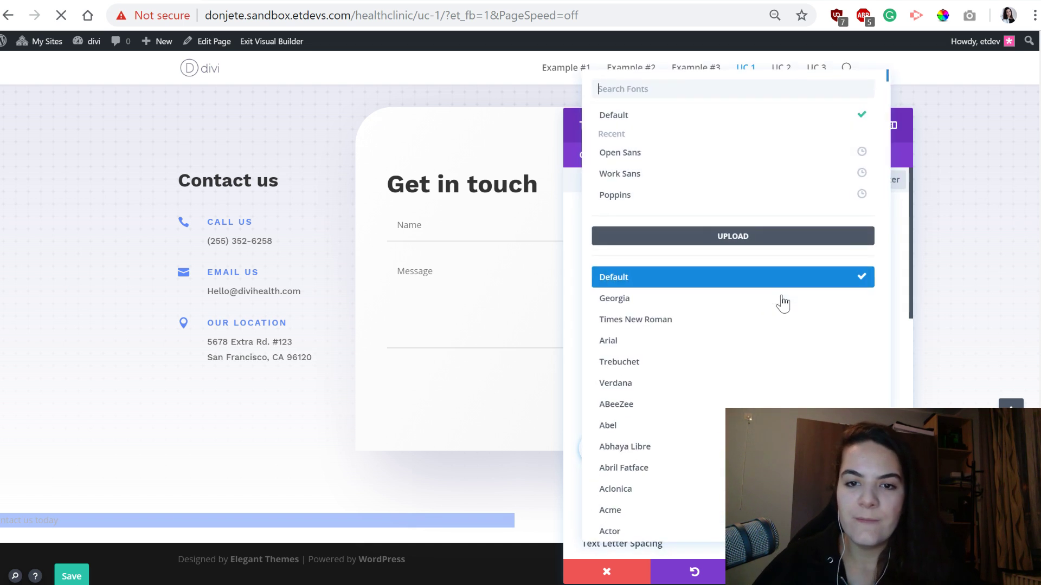
click(794, 176)
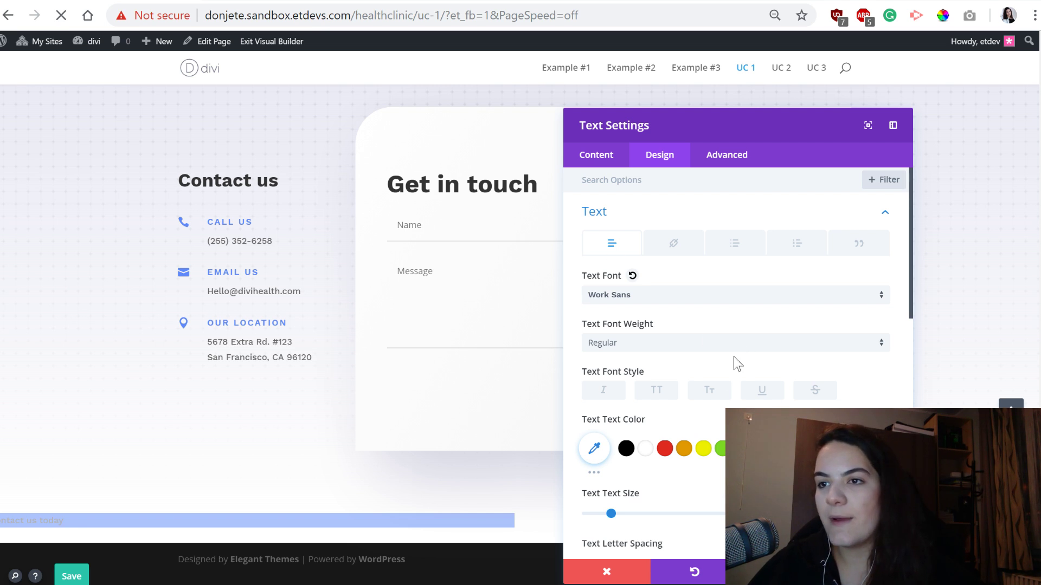
click(701, 346)
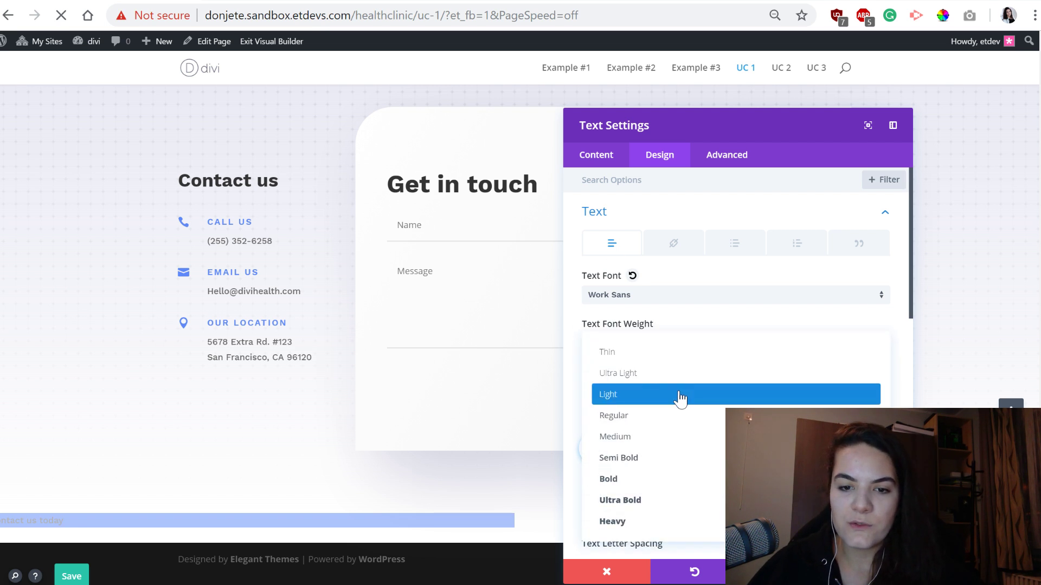
click(684, 395)
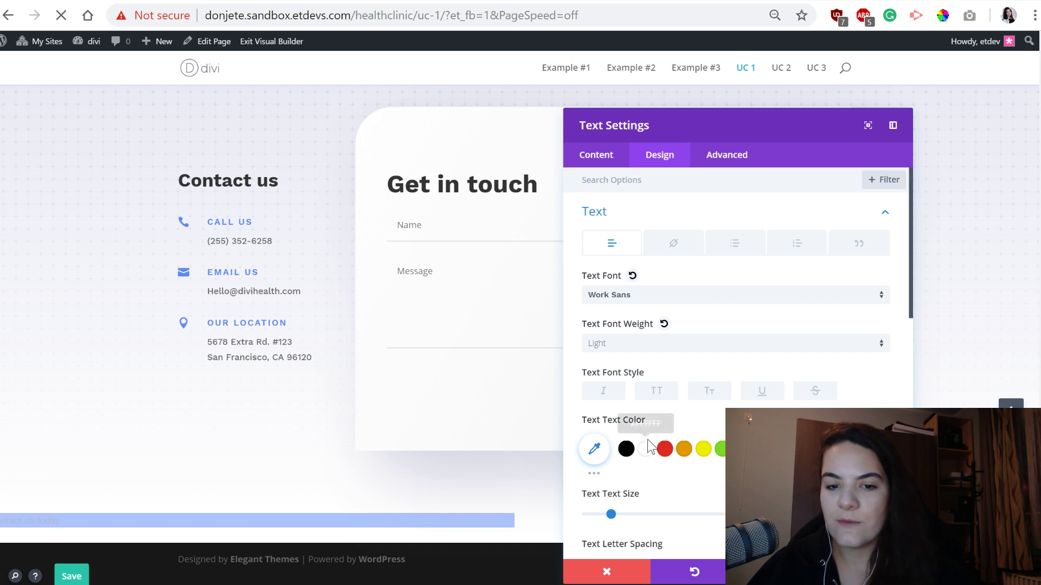
Style the module's text in white #FFFFFF at 16px with -1px letter spacing and centered orientation
scroll(645, 429, down, 2)
click(645, 339)
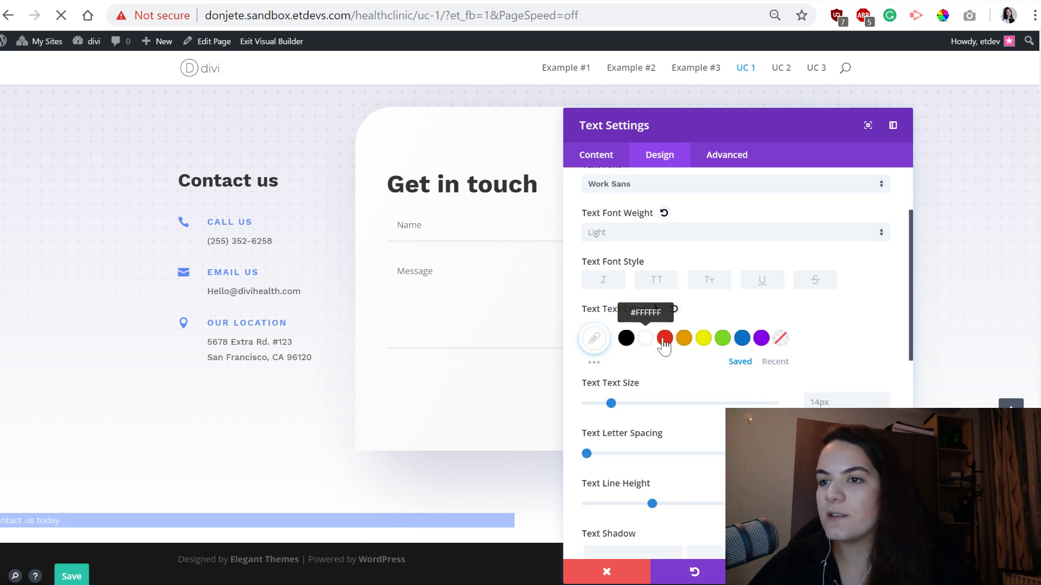
click(836, 403)
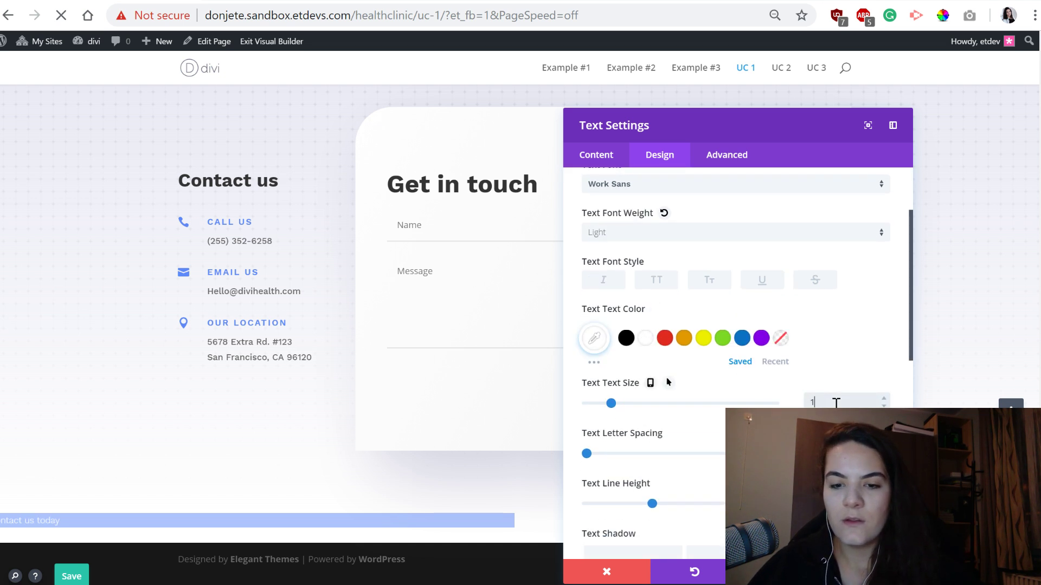
text(16px)
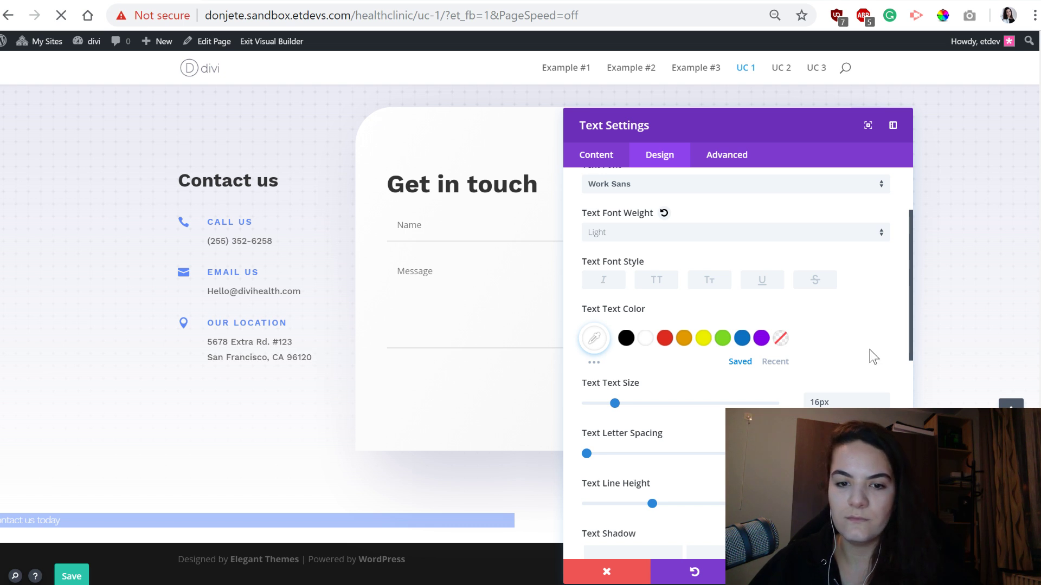
scroll(869, 349, down, 4)
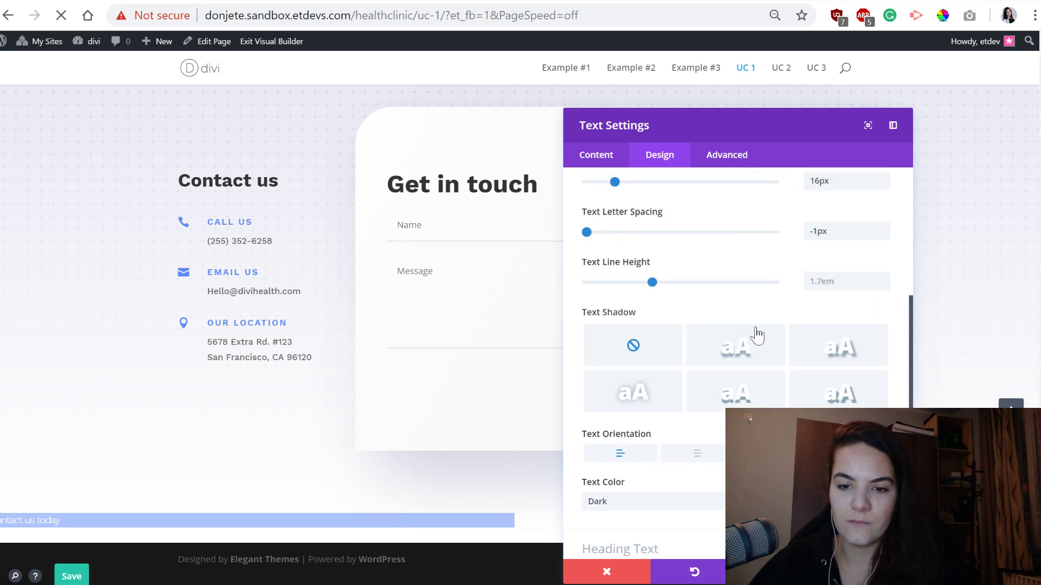
click(689, 458)
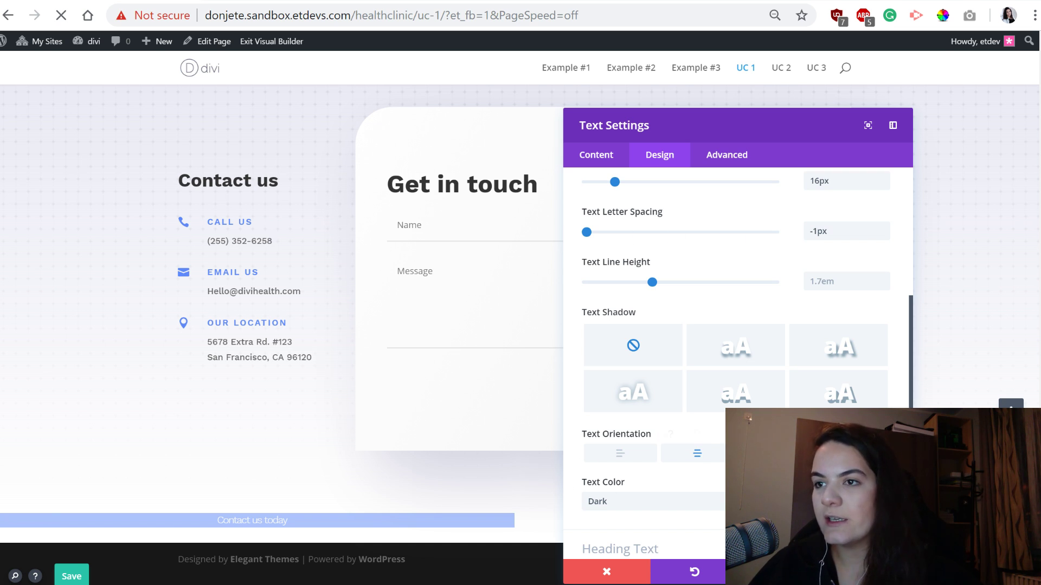
Set the Text module's custom padding to linked values of 16px top and bottom and 15px left and right
scroll(699, 458, down, 4)
click(659, 415)
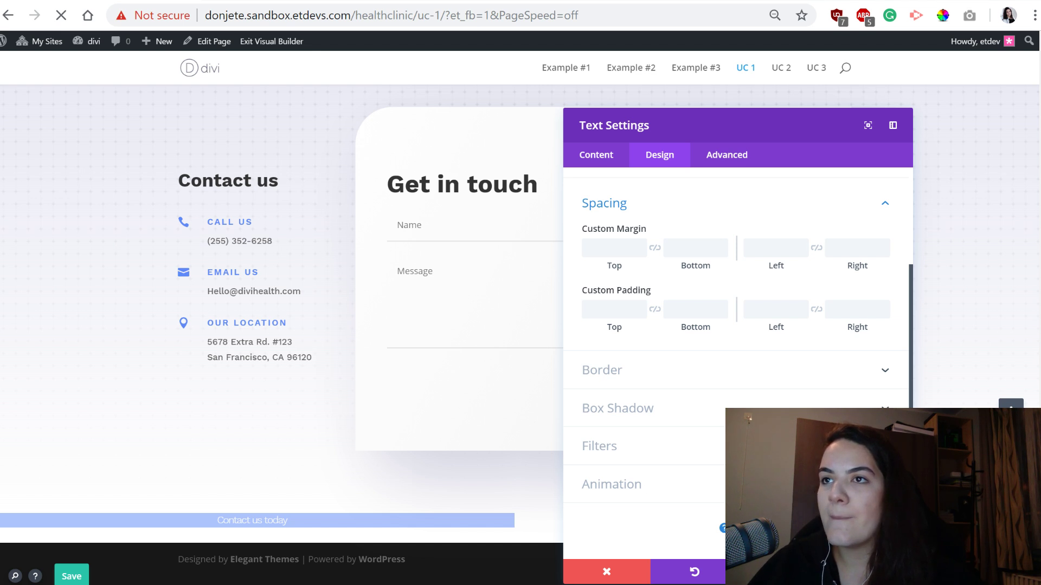
click(634, 310)
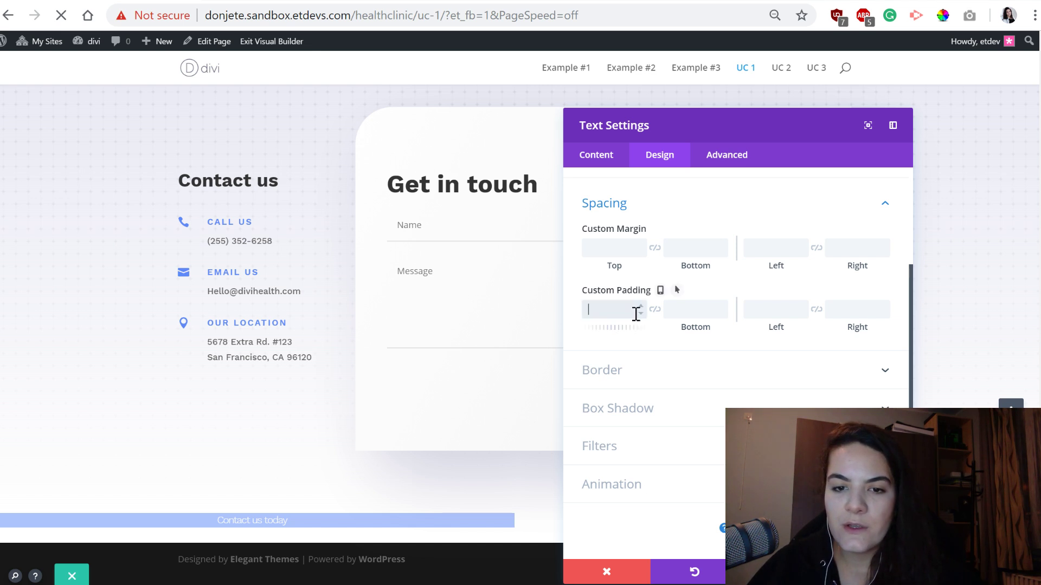
text(16px)
click(655, 309)
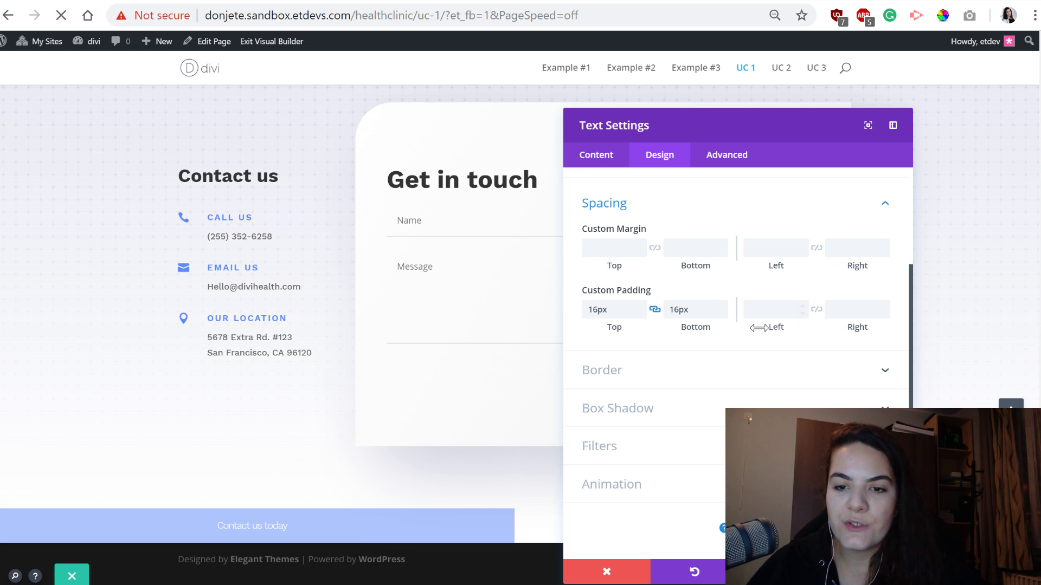
click(775, 309)
text(15px)
click(816, 311)
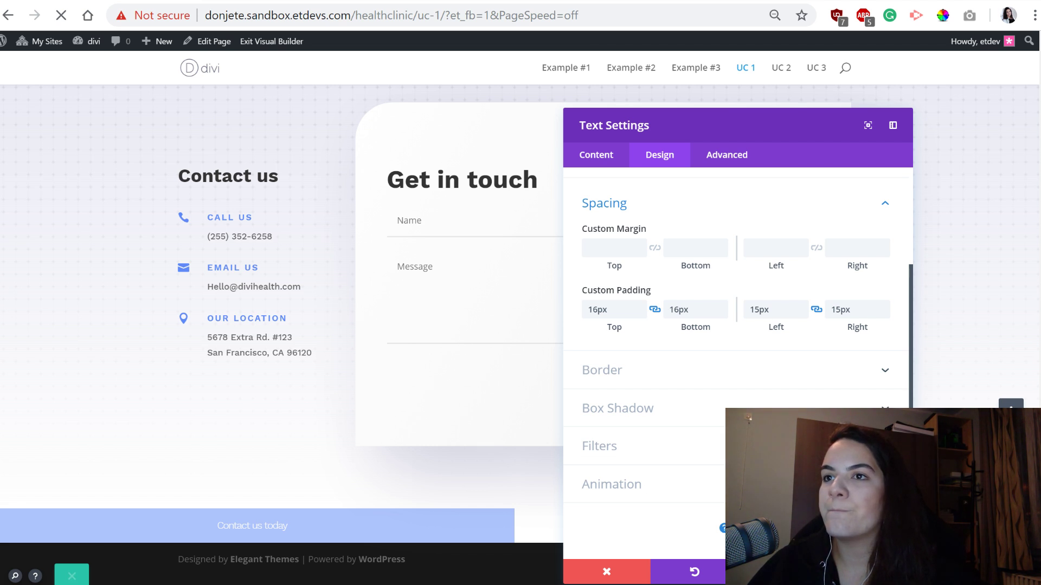
Unlink the Text module's rounded corners and set the top-left and top-right corners to 10px
click(633, 374)
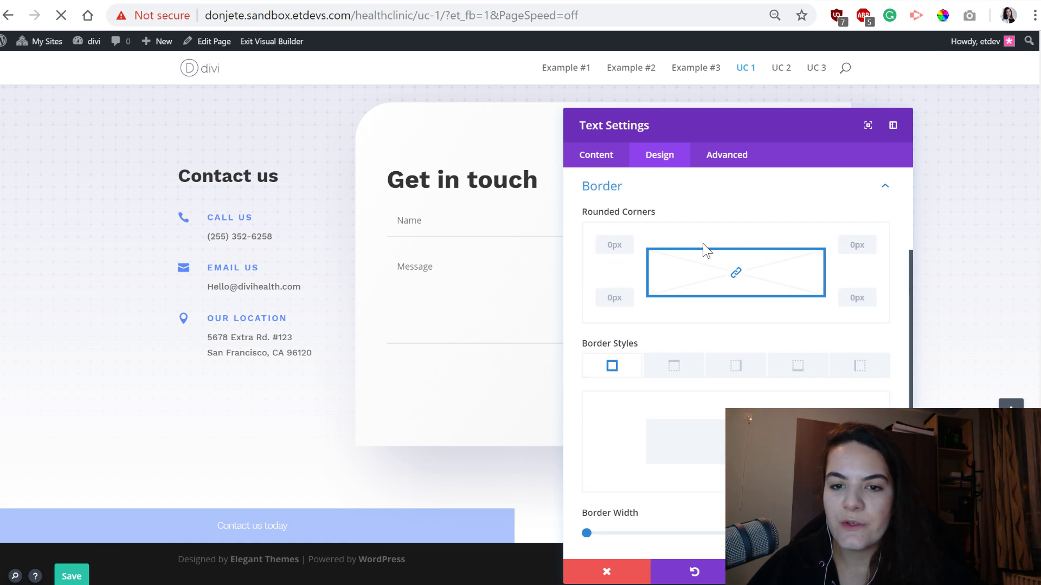
click(733, 278)
click(616, 249)
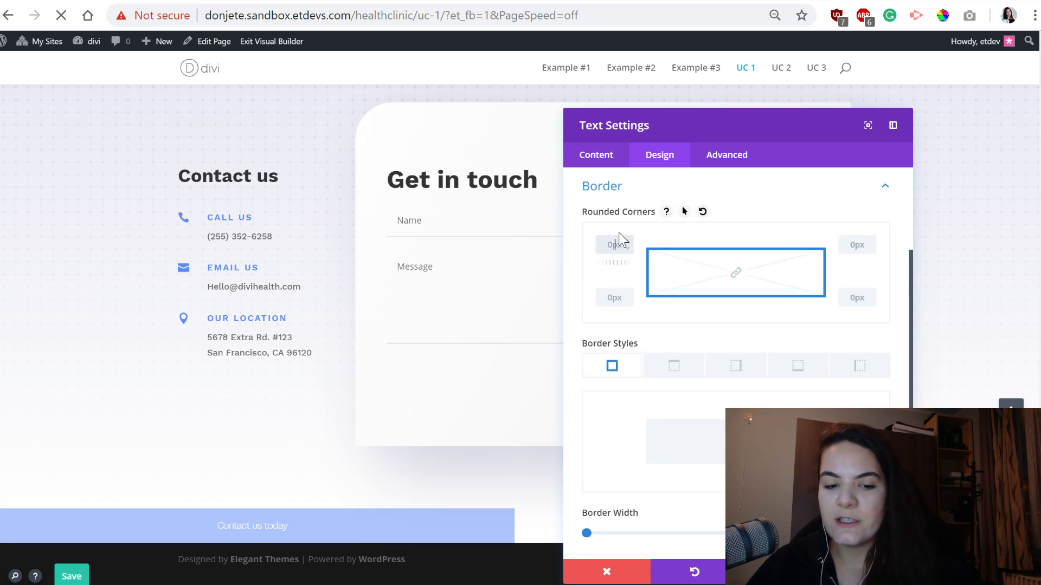
text(10px)
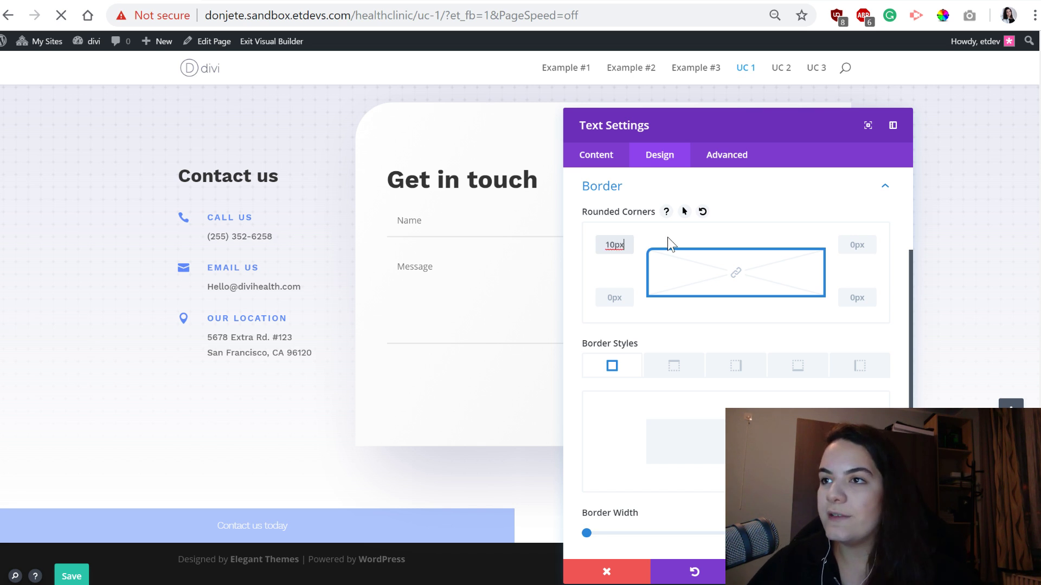
click(859, 246)
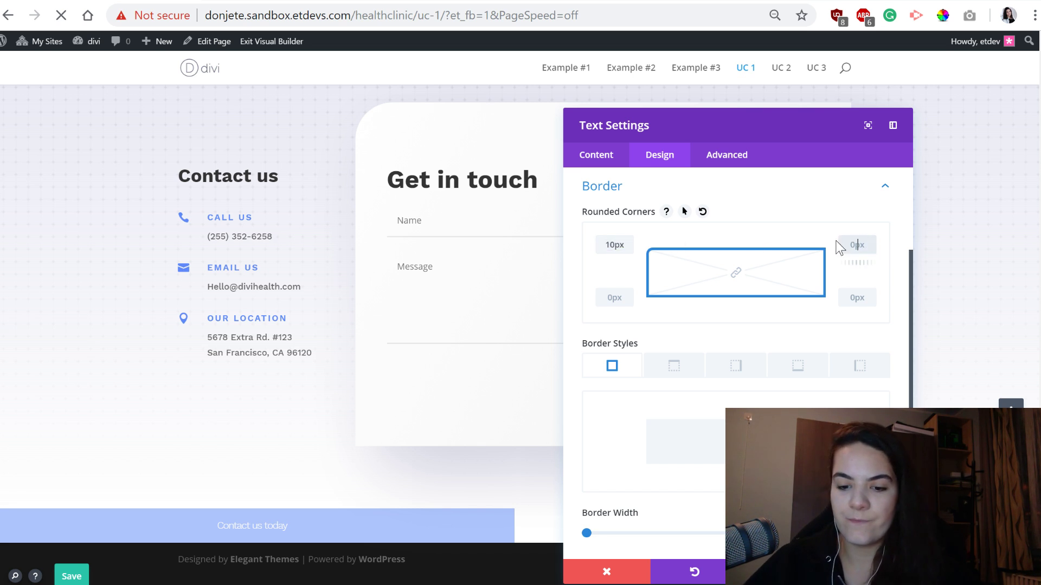
text(10px)
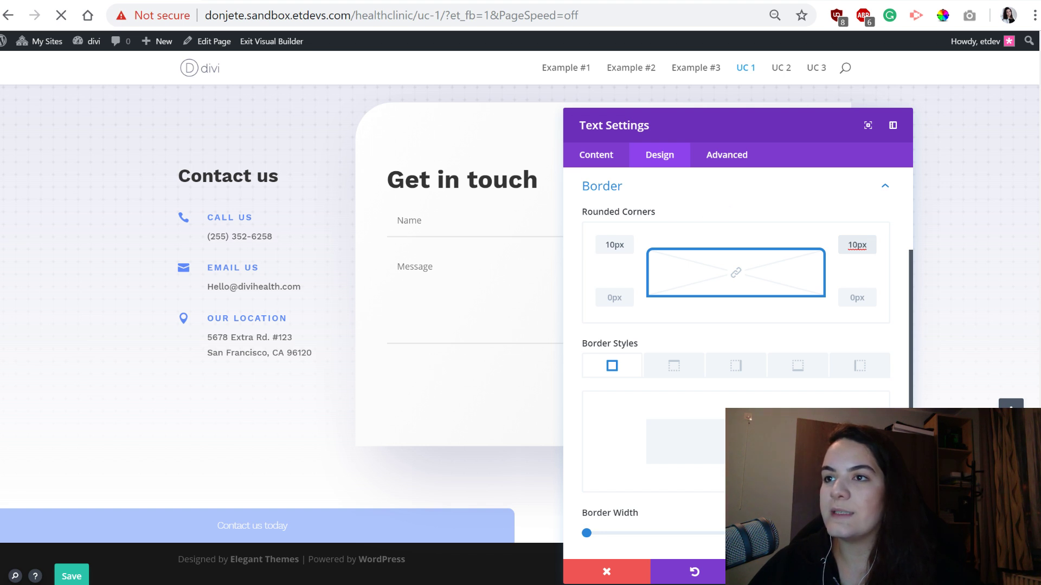
scroll(684, 402, down, 2)
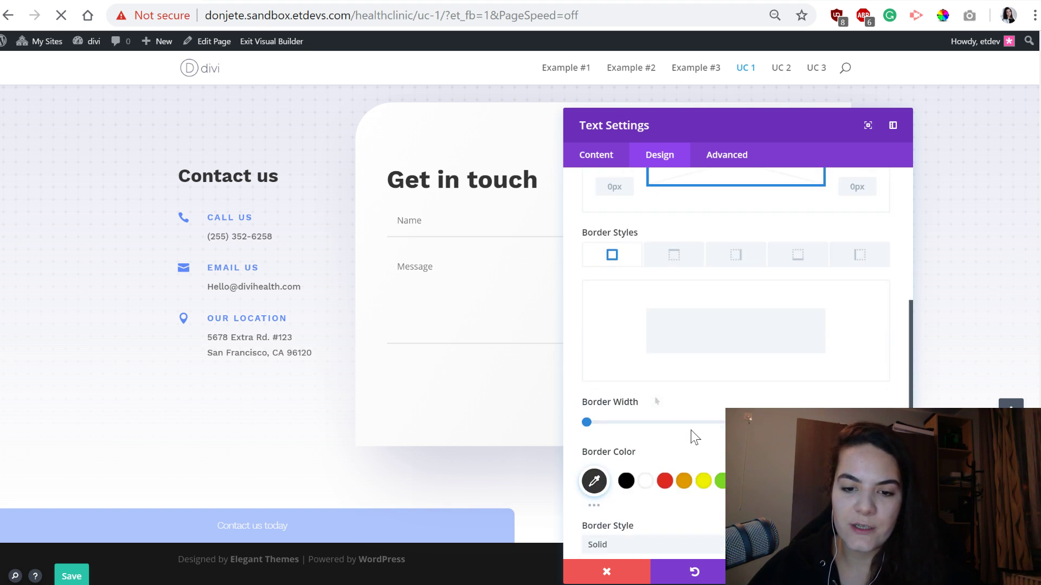
Apply the first box shadow preset to the Text module with a blur strength of 80px, and save the module settings
scroll(691, 430, down, 3)
click(648, 413)
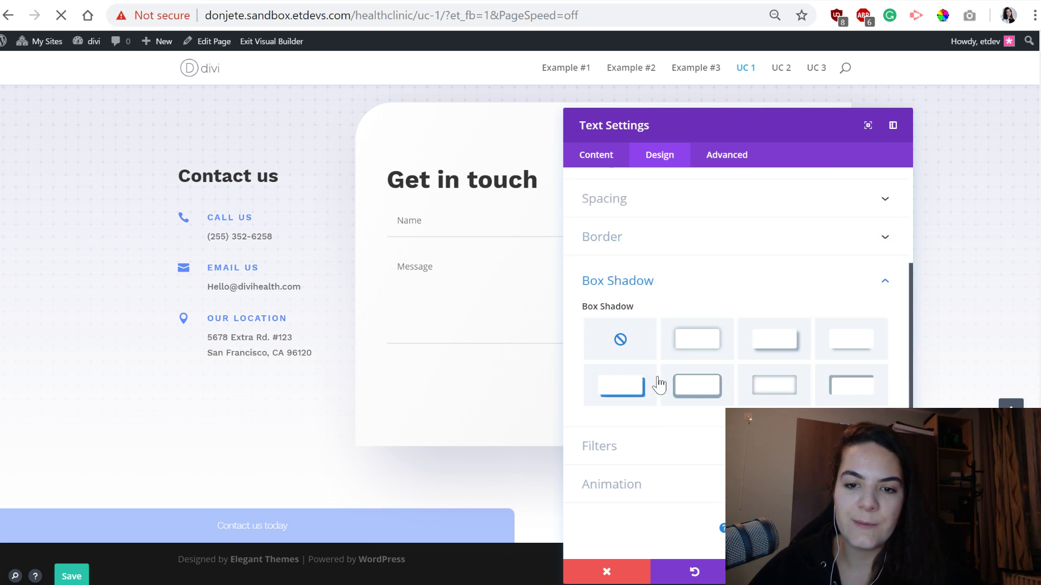
click(678, 349)
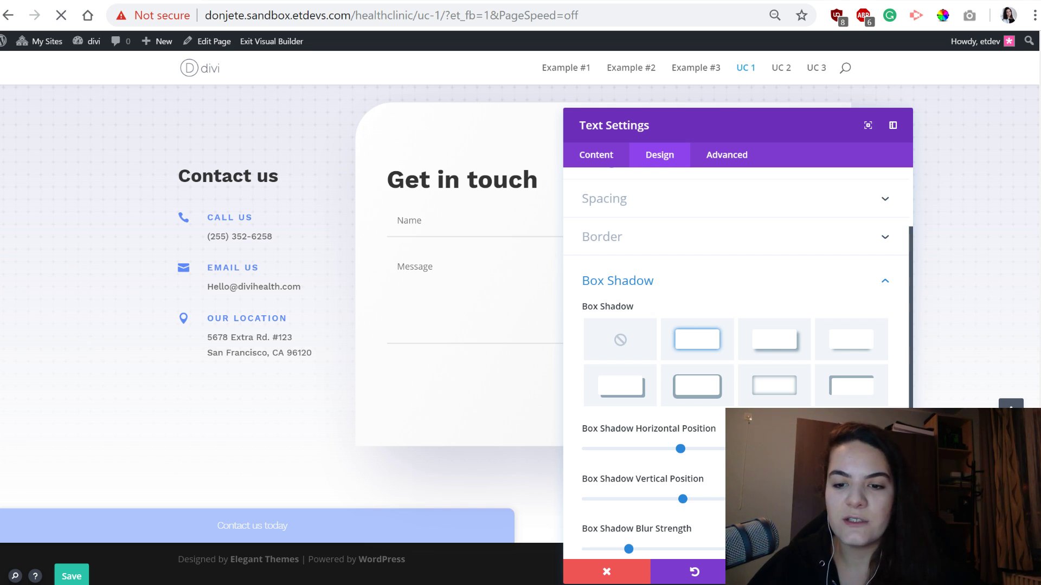
scroll(726, 380, down, 2)
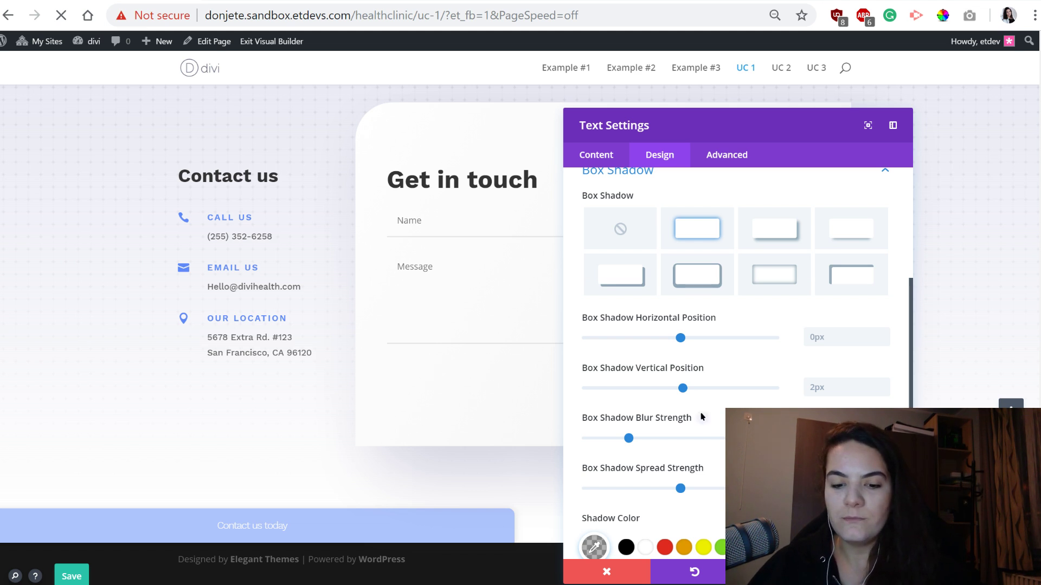
text(80)
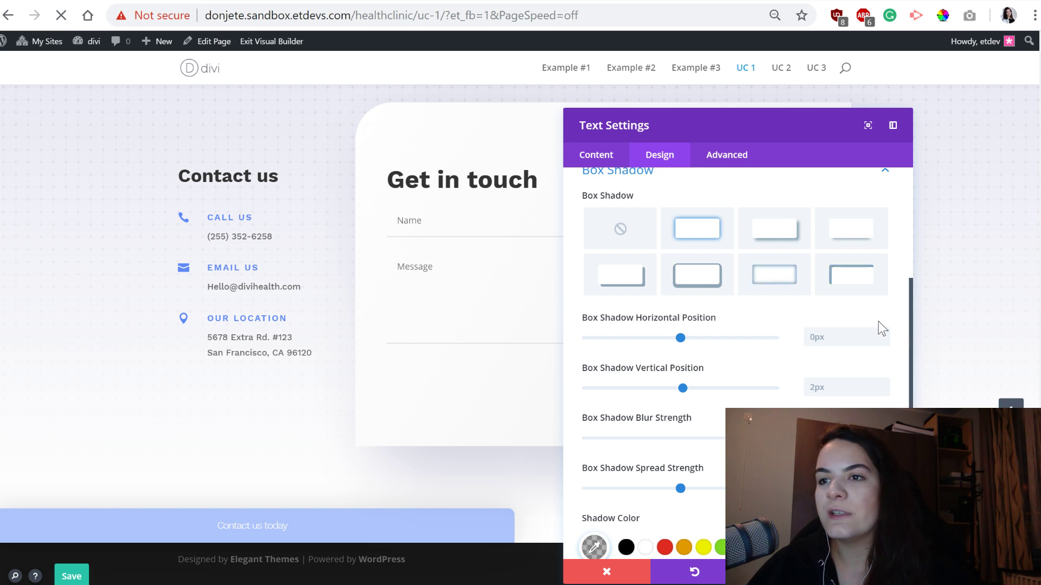
click(869, 572)
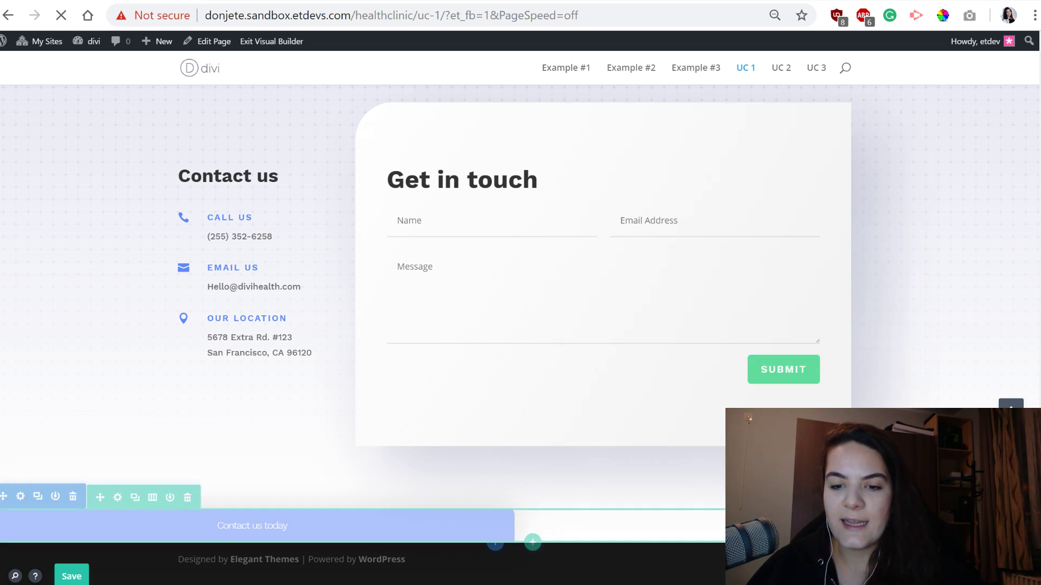
Insert a Blurb module into the empty second column of the contact bar row
click(777, 526)
text(bu)
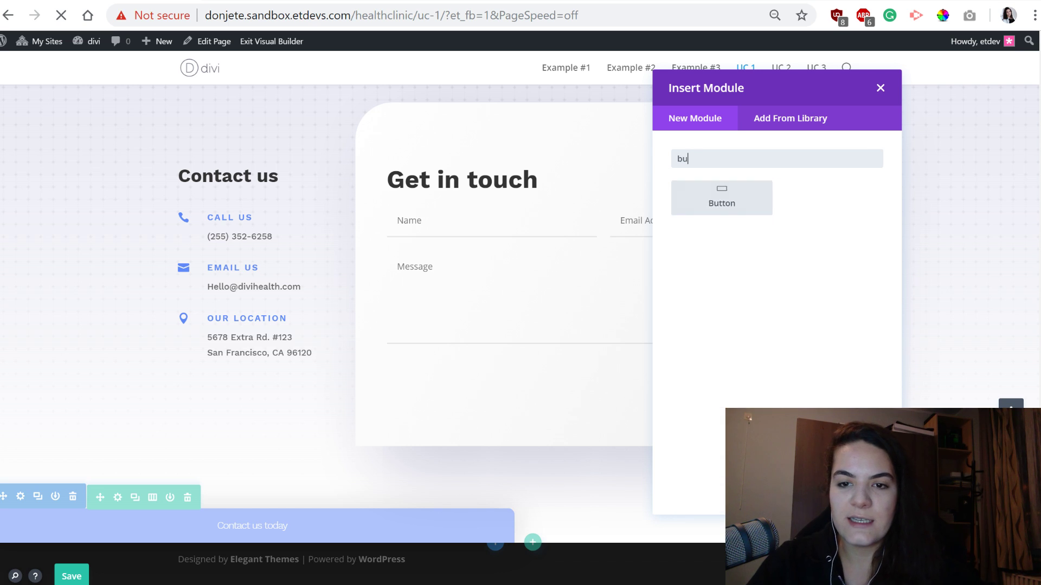
key(BackSpace)
key(BackSpace)
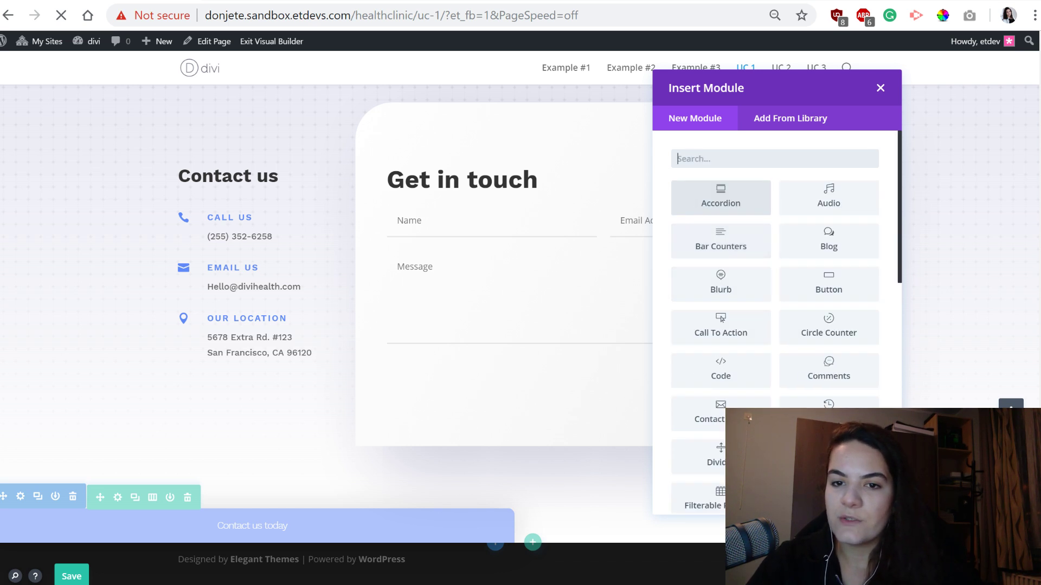
text(blurb)
key(Return)
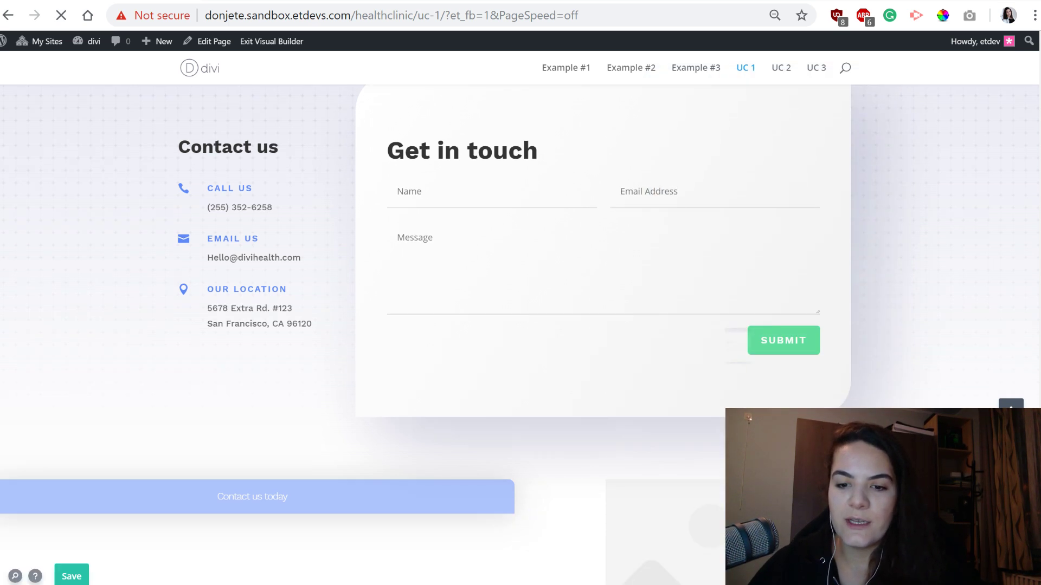
Clear the Blurb module's placeholder body content and set its title to "Email"
scroll(715, 378, down, 2)
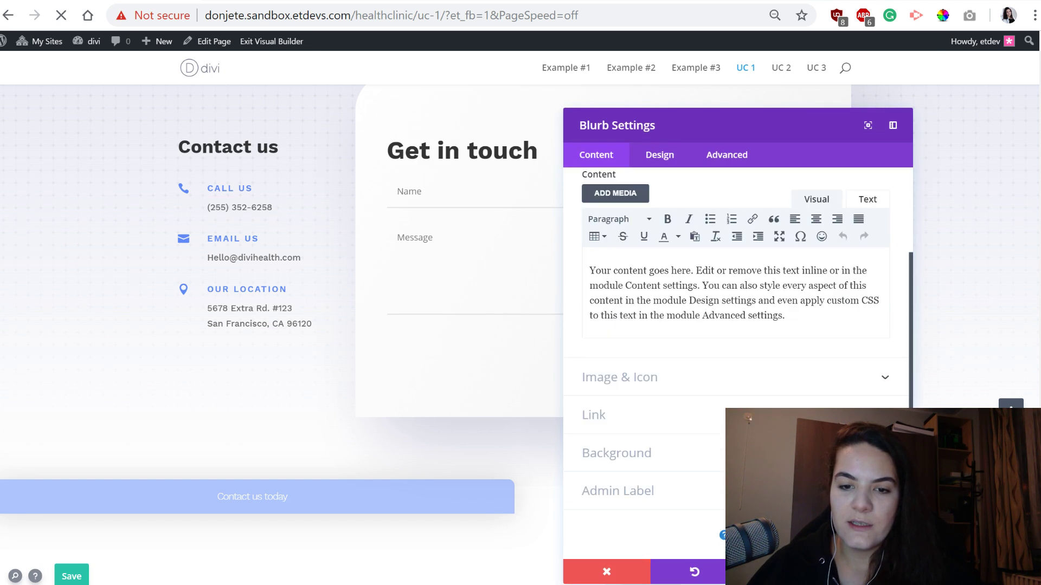
click(715, 379)
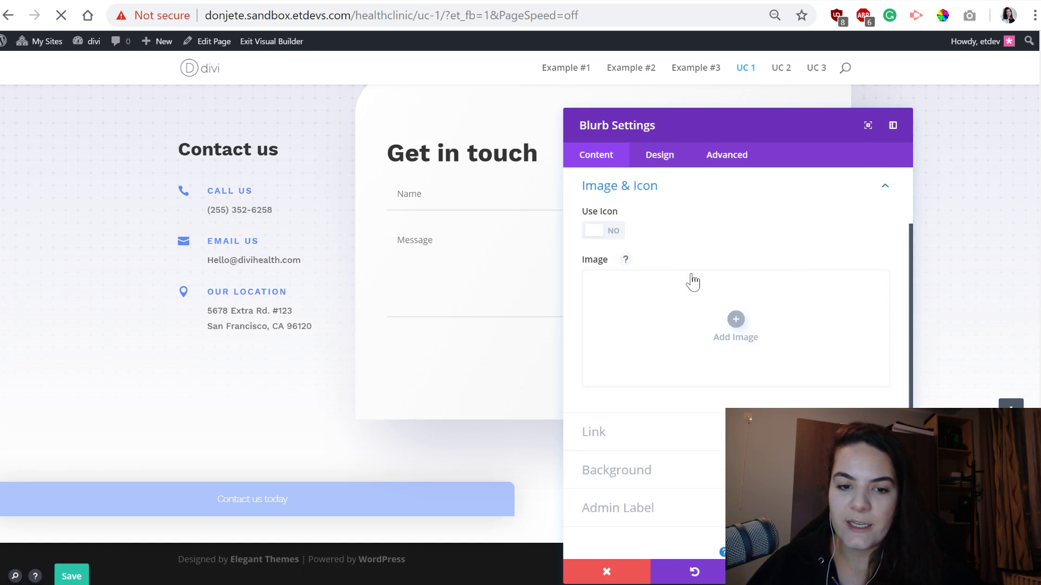
scroll(690, 281, up, 2)
drag(721, 125, 361, 102)
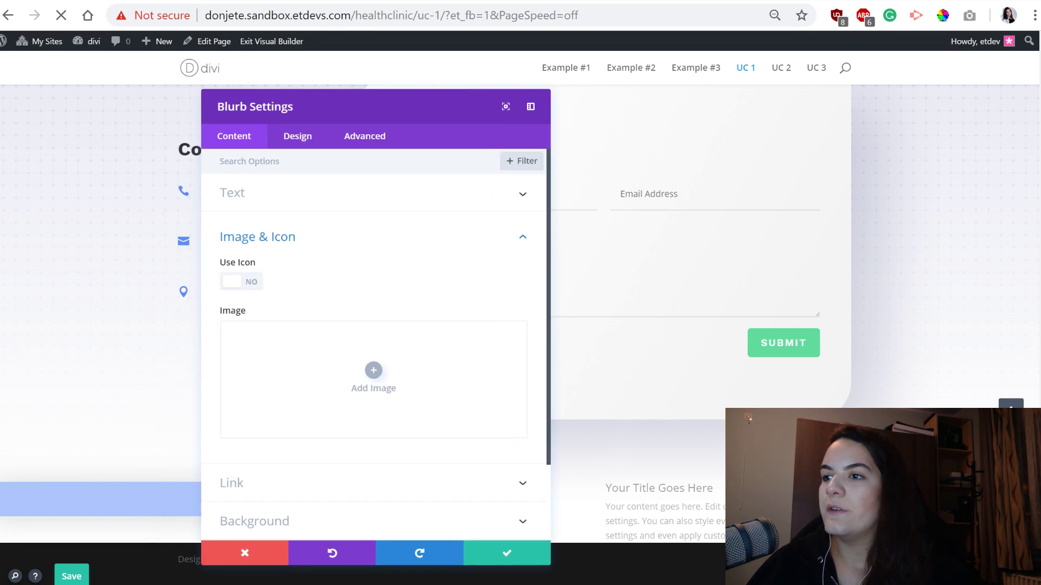
click(294, 203)
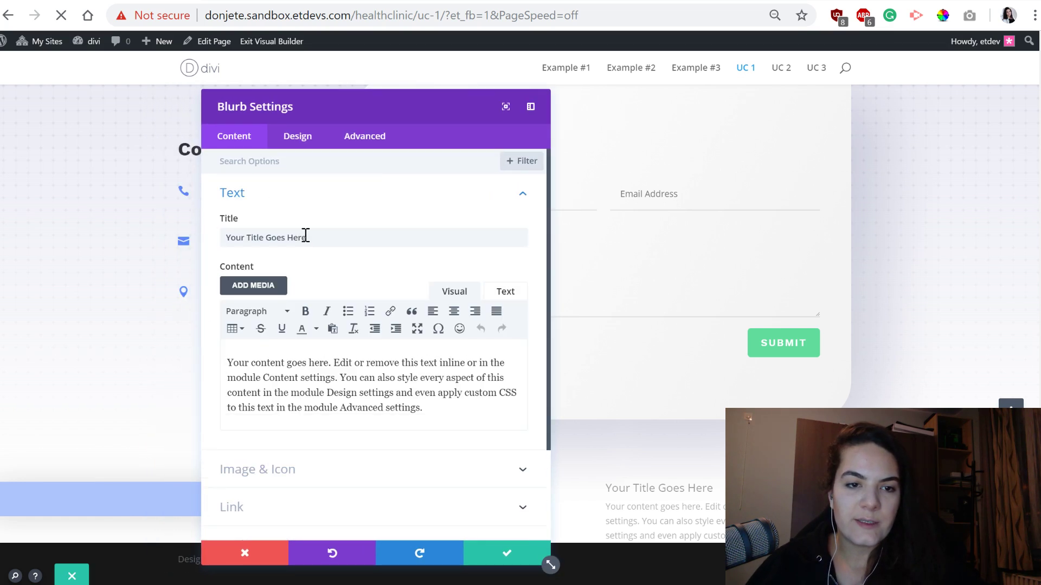
click(298, 407)
key(ctrl+a)
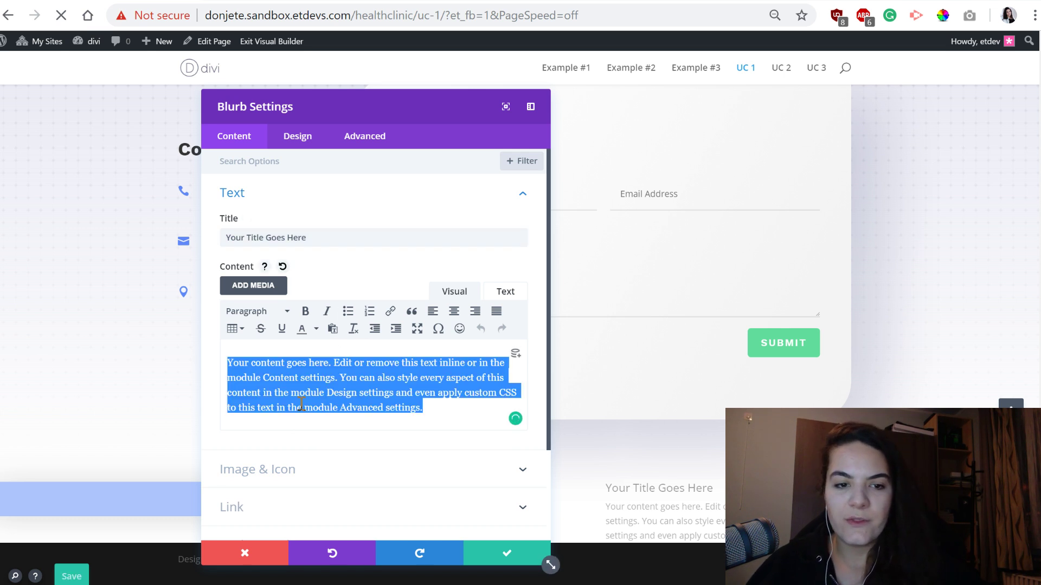
key(BackSpace)
click(285, 237)
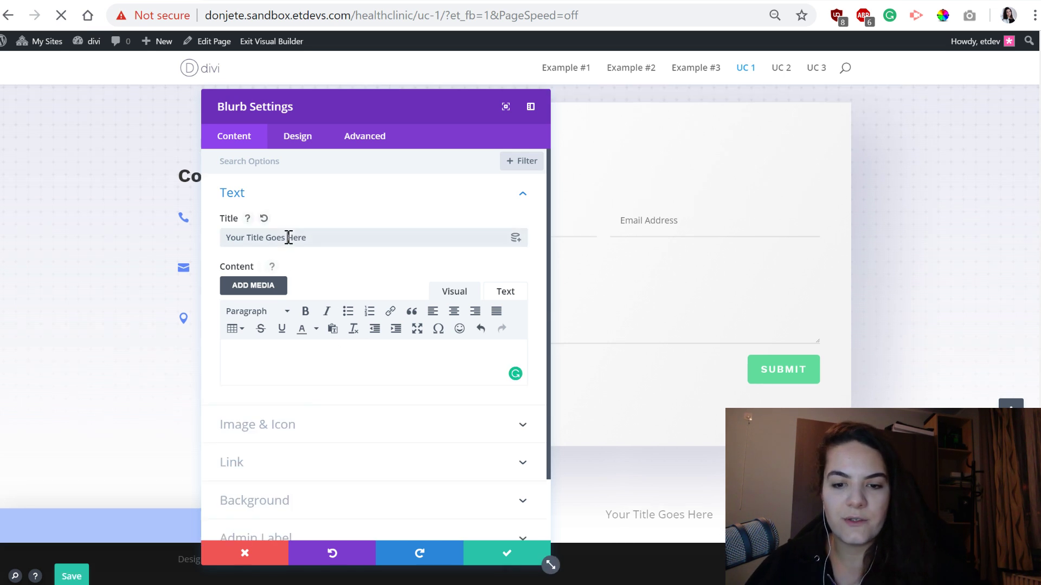
key(ctrl+a)
text(Email)
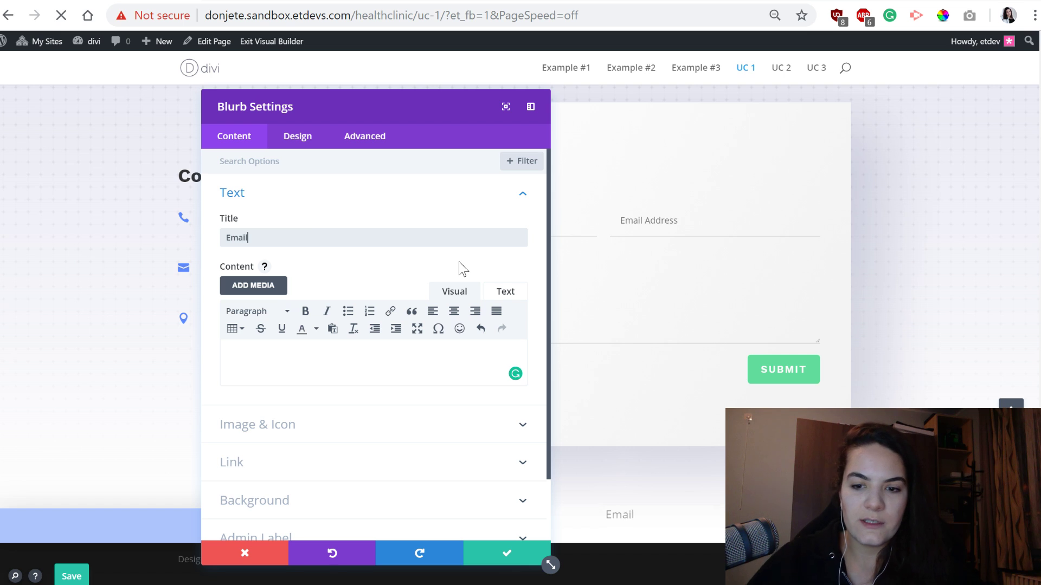
Enable an icon instead of an image for the Blurb and choose the solid envelope icon
drag(400, 119, 807, 149)
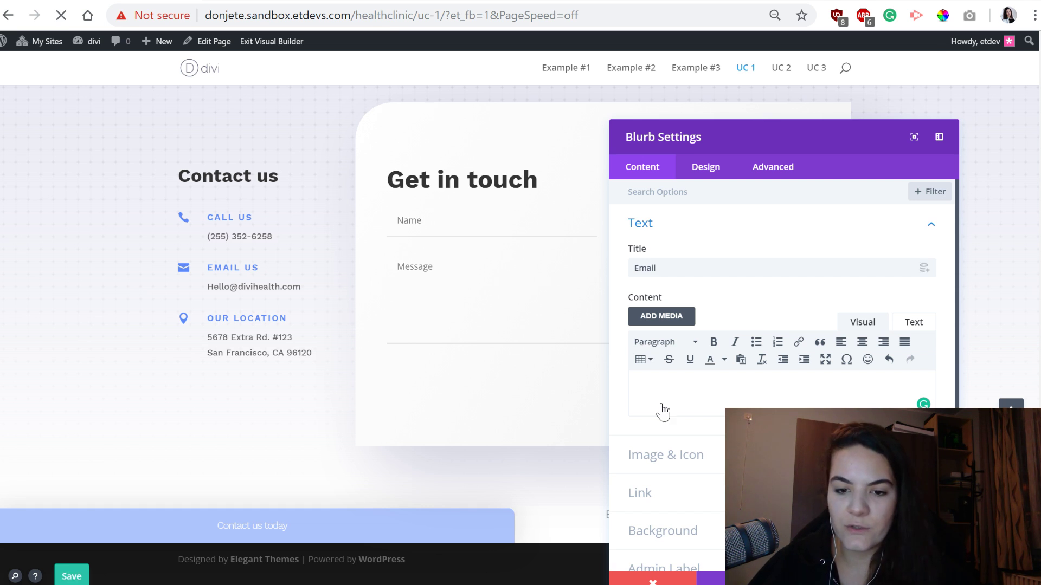
click(653, 457)
click(656, 252)
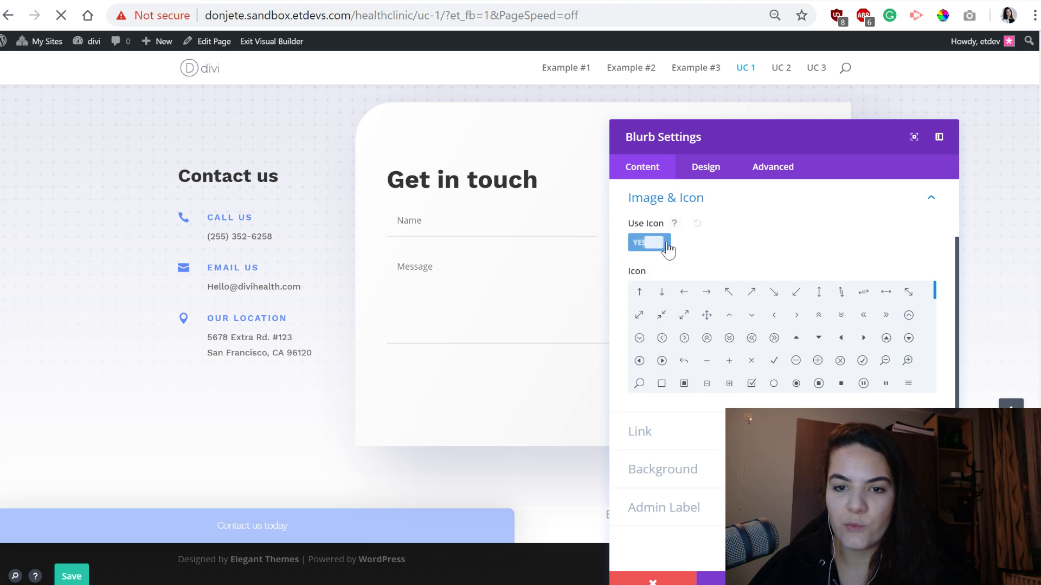
scroll(811, 342, down, 5)
scroll(806, 345, up, 5)
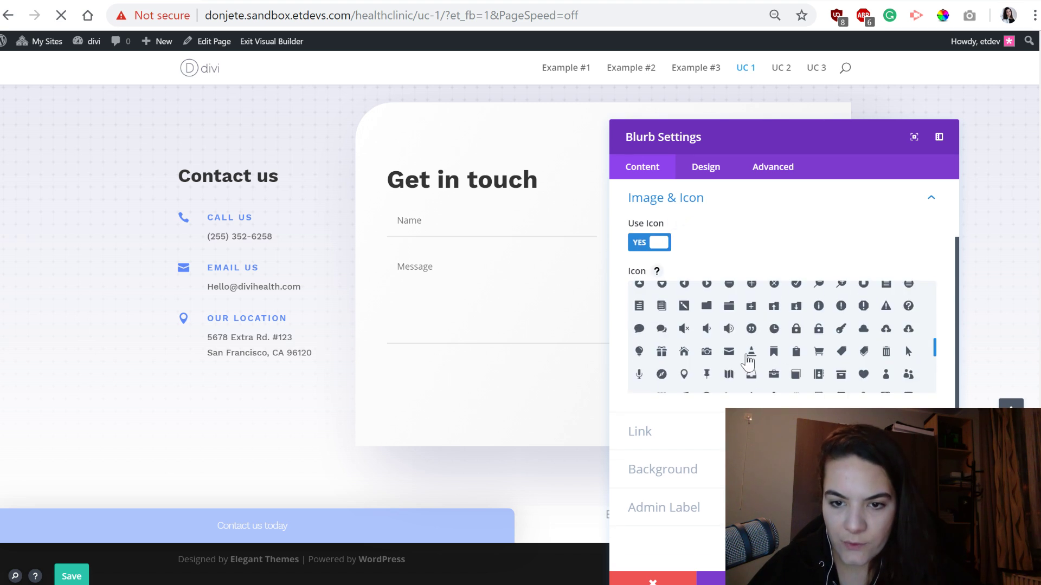
click(729, 352)
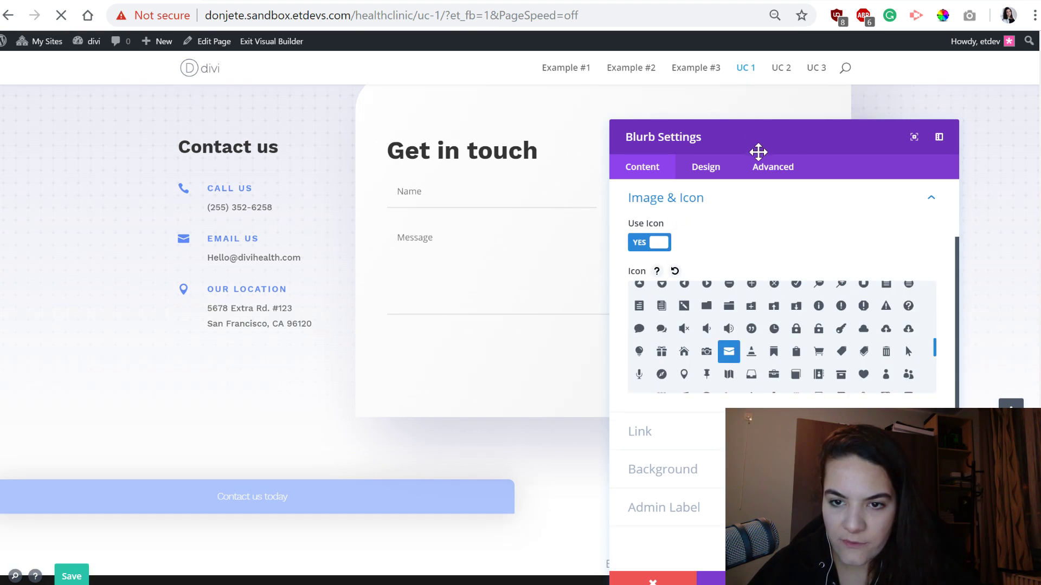
Set the Blurb module's background color to #62de9d
drag(757, 151, 559, 132)
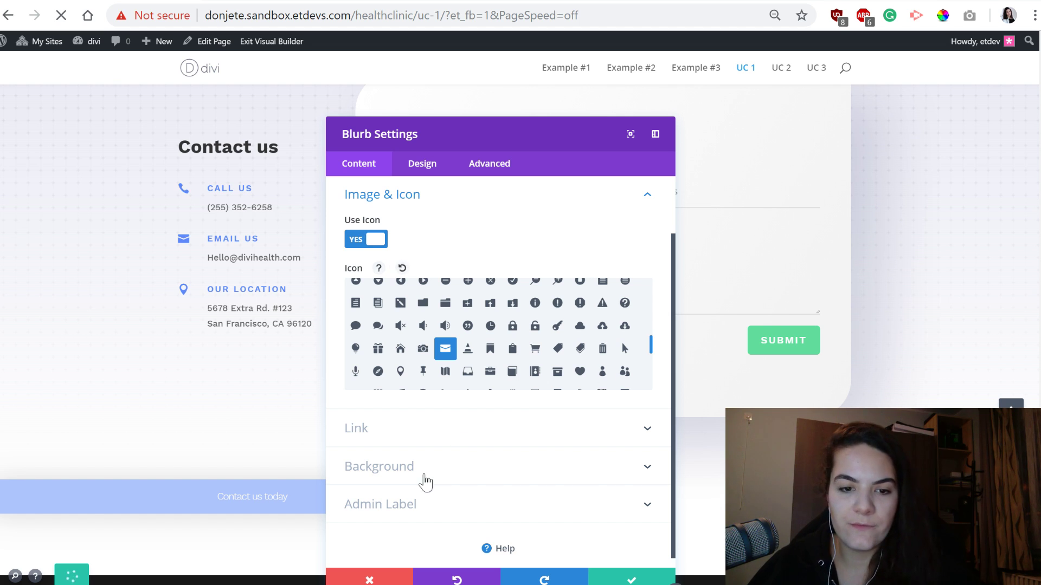
click(424, 478)
click(398, 375)
text(#62de9d)
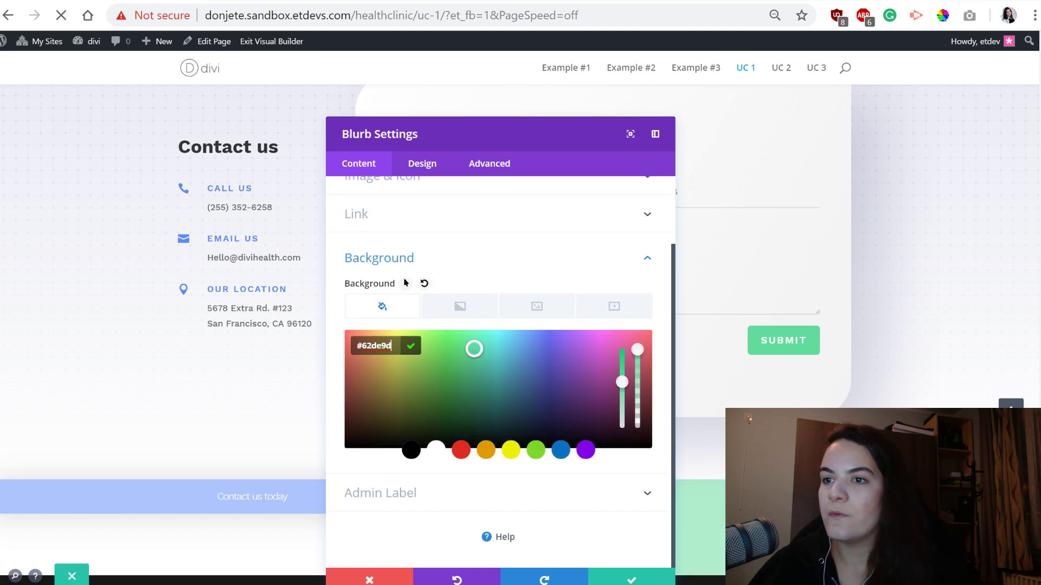
Make the Blurb's icon white and set its image/icon placement to Left
click(419, 165)
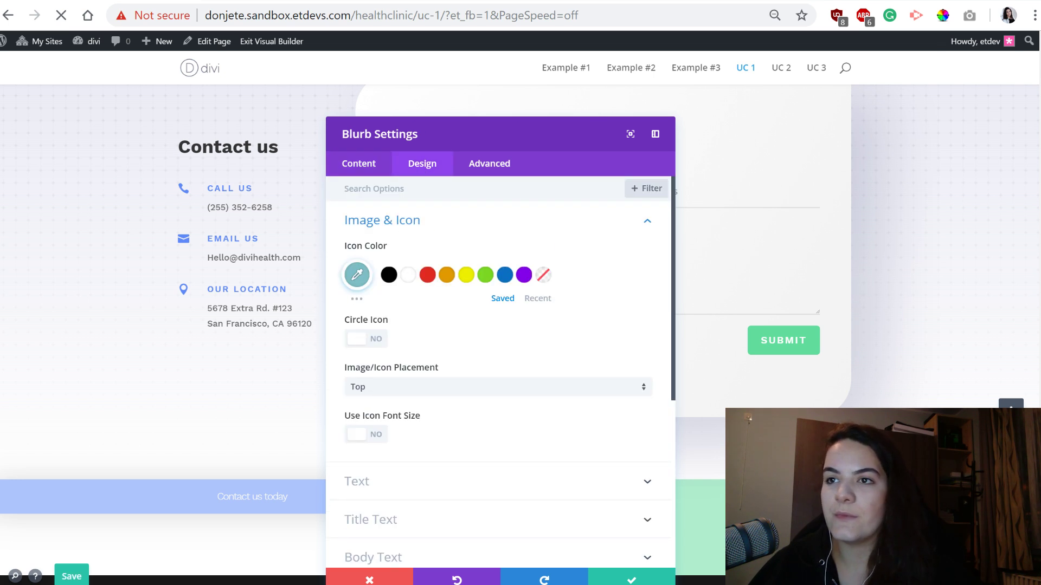
click(408, 275)
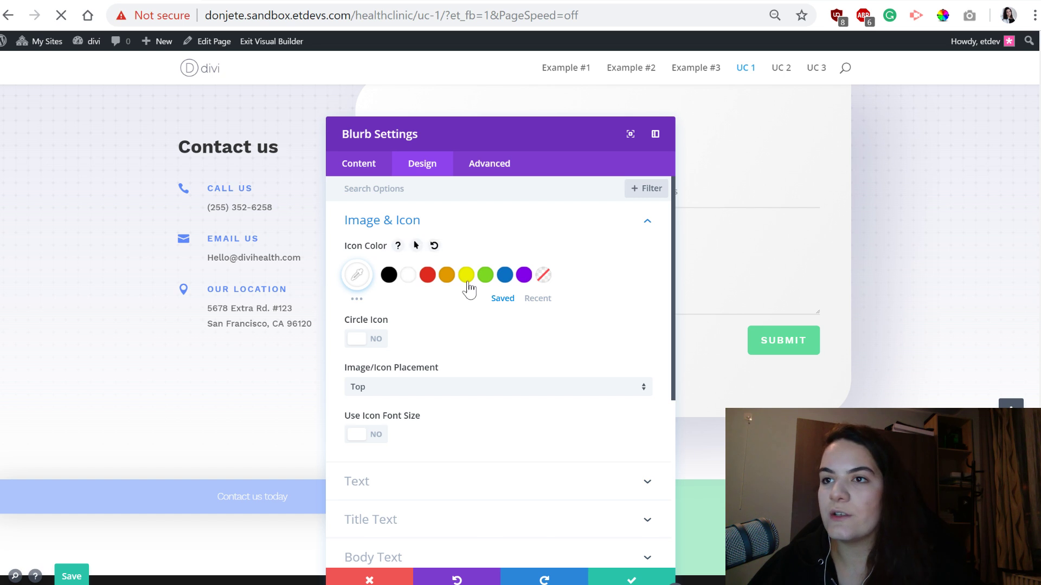
click(404, 387)
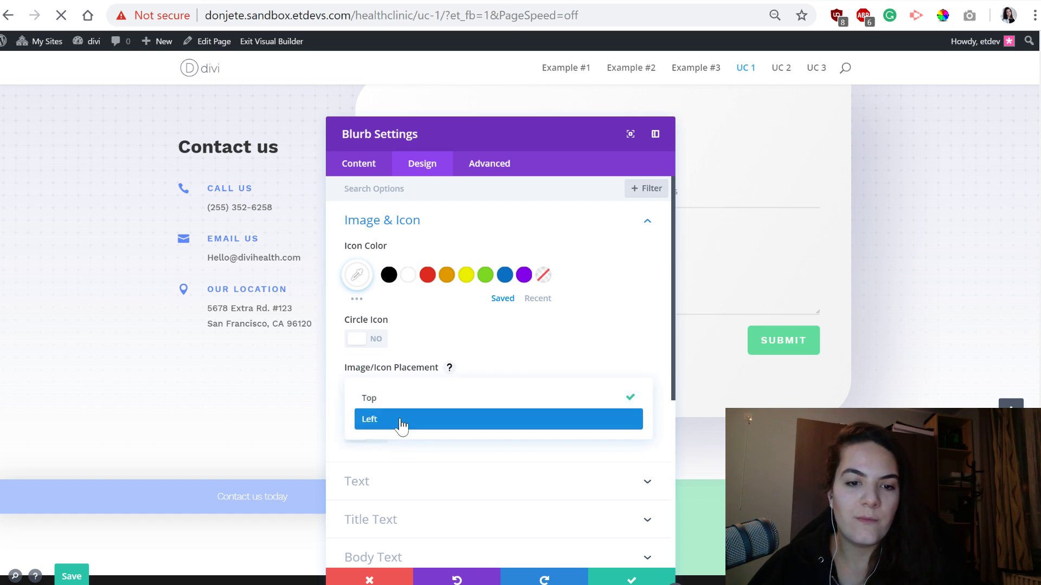
click(400, 419)
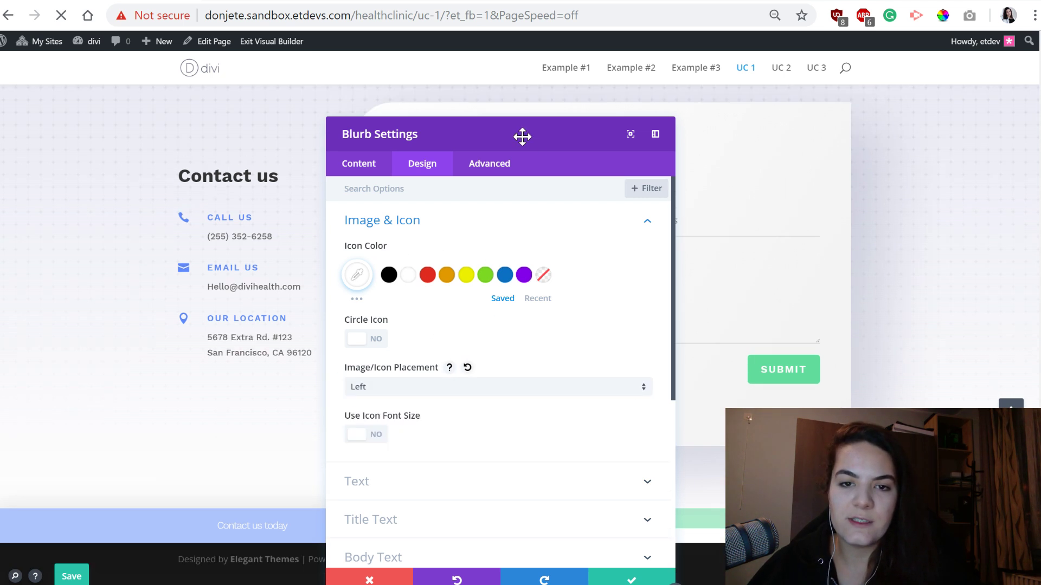
Enable a custom icon font size for the Blurb and set it to 19px
drag(519, 135, 324, 144)
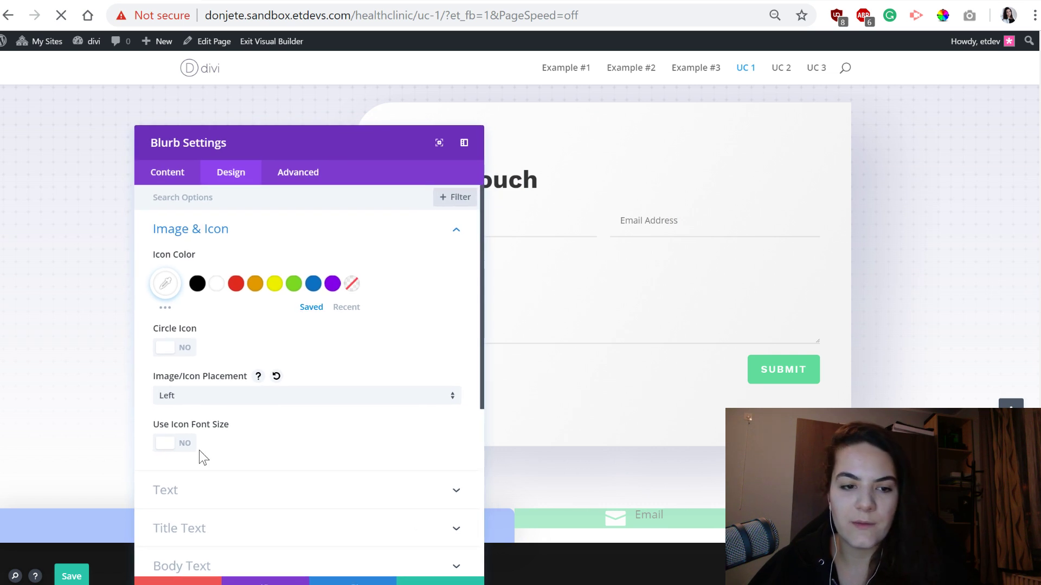
click(170, 449)
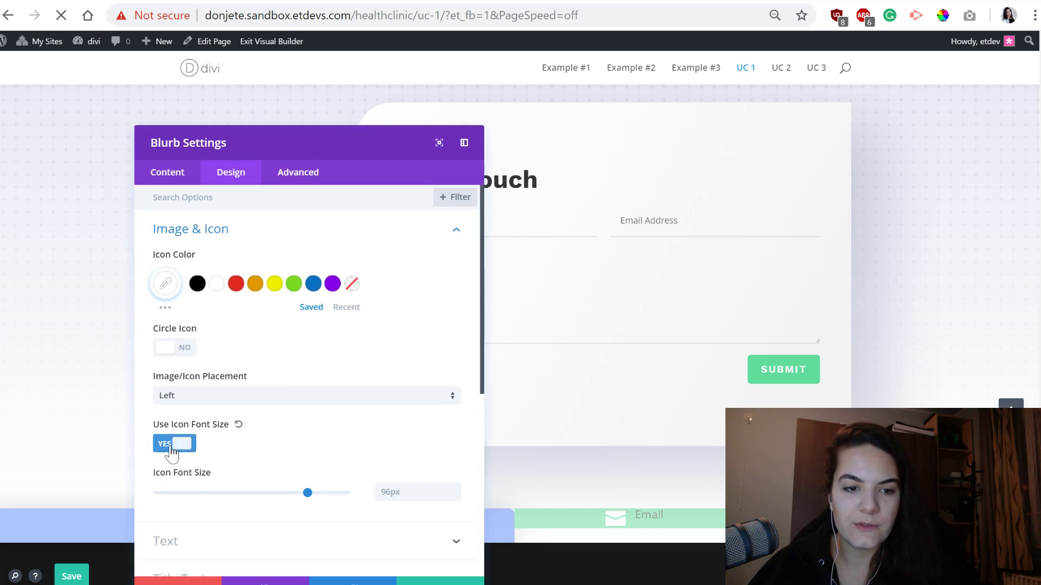
click(396, 491)
text(19px)
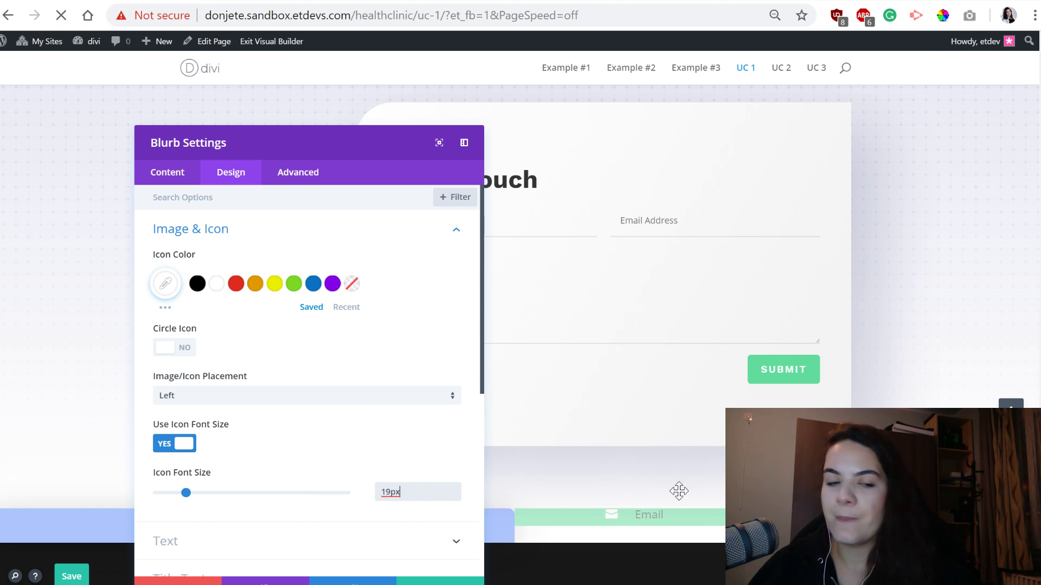
Set the Blurb's title font to Work Sans and its title text color to white
scroll(304, 477, down, 4)
click(205, 469)
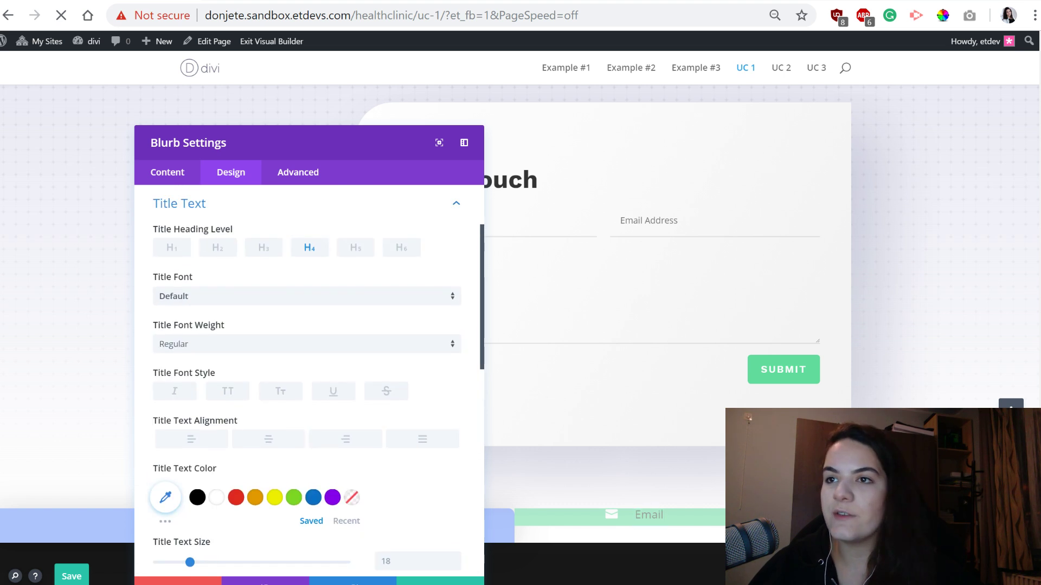
click(206, 305)
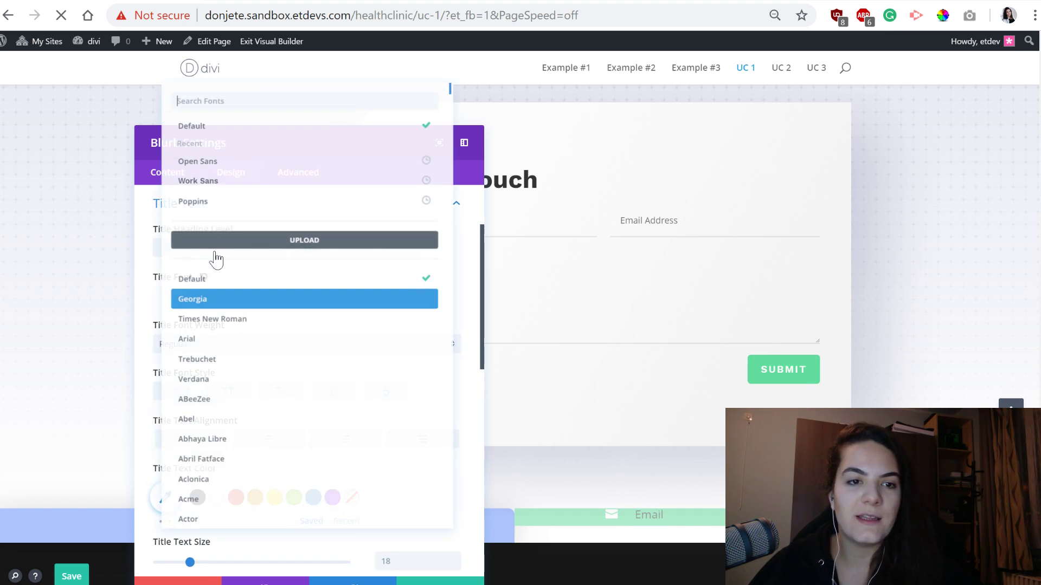
click(230, 180)
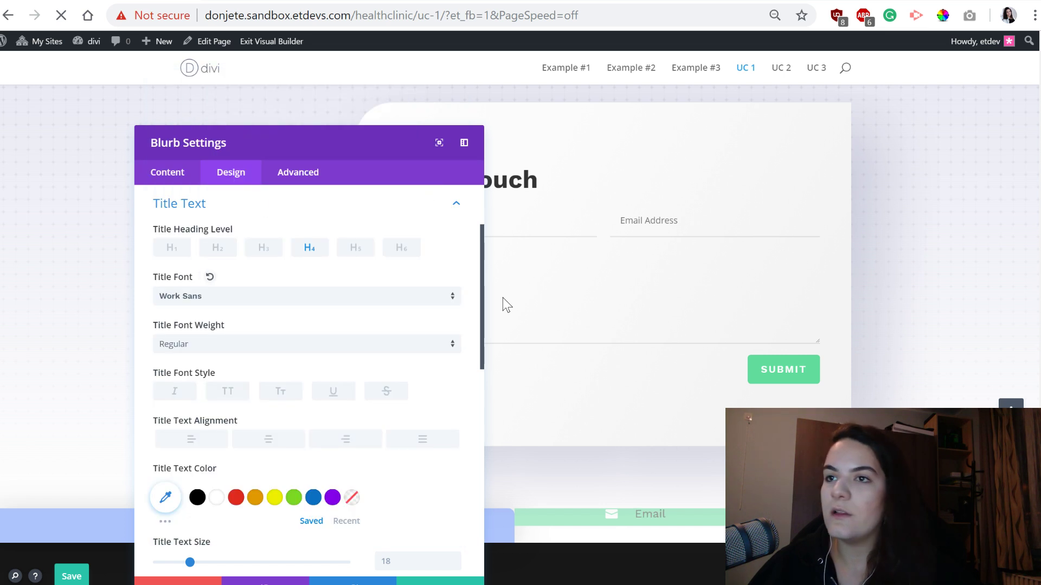
click(216, 497)
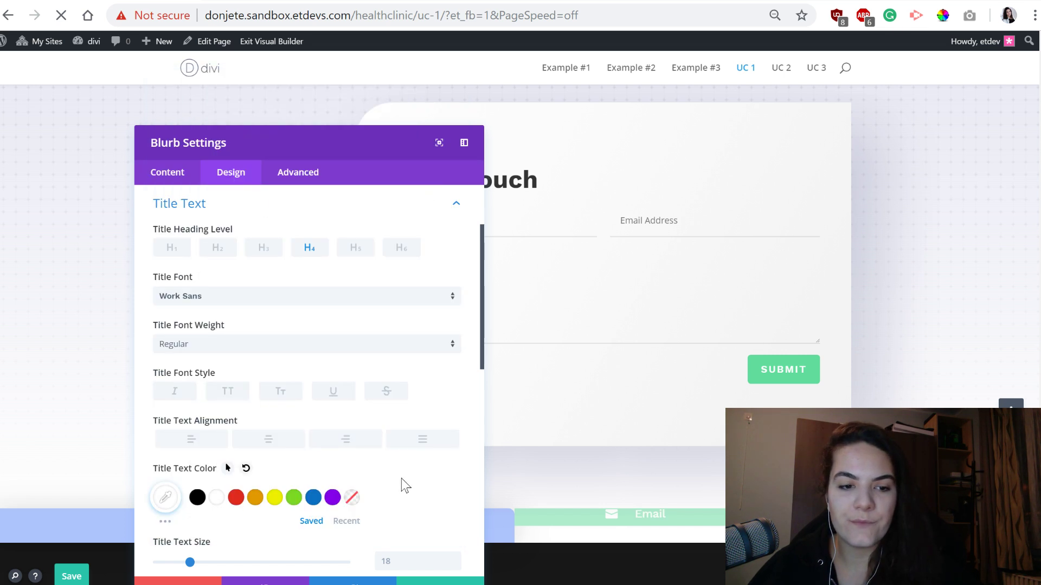
Set the Blurb's title text size to 16px and its title letter spacing to -1px
scroll(396, 472, down, 4)
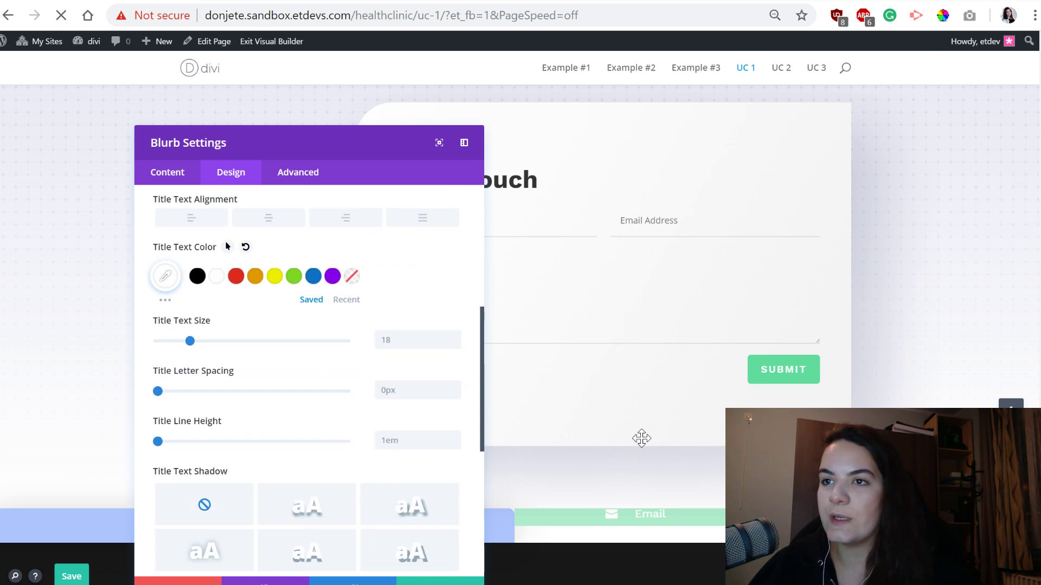
double_click(454, 343)
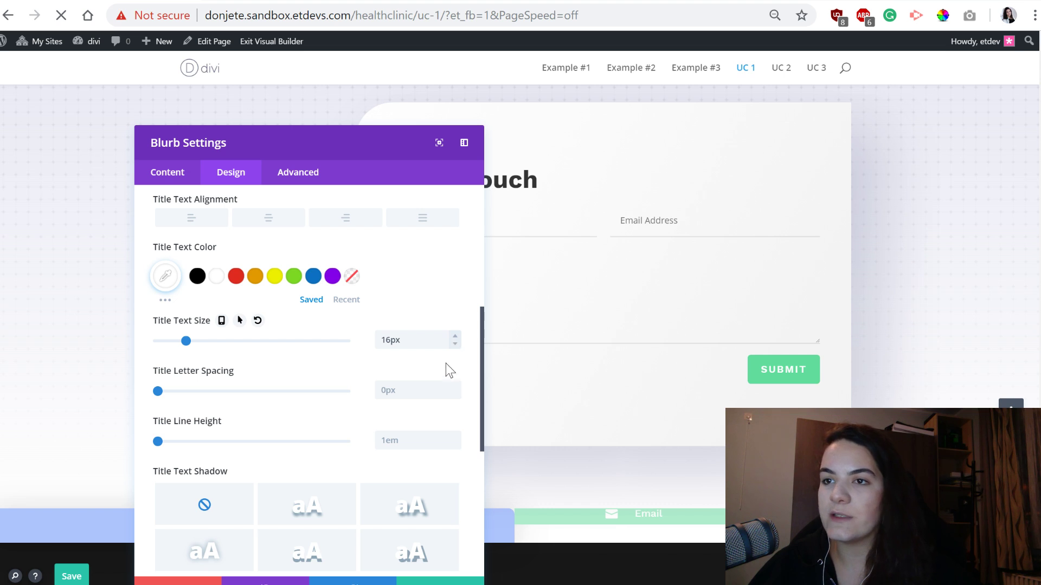
click(453, 395)
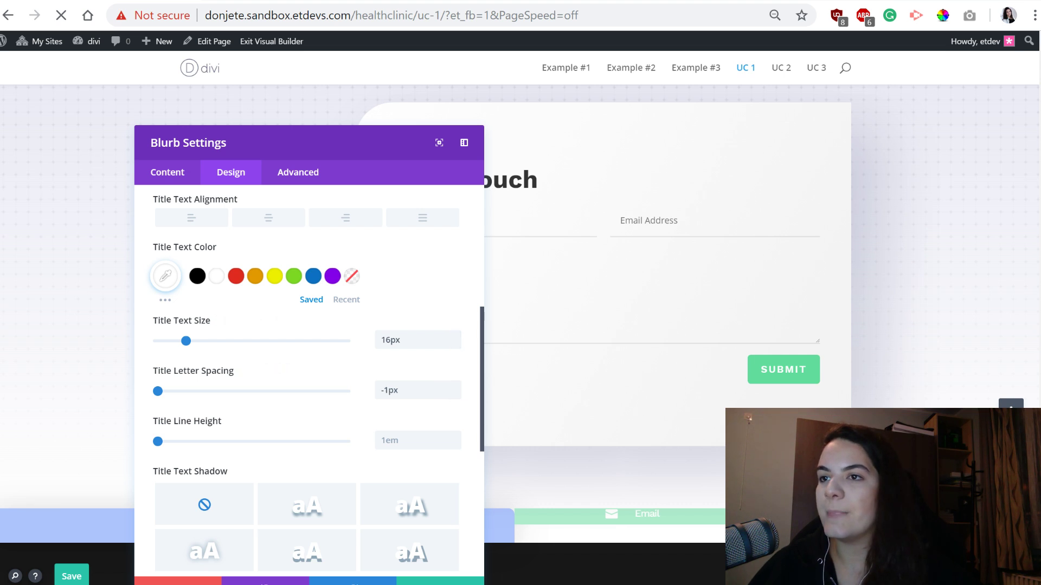
Set the Blurb's custom padding to 20px top, 10px bottom and linked 30px left and right
scroll(323, 456, down, 6)
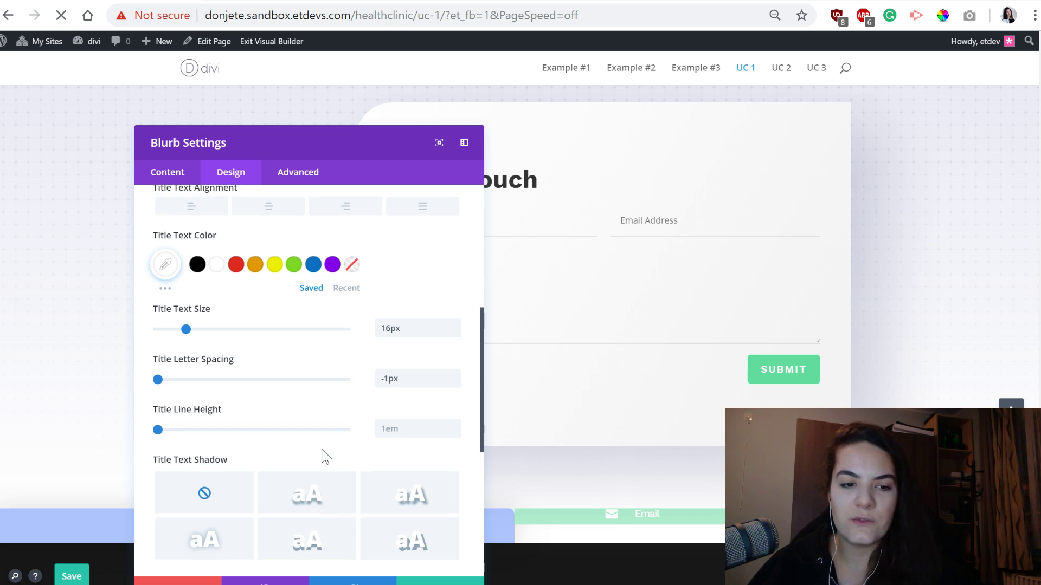
click(232, 361)
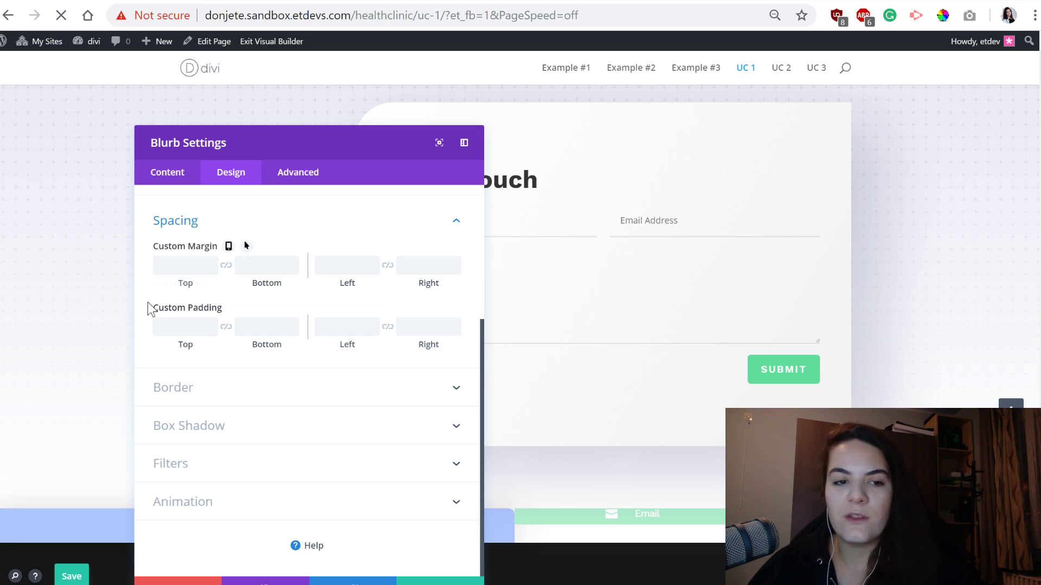
click(186, 326)
text(20px)
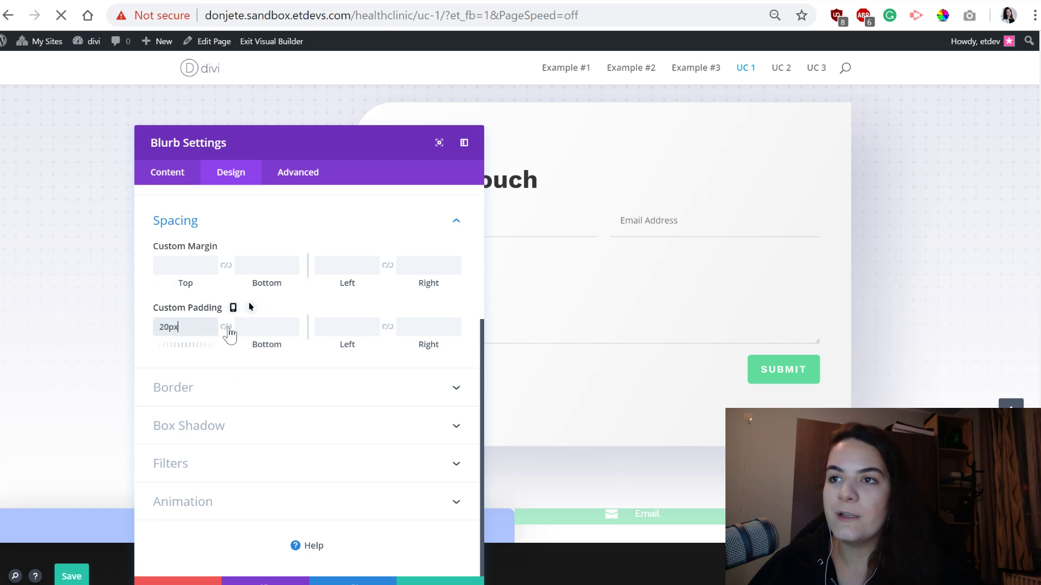
key(Tab)
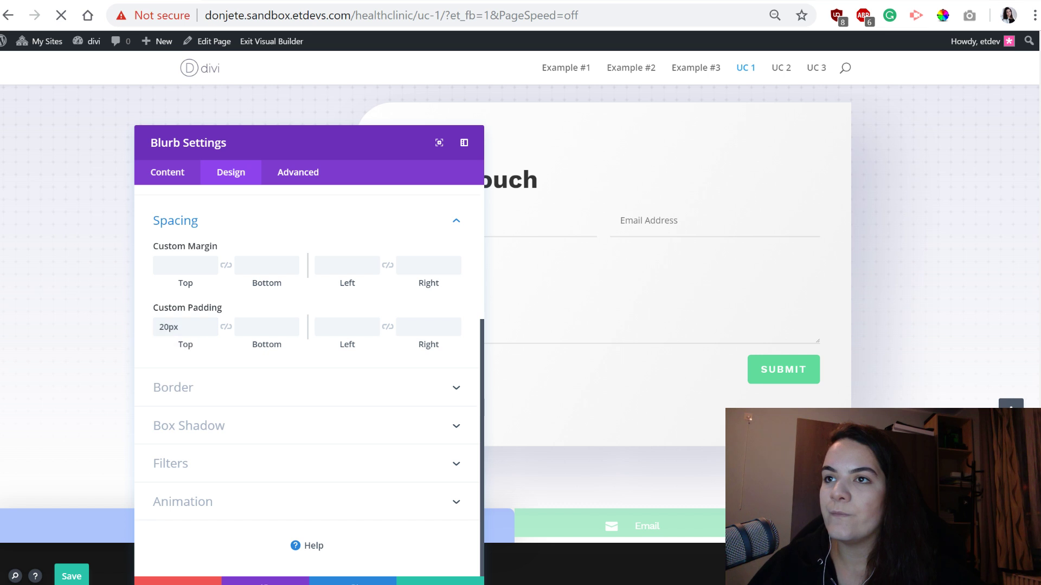
click(238, 327)
text(10px)
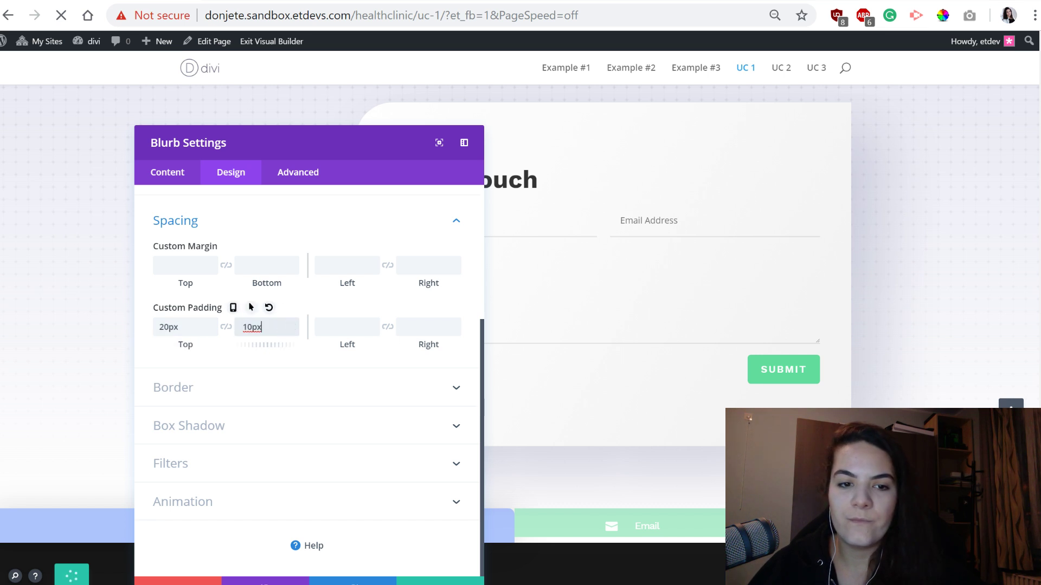
key(Tab)
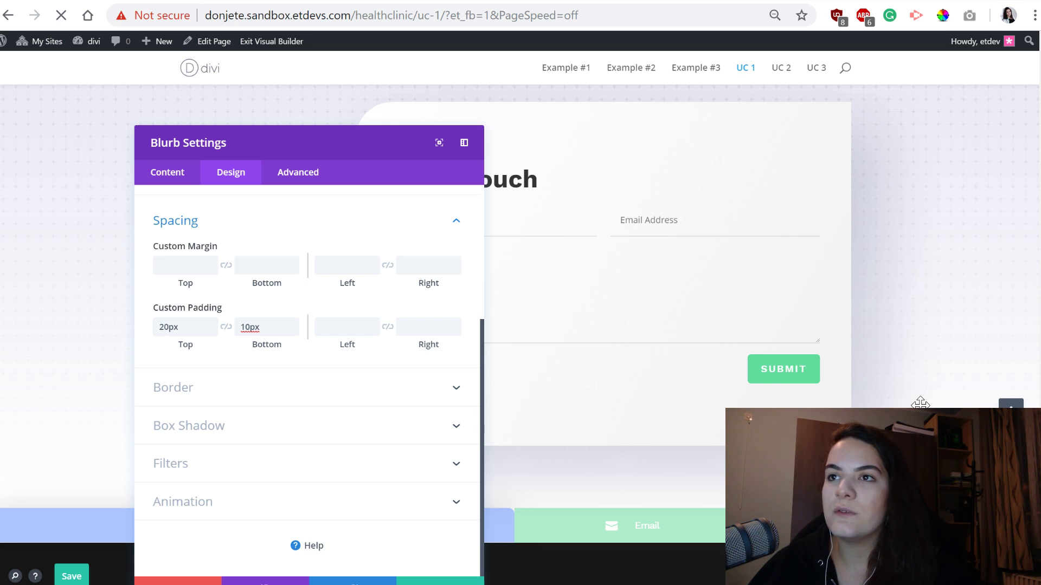
click(330, 323)
text(30px)
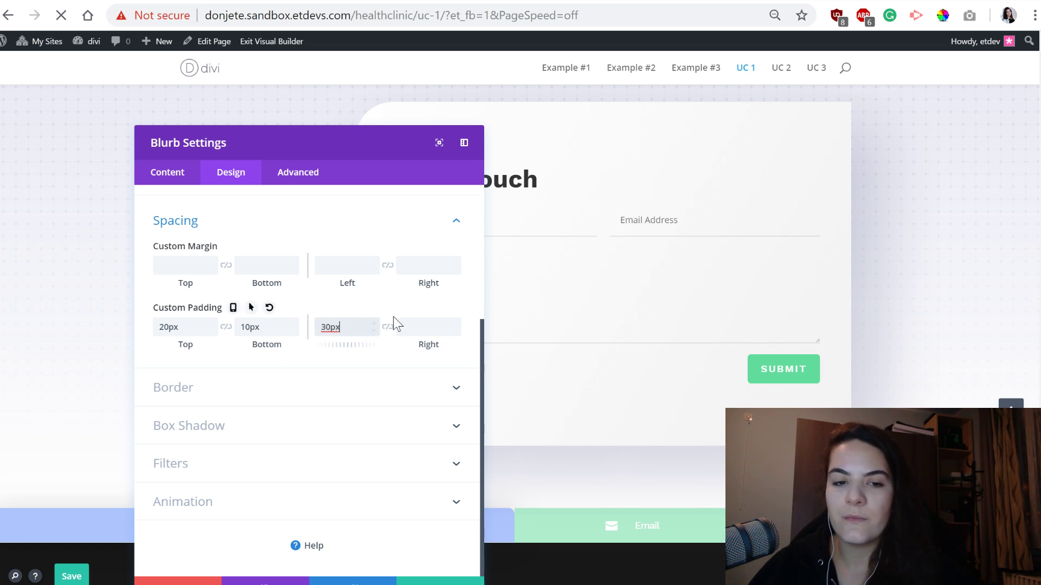
click(387, 327)
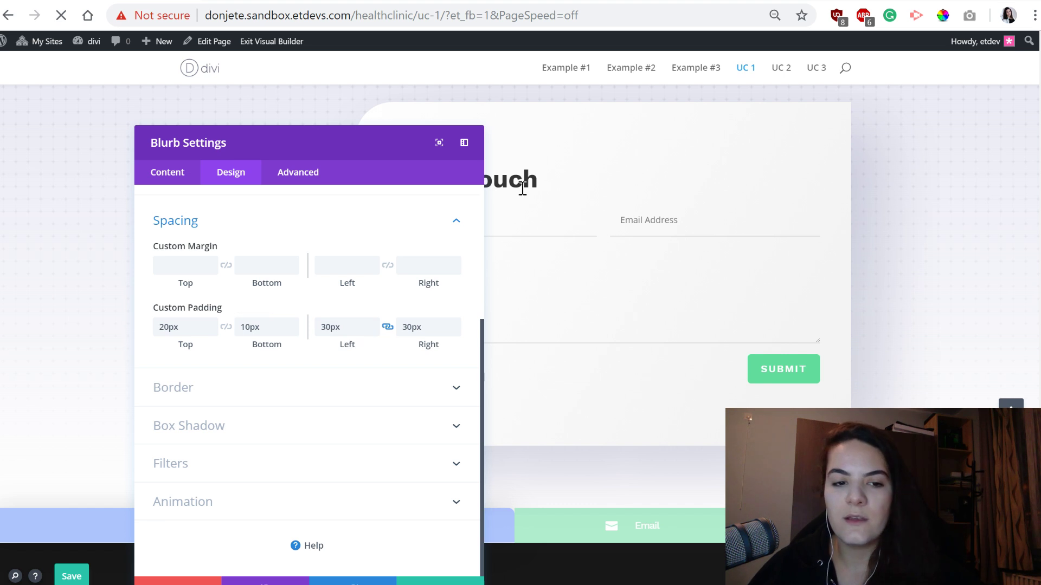
Unlink the Blurb's rounded corners and set only the top-left and top-right corners to 10px
click(205, 395)
drag(318, 135, 576, 172)
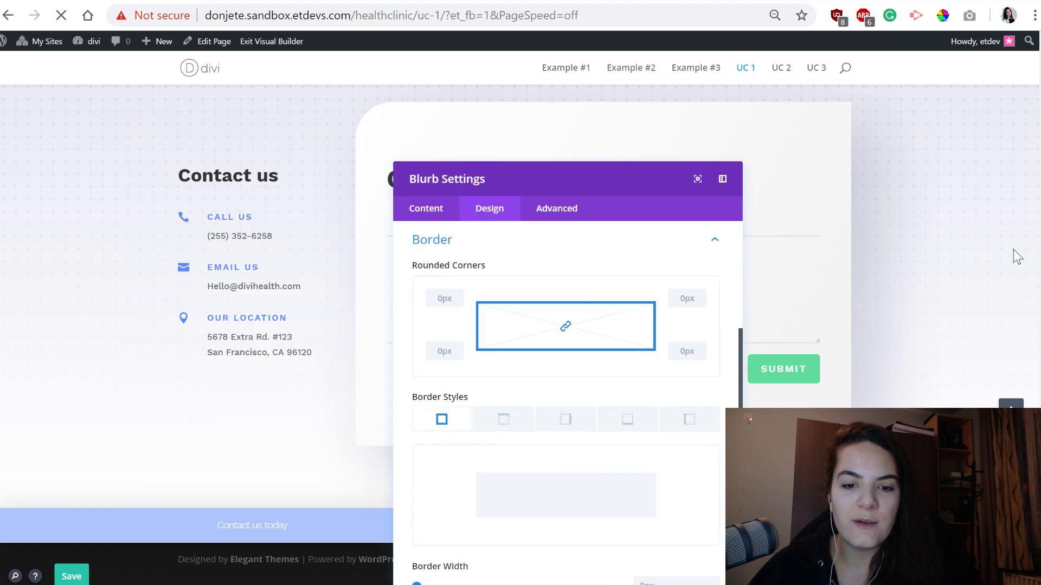
drag(1013, 249, 246, 99)
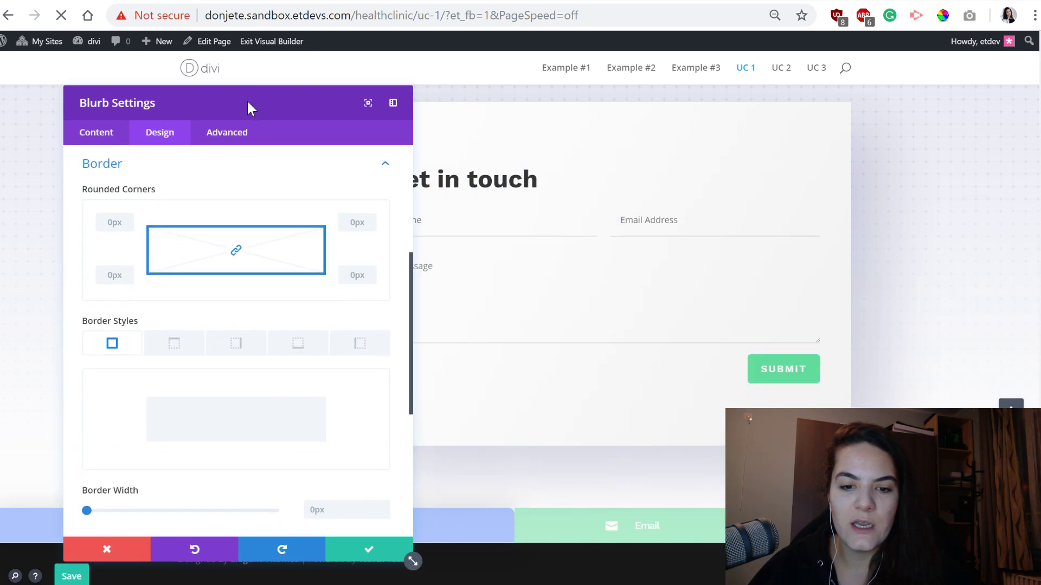
click(235, 254)
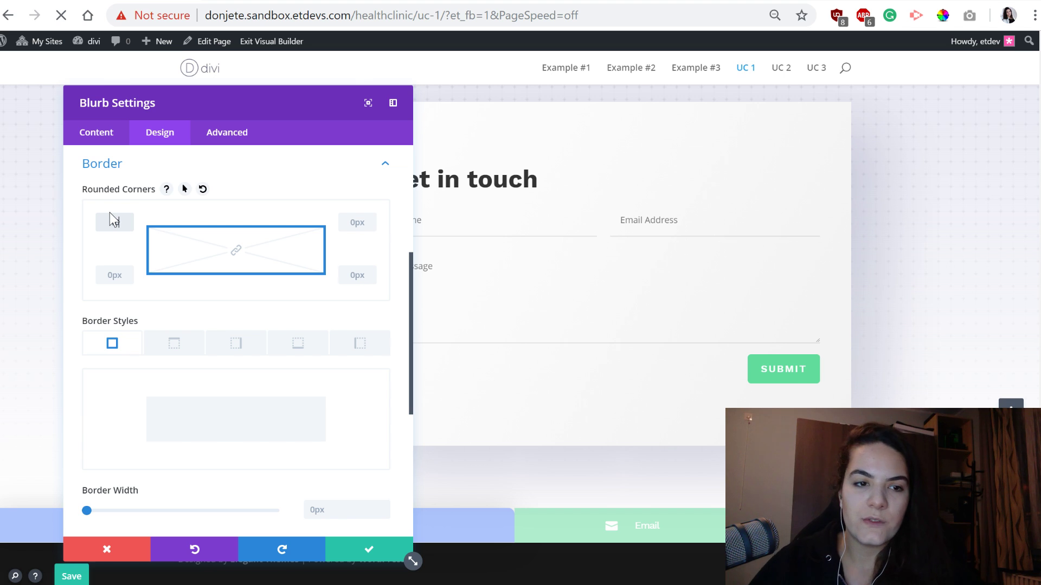
click(360, 220)
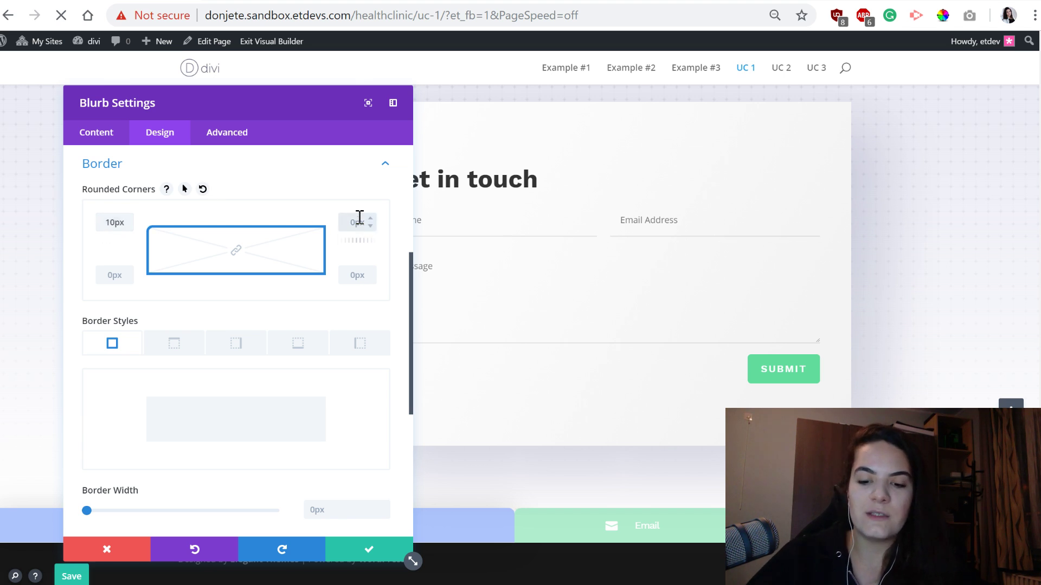
text(10px)
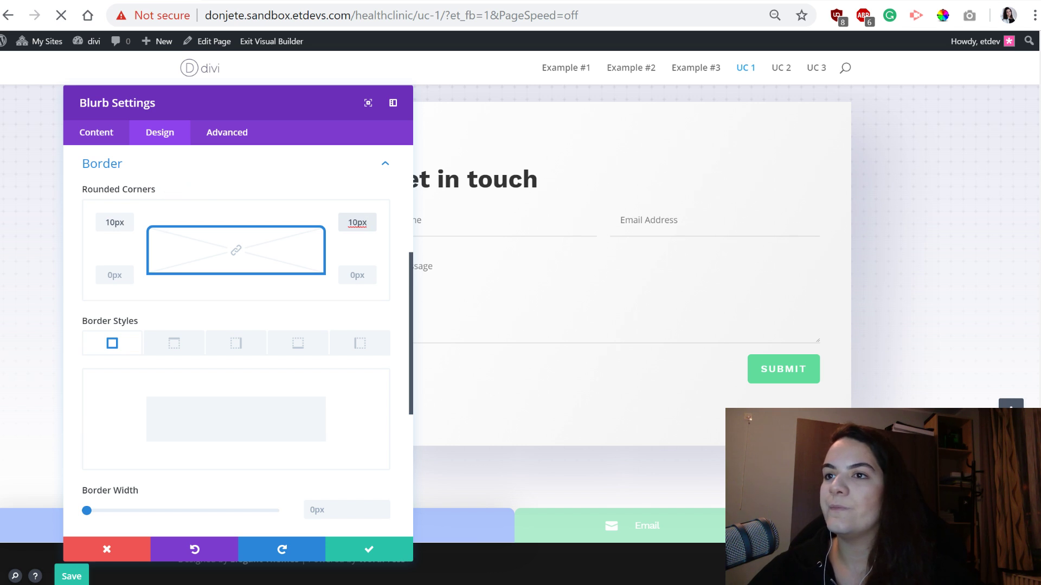
Apply the first box shadow style to the Blurb with an 80px blur strength and save the module settings
scroll(250, 434, down, 5)
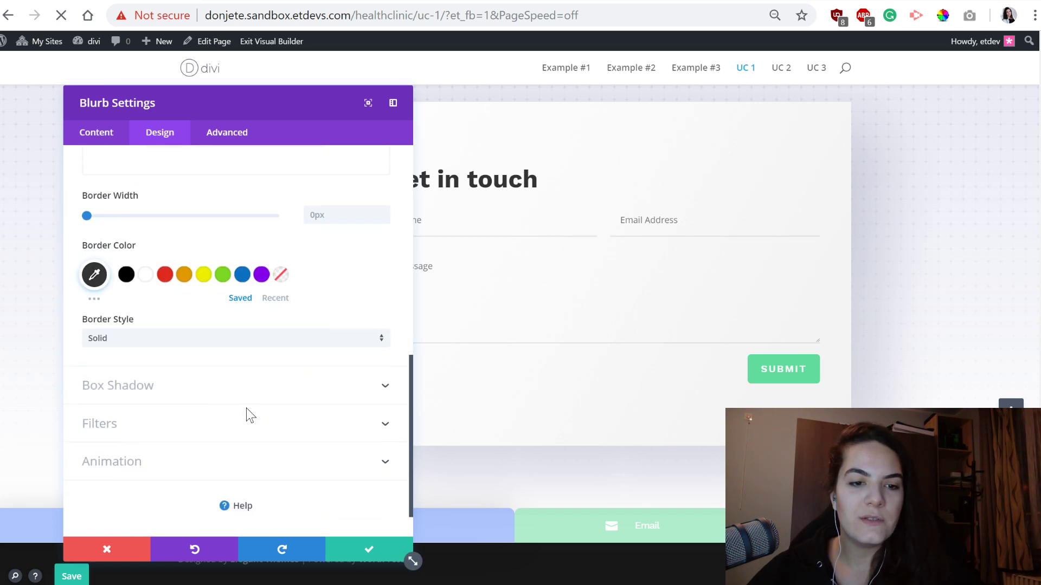
click(125, 391)
click(169, 323)
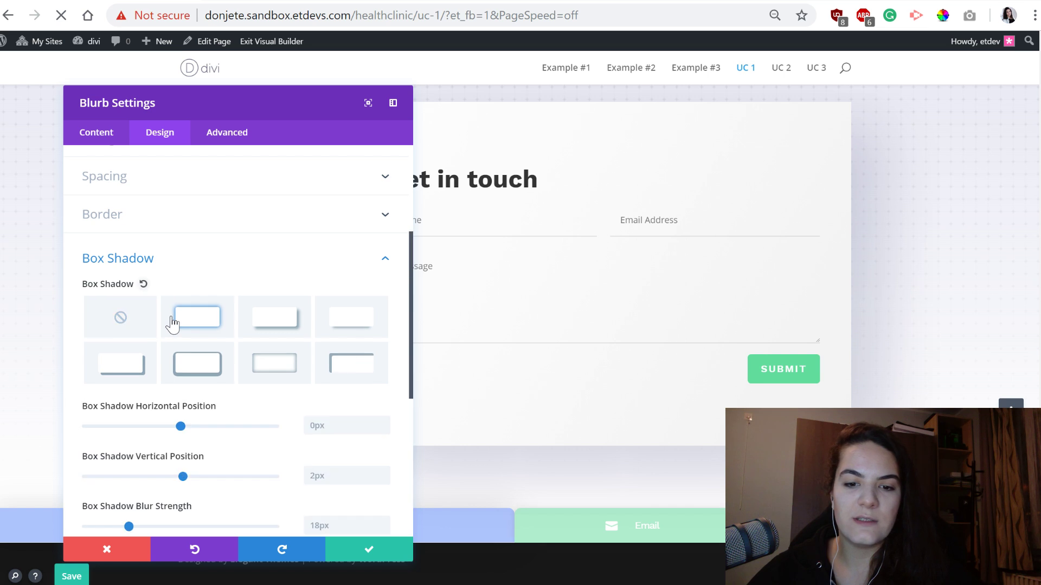
scroll(290, 342, down, 5)
click(320, 207)
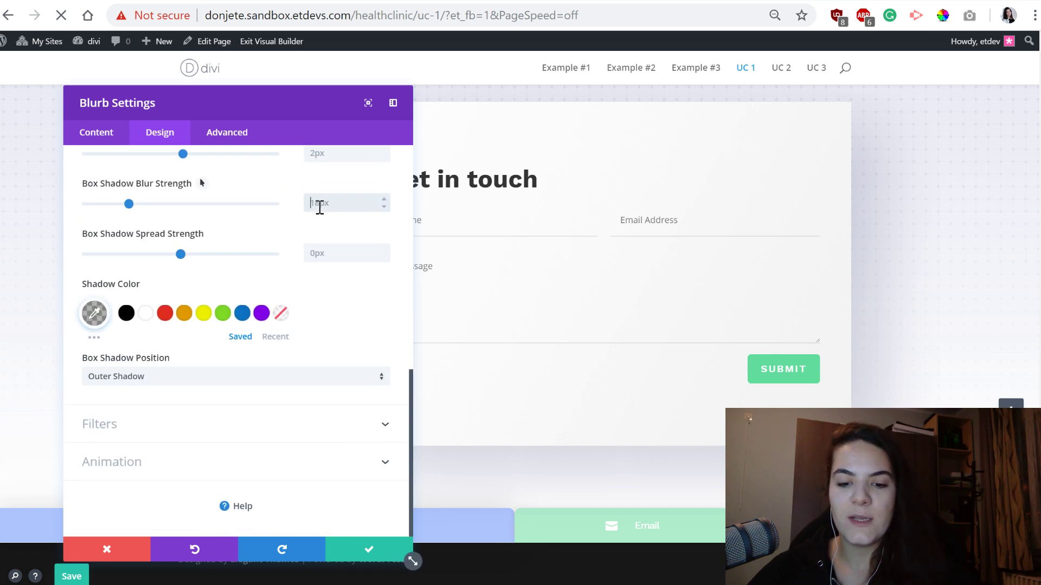
text(8)
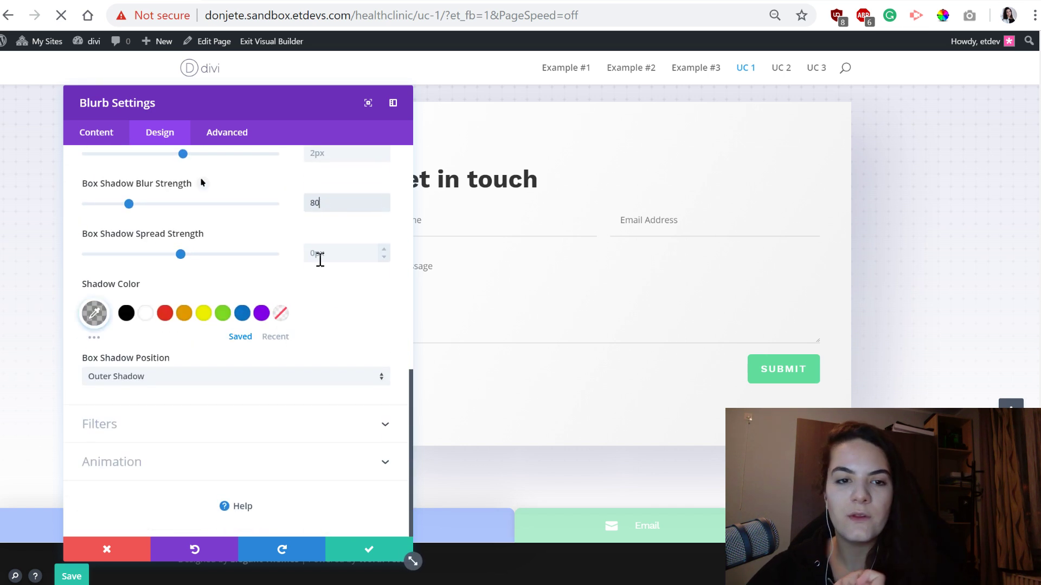
text(0)
scroll(214, 233, up, 2)
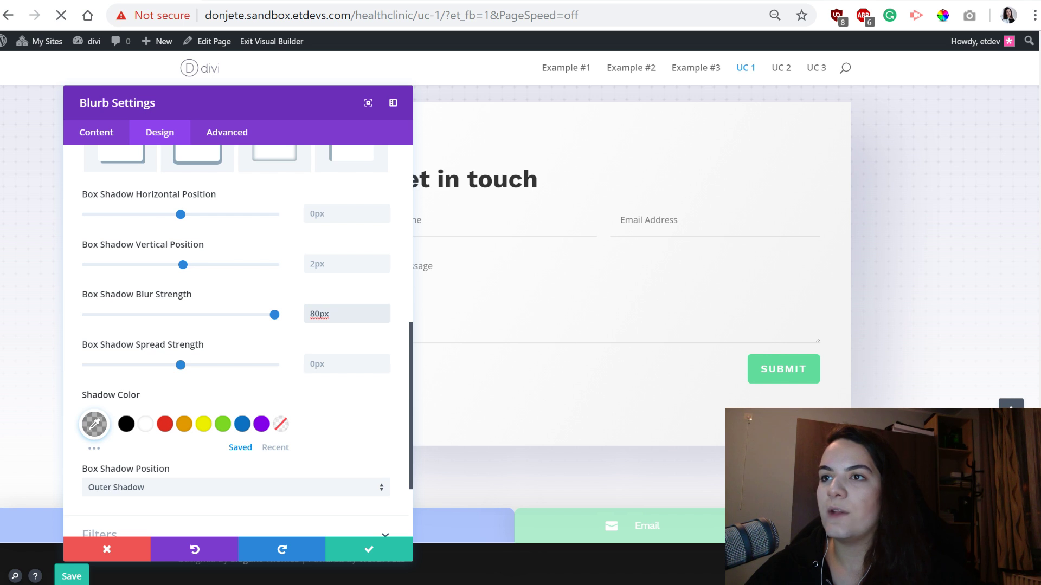
click(380, 552)
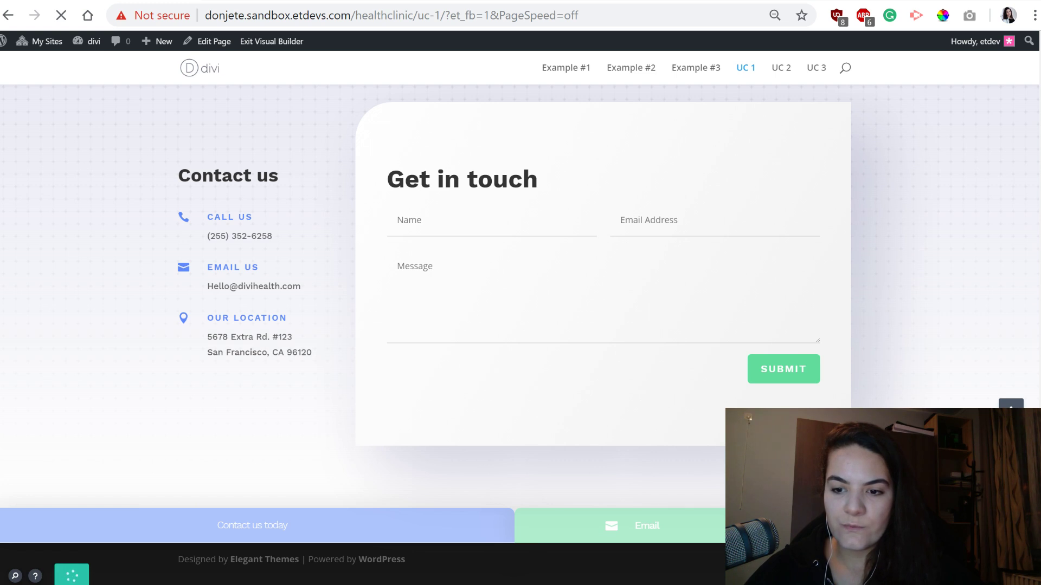
Exit the Visual Builder and check the fixed contact bar on the live UC 1 page, enlarged to its mobile layout
scroll(677, 284, down, 6)
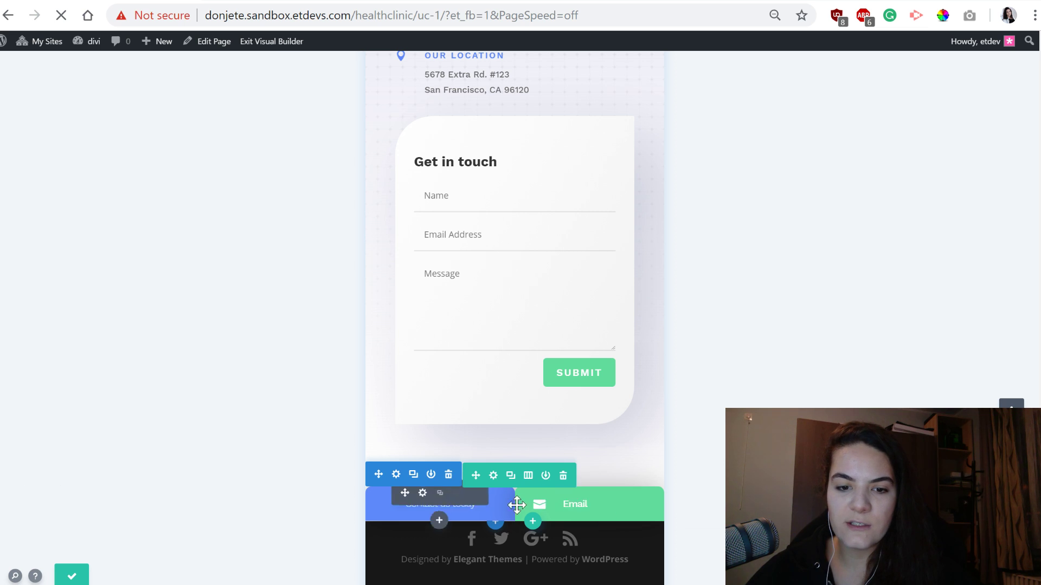
click(274, 43)
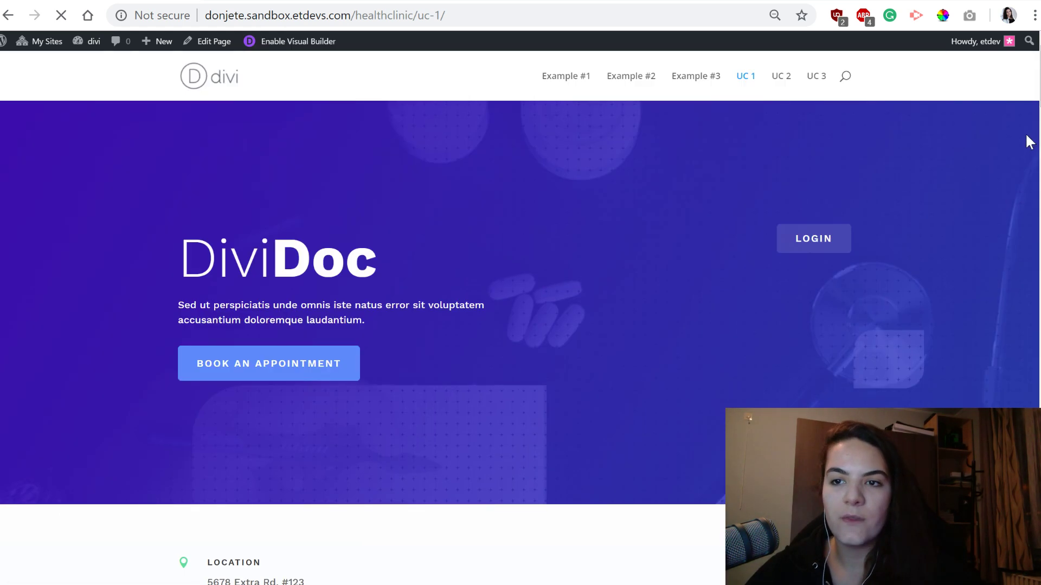
key(ctrl+plus)
key(ctrl+plus)
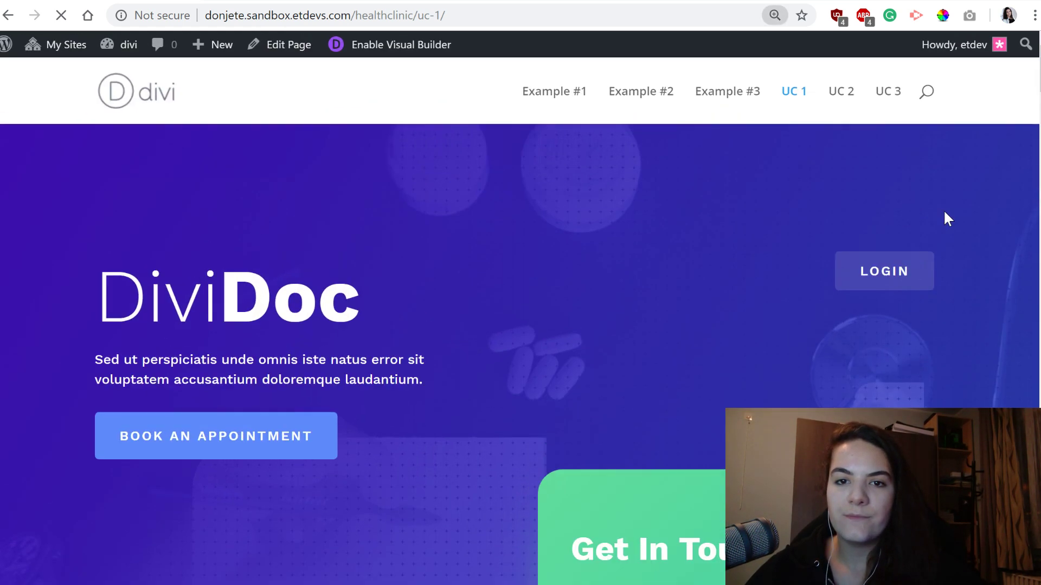
key(ctrl+plus)
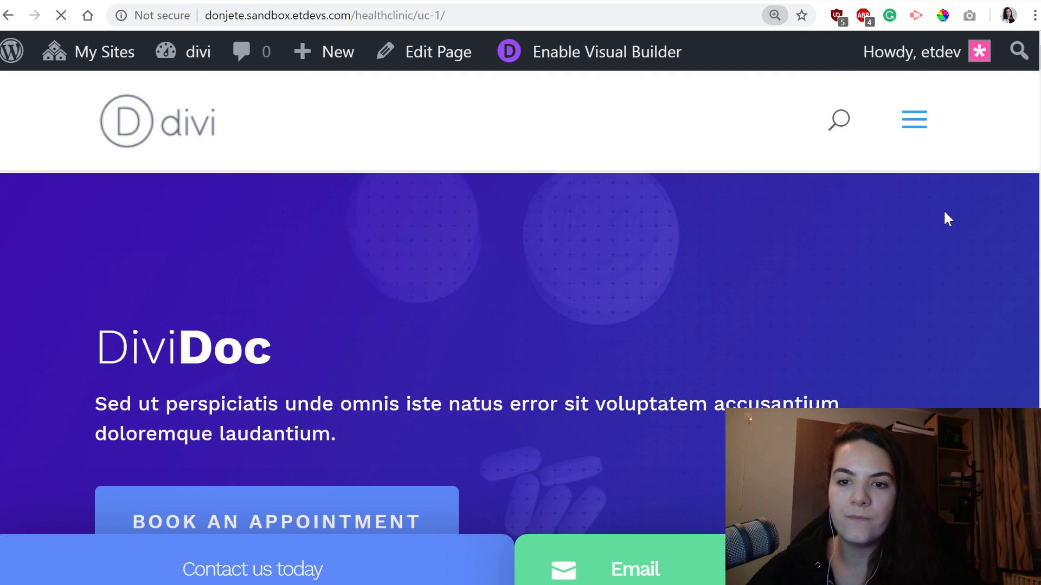
key(ctrl+plus)
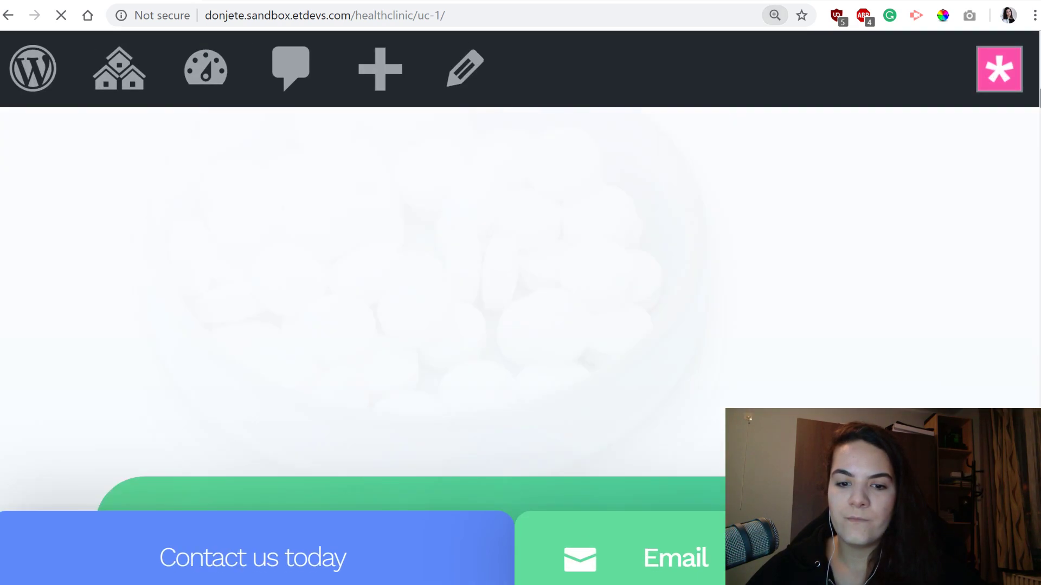
scroll(515, 303, down, 5)
scroll(645, 314, down, 10)
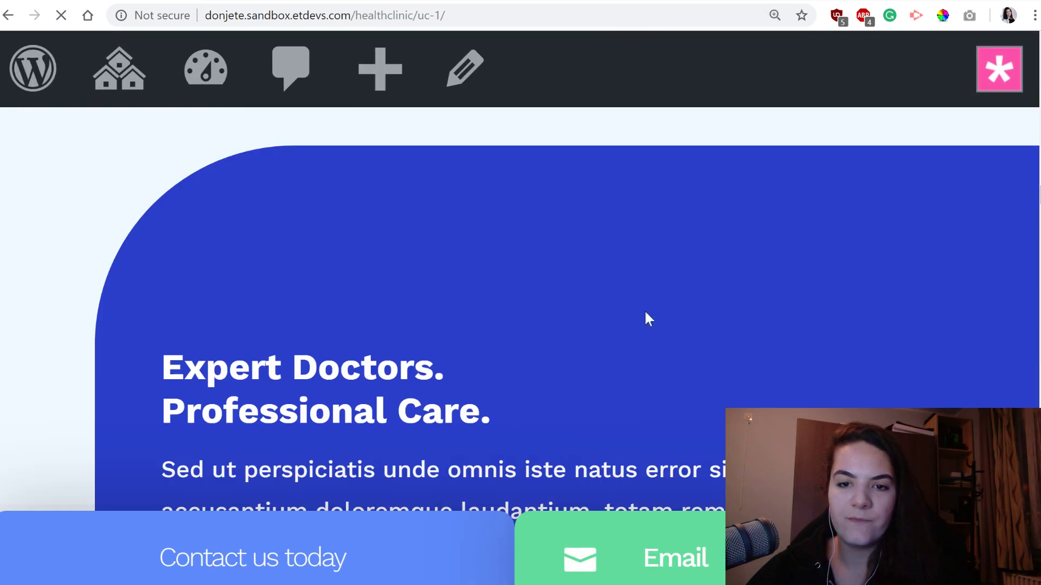
scroll(591, 390, down, 10)
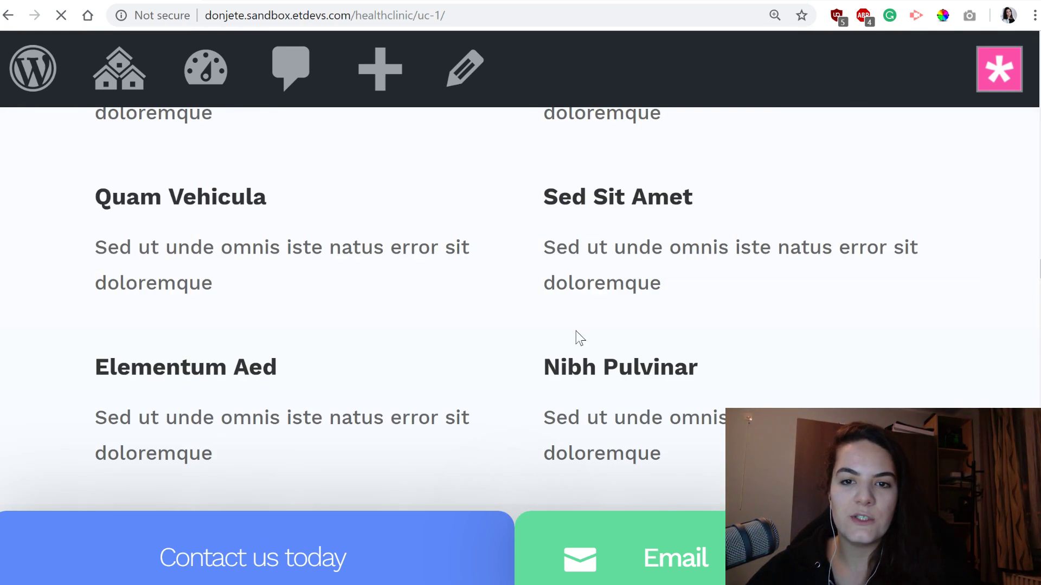
scroll(1008, 246, up, 15)
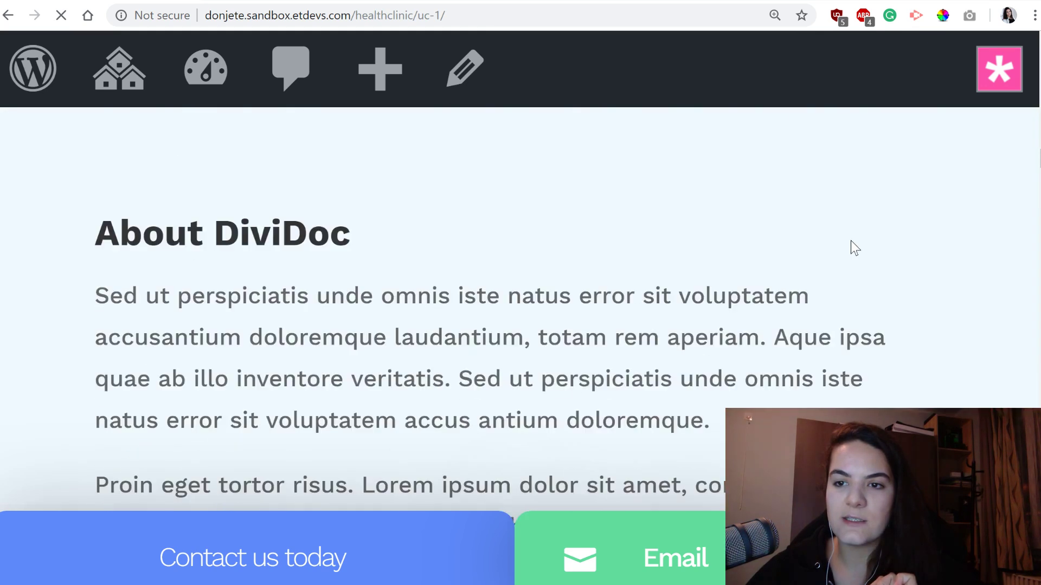
scroll(851, 240, up, 15)
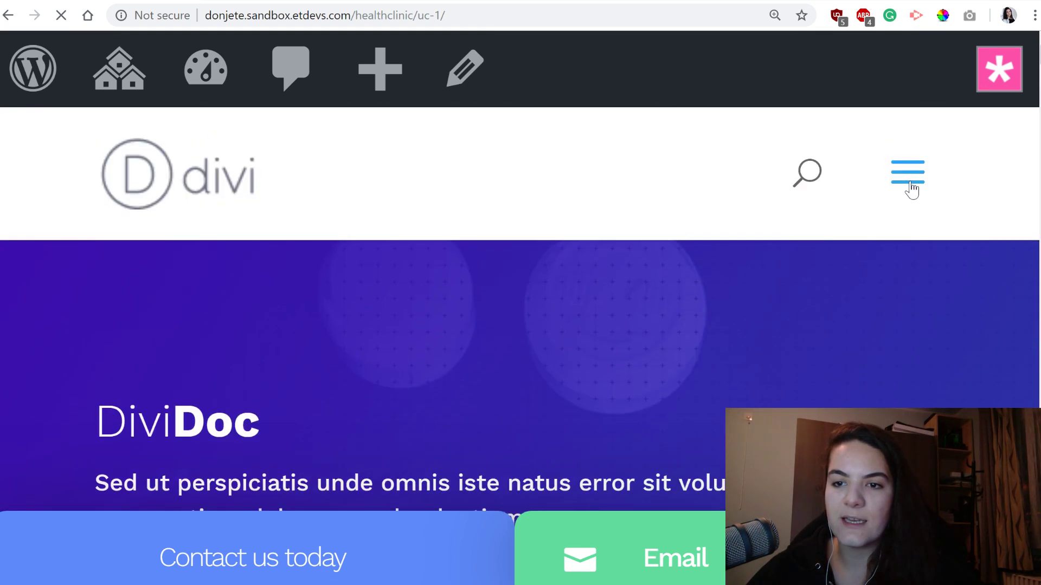
Open the landing example page from the site navigation, examine its fixed Email and Call bar, and restore the smaller page zoom
click(911, 189)
click(301, 407)
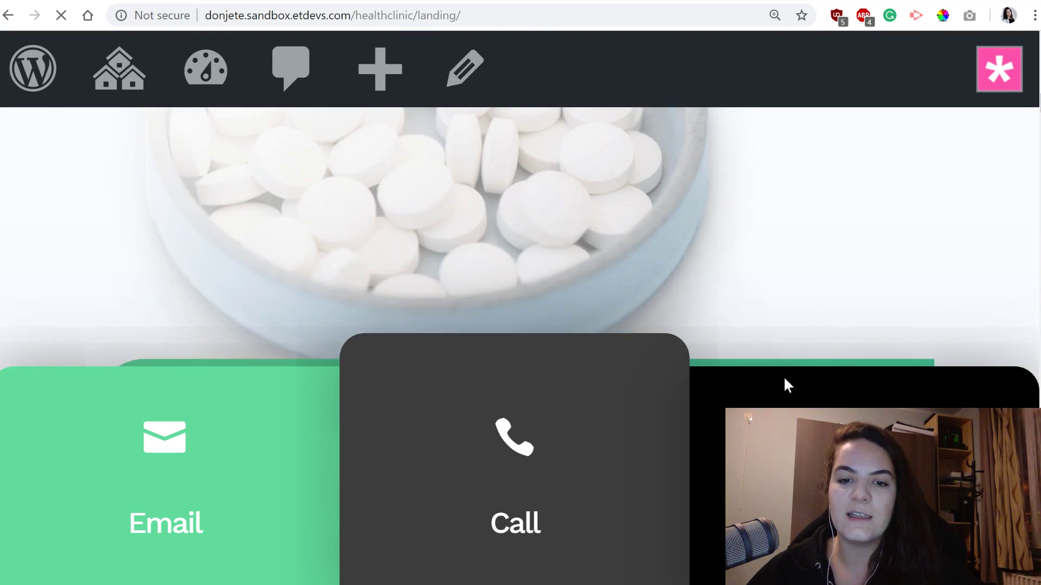
scroll(770, 385, down, 5)
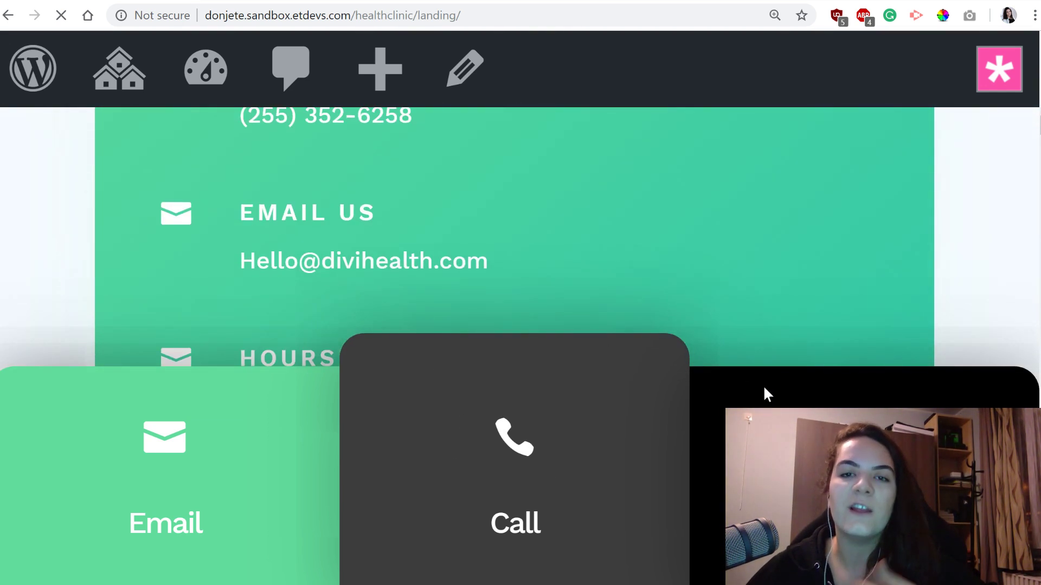
scroll(769, 382, up, 15)
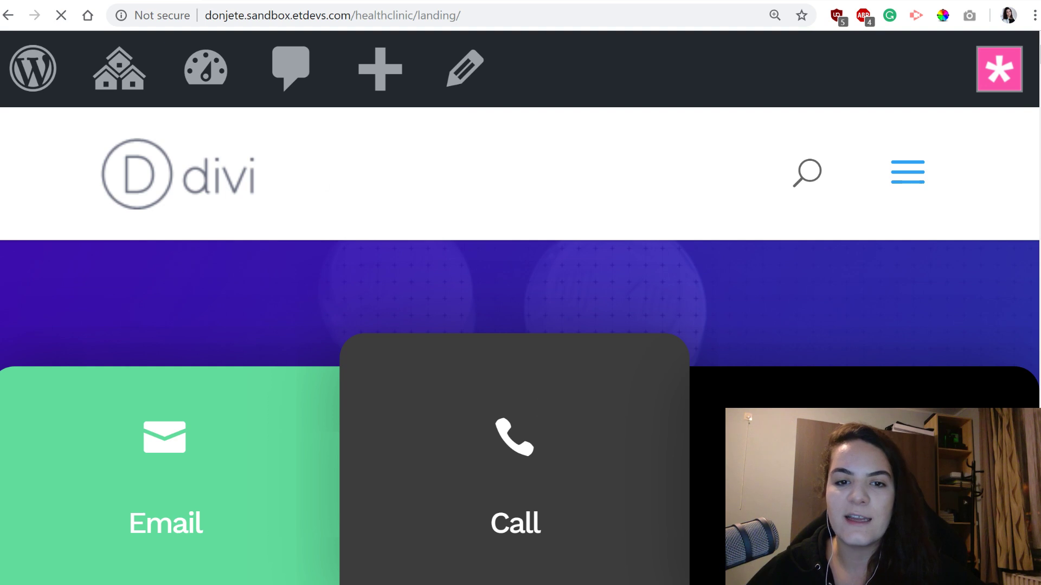
scroll(569, 228, down, 1)
scroll(569, 229, down, 3)
scroll(620, 360, up, 3)
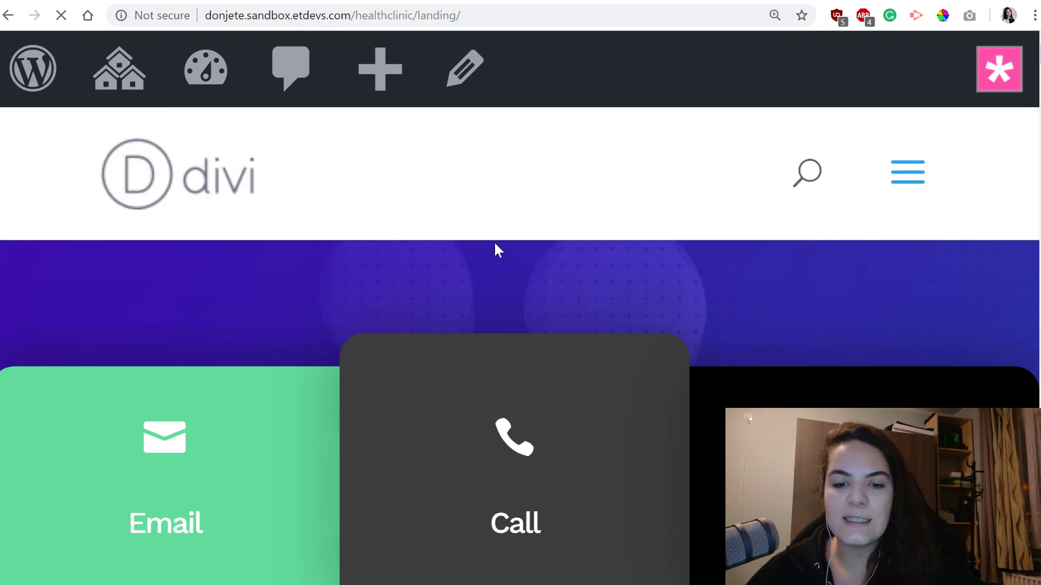
key(ctrl+minus)
key(ctrl+minus)
key(ctrl+minus)
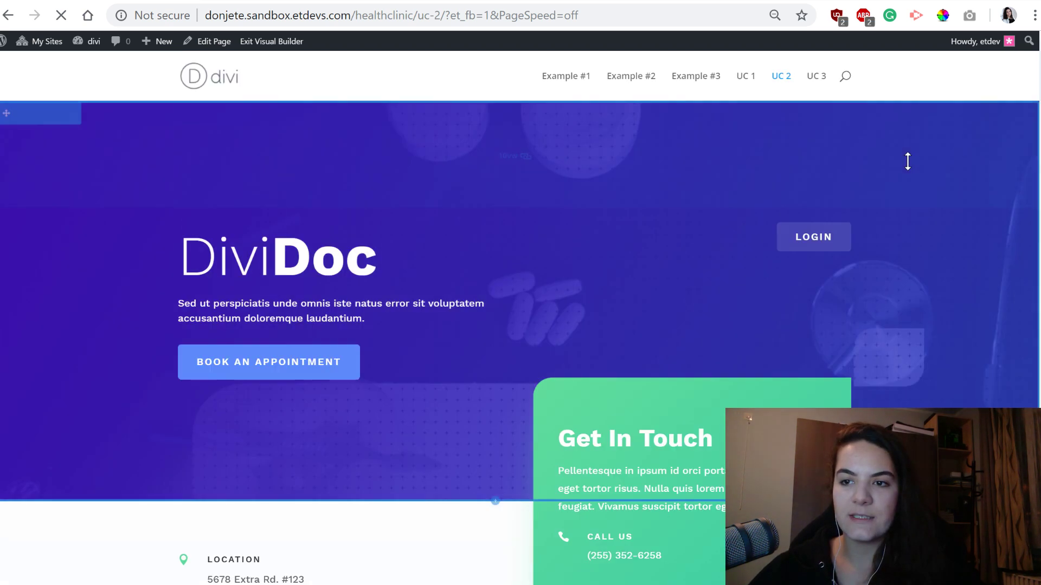
Insert a regular section at the very end of the UC 2 page, below the contact form section, and dismiss the row selection
scroll(882, 383, down, 20)
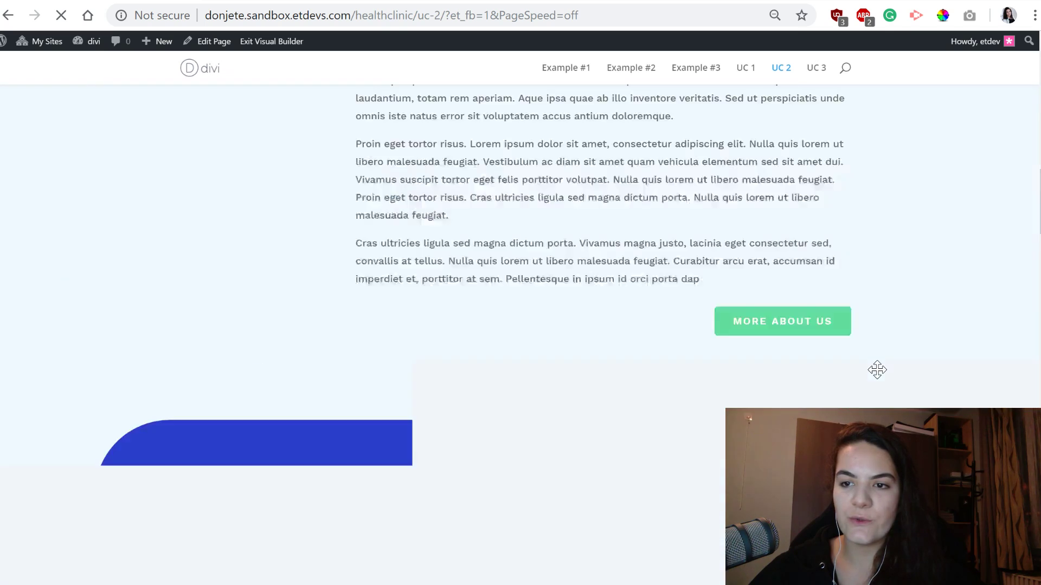
scroll(877, 370, down, 10)
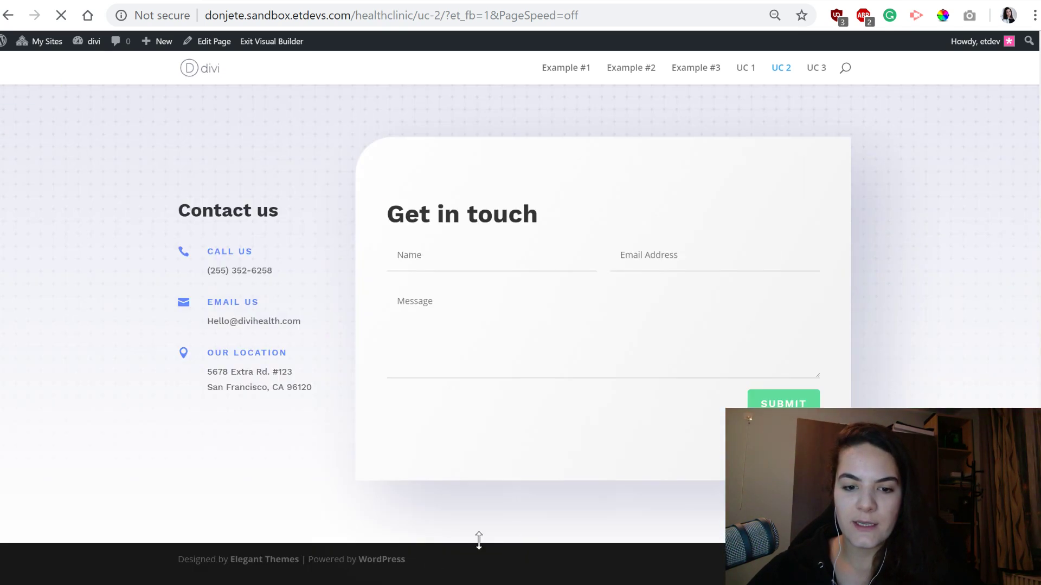
click(514, 544)
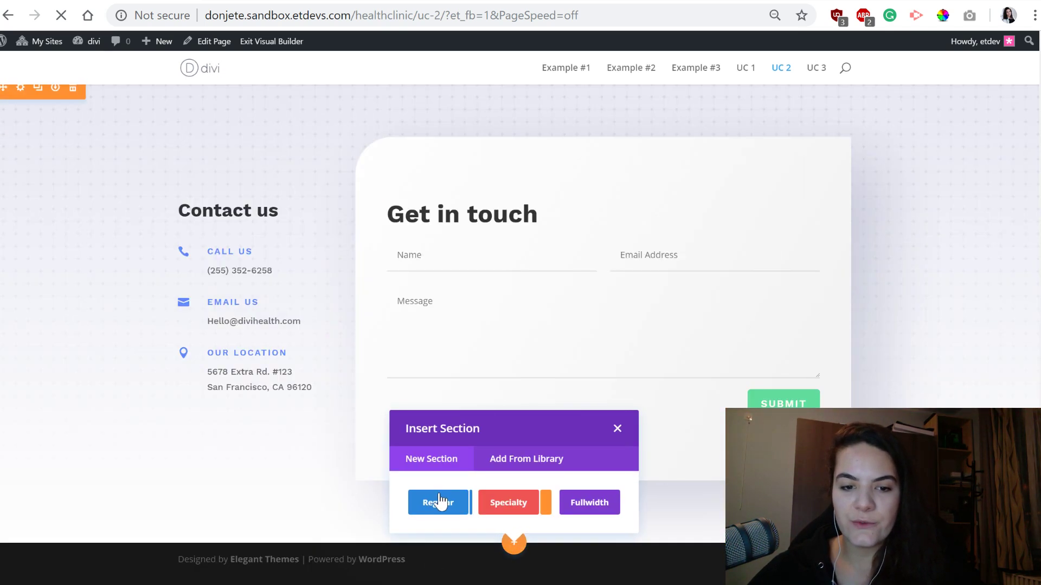
click(437, 502)
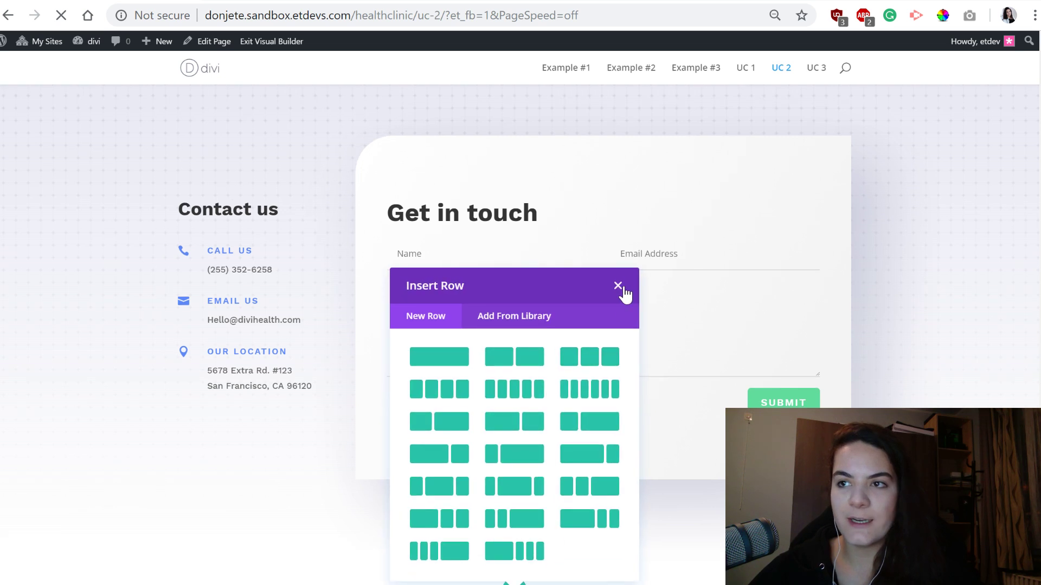
click(620, 286)
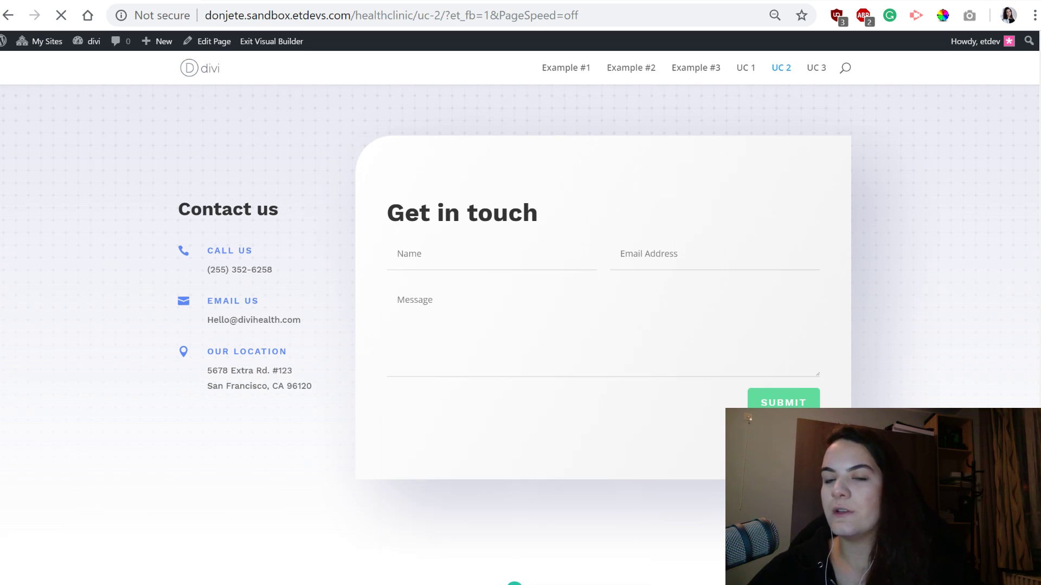
Set the new section's custom top and bottom padding to 0px with the two values linked
scroll(22, 429, down, 2)
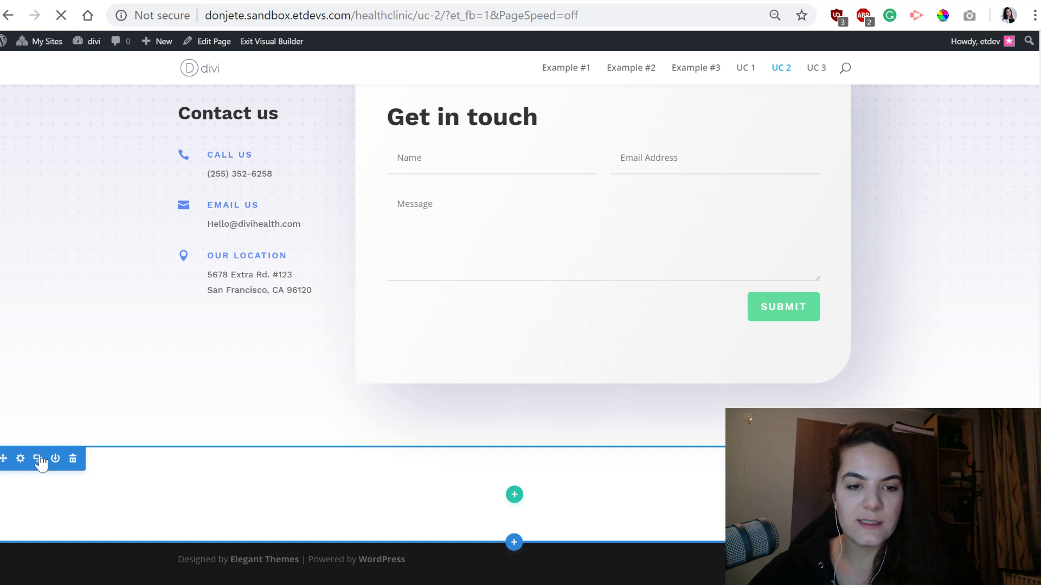
click(21, 458)
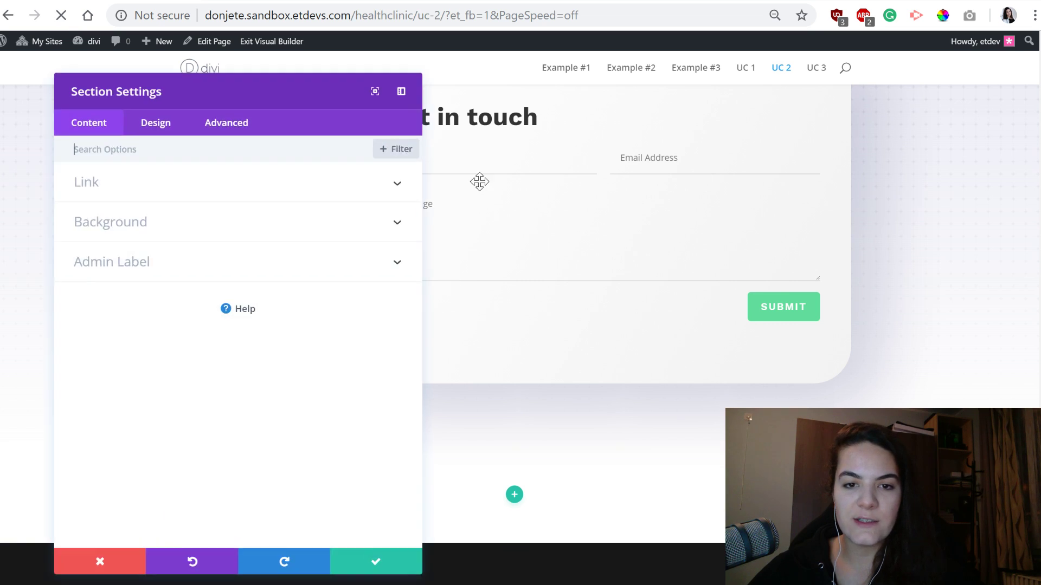
click(166, 136)
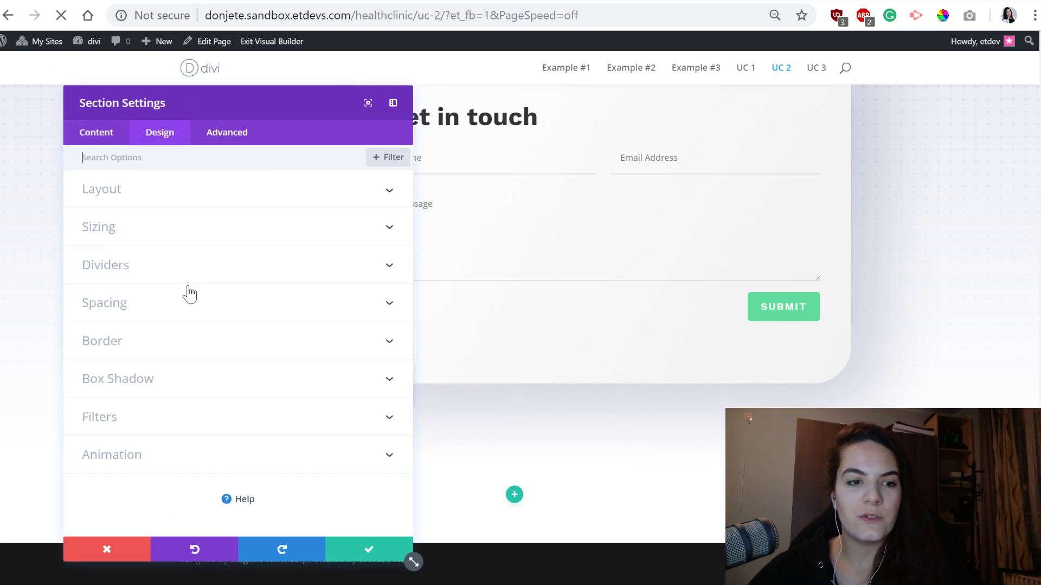
click(180, 302)
click(86, 286)
text(0)
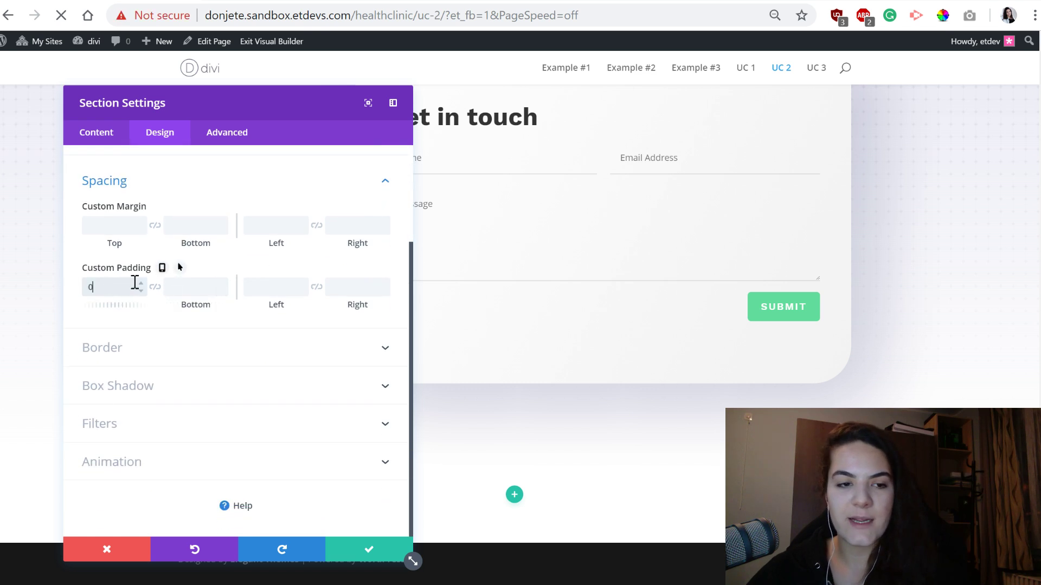
click(155, 287)
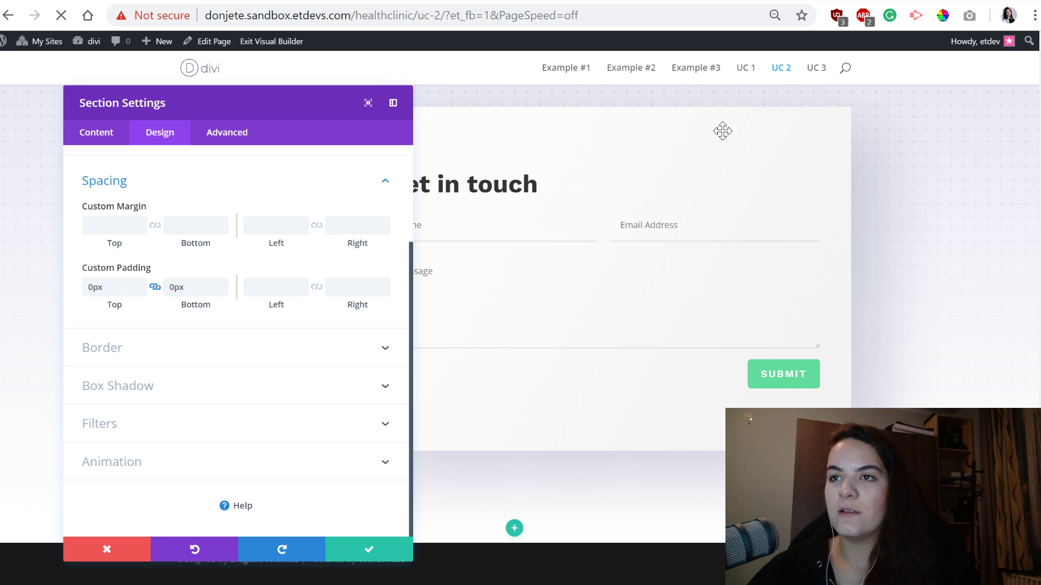
Disable the new section on Desktop and save the section settings
click(228, 139)
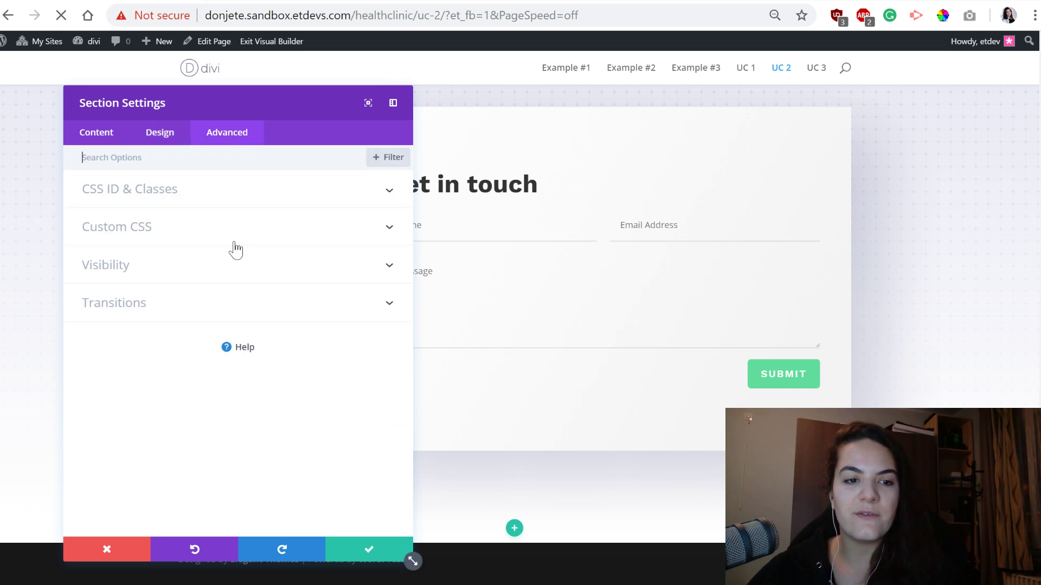
click(161, 276)
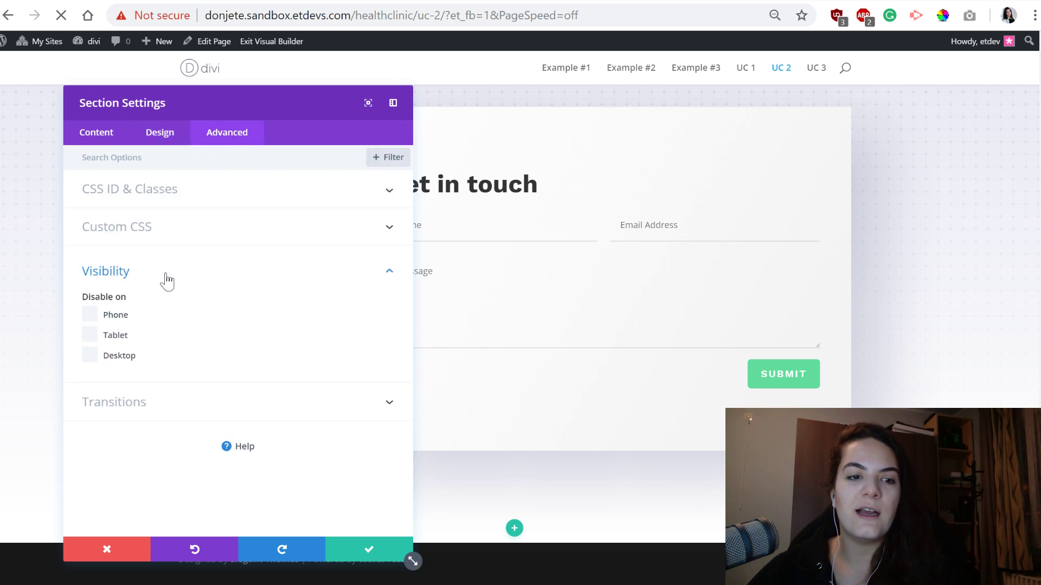
click(88, 355)
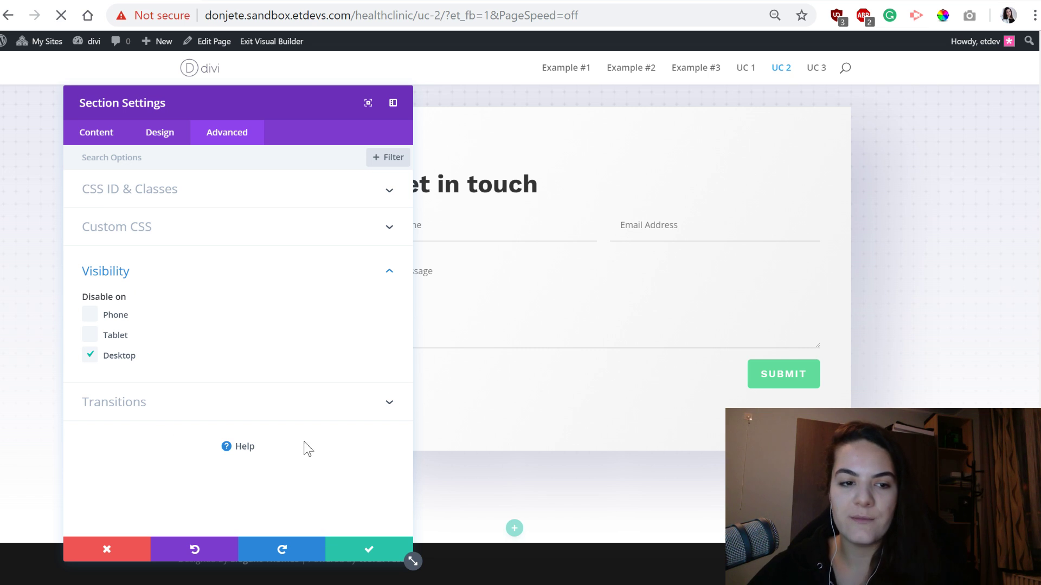
click(355, 552)
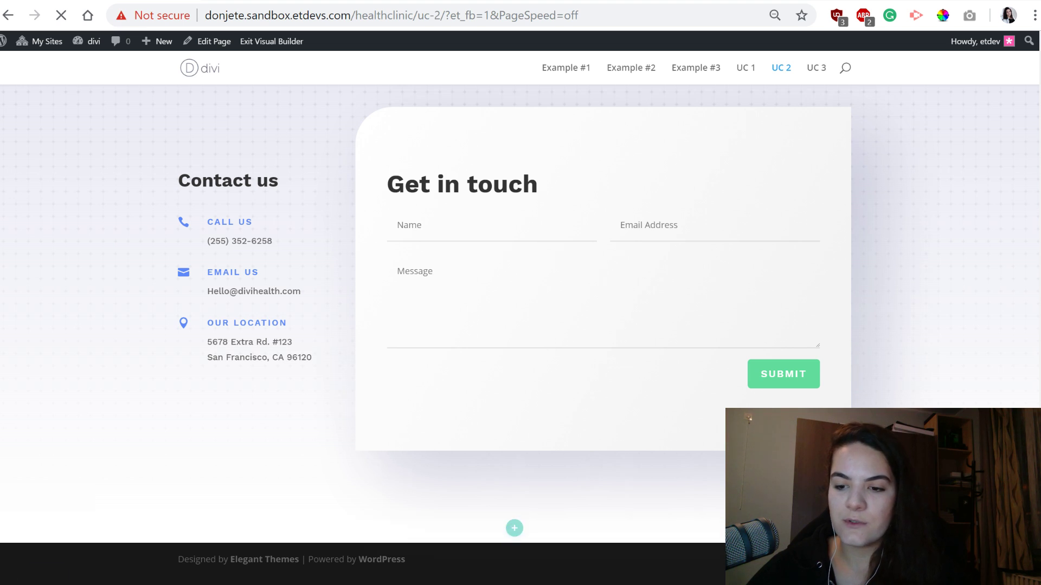
Switch to wireframe view, insert a row with three equal columns in the new section, and dismiss the module selection
click(1011, 568)
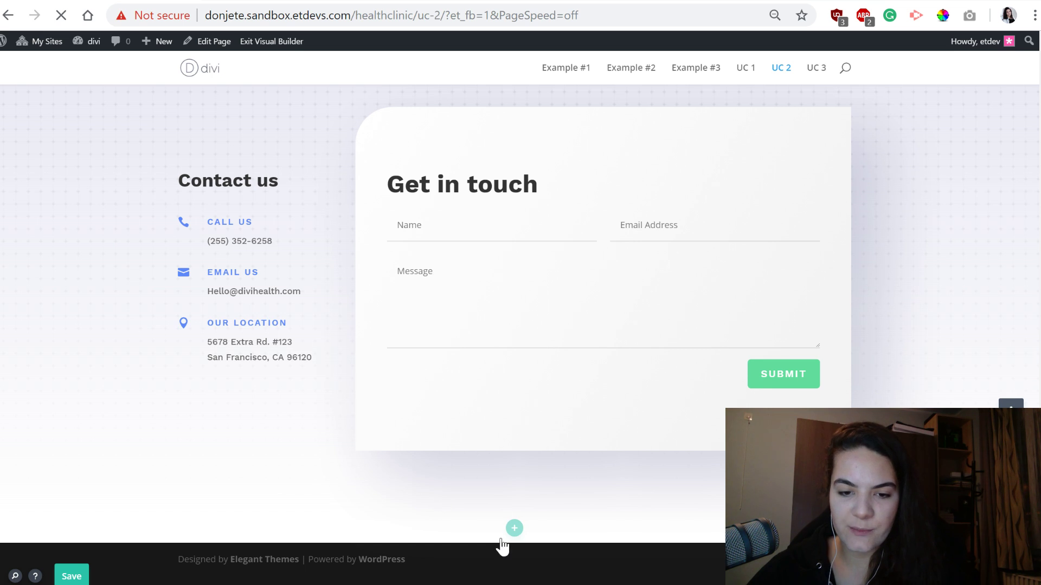
key(shift+w)
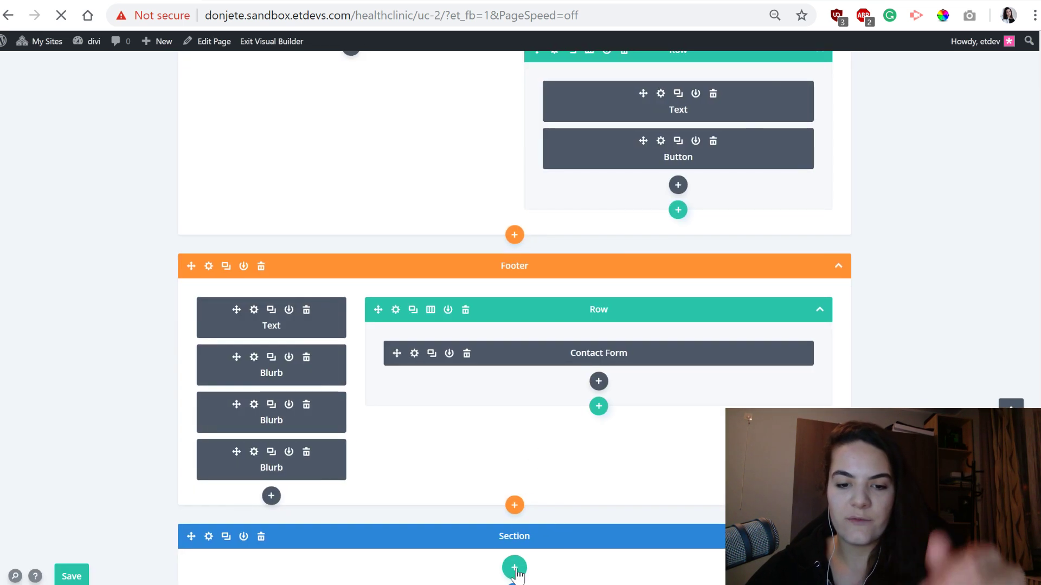
click(514, 568)
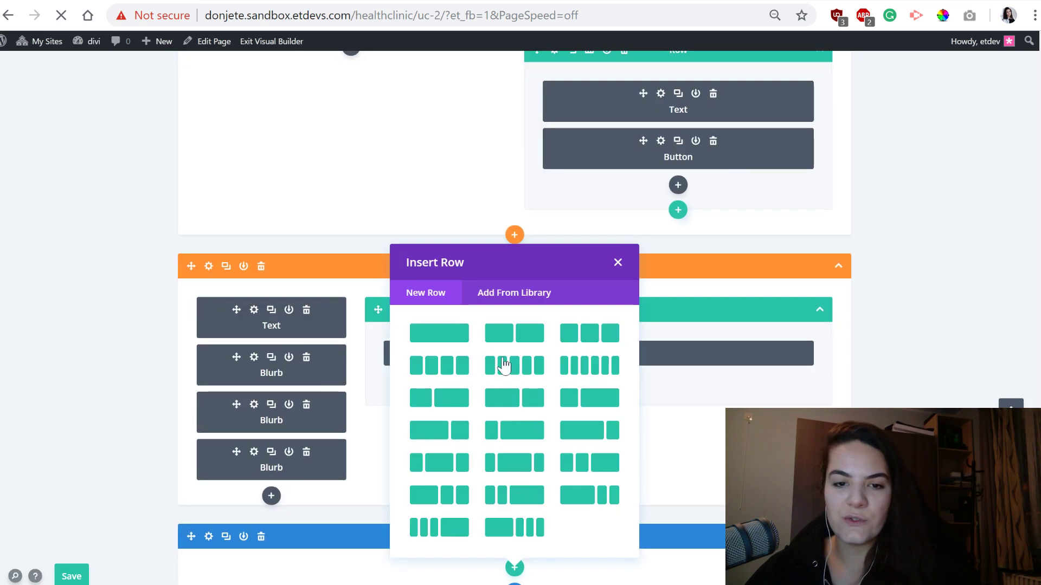
click(583, 333)
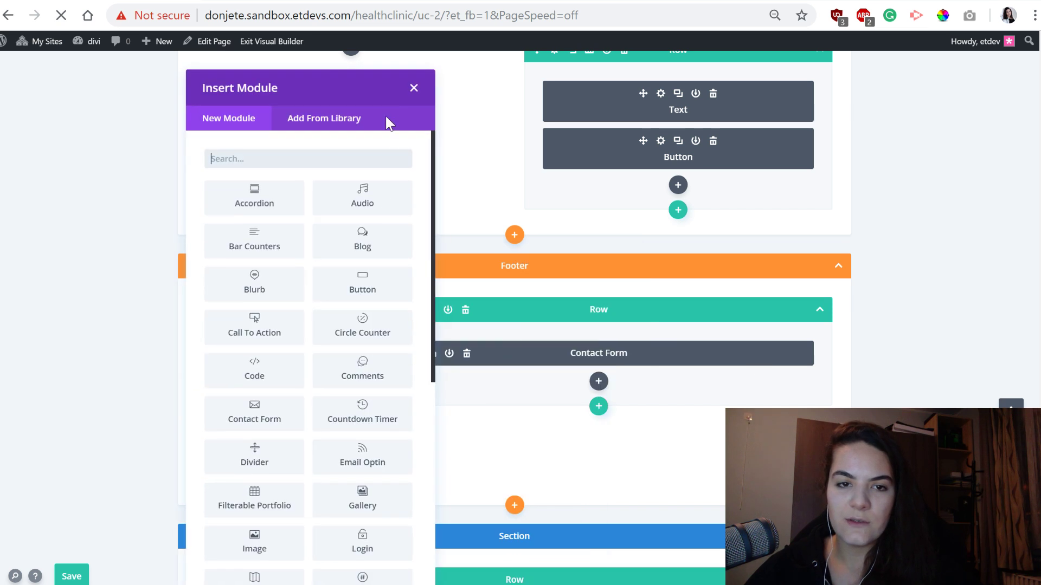
click(414, 88)
Make the new three-column row fullwidth and enable a custom gutter width of 1
scroll(720, 541, down, 2)
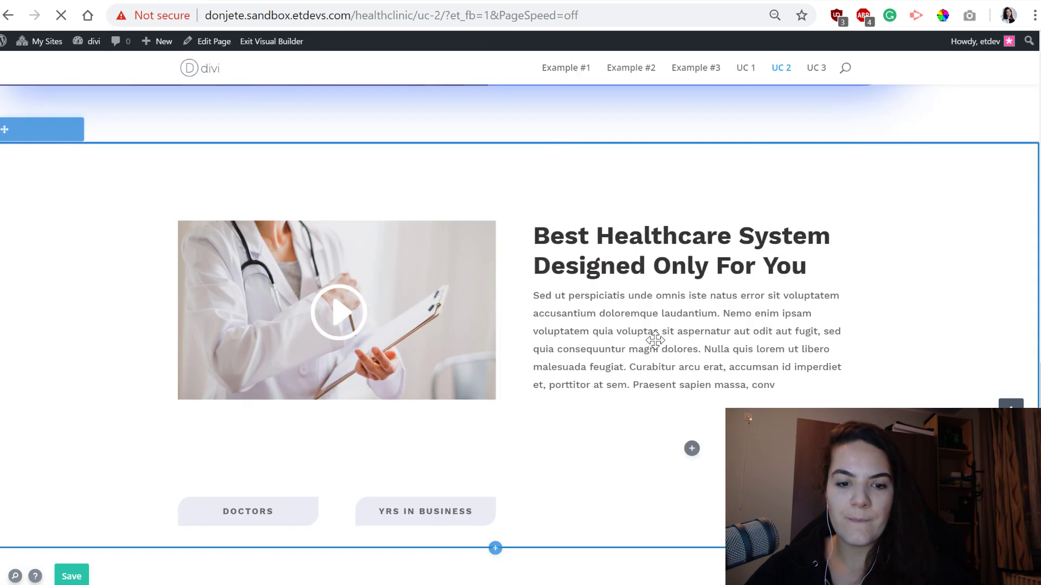
scroll(655, 340, down, 15)
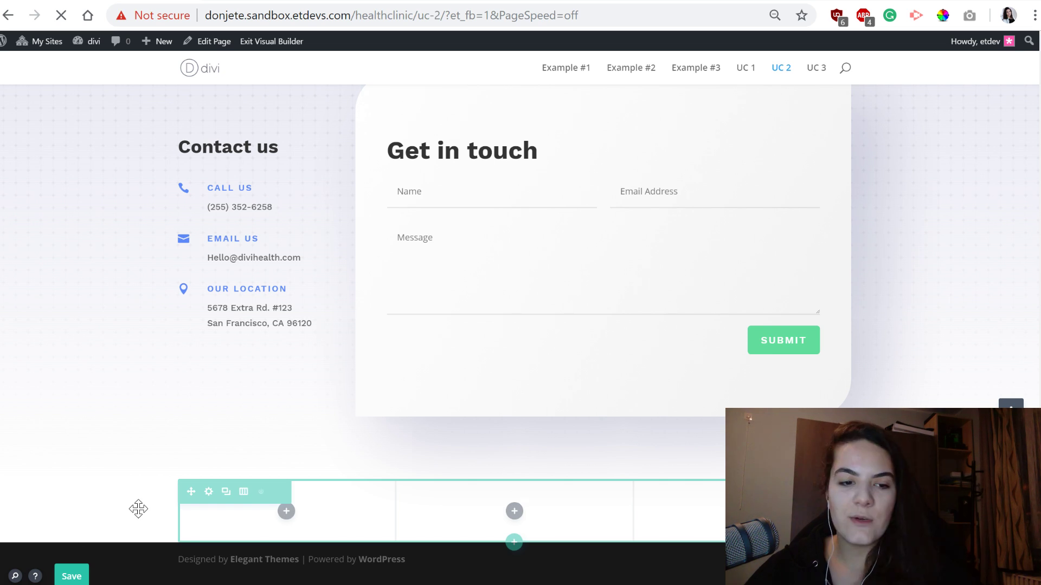
click(208, 492)
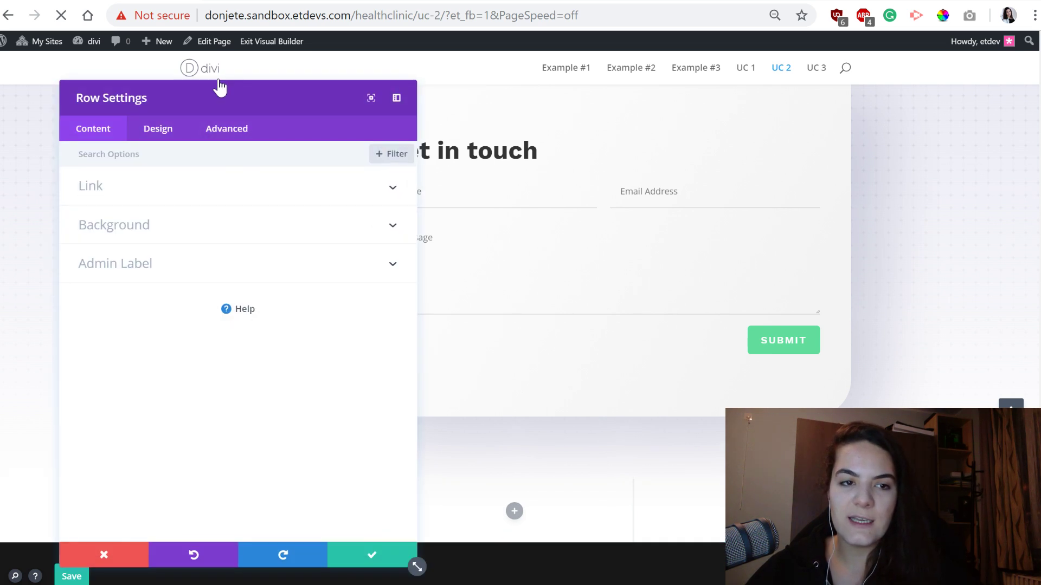
drag(244, 93, 609, 84)
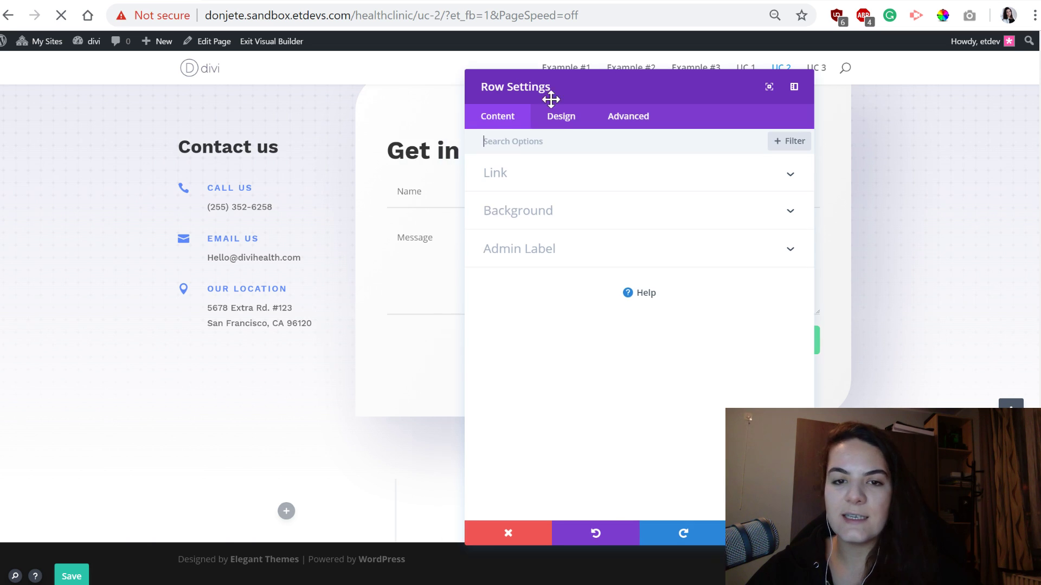
click(558, 120)
click(528, 228)
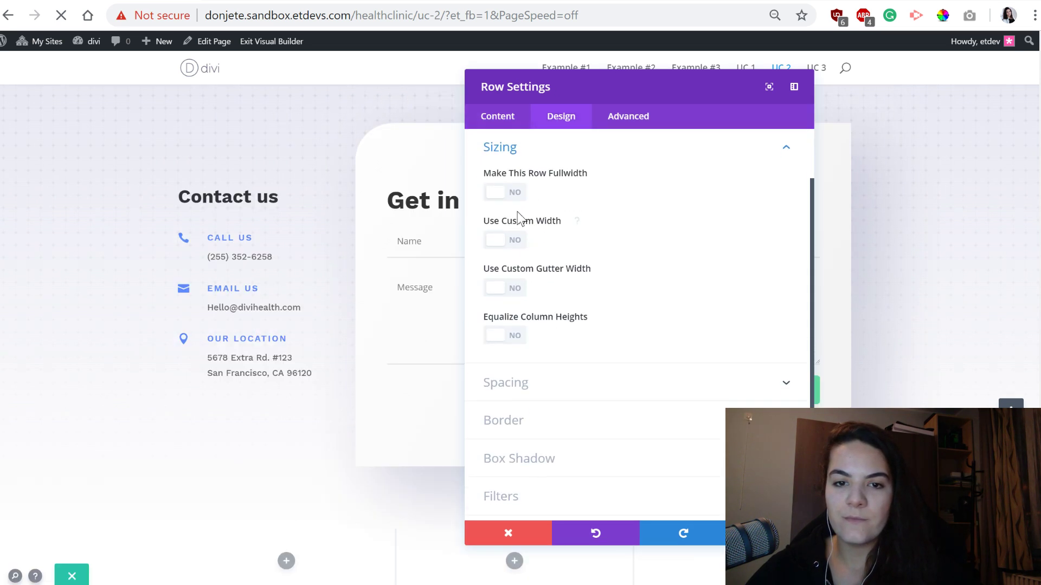
click(497, 197)
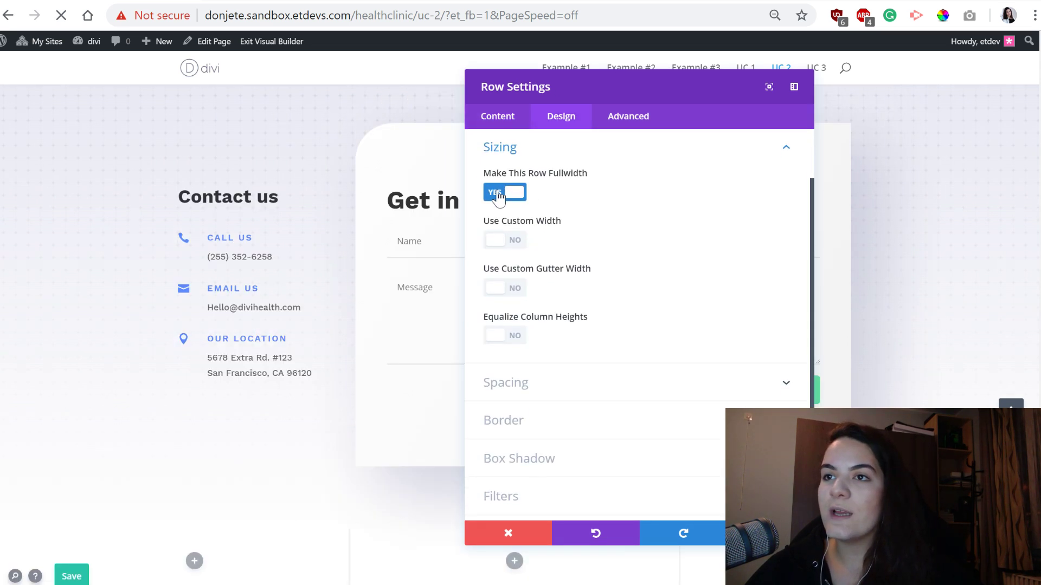
click(498, 291)
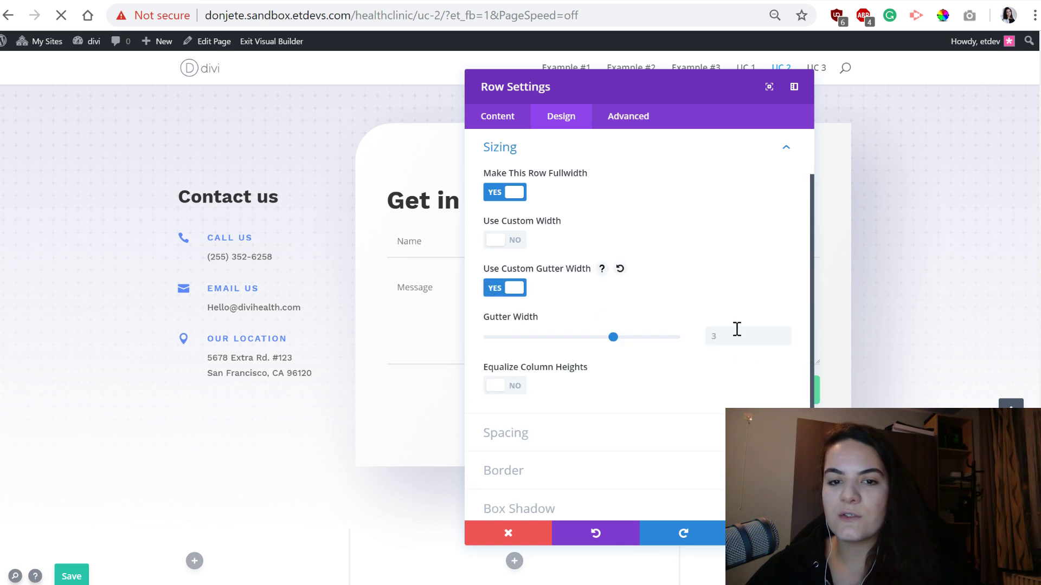
click(785, 341)
click(784, 341)
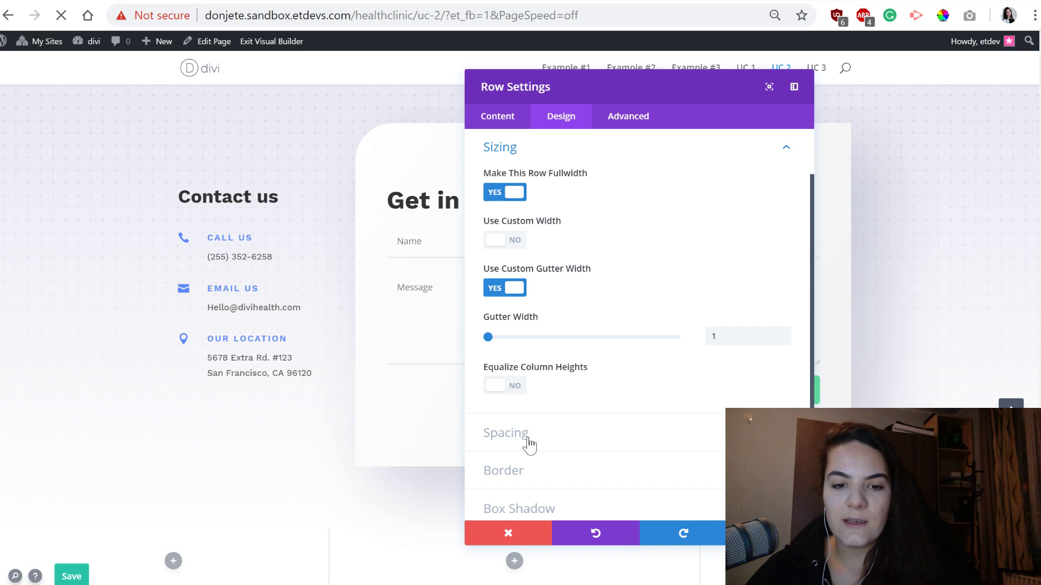
Set the row's custom top and bottom padding to 0px with the two values linked
click(505, 434)
click(502, 258)
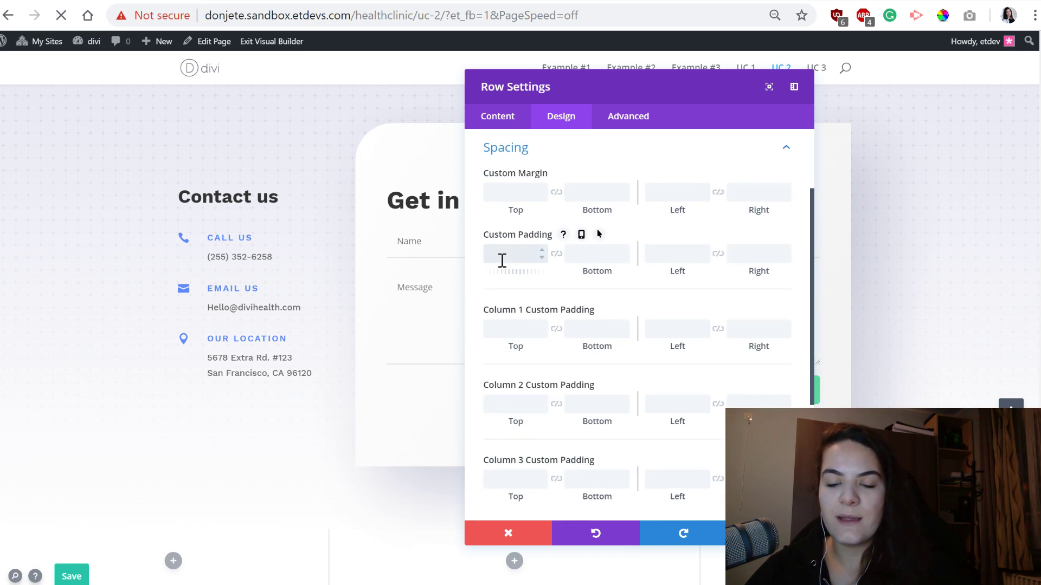
text(0px)
click(556, 256)
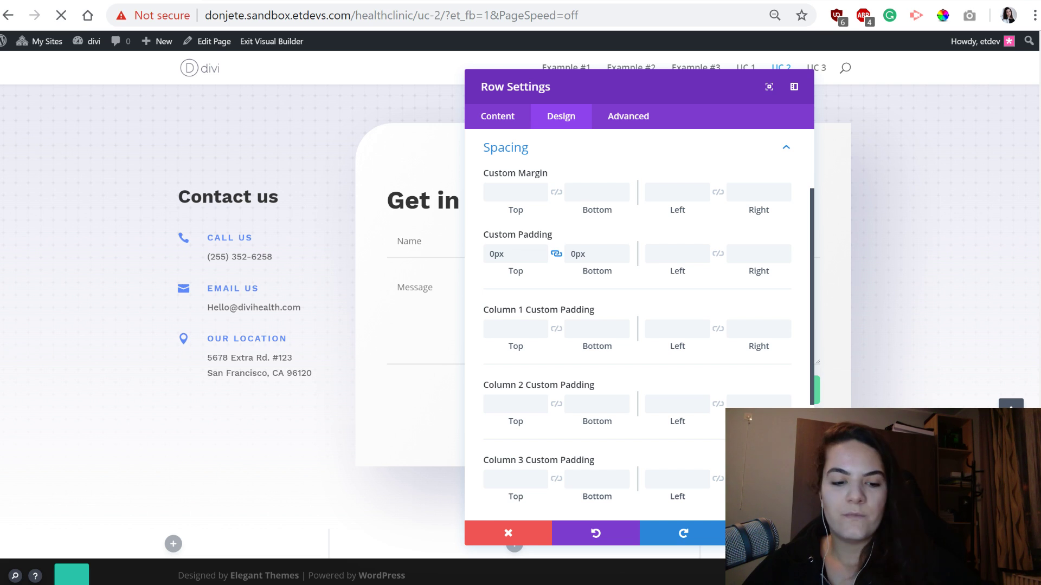
Add "display: flex; position:fixed; bottom: 0px; z-index: 99;" to the row's Main Element custom CSS and save the row settings
click(641, 120)
click(542, 215)
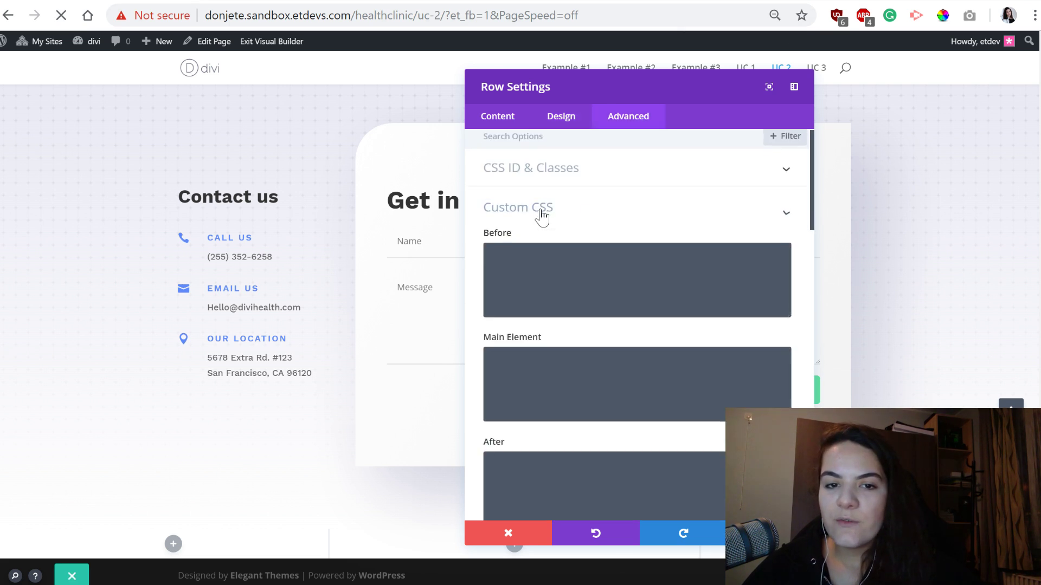
click(540, 320)
text(display: flex; position:fixed; bottom: 0px; z-index: 99;)
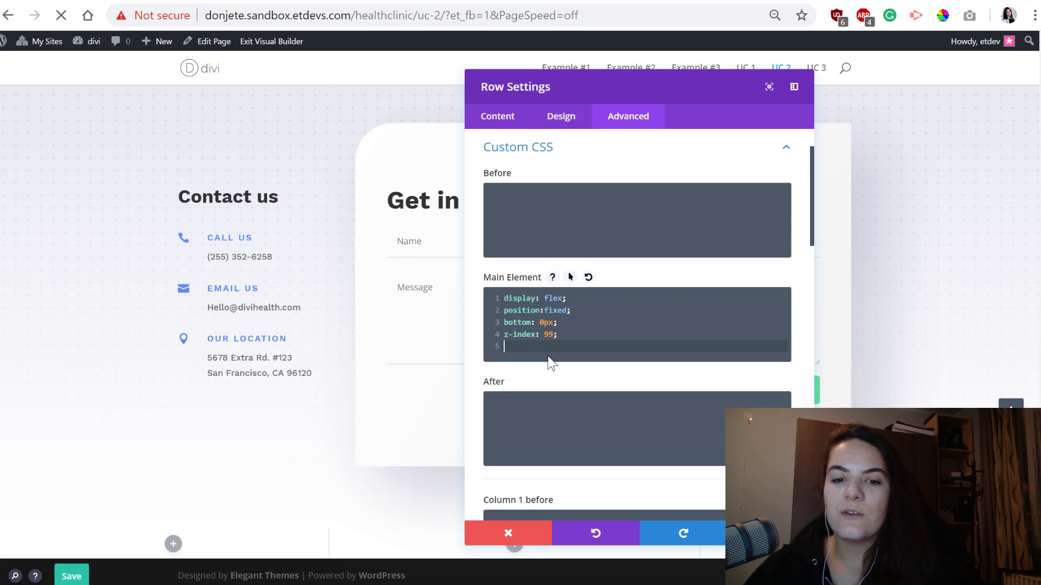
key(BackSpace)
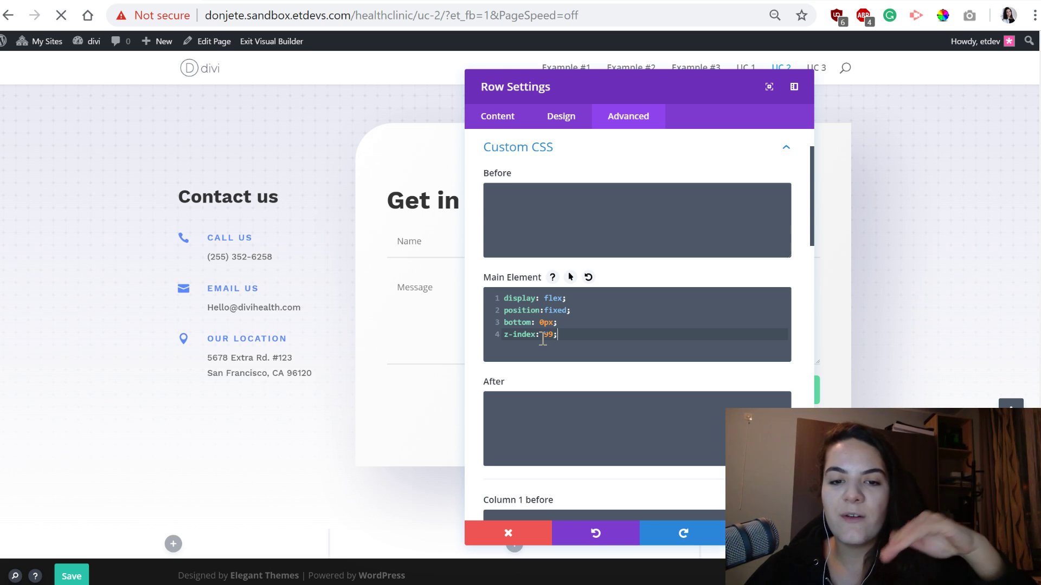
click(557, 310)
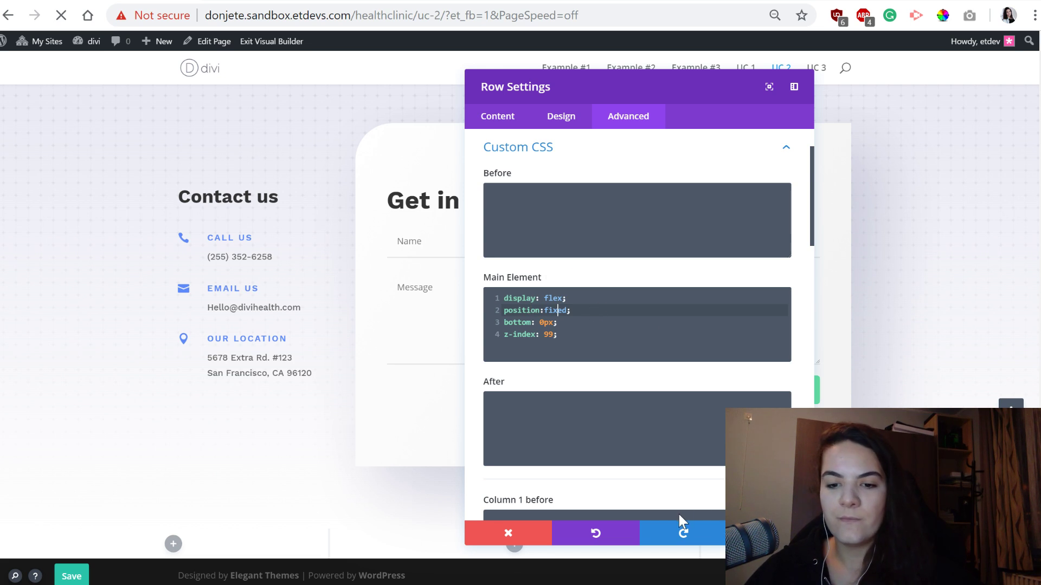
click(770, 534)
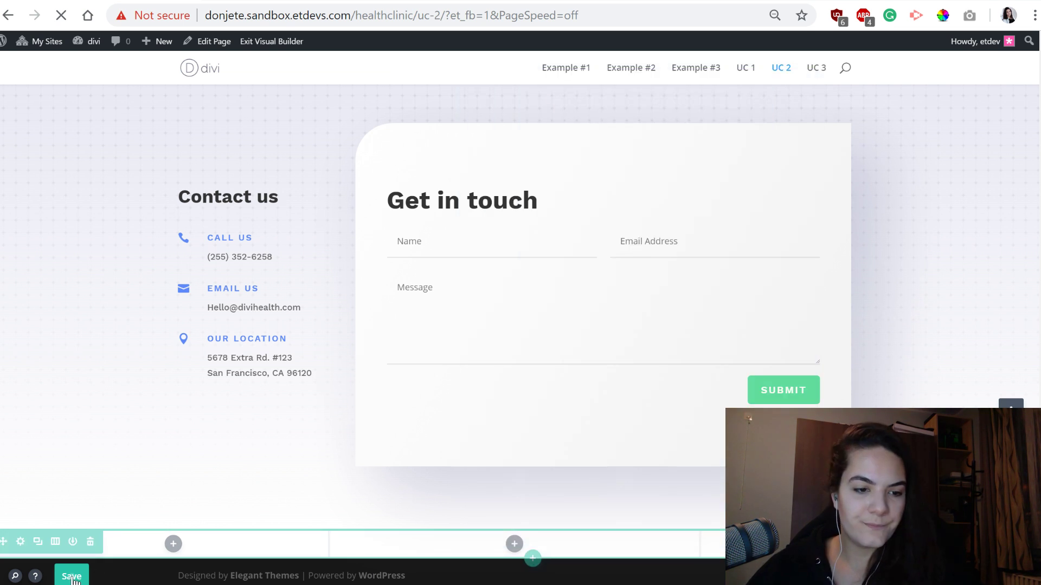
Insert a Blurb module in the first column of the new row and delete its placeholder body content
click(171, 548)
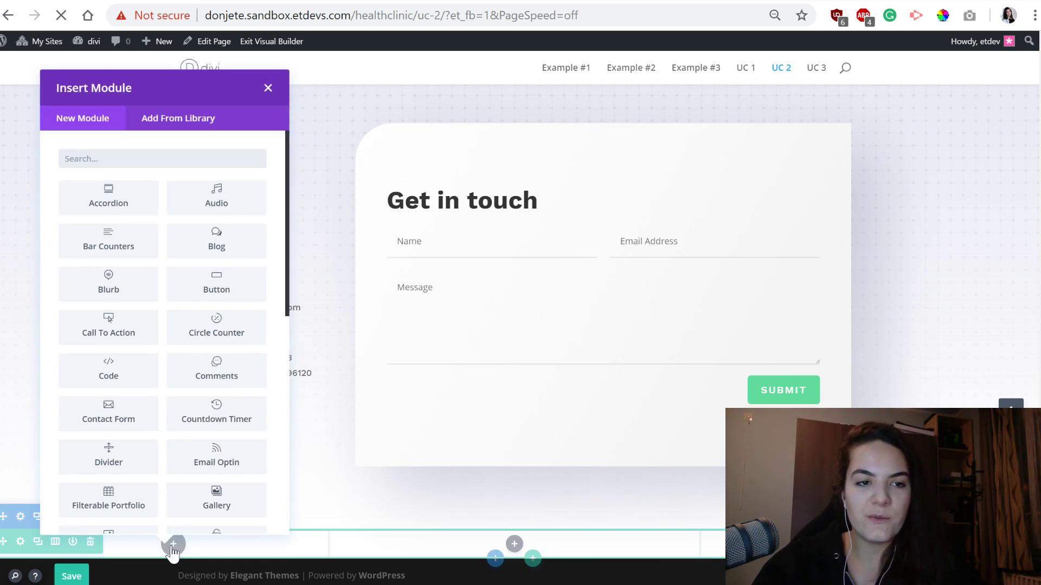
text(bl)
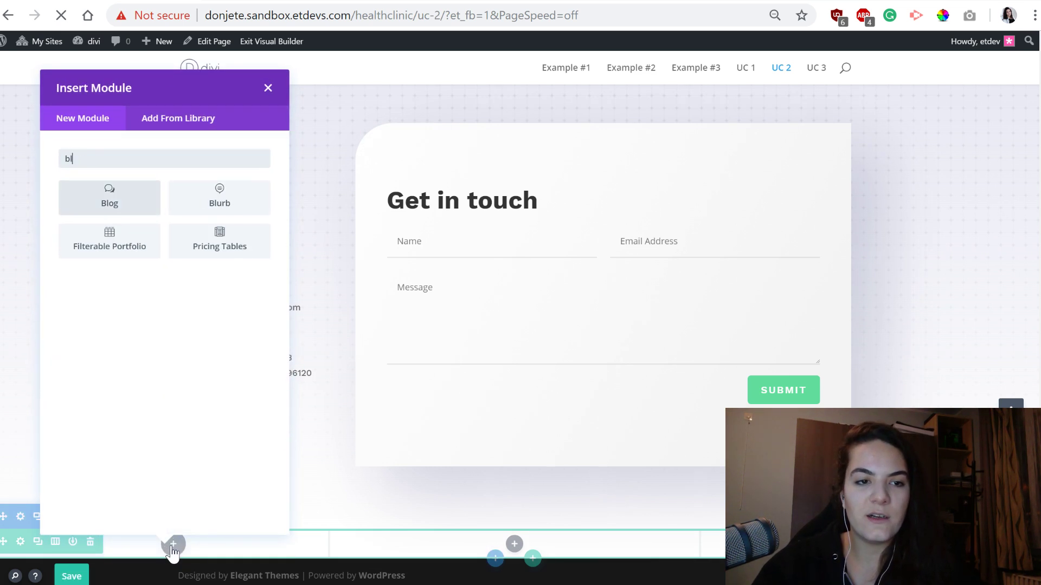
click(222, 200)
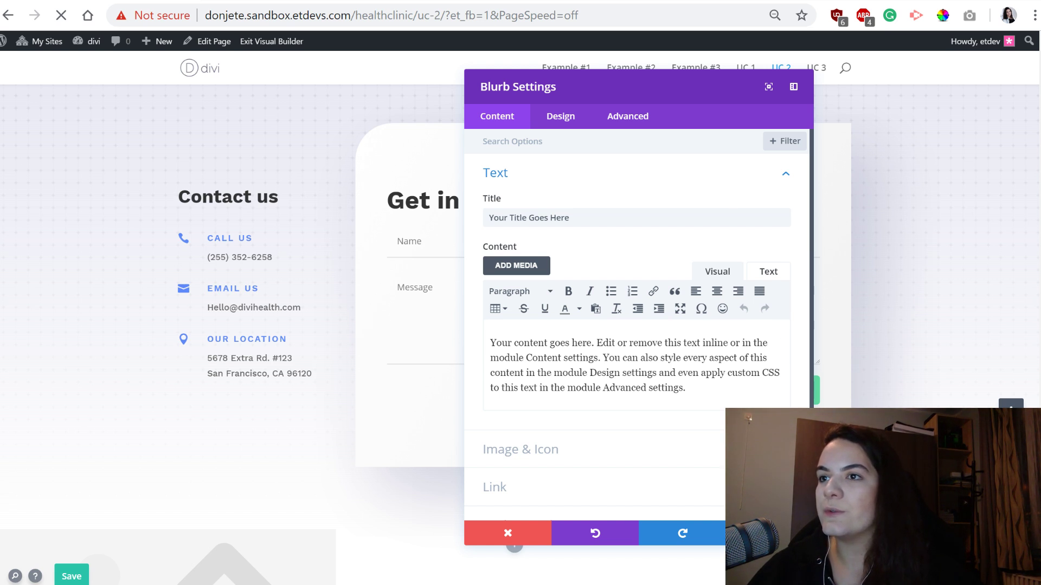
triple_click(510, 353)
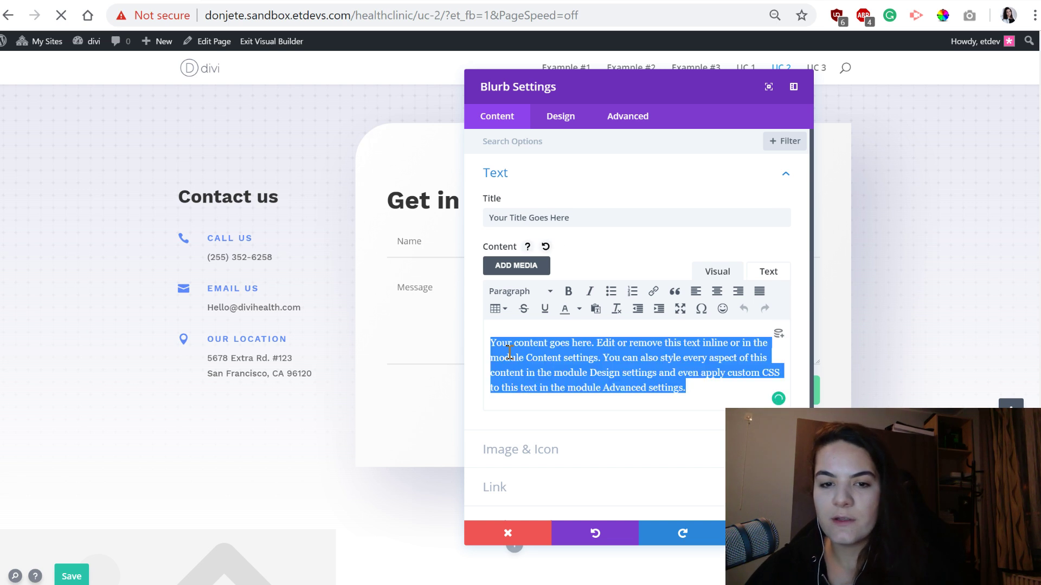
key(BackSpace)
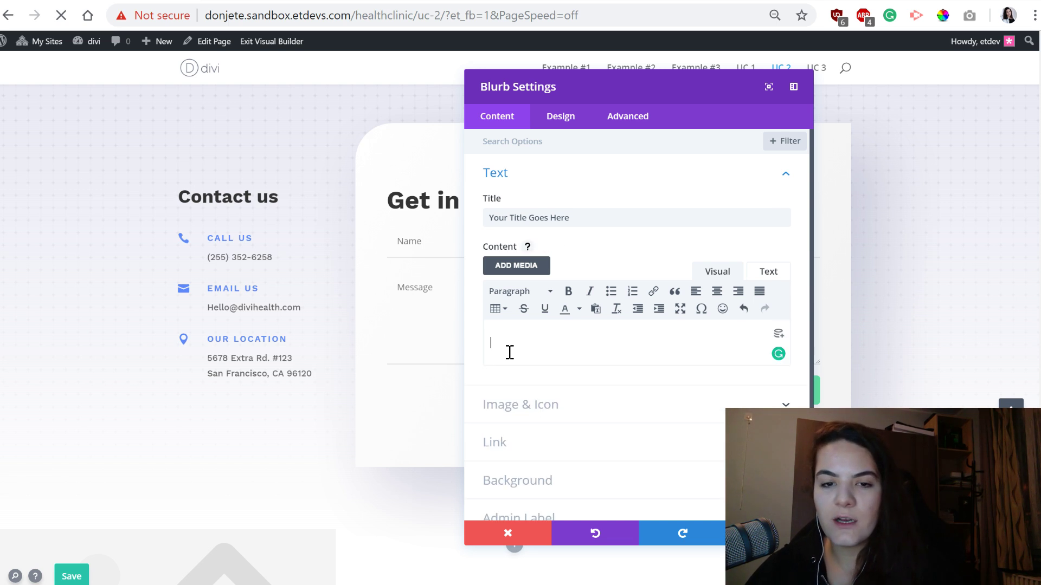
Set the blurb's title to "Email"
click(599, 404)
click(774, 252)
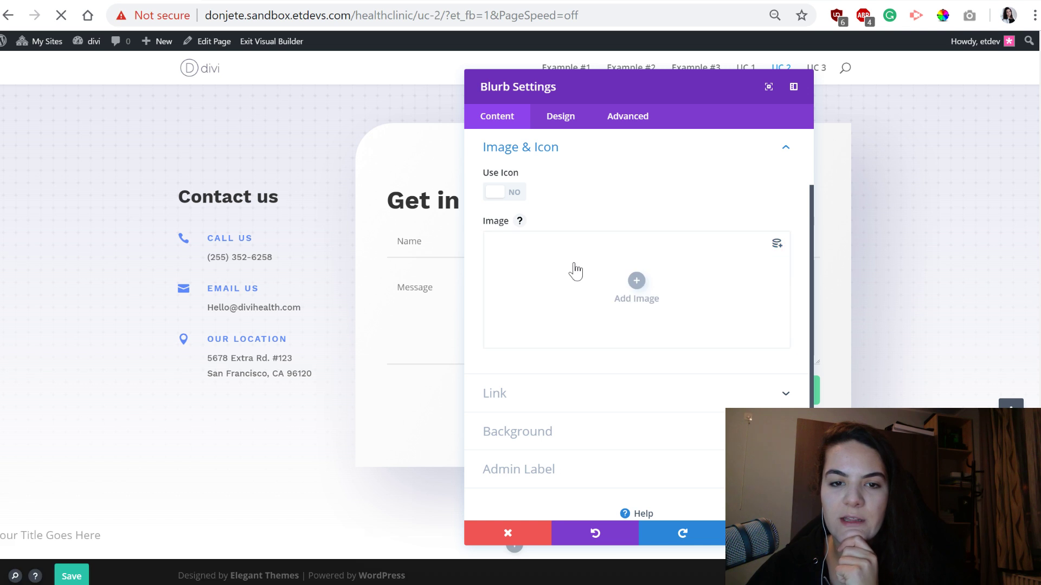
scroll(592, 222, up, 2)
click(575, 174)
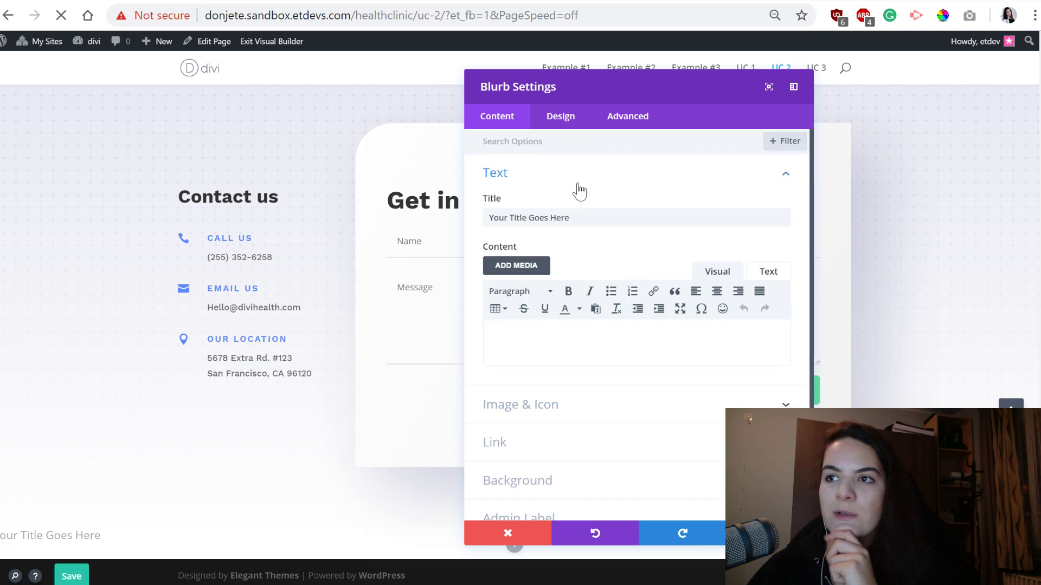
click(567, 222)
key(ctrl+a)
text(Em)
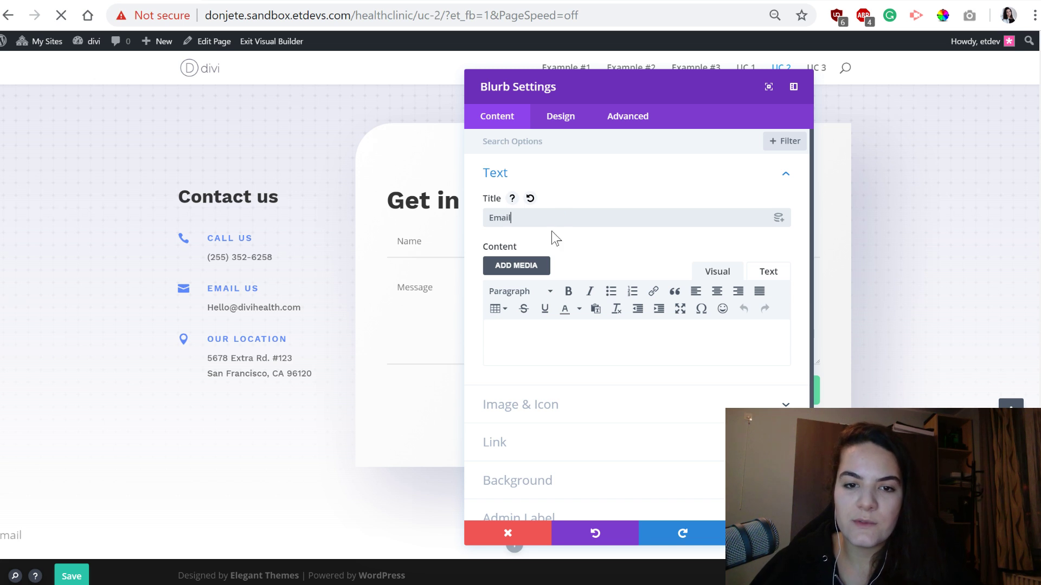
Enable the use of an icon for the blurb and choose the solid envelope icon
click(562, 448)
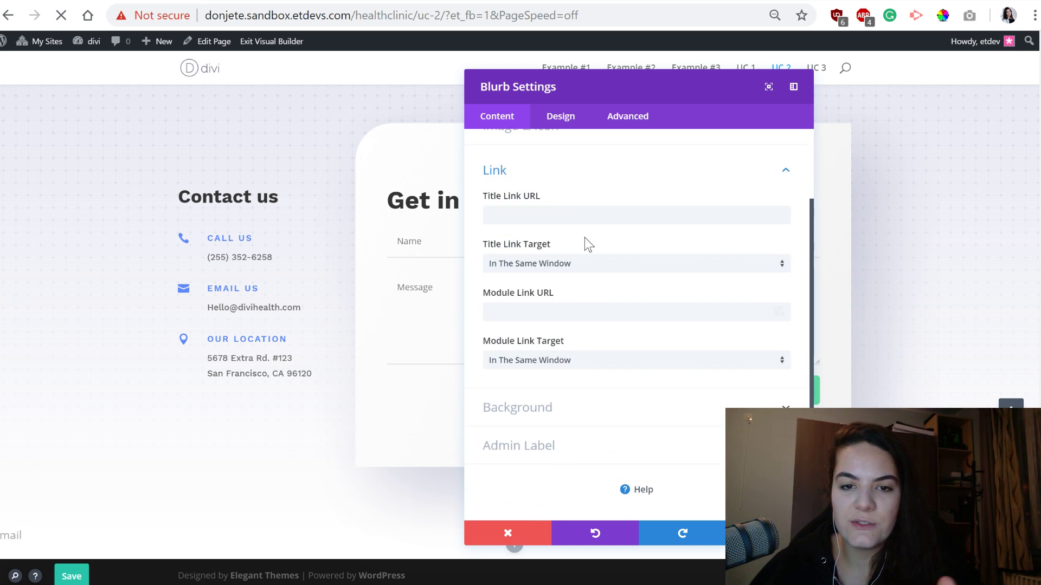
scroll(584, 238, up, 2)
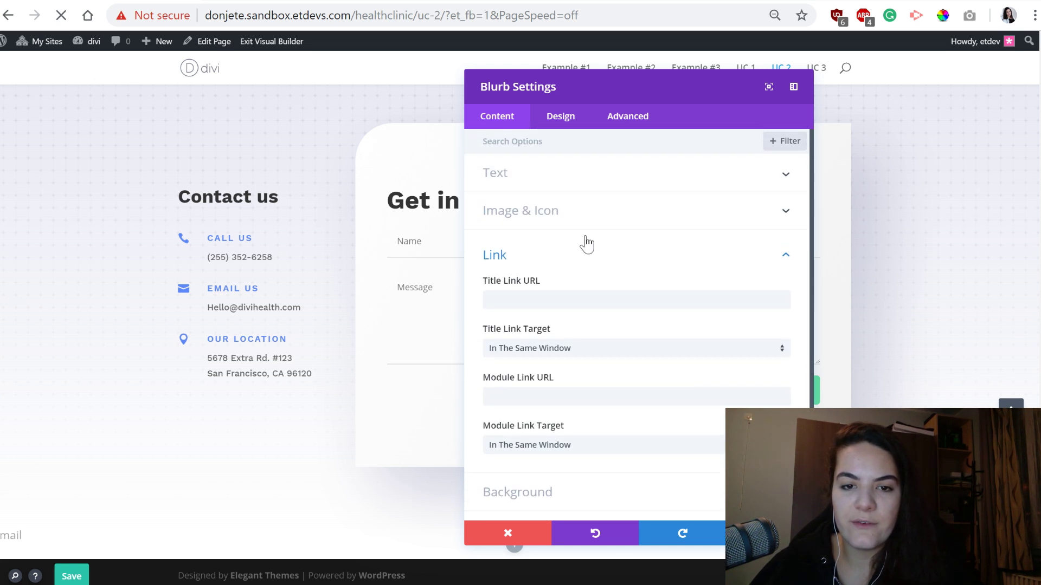
click(567, 187)
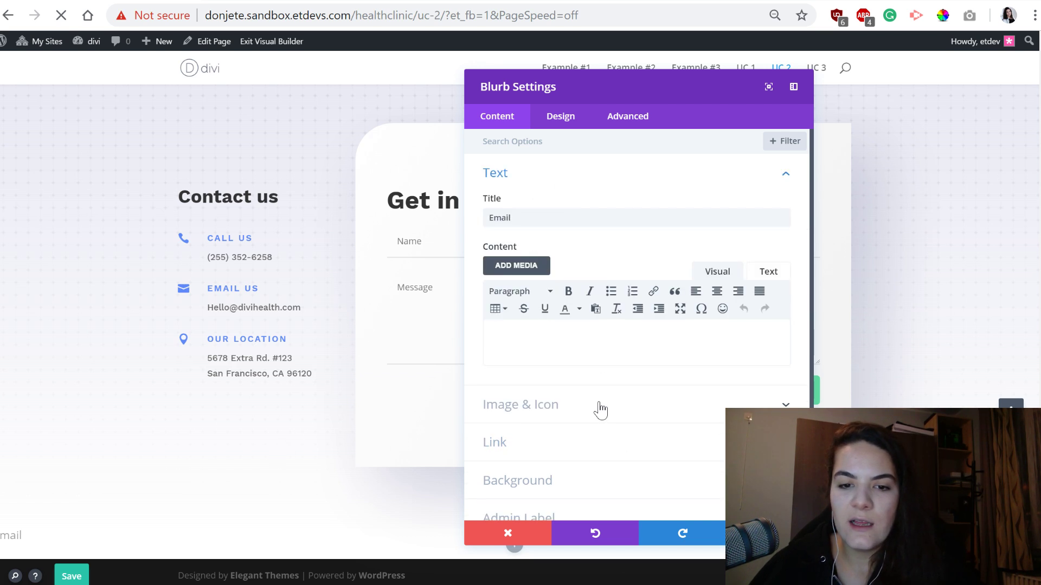
scroll(895, 237, down, 1)
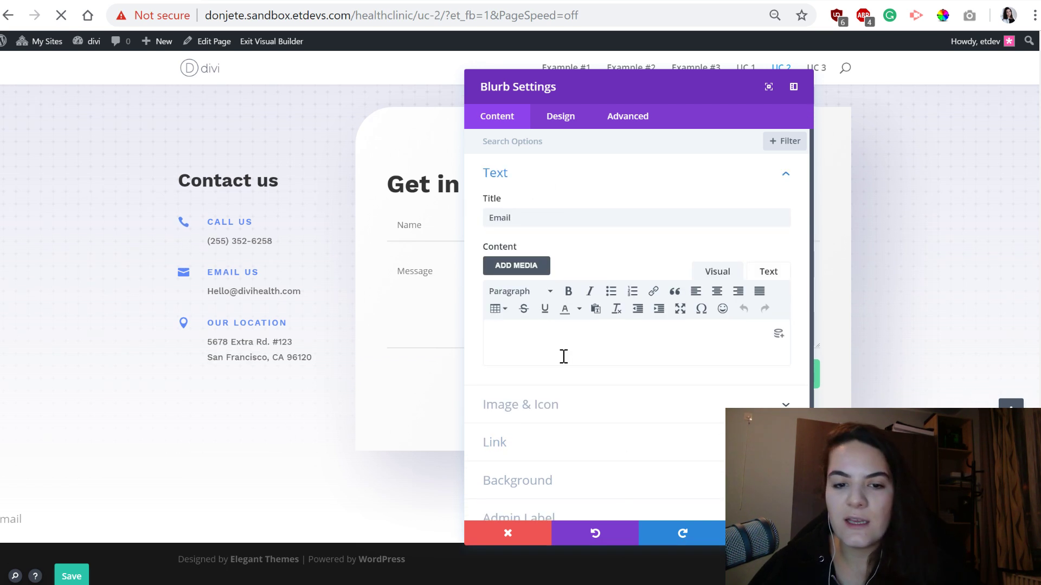
click(558, 405)
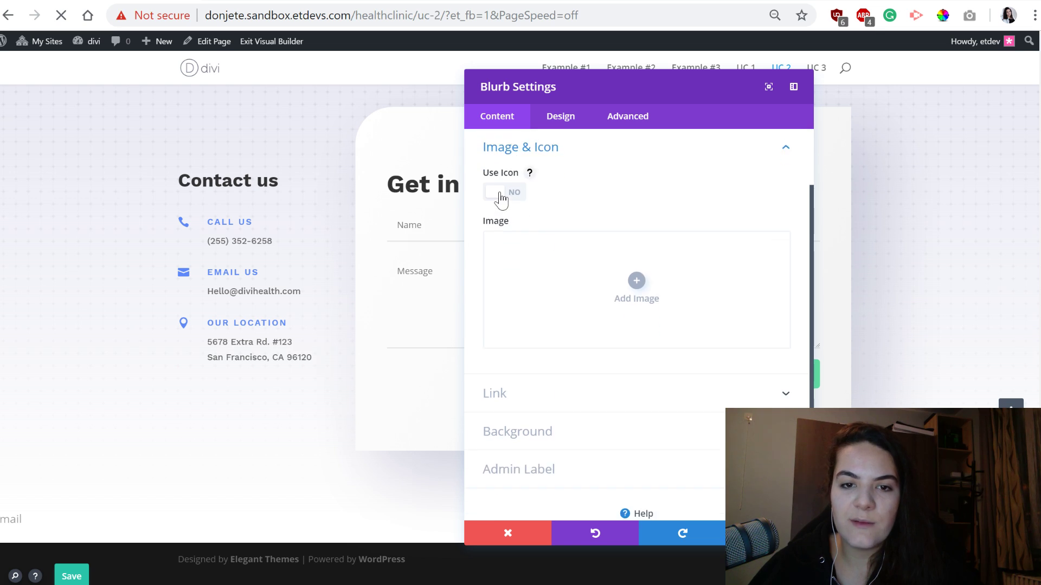
click(502, 194)
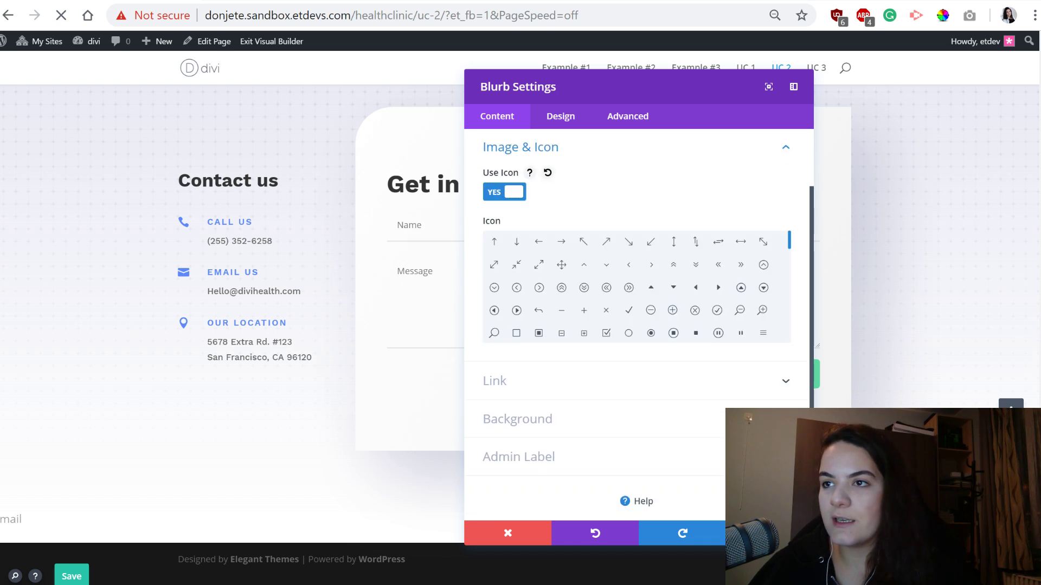
scroll(777, 291, down, 5)
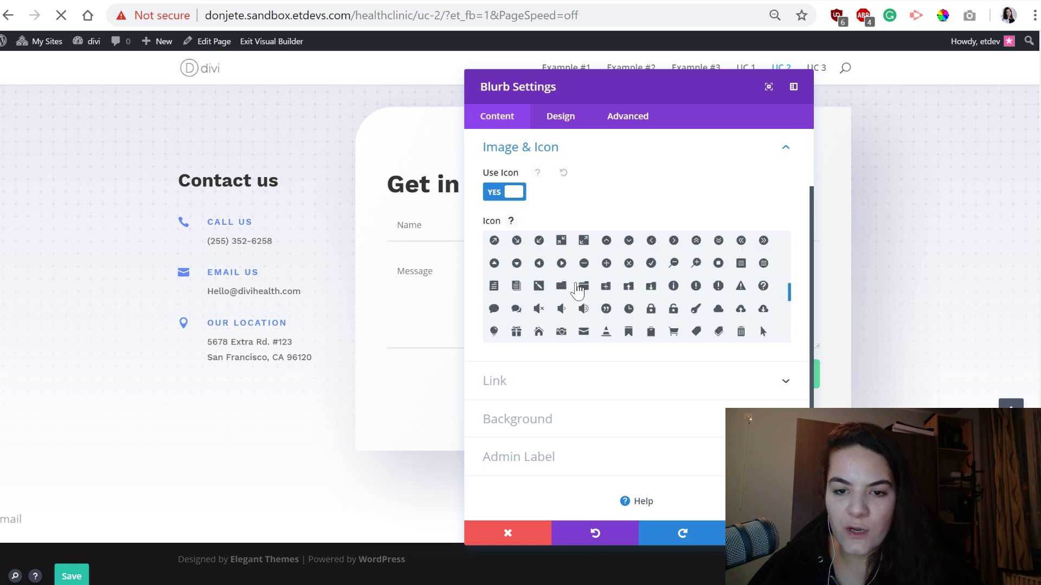
scroll(650, 298, up, 3)
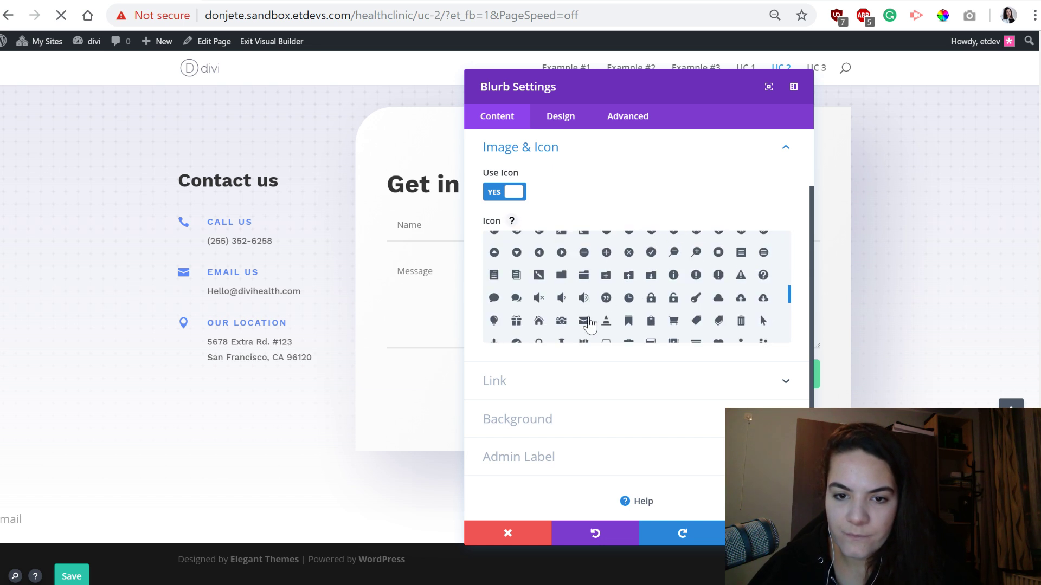
click(583, 320)
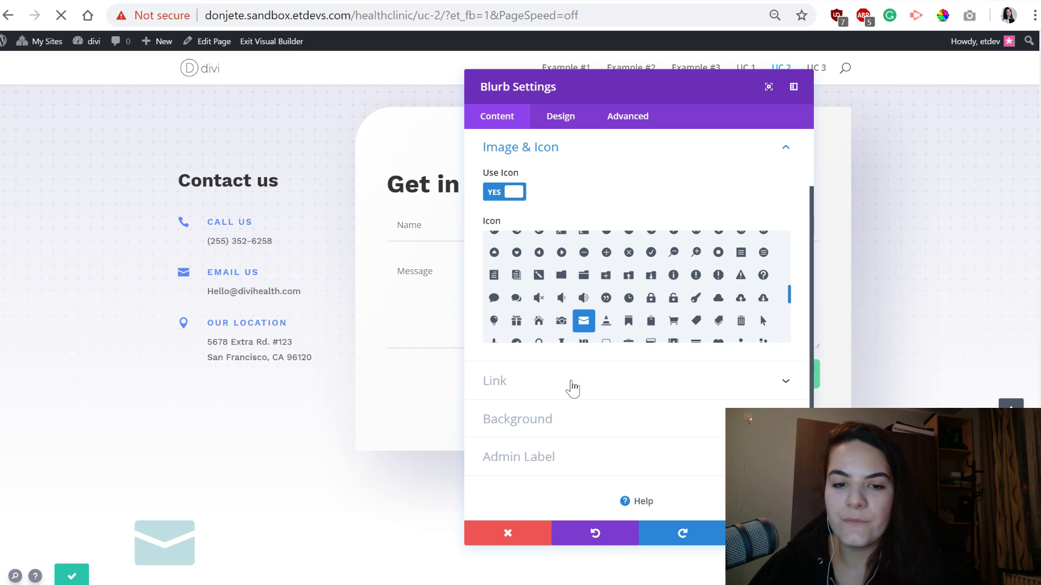
Give the blurb a solid background color of #62de9d
click(558, 423)
click(570, 296)
text(#62de9d)
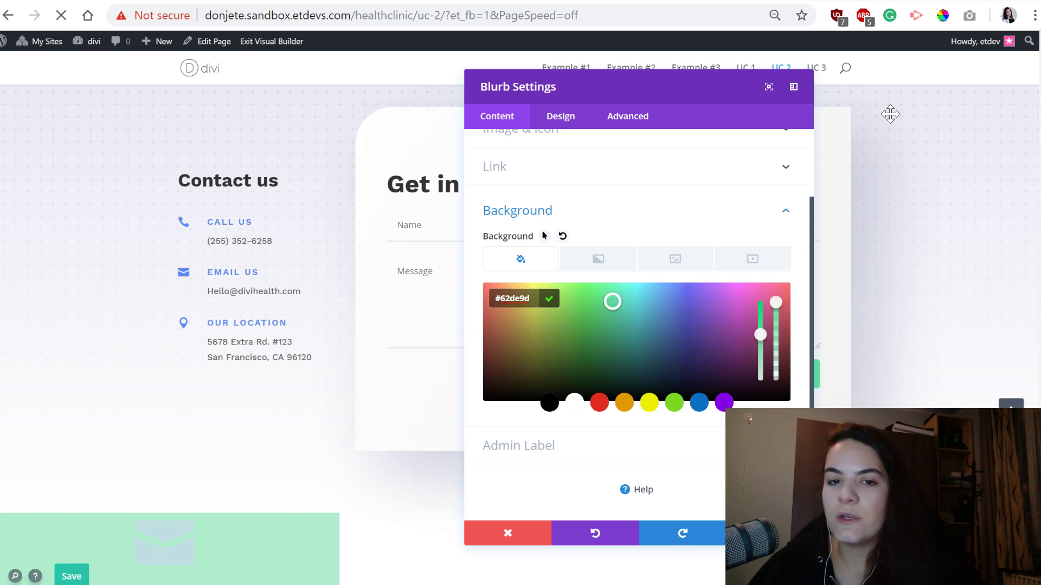
Make the blurb's icon white and enable a custom icon font size of 25px
click(559, 117)
click(553, 172)
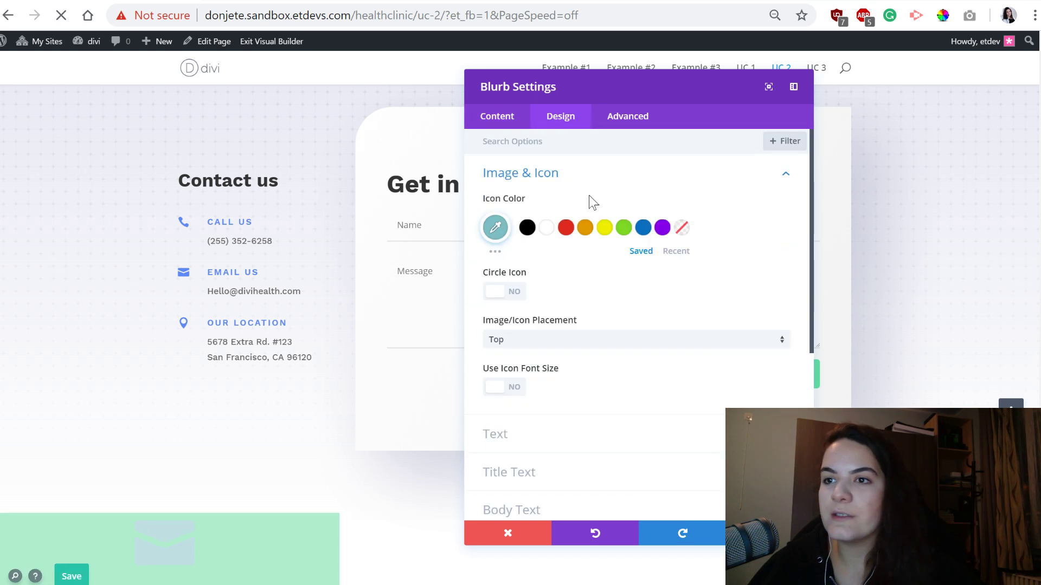
click(546, 230)
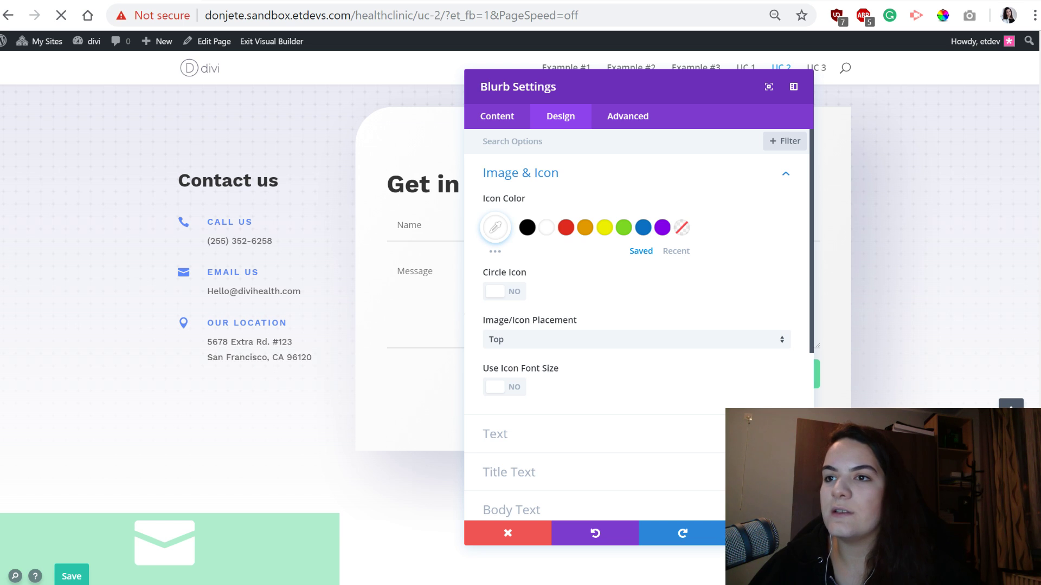
click(496, 387)
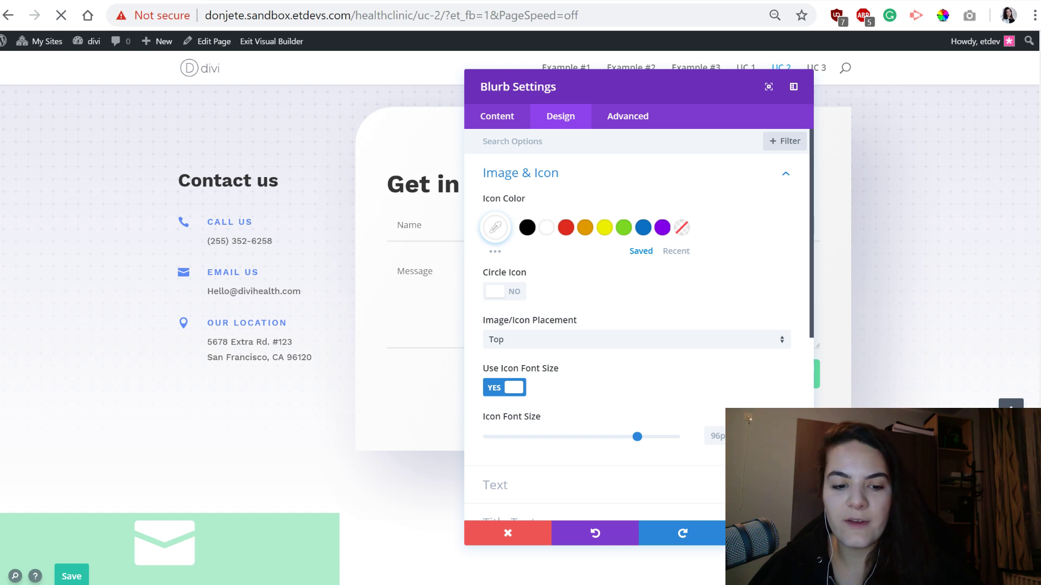
double_click(718, 435)
text(25px)
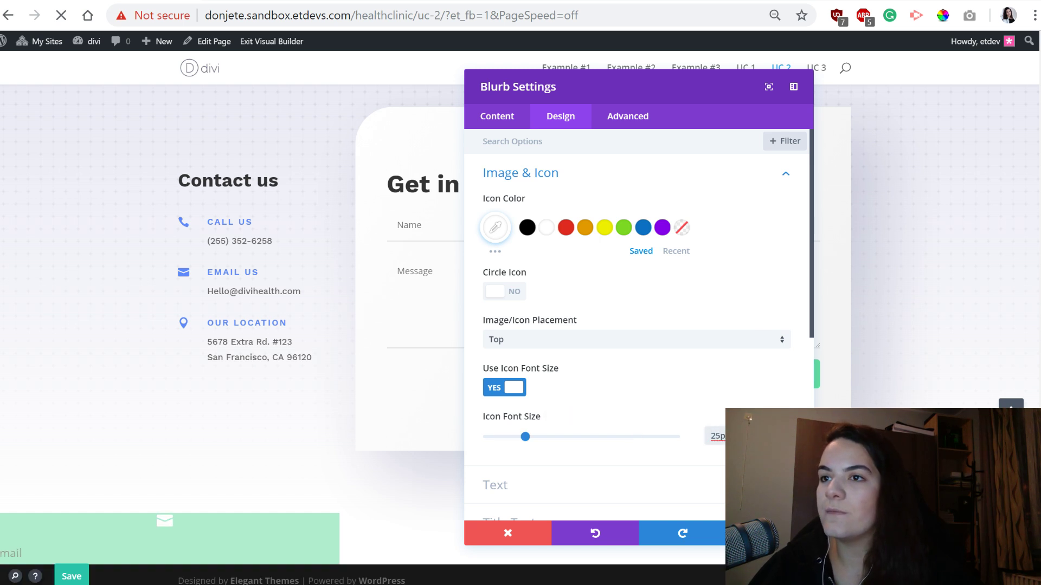
Style the blurb's title text with the Work Sans font, center alignment, white color and -1px letter spacing
scroll(506, 404, down, 4)
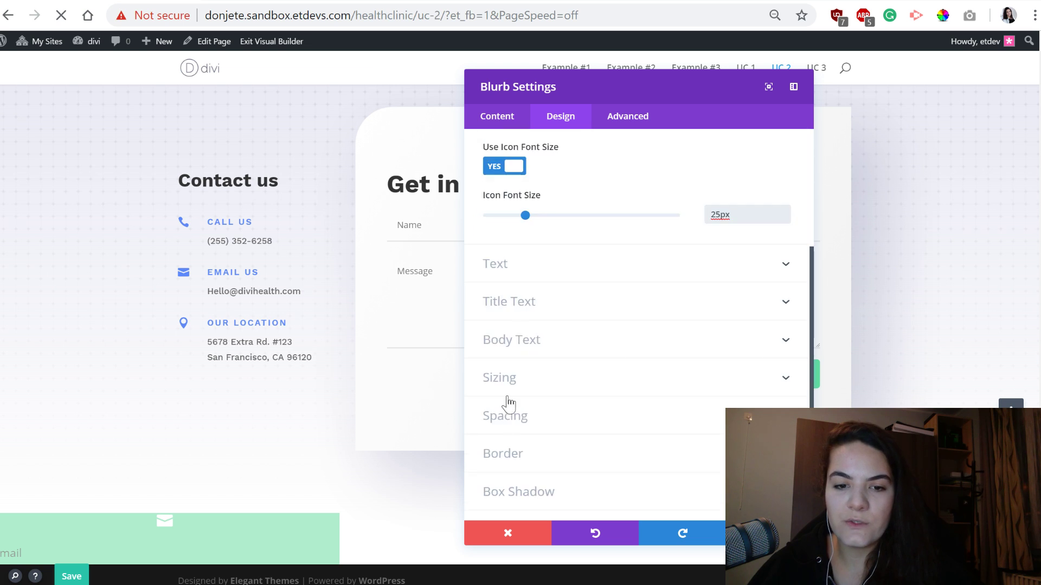
click(529, 307)
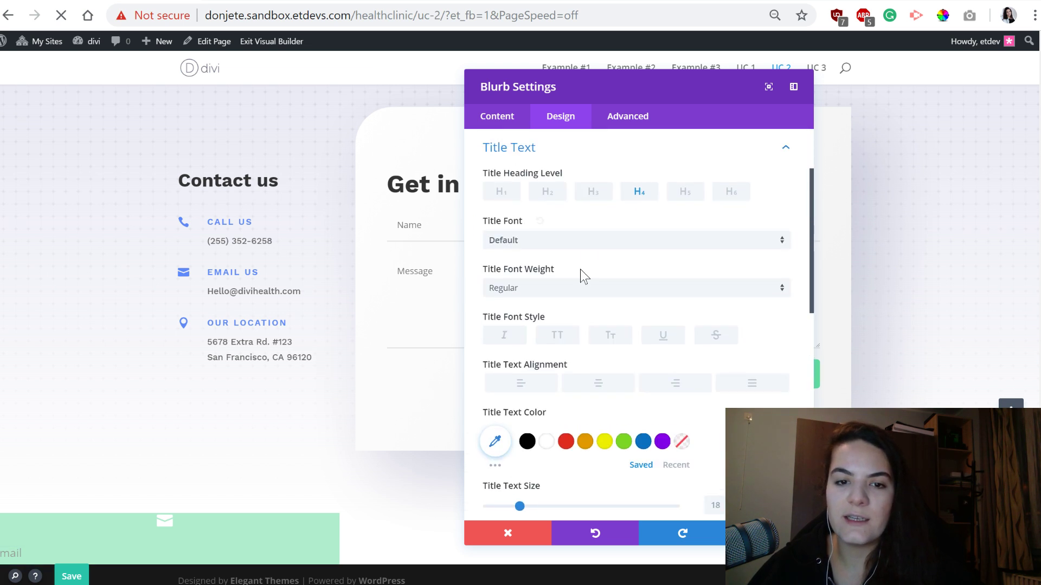
click(595, 249)
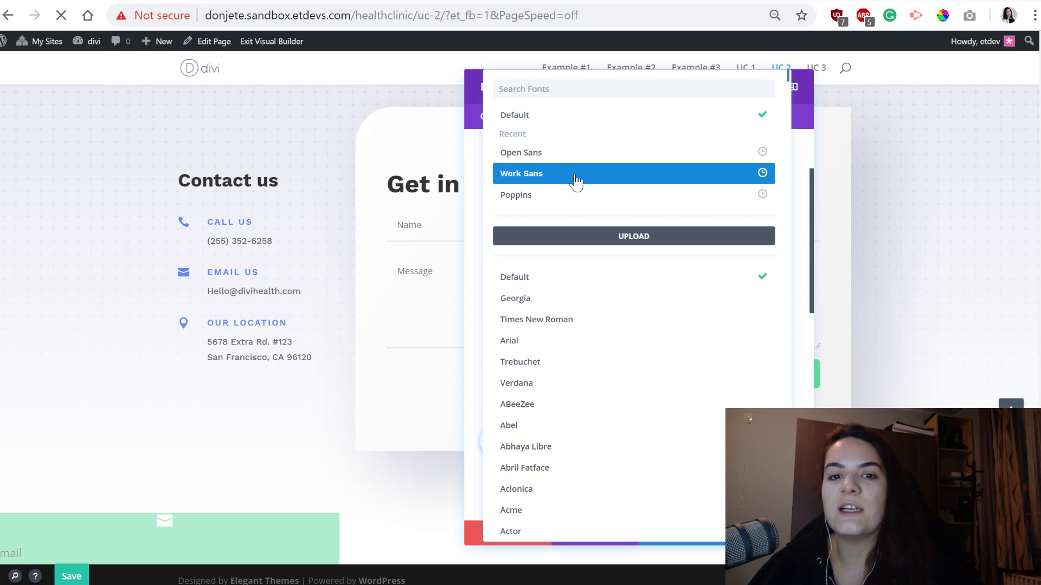
click(524, 182)
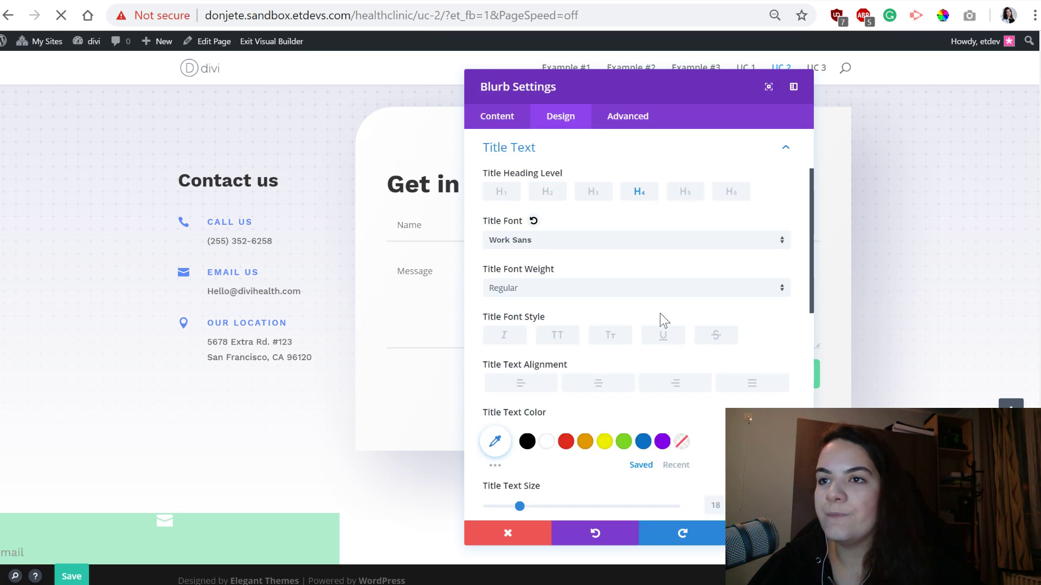
click(592, 388)
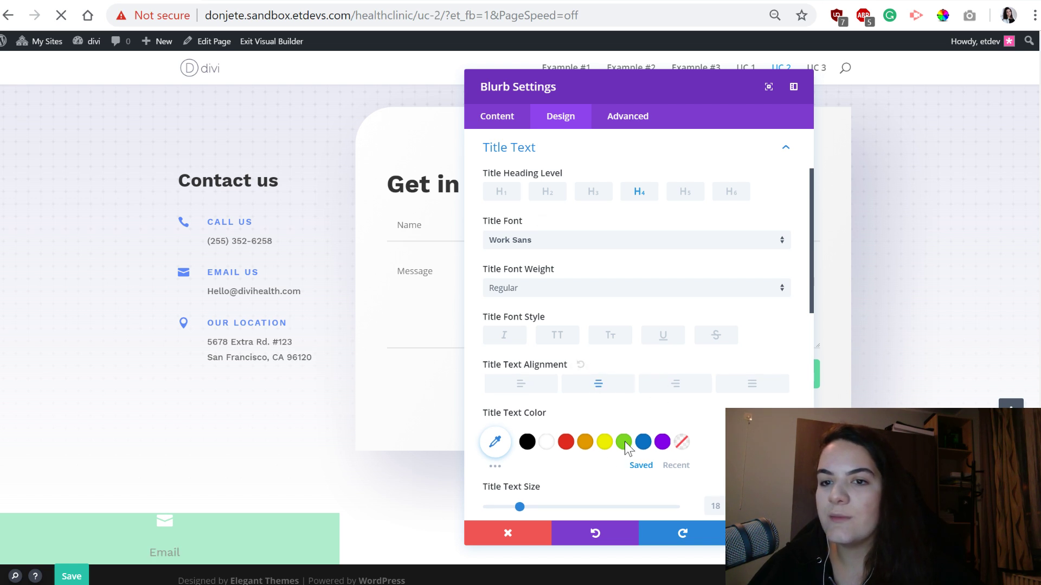
click(547, 448)
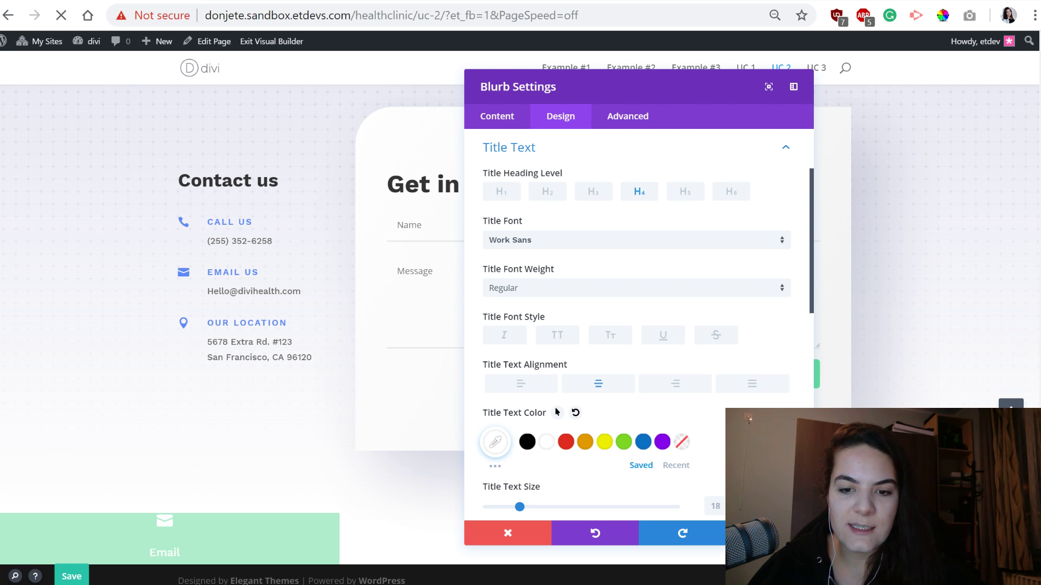
scroll(556, 412, down, 2)
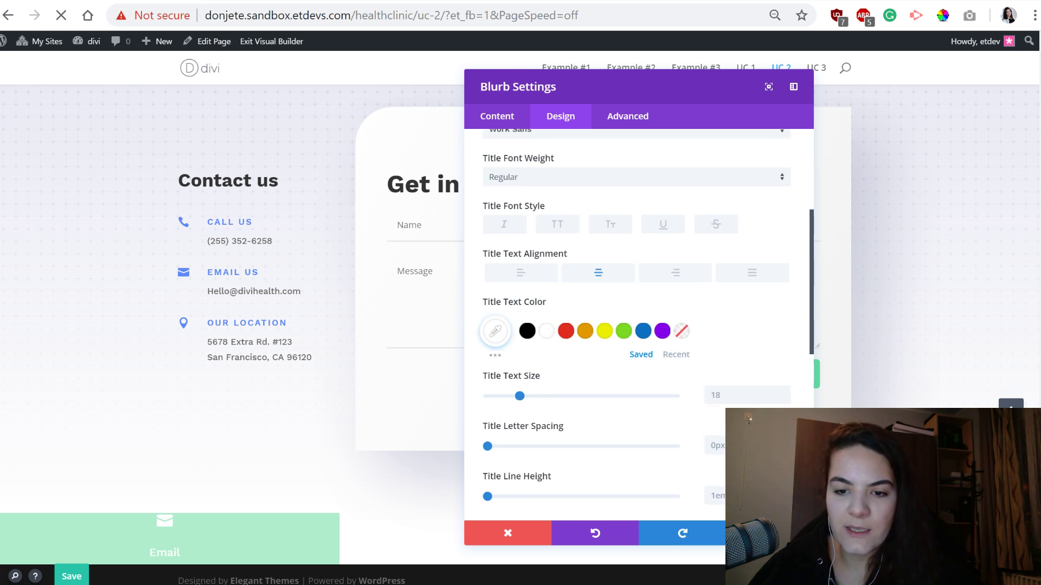
key(Down)
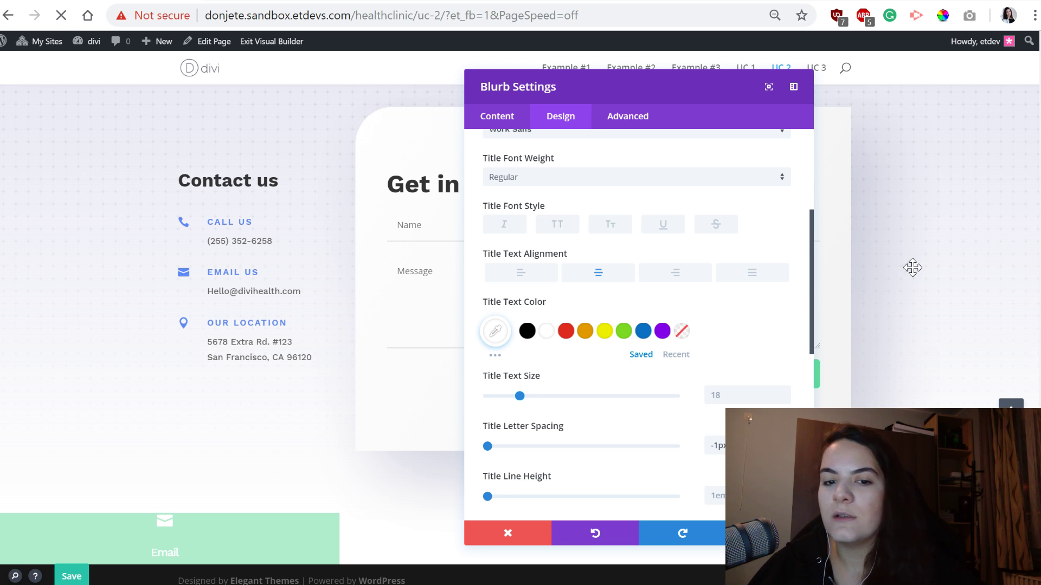
Set the blurb's custom top and bottom padding to 30px with the two values linked
scroll(577, 409, down, 8)
click(542, 309)
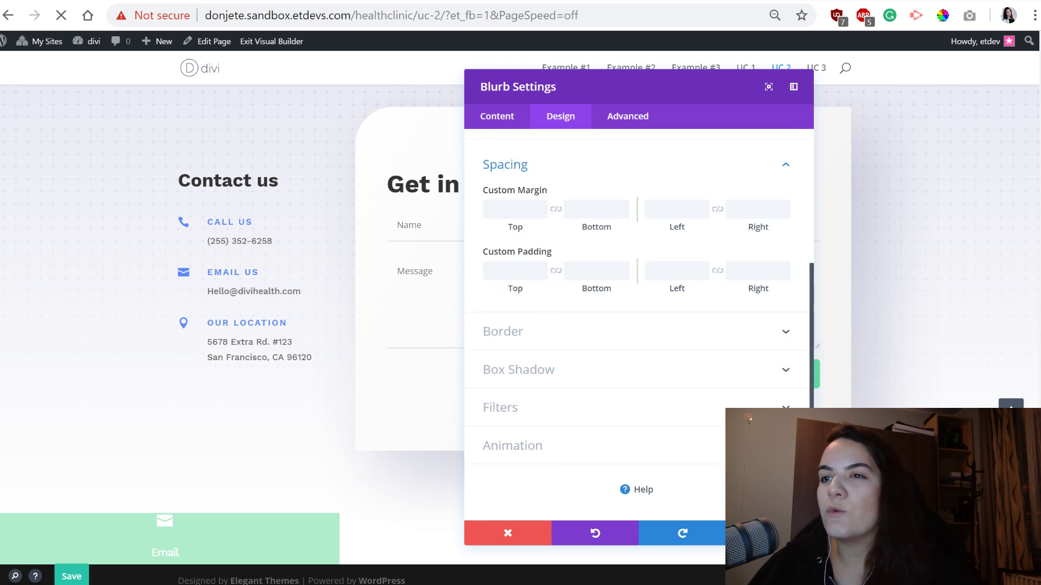
click(521, 274)
text(30px)
click(556, 271)
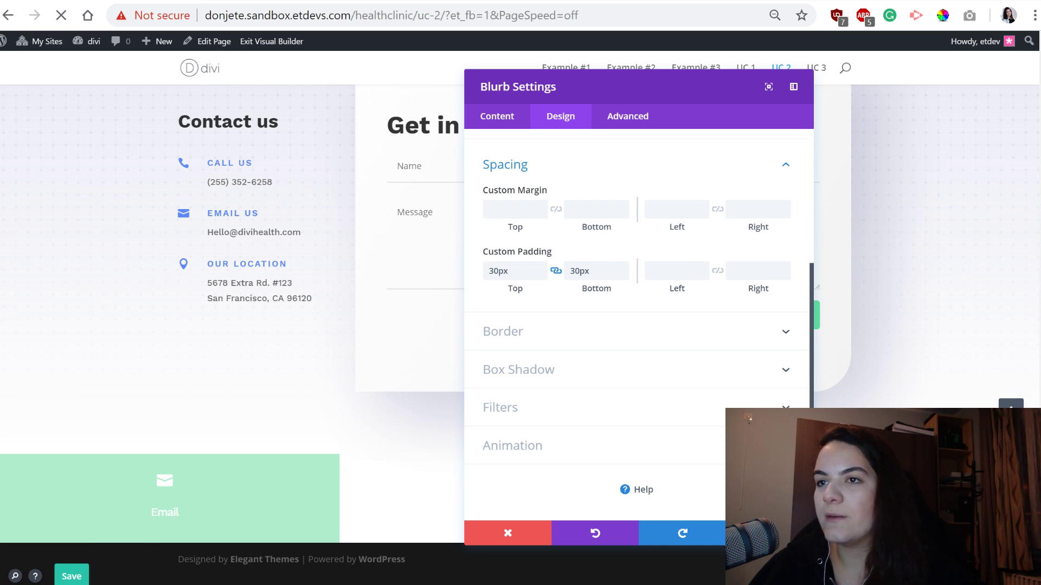
Unlink the blurb's rounded corners and set only the top-left corner radius to 15px
click(551, 333)
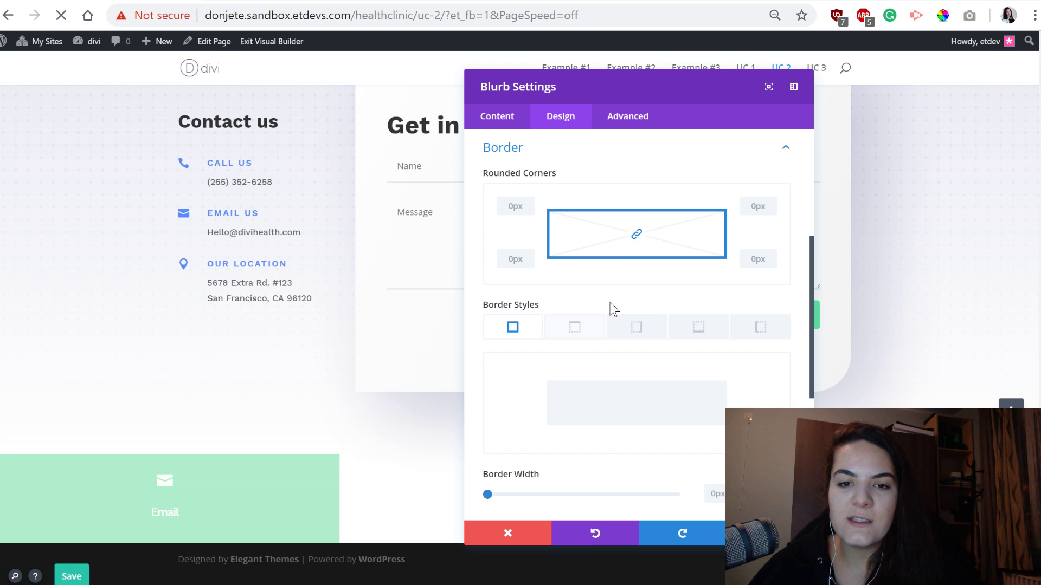
click(636, 237)
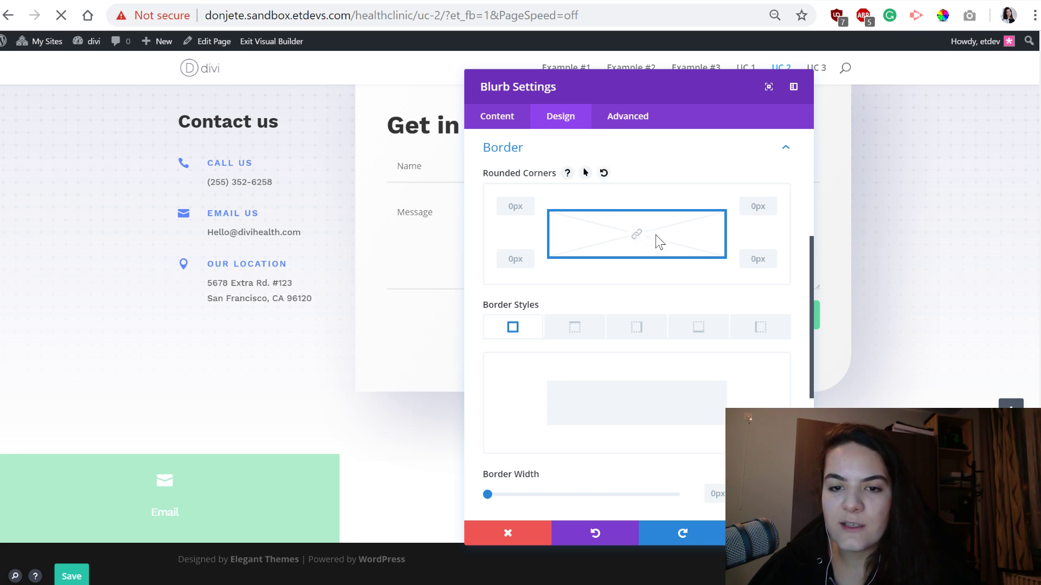
click(516, 206)
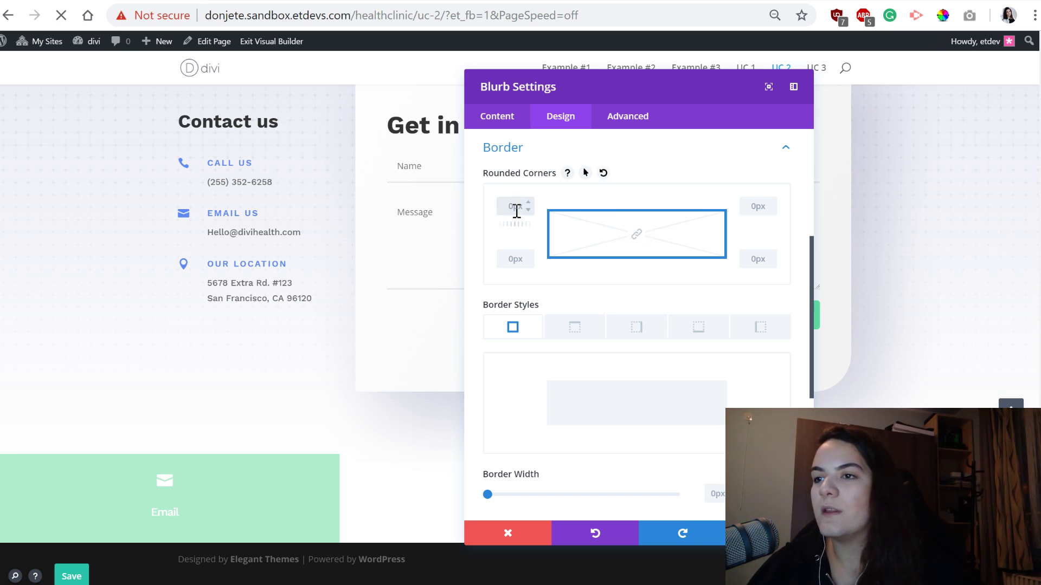
text(15px)
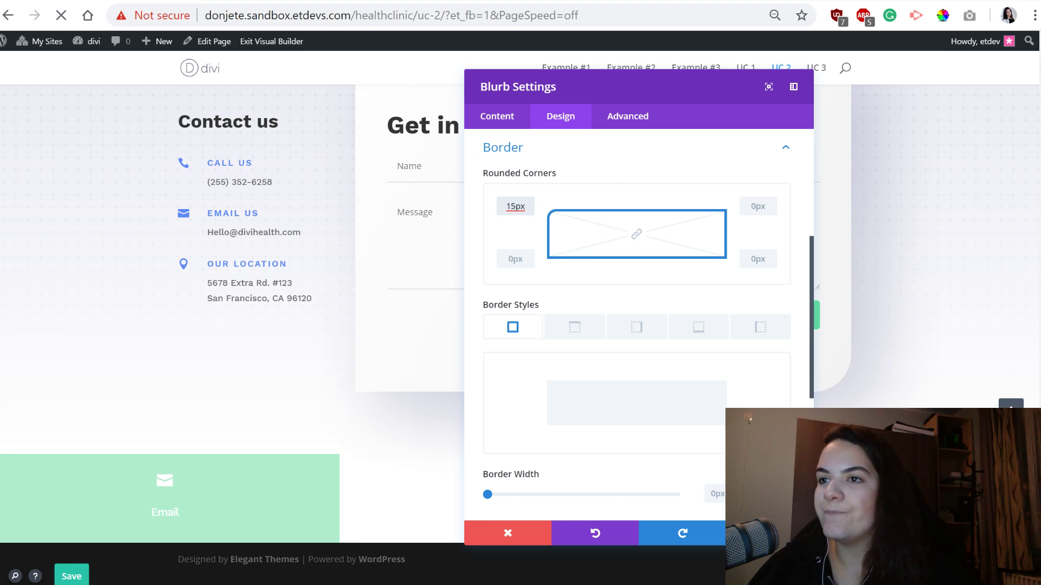
Apply the first box shadow preset to the Email blurb and set its blur strength to 80px
scroll(494, 429, down, 5)
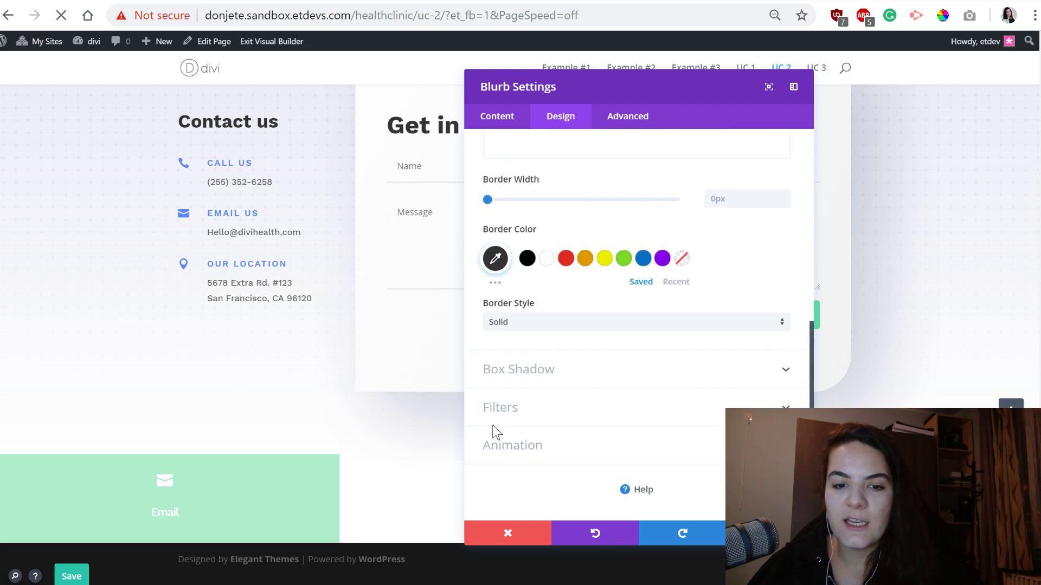
click(541, 367)
click(602, 317)
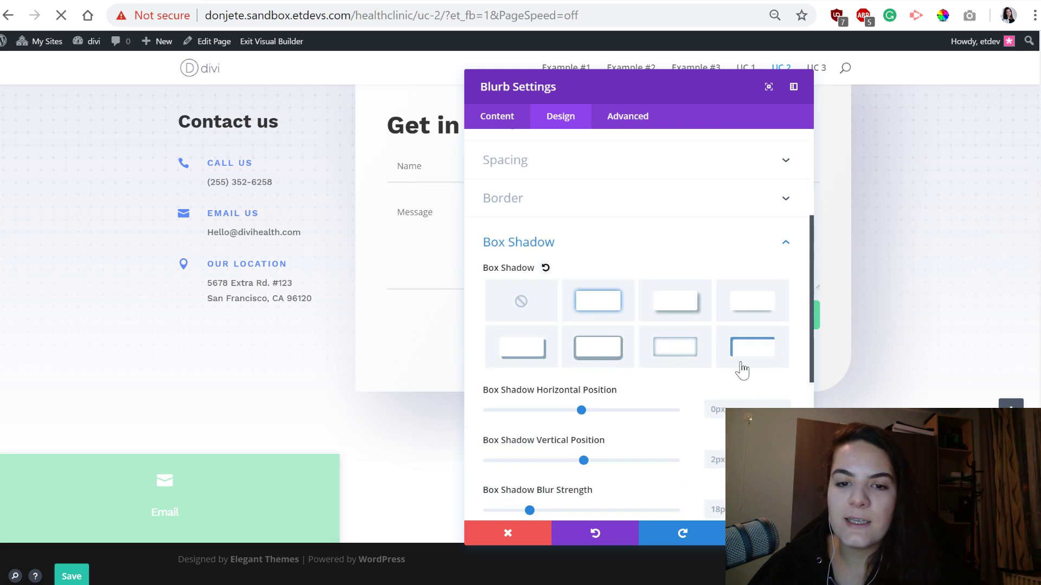
scroll(737, 369, down, 2)
click(735, 399)
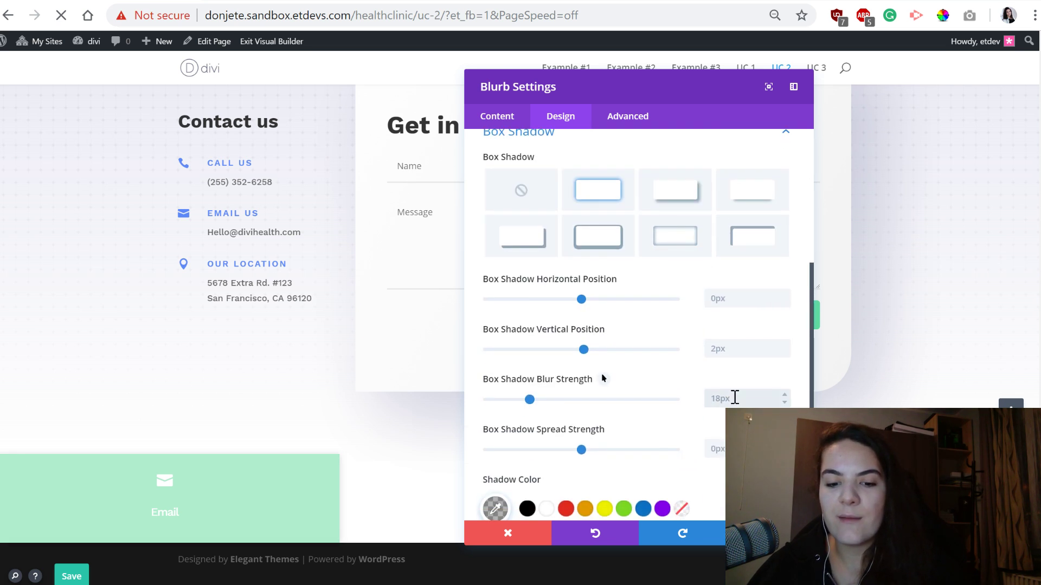
text(80)
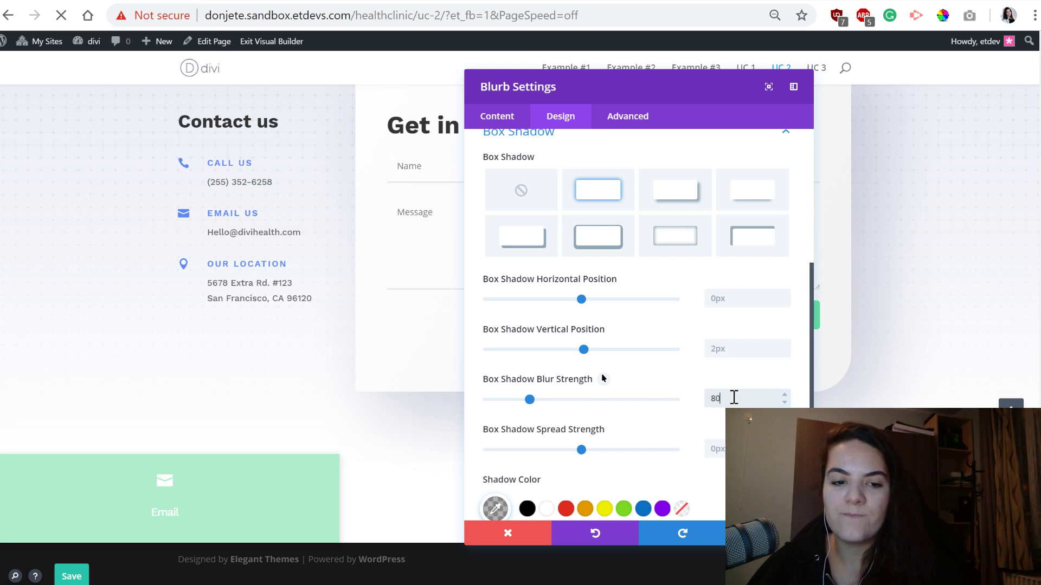
text(px)
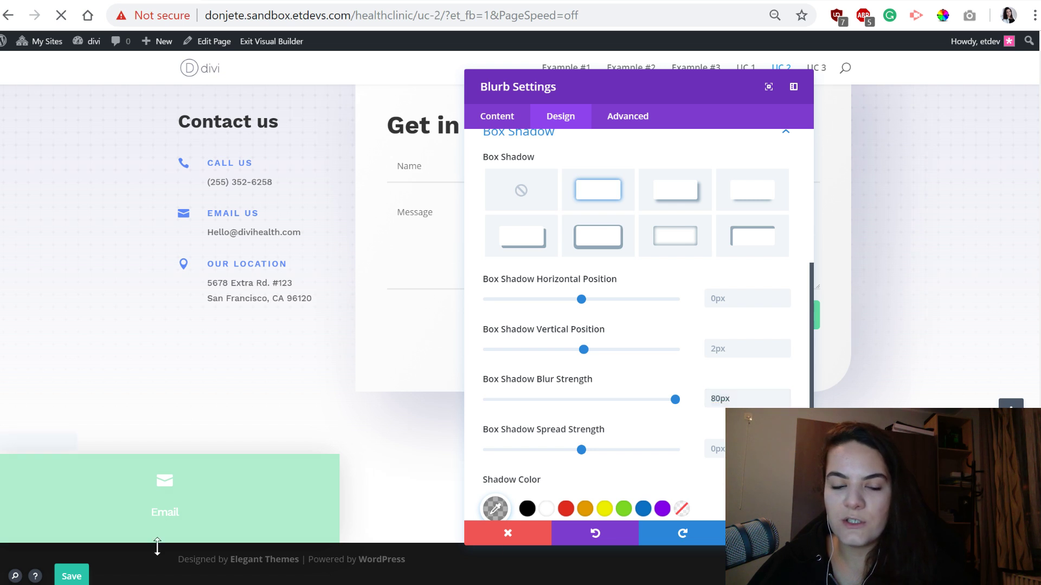
Save the page and place copies of the Email blurb in the second and third columns
click(71, 576)
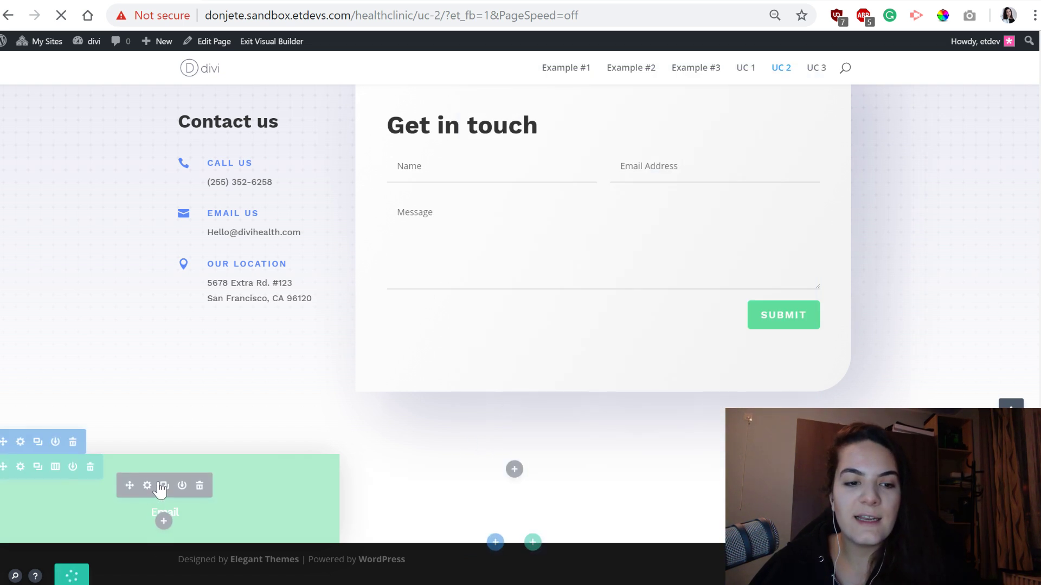
drag(130, 481, 535, 477)
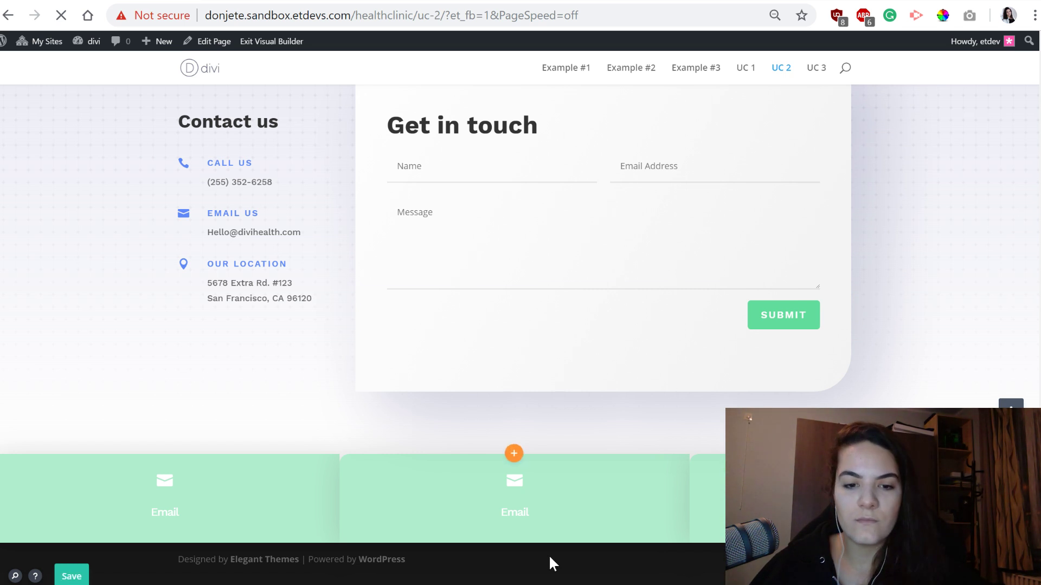
Change the background color of the blurb in the middle column to #3d3d3d
mouse_move(478, 495)
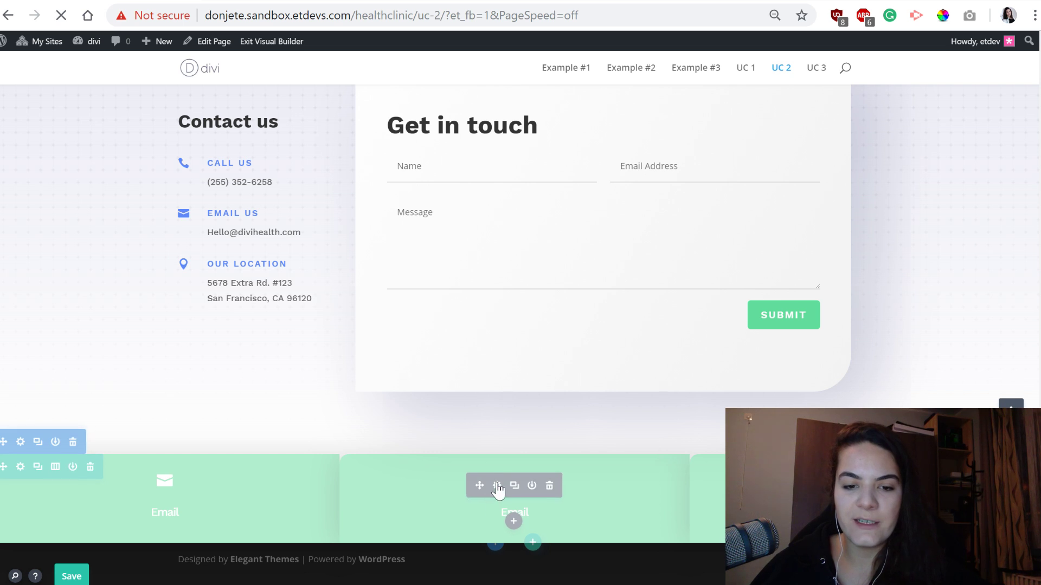
click(497, 487)
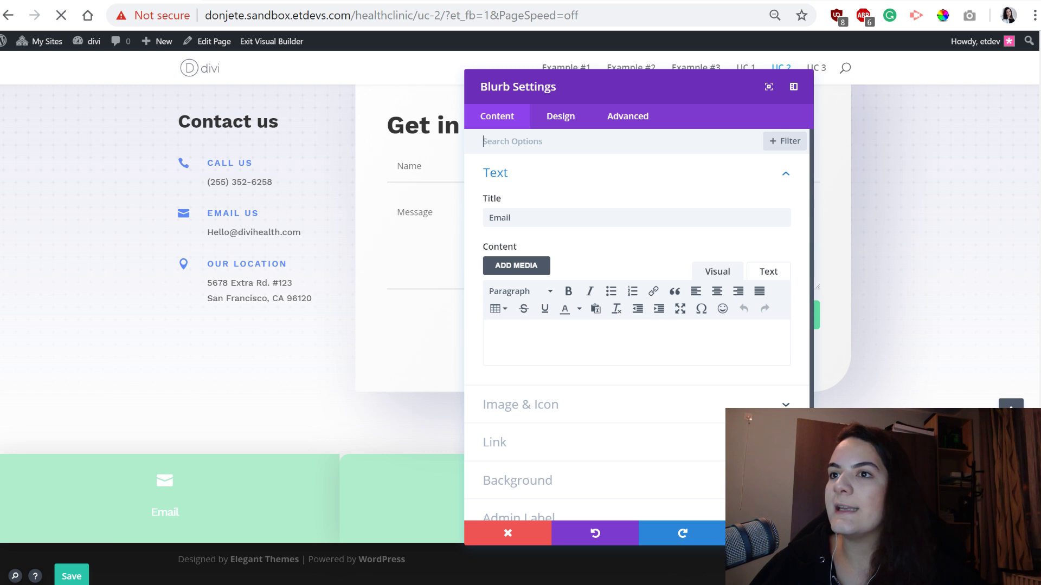
click(600, 488)
click(579, 328)
text(#3d3d3d)
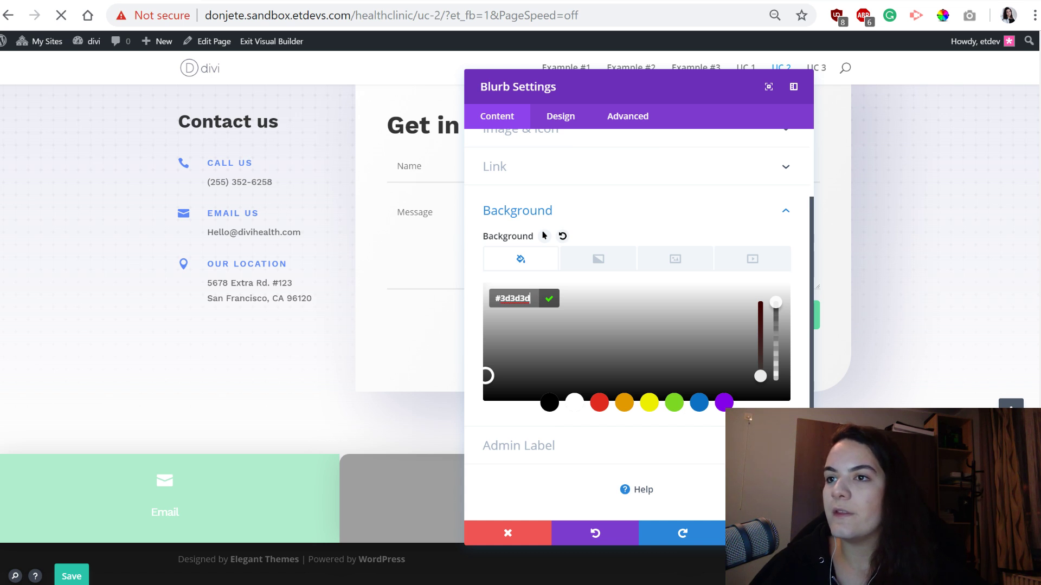
Give the middle blurb a custom top margin of -20px
click(550, 116)
click(564, 371)
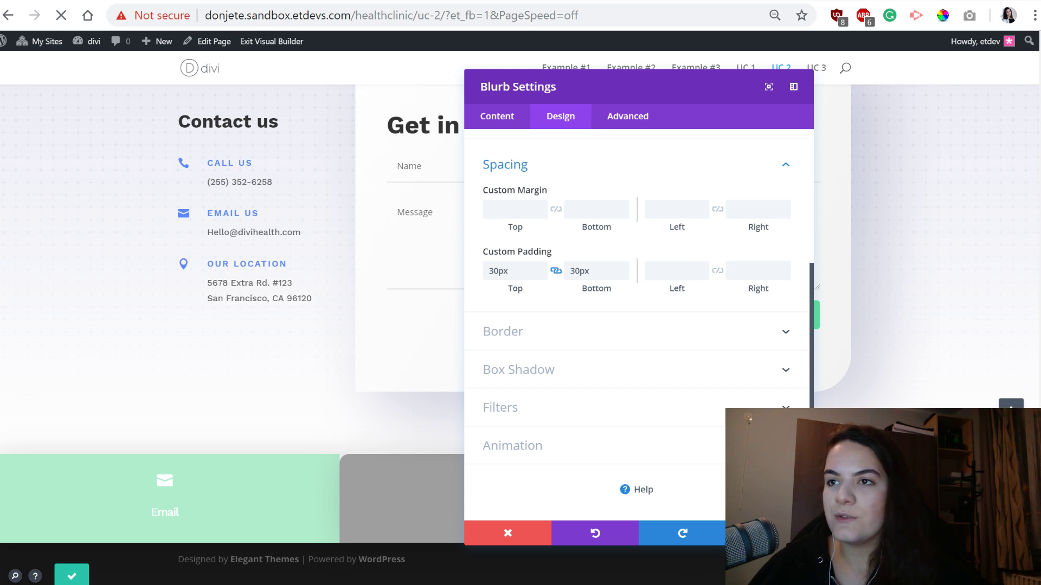
click(492, 209)
text(-20px)
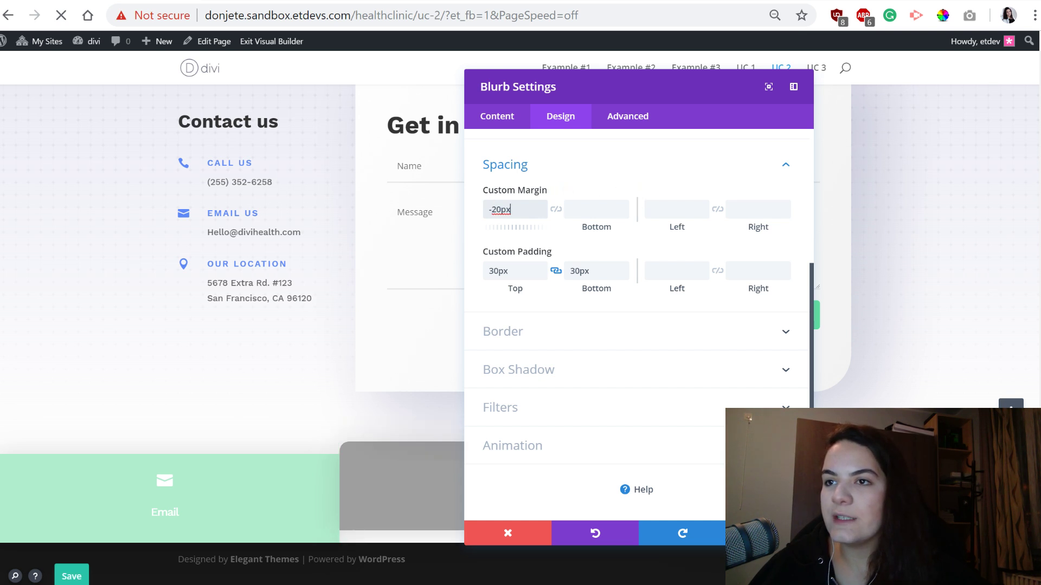
click(769, 533)
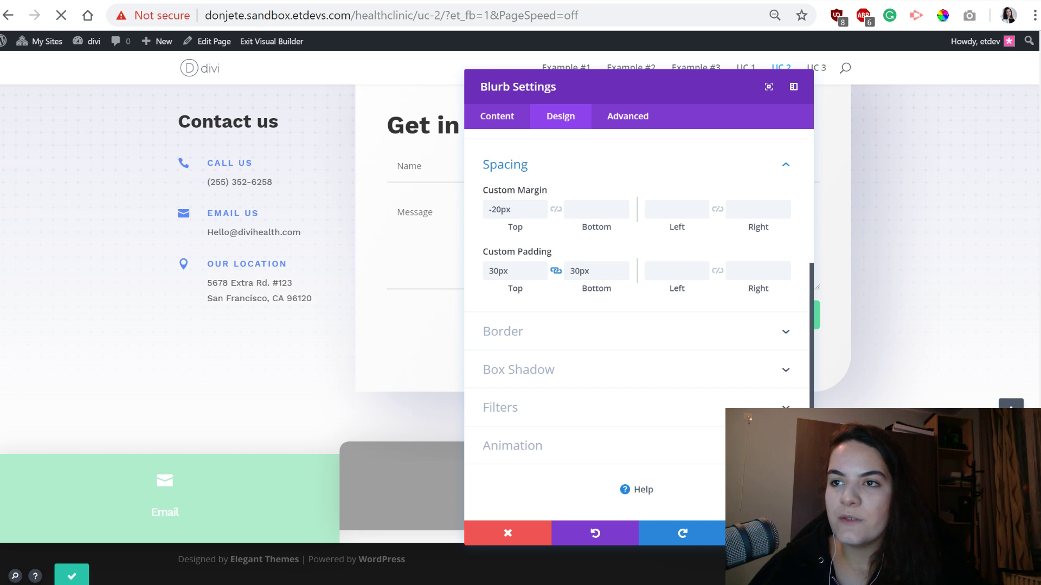
Unlink the middle blurb's top and bottom padding and set the top padding to 50px
click(556, 270)
click(513, 277)
double_click(513, 277)
text(50px)
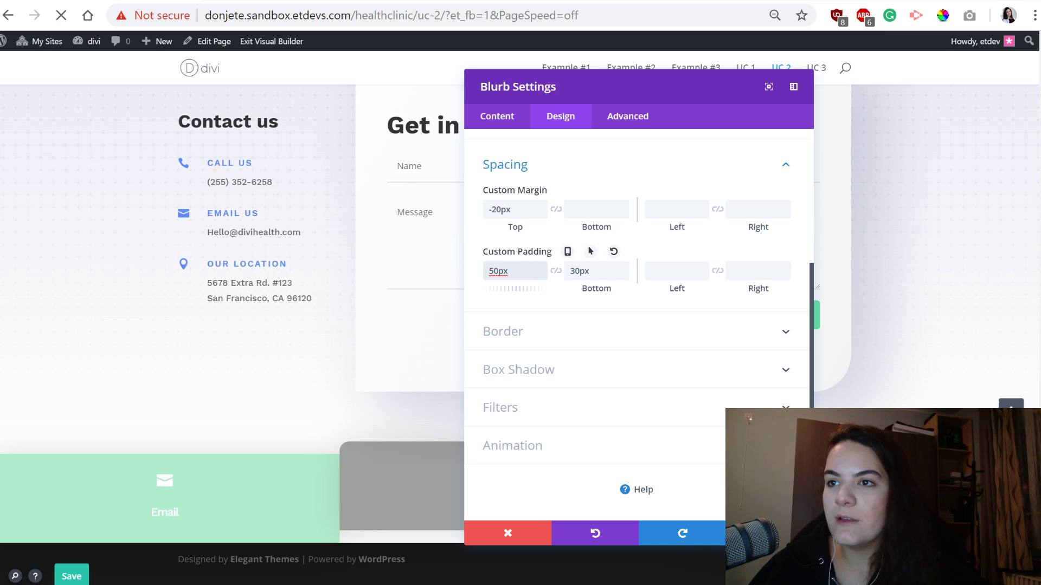
click(769, 534)
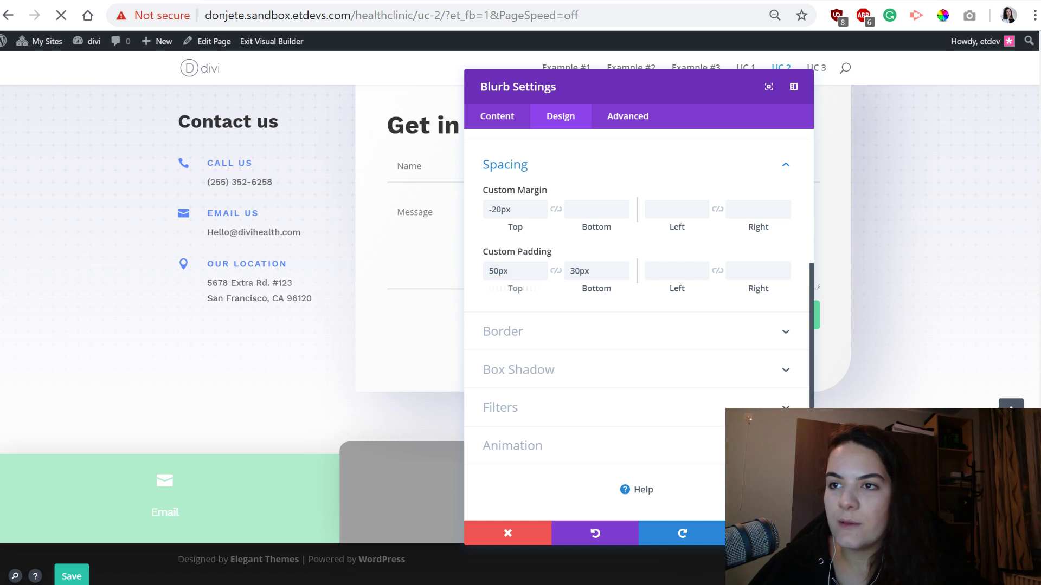
click(611, 272)
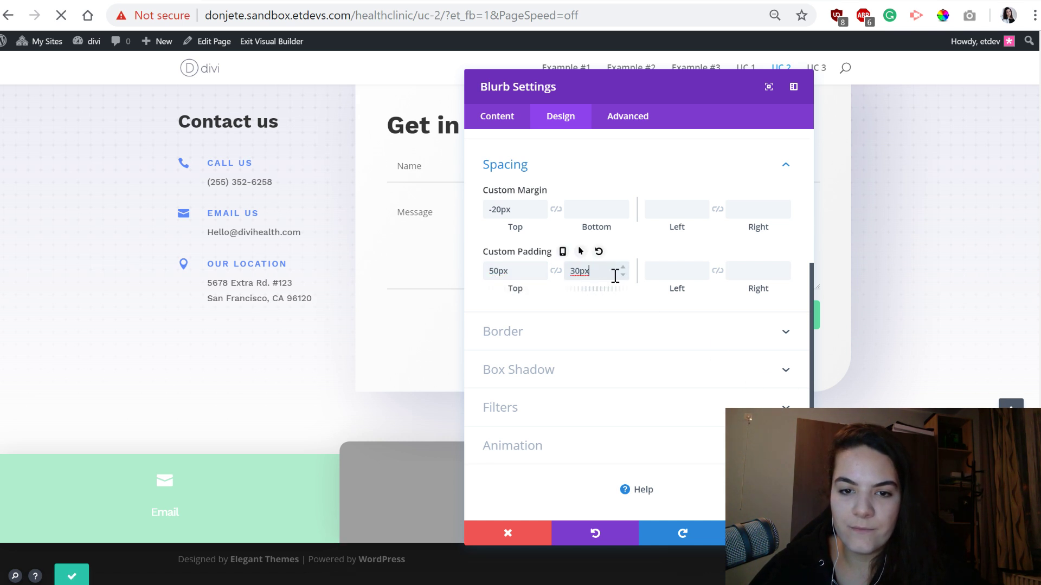
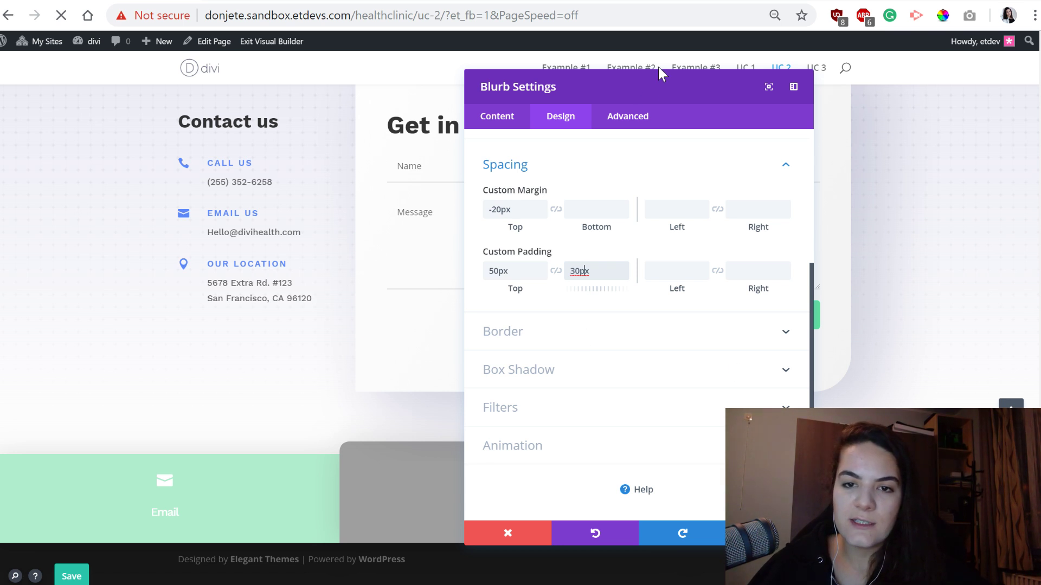
Set the middle blurb's top-right corner radius to 15px and save its settings
drag(645, 96, 410, 120)
click(270, 332)
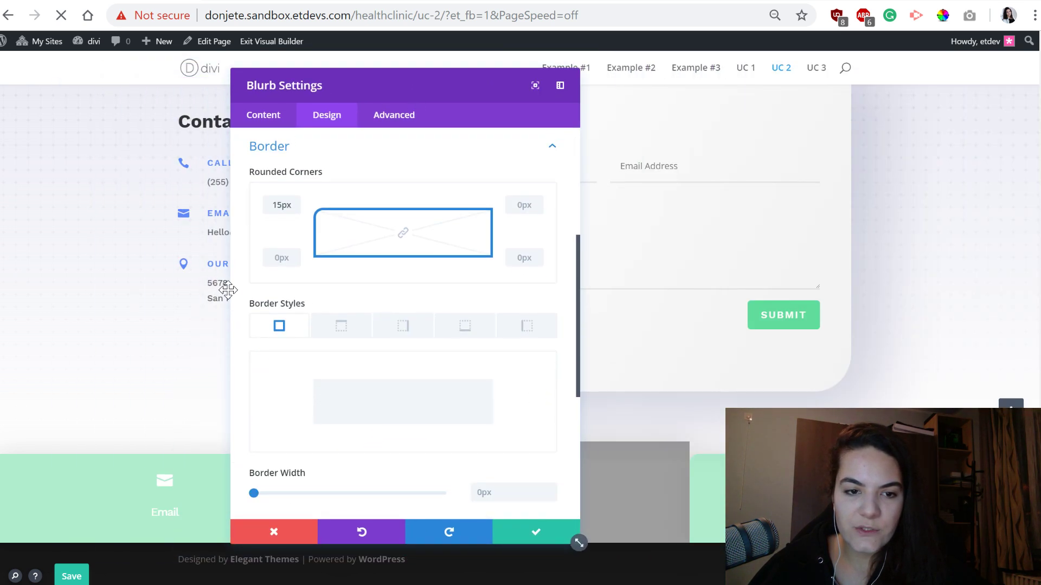
click(521, 206)
text(15px)
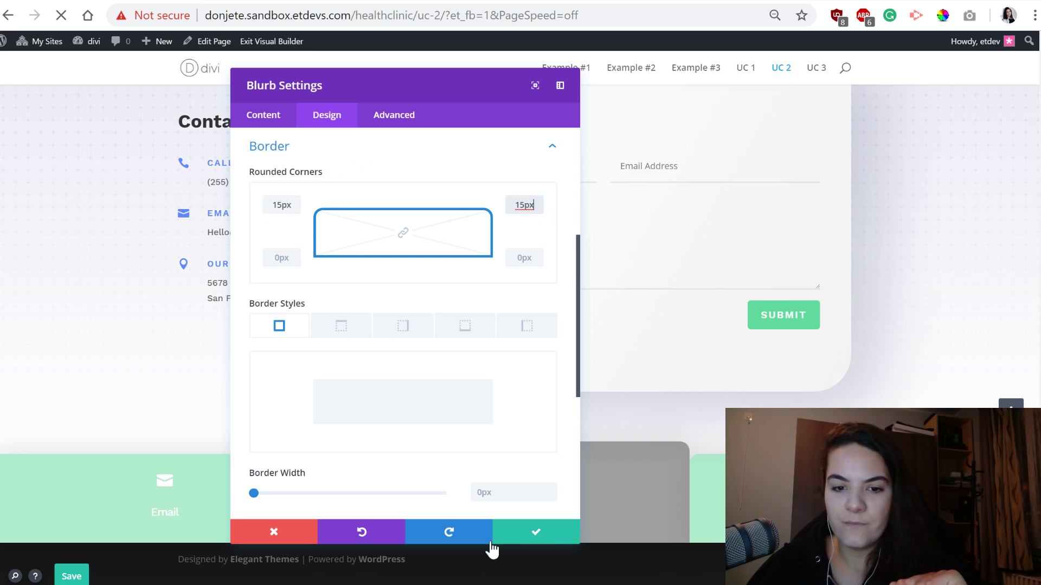
click(509, 533)
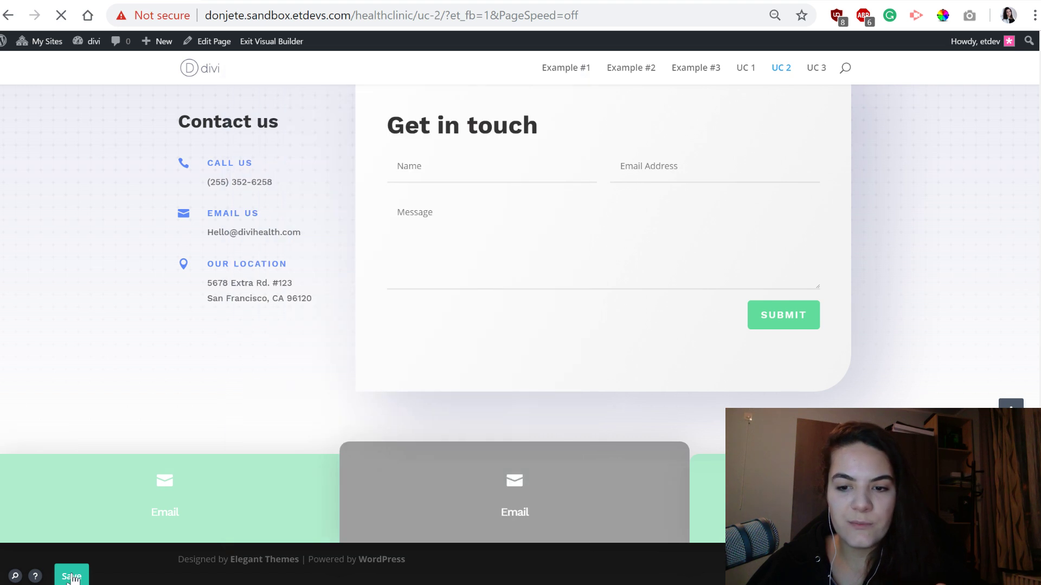
Change the background color of the blurb in the third column to #000000
click(835, 499)
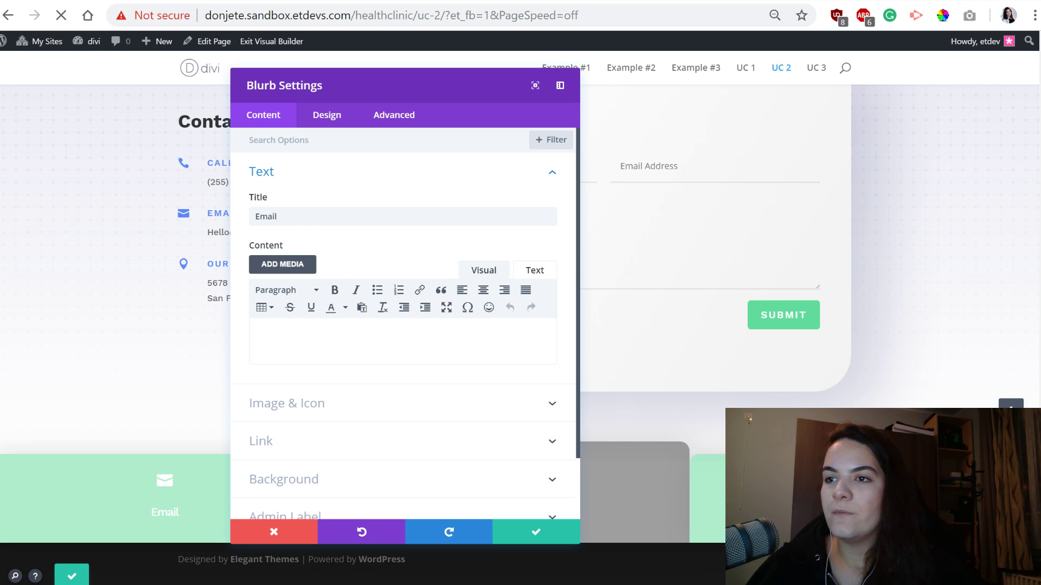
click(349, 475)
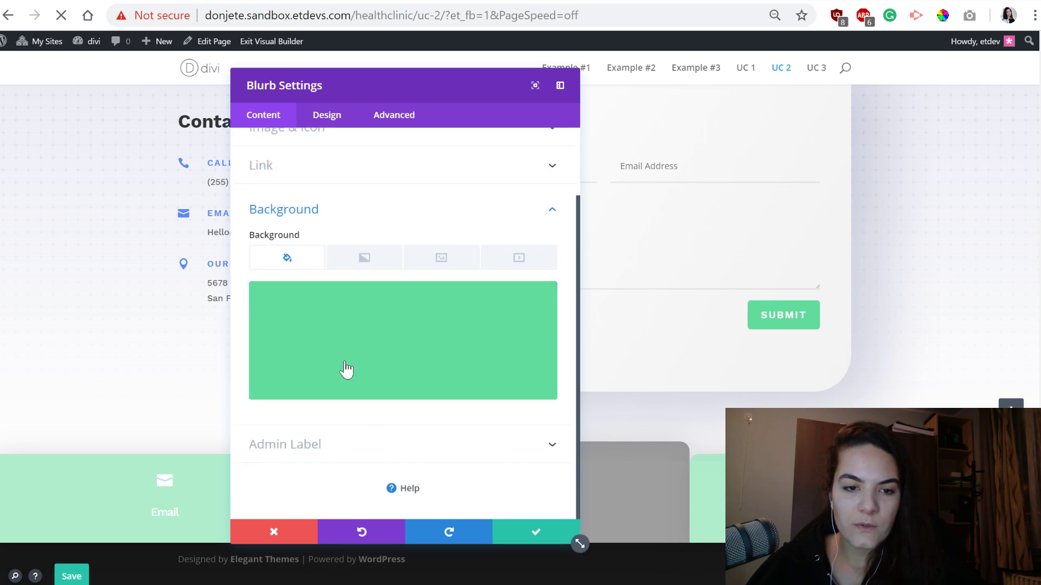
click(345, 368)
click(274, 297)
key(ctrl+a)
text(#000000)
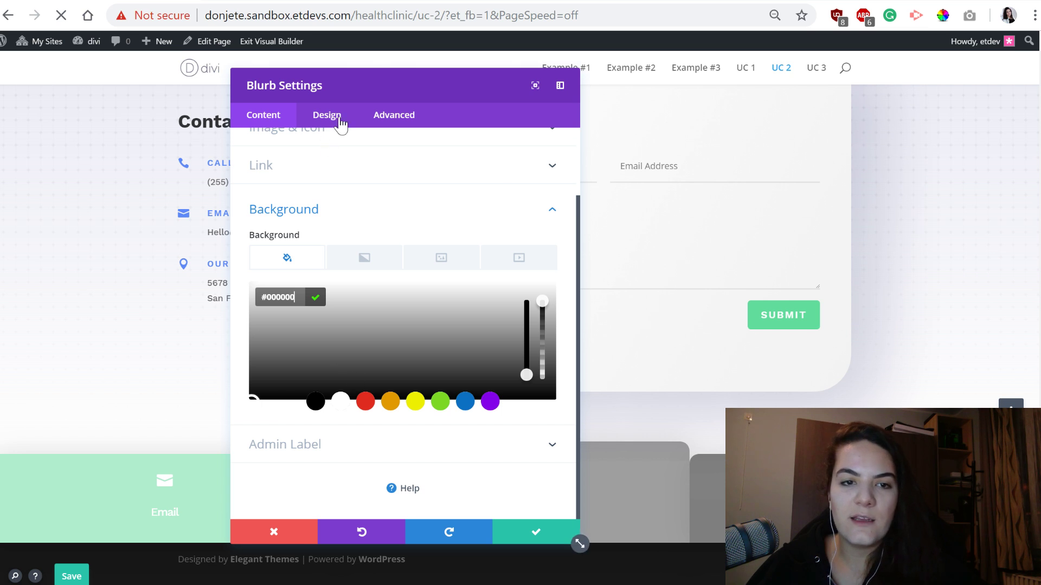
Clear the third blurb's top-left corner radius, set its top-right radius to 15px, and save the blurb and page
click(328, 117)
click(286, 398)
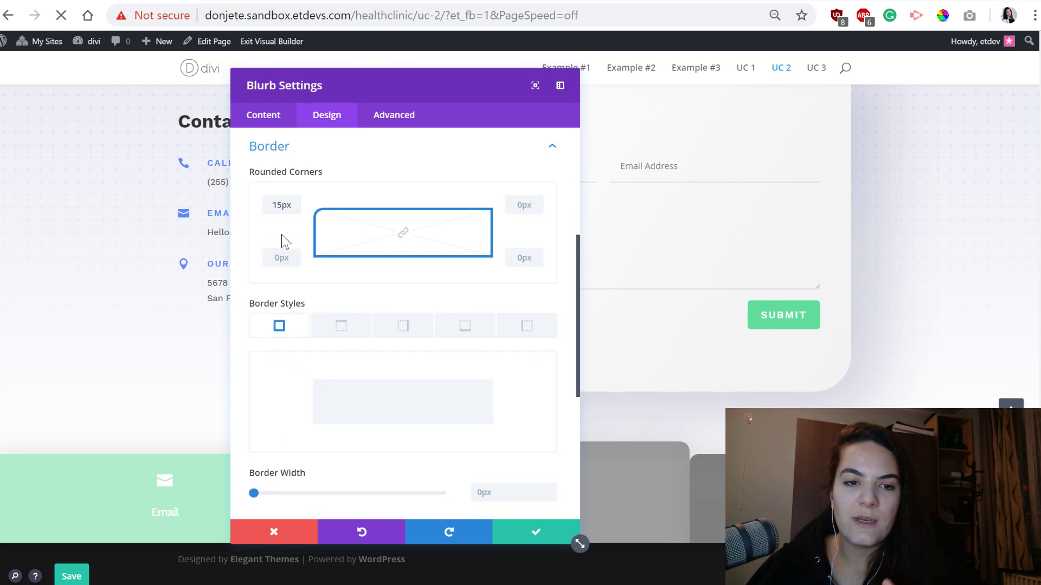
click(279, 204)
double_click(274, 204)
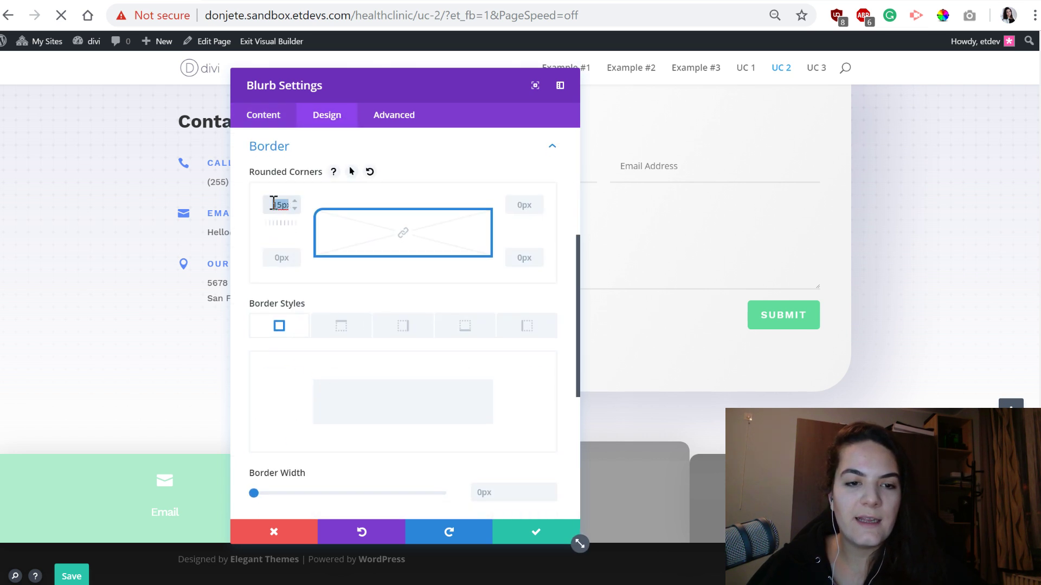
key(BackSpace)
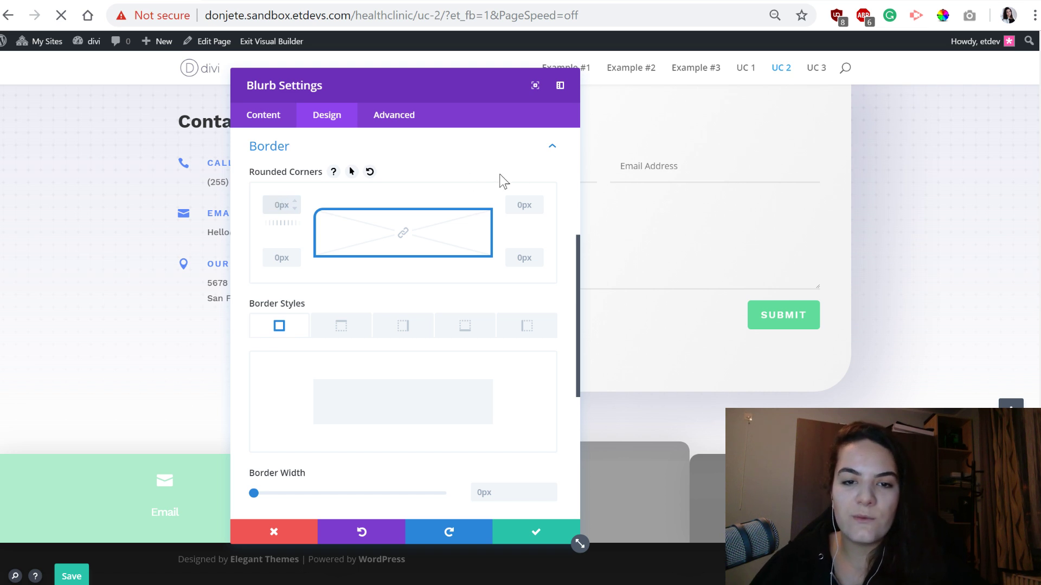
click(518, 206)
text(15px)
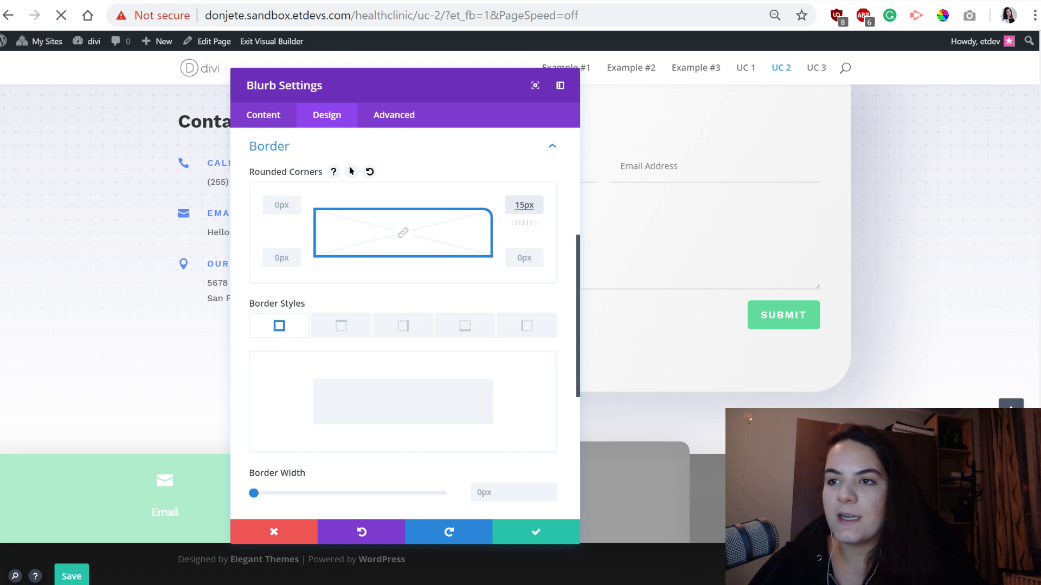
click(540, 531)
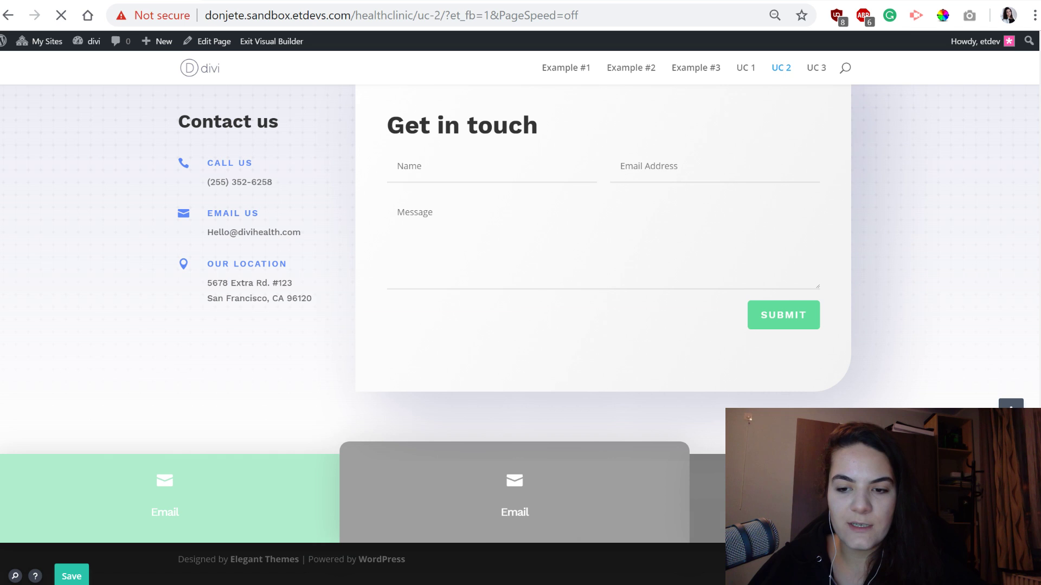
click(69, 577)
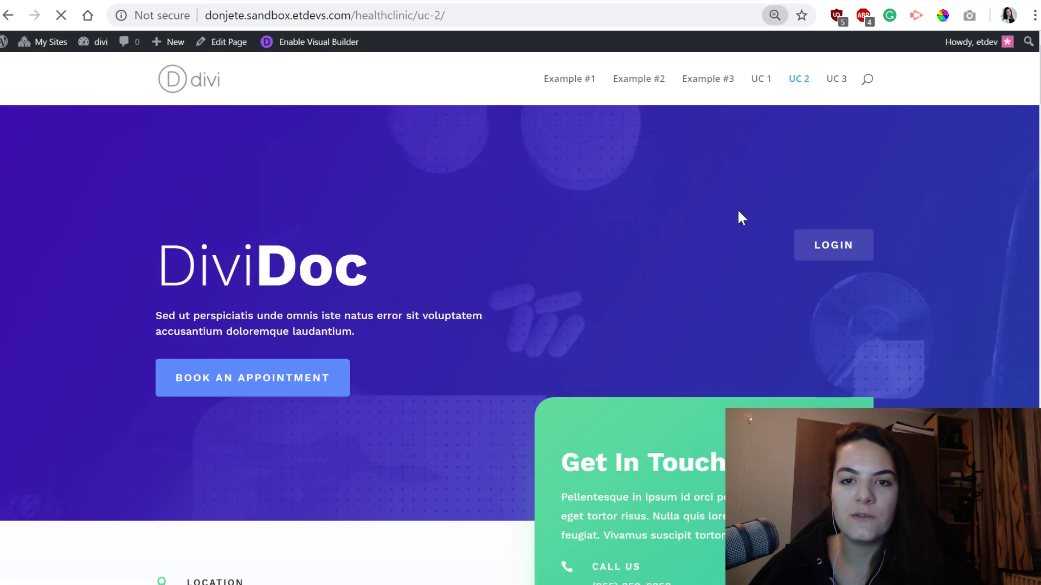
Check the three-column fixed bar on the live UC 2 page in its mobile layout while moving down the page
key(ctrl+plus)
key(ctrl+plus)
key(ctrl+plus)
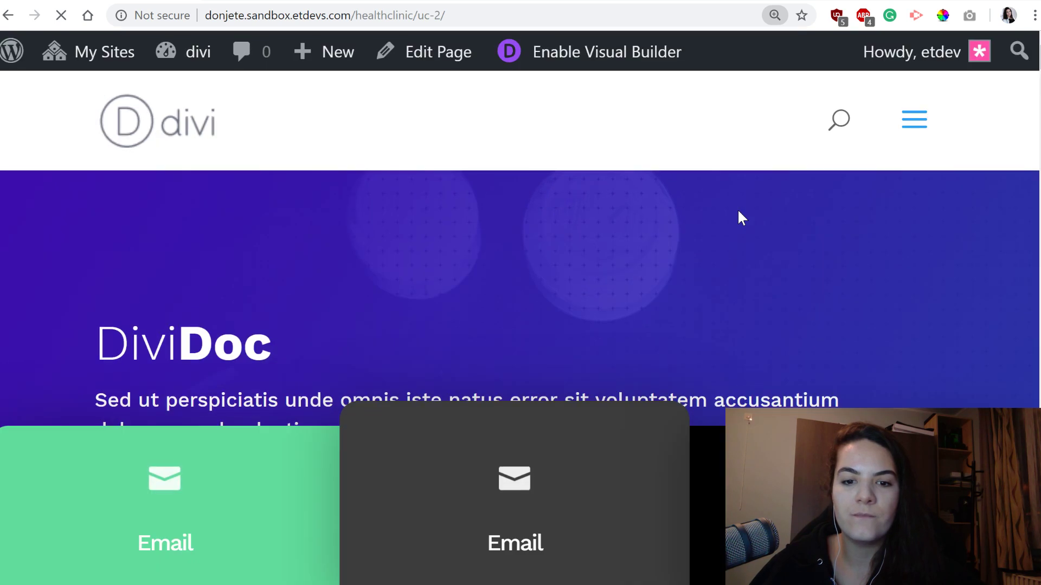
scroll(732, 223, down, 5)
scroll(664, 293, down, 14)
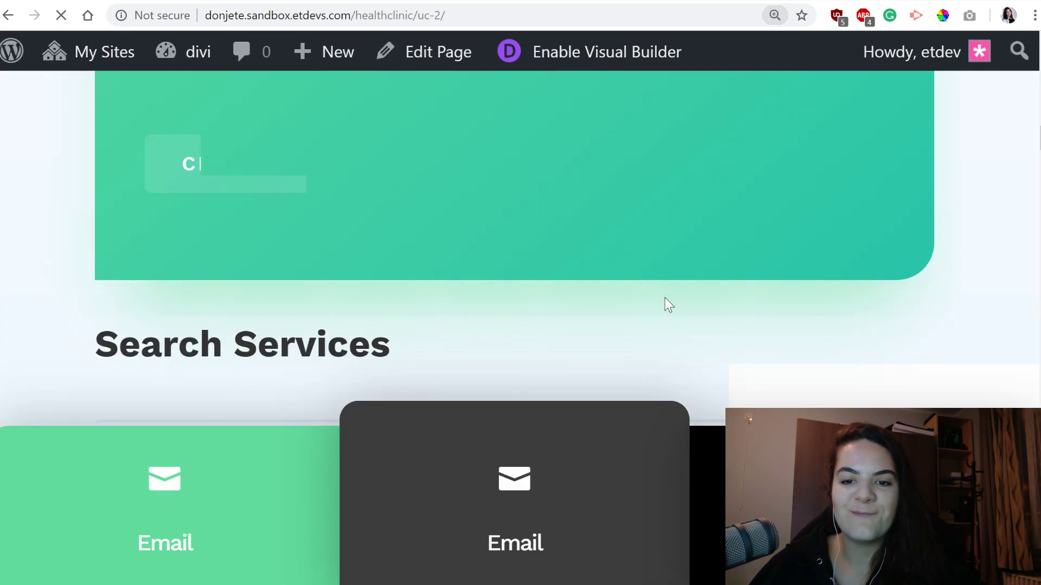
Open the Example #3 page in its mobile layout and examine its wavy fixed contact bar while moving through the page
scroll(667, 304, up, 6)
scroll(675, 315, up, 10)
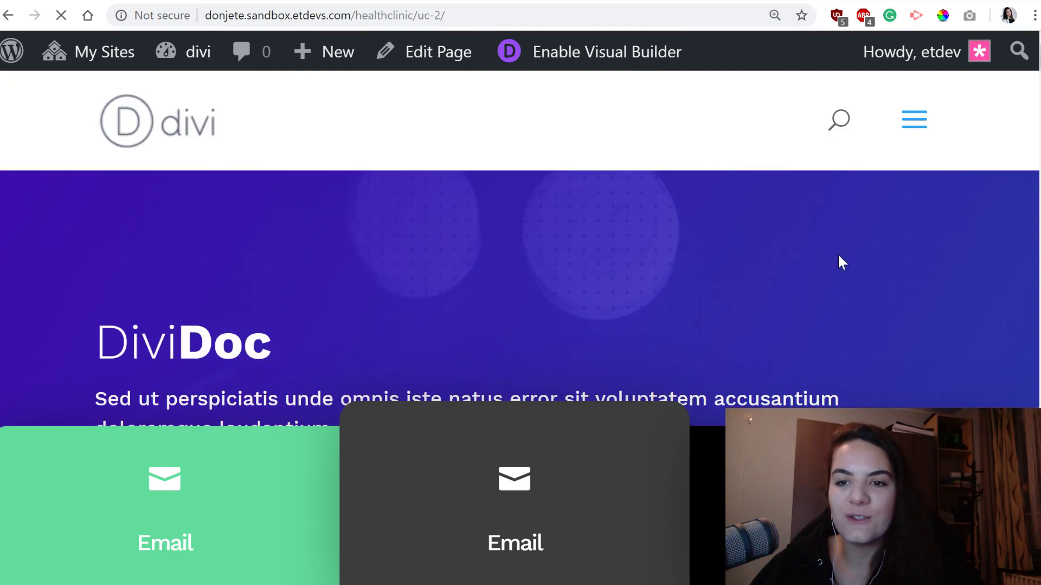
click(914, 125)
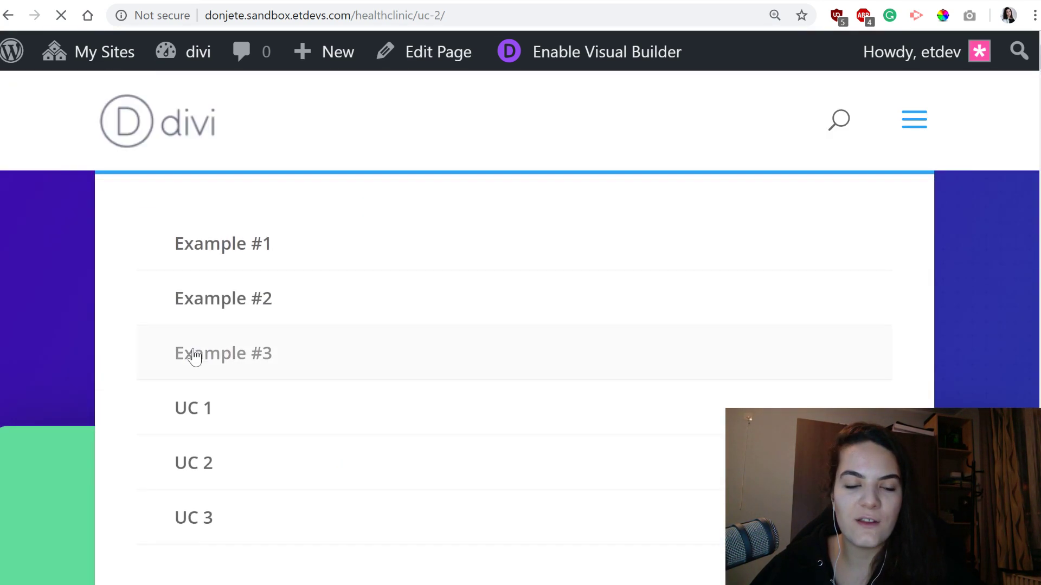
click(194, 357)
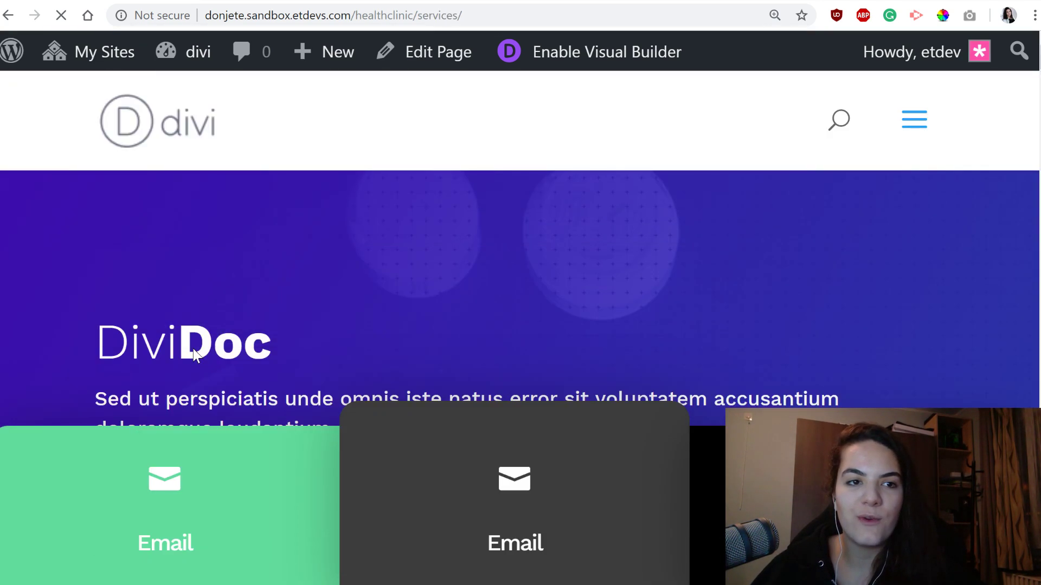
scroll(507, 259, down, 10)
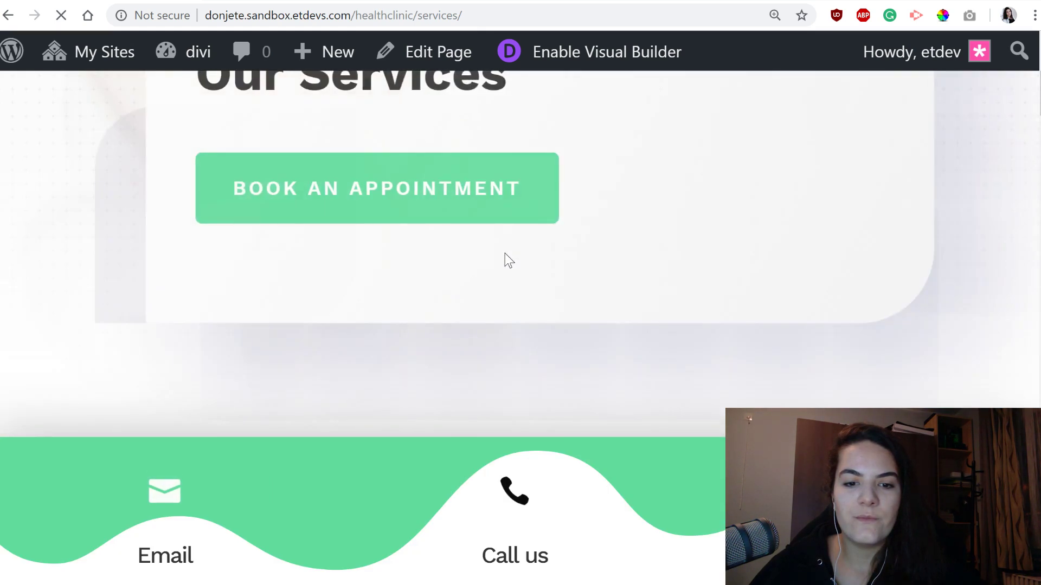
scroll(377, 353, down, 15)
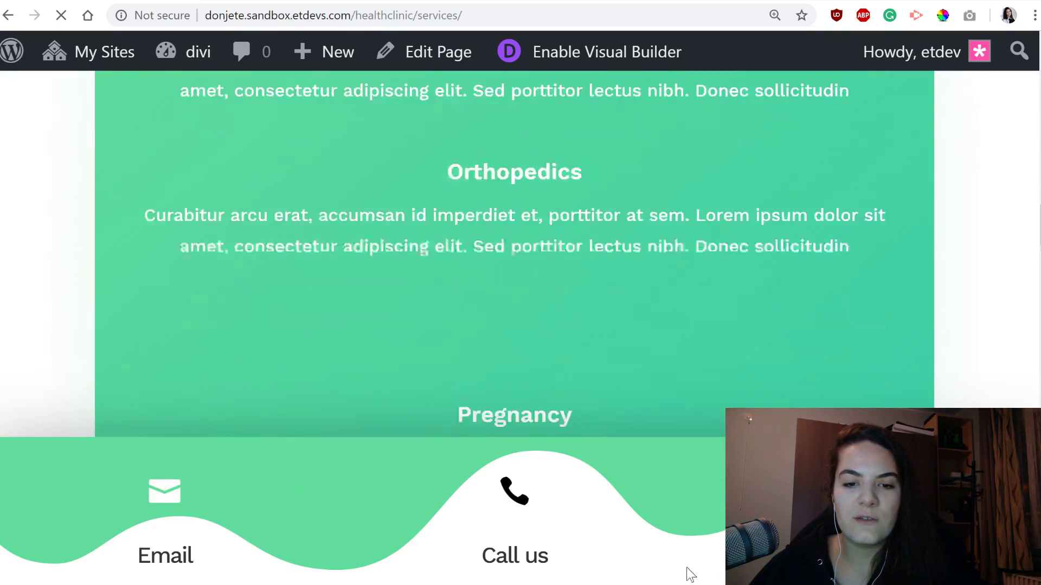
scroll(893, 229, up, 15)
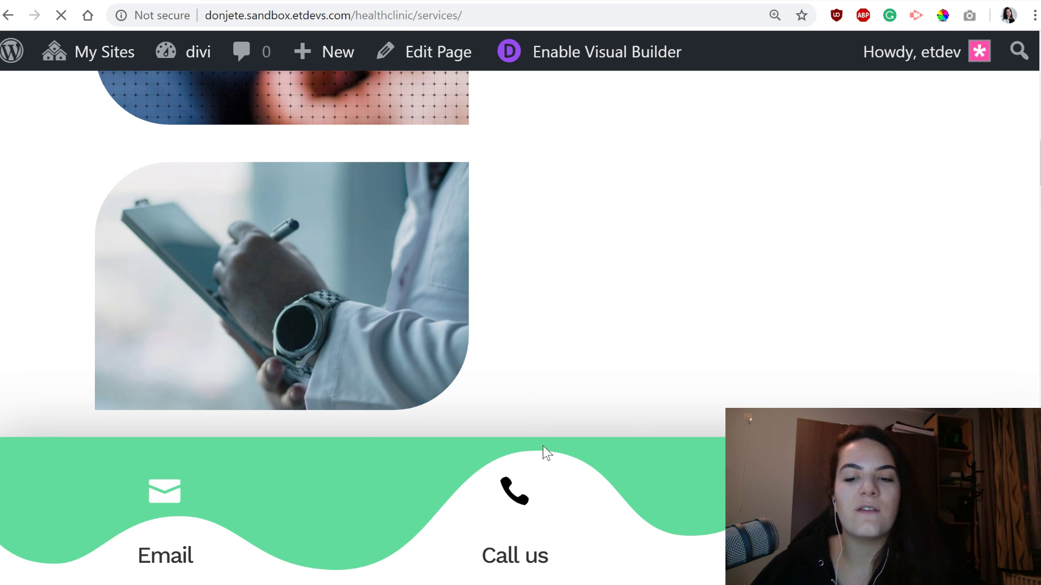
scroll(778, 367, up, 5)
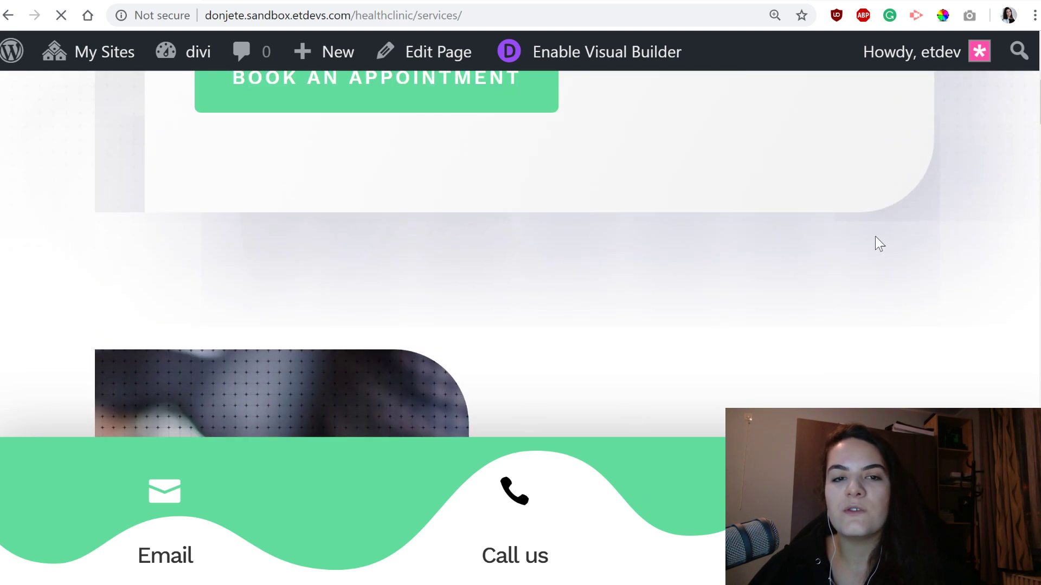
Zoom the browser out to the desktop layout and open the UC 3 page
key(ctrl+minus)
key(ctrl+minus)
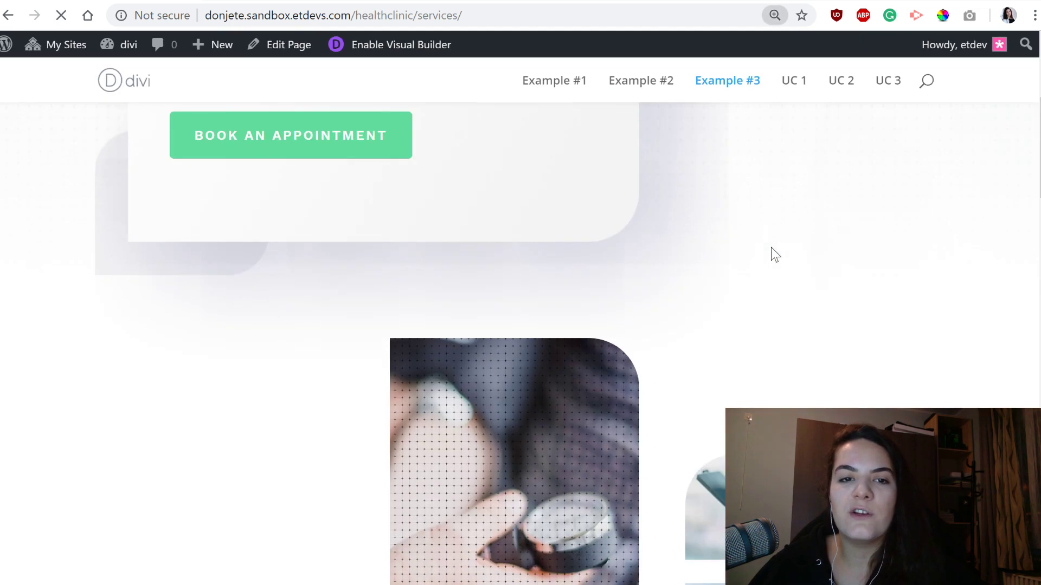
scroll(905, 334, up, 5)
key(ctrl+minus)
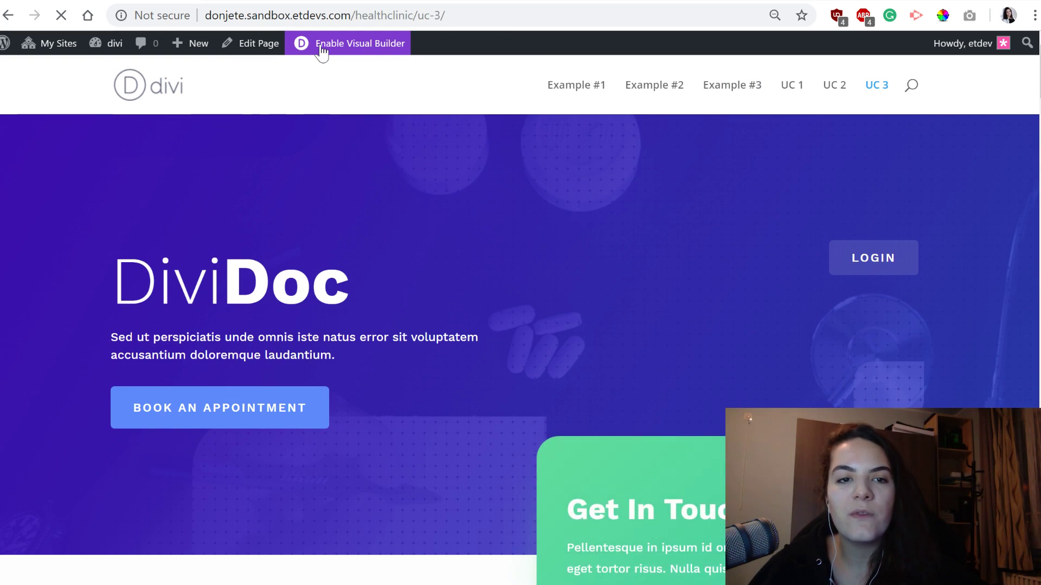
Insert a regular section at the end of the UC 3 page in the Visual Builder, without adding a row
scroll(346, 271, down, 8)
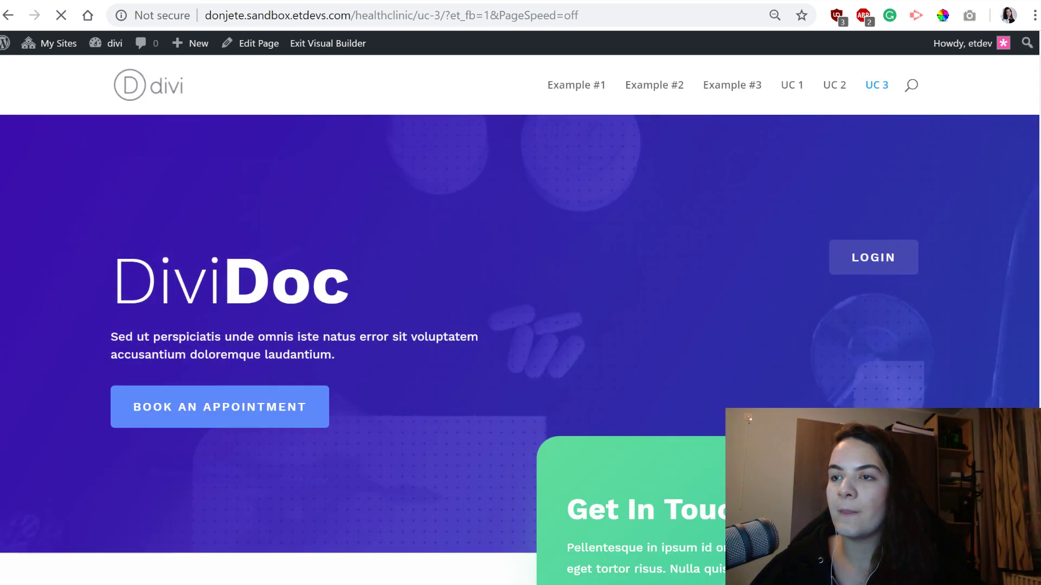
scroll(553, 211, down, 12)
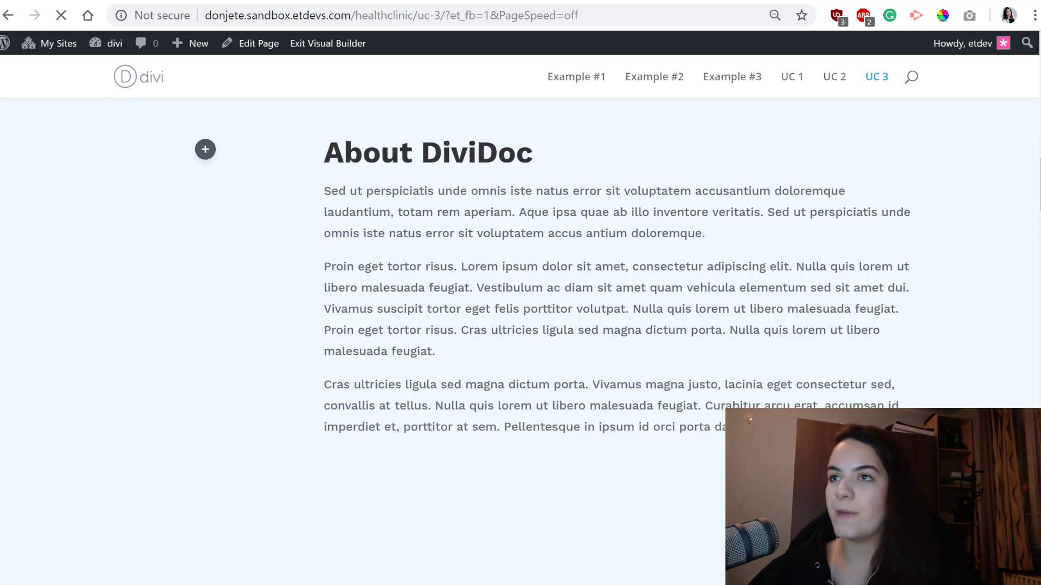
scroll(672, 404, down, 15)
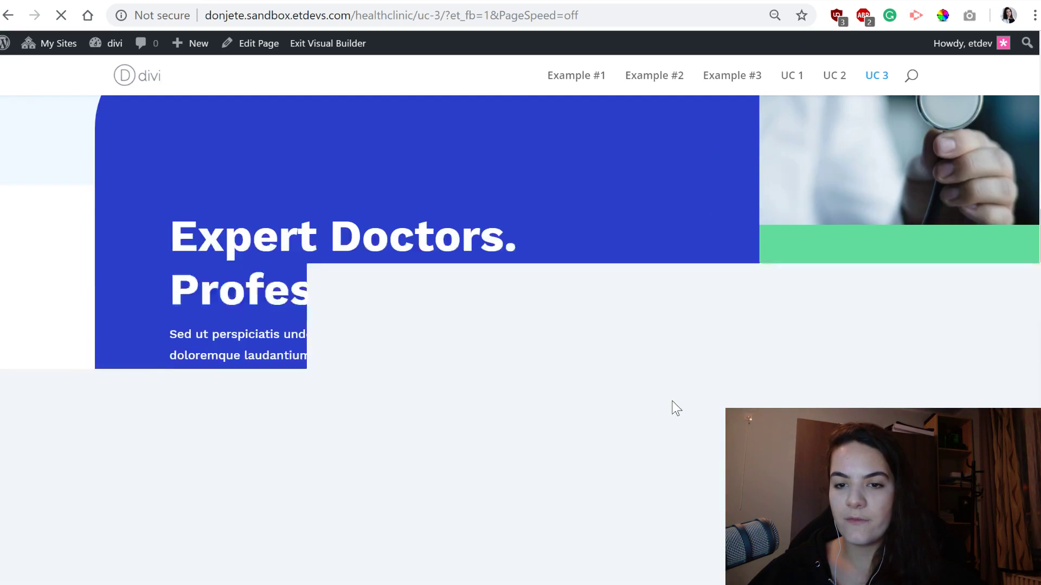
scroll(672, 401, down, 10)
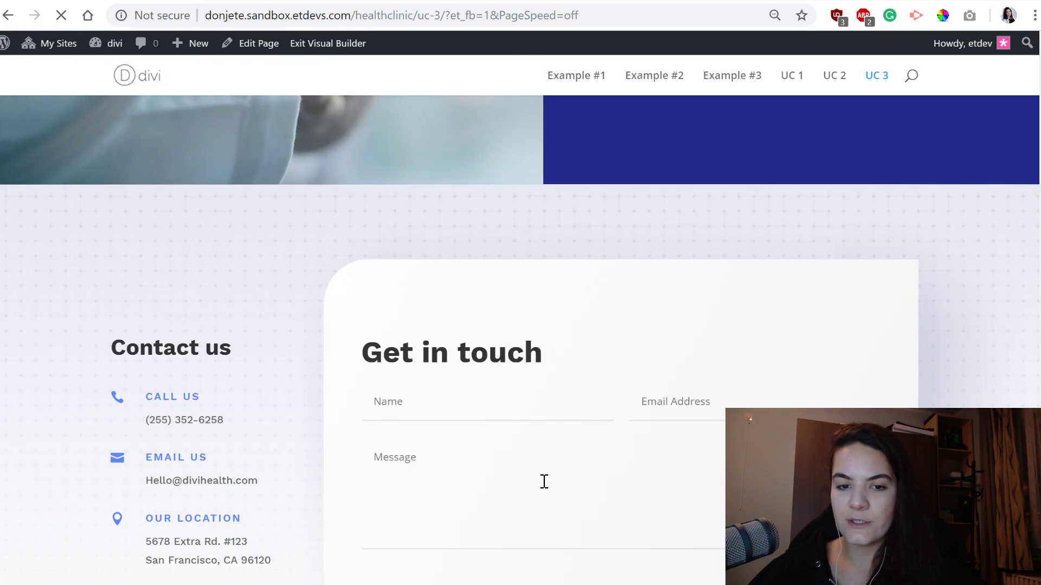
scroll(543, 482, down, 4)
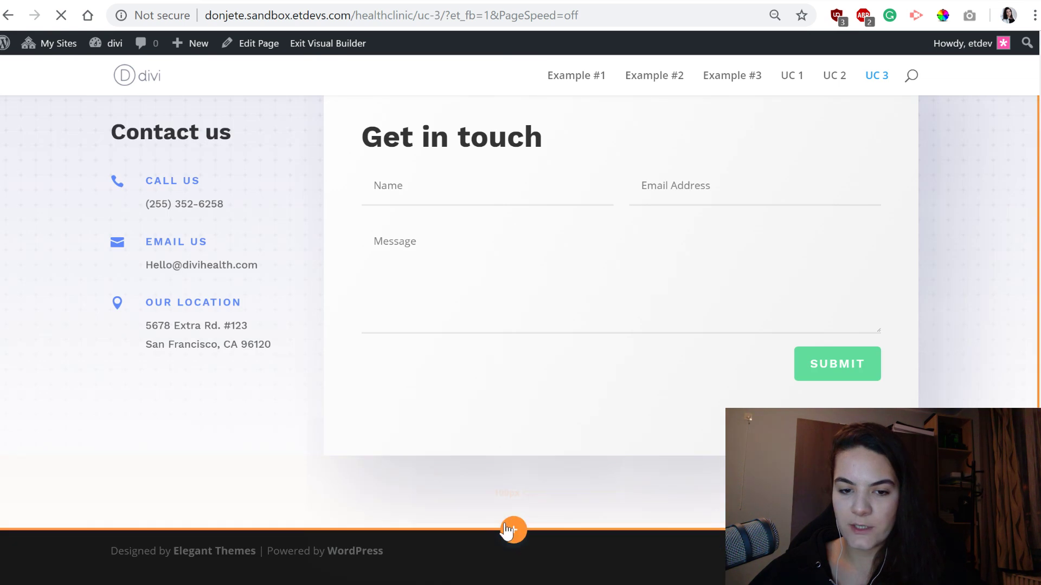
click(509, 530)
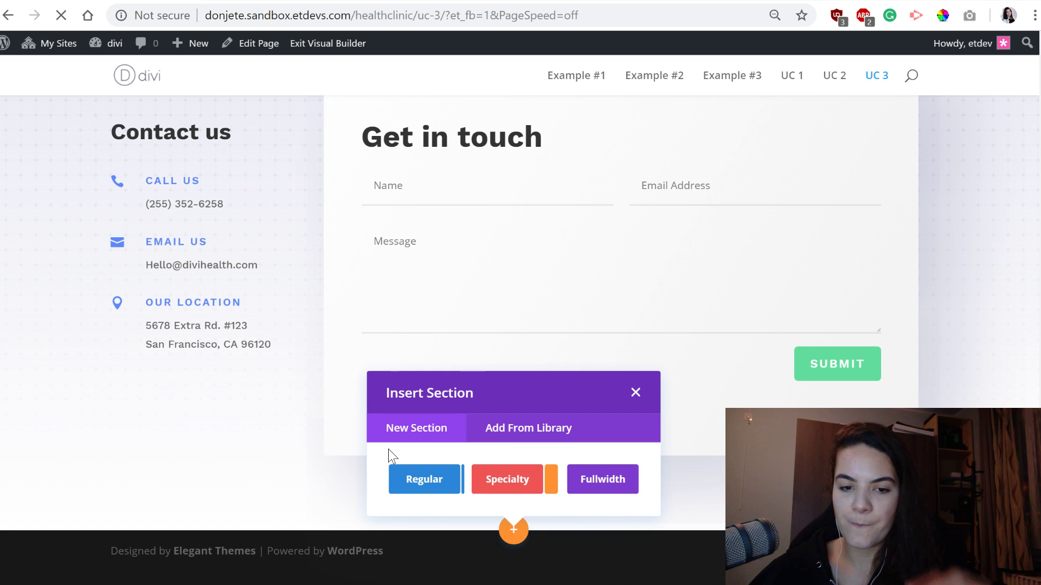
click(408, 481)
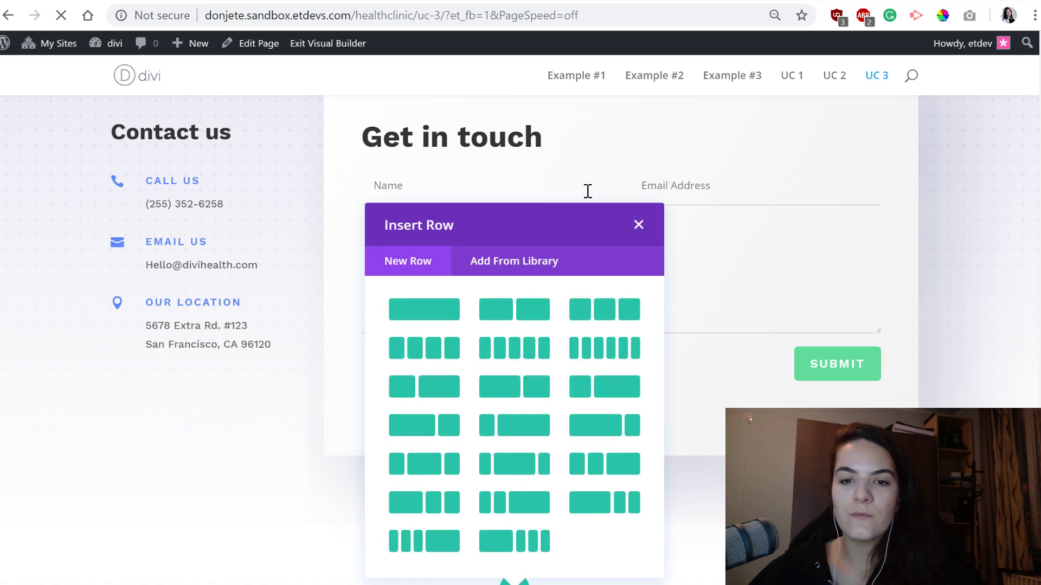
click(638, 224)
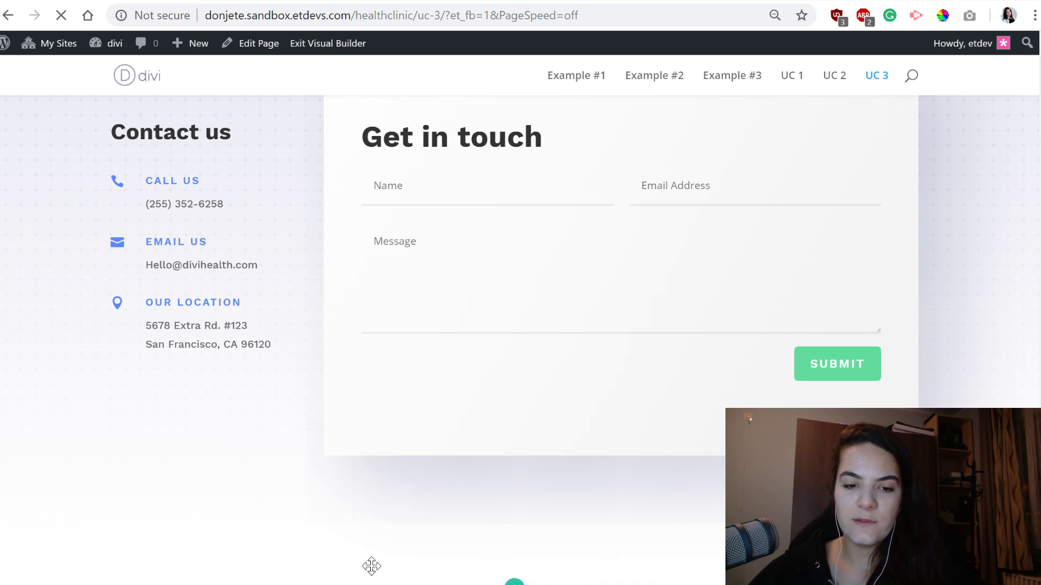
Give the new section a top divider in the single-layer wave style with several uneven crests
scroll(371, 567, down, 2)
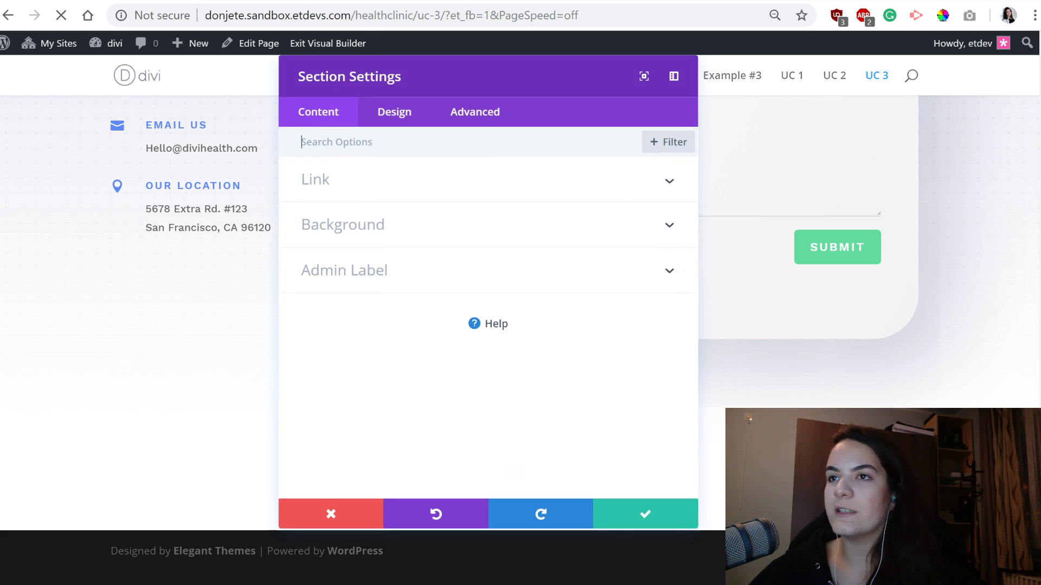
click(400, 132)
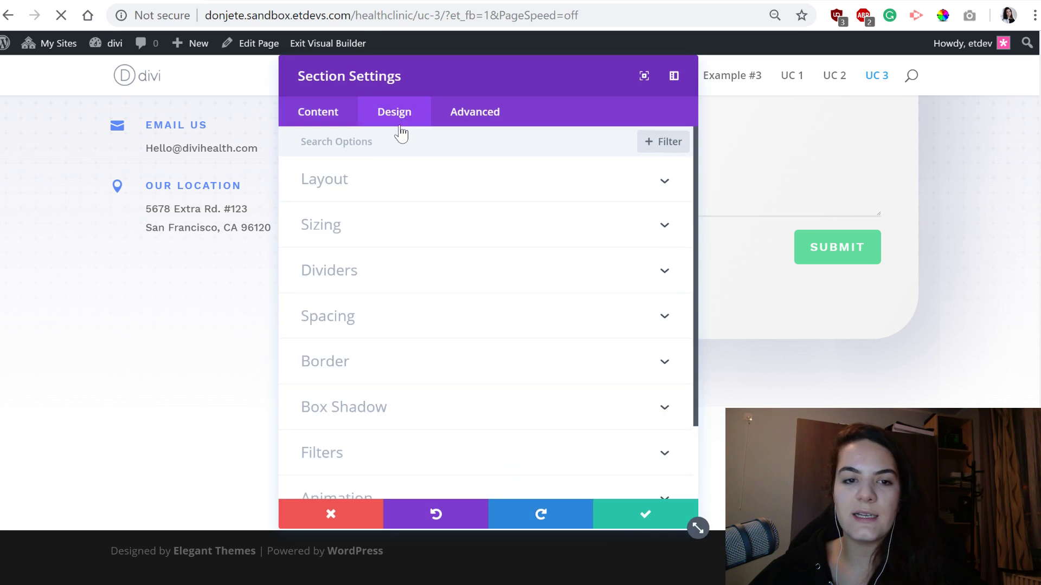
click(357, 283)
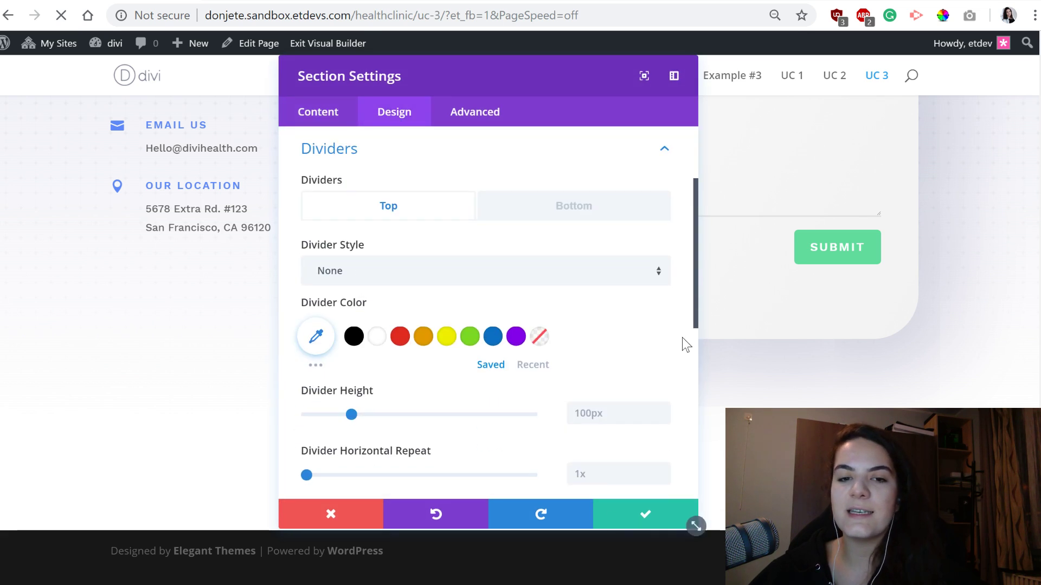
click(441, 281)
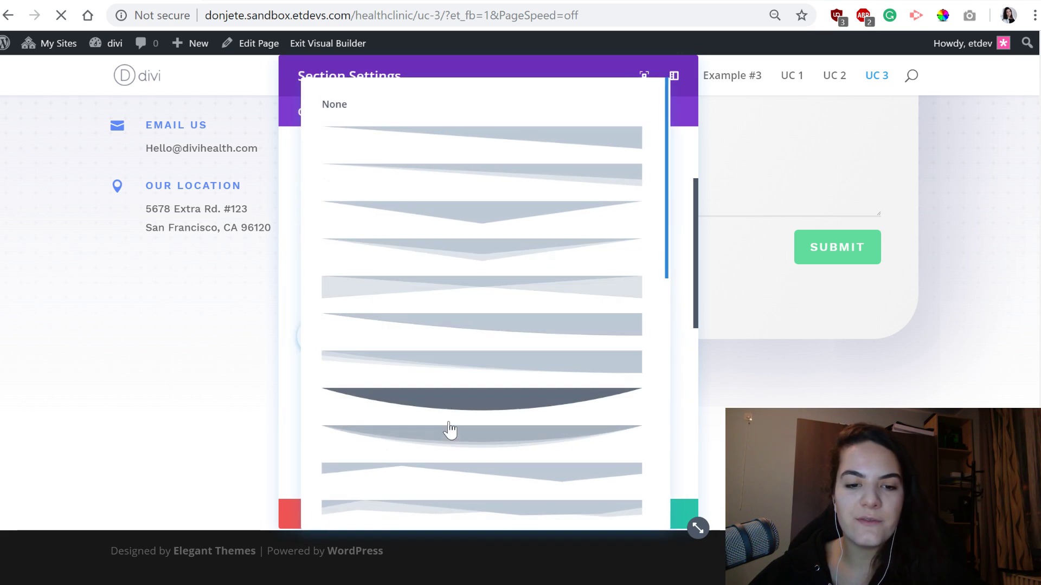
scroll(449, 433, down, 4)
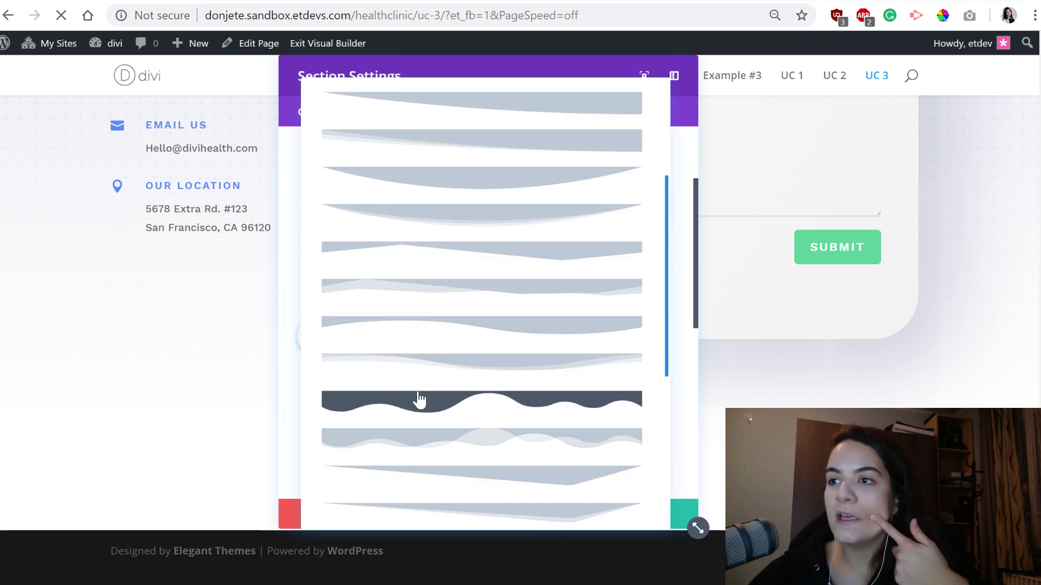
click(420, 400)
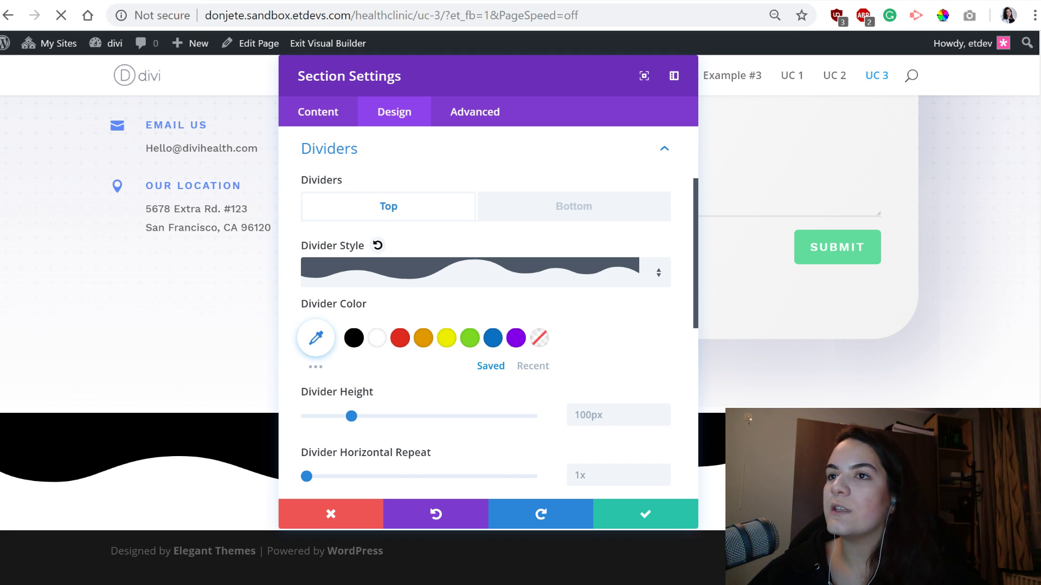
Set the section's top divider color to #62de9d and its height to 110px
click(316, 337)
text(#62de9d)
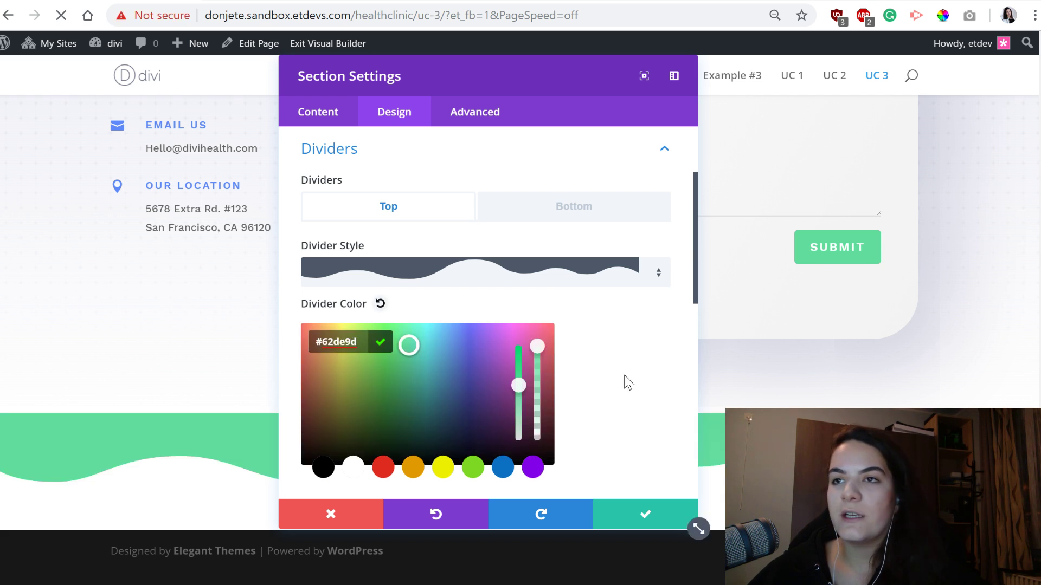
click(597, 396)
scroll(602, 385, down, 2)
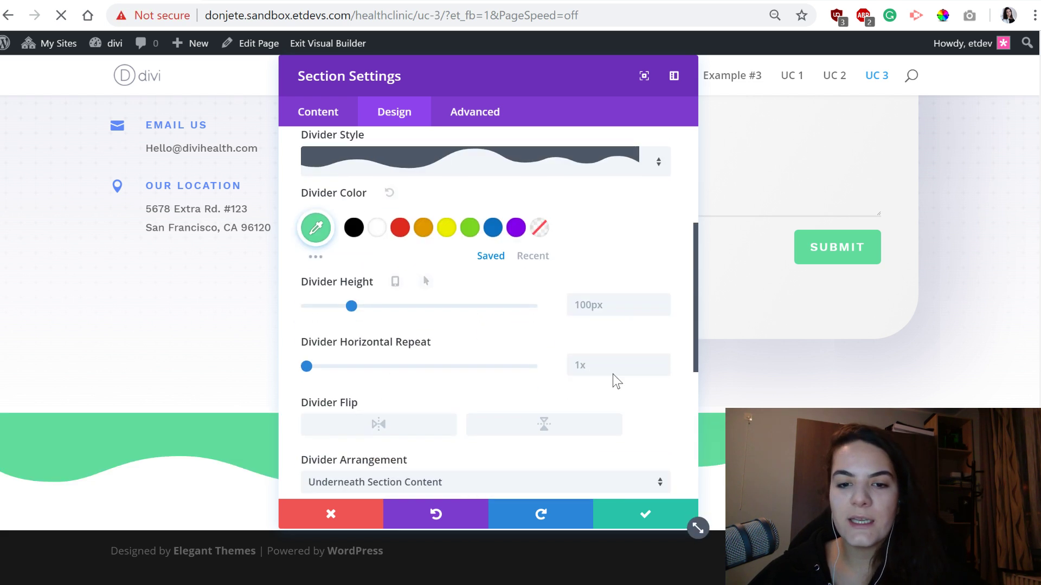
double_click(615, 301)
text(110)
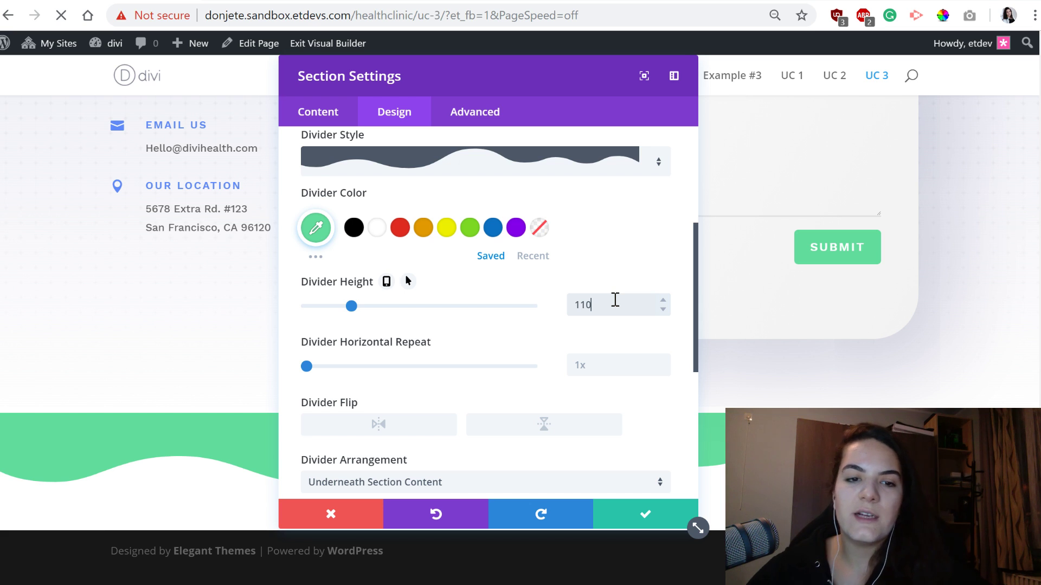
text(px)
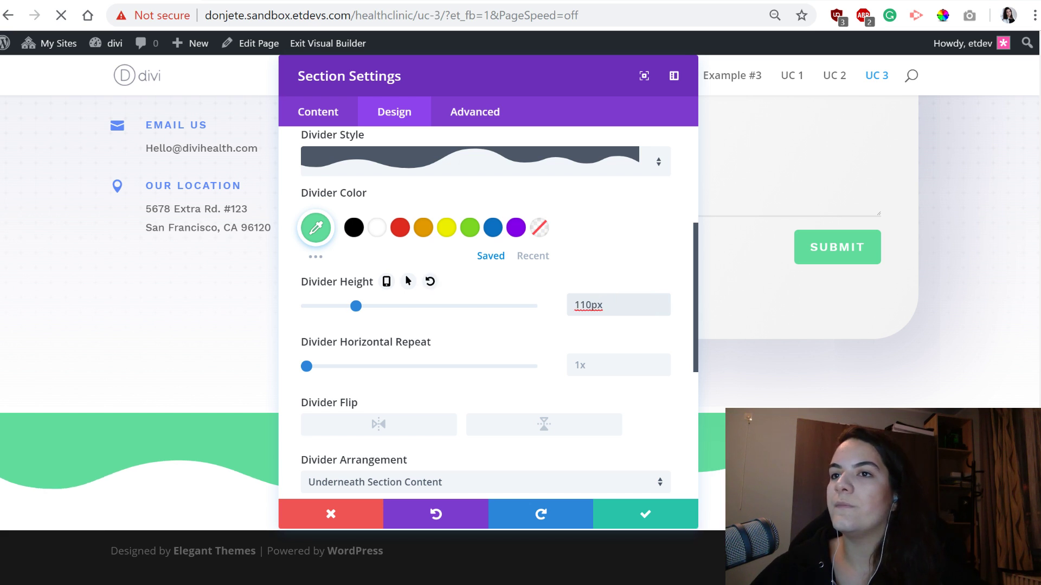
Set the section's custom top padding to 0px and link the bottom padding to the same value
scroll(302, 425, down, 5)
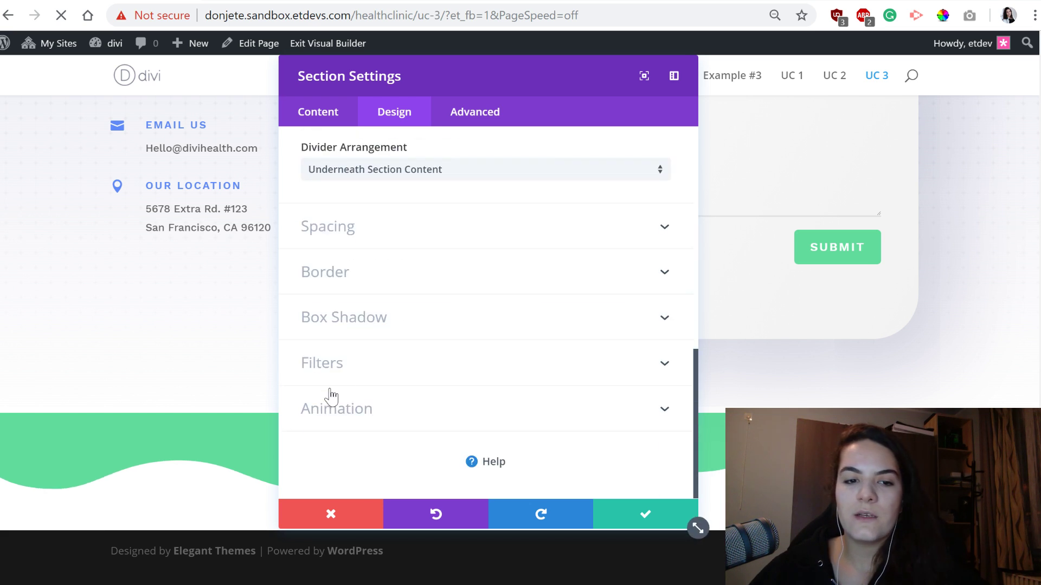
click(384, 228)
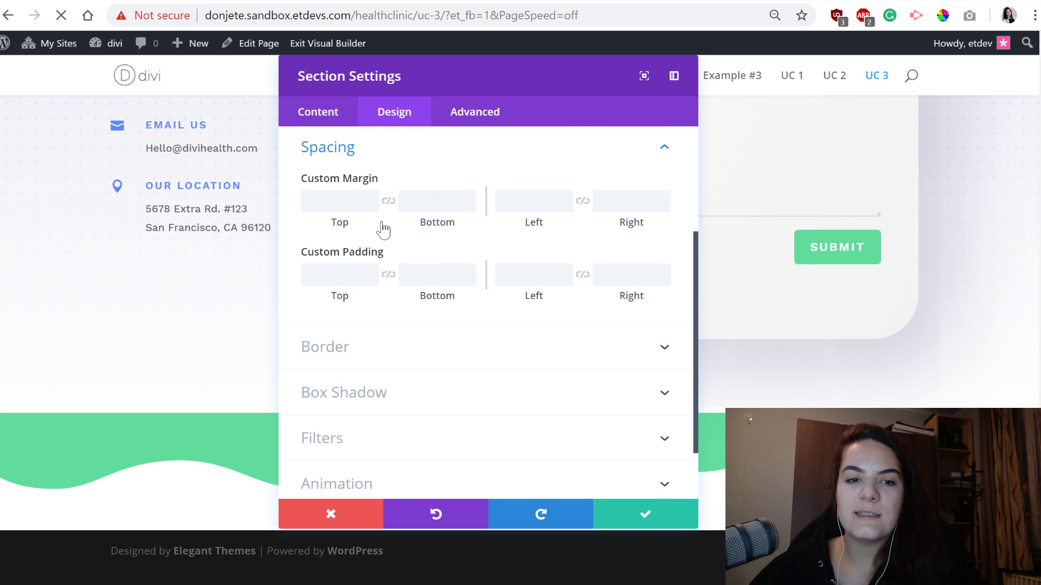
click(325, 274)
text(0px)
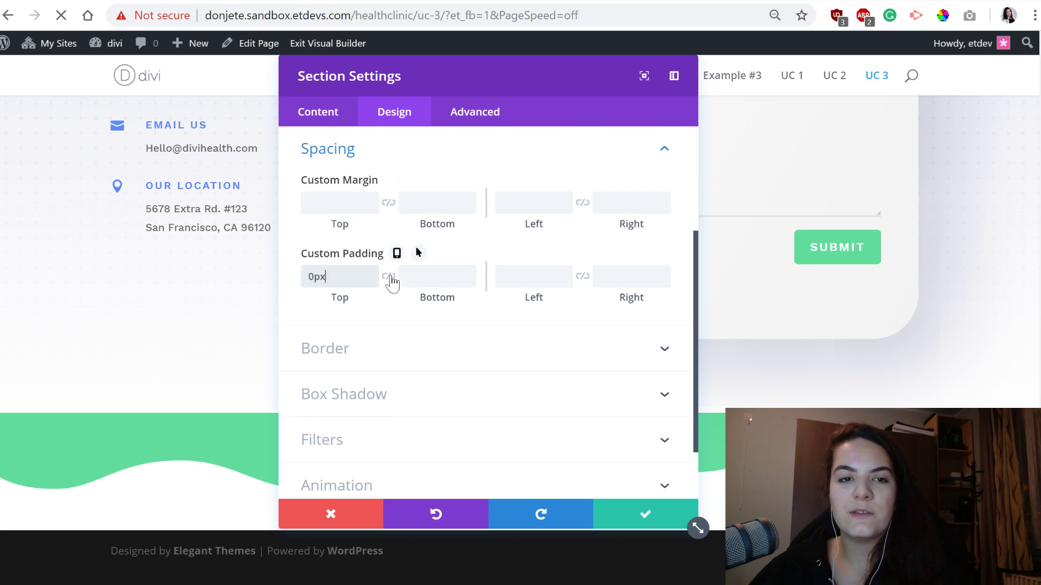
click(389, 276)
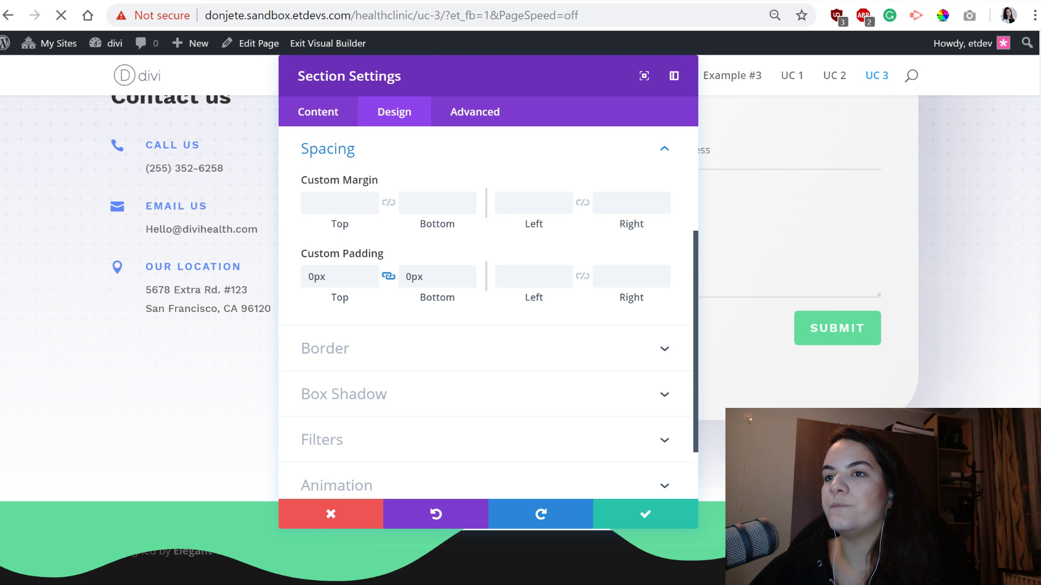
Give the section the first box shadow preset, the soft one around all sides, with a blur strength of 80px
scroll(358, 367, down, 2)
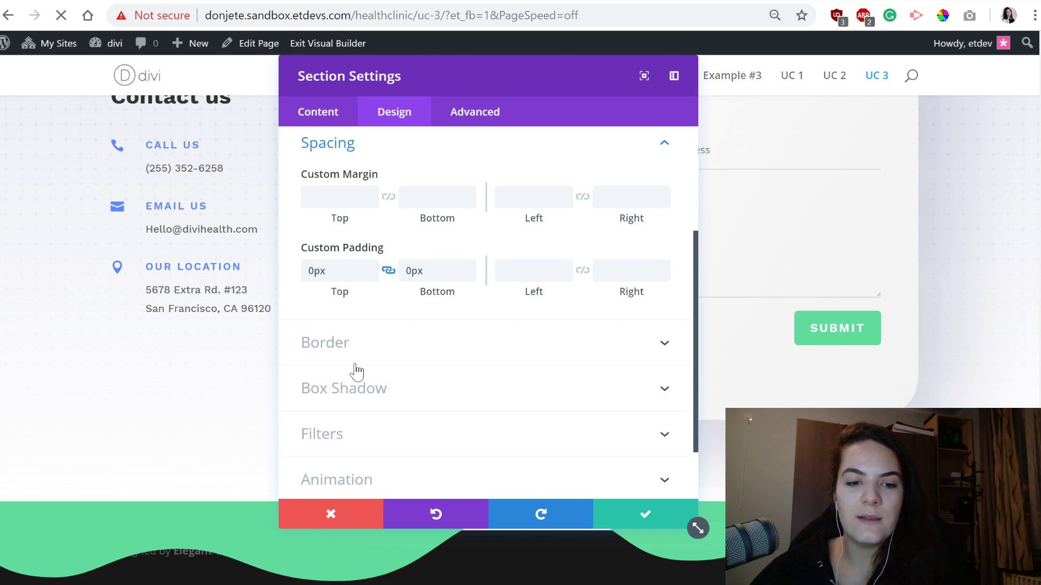
click(404, 322)
click(440, 239)
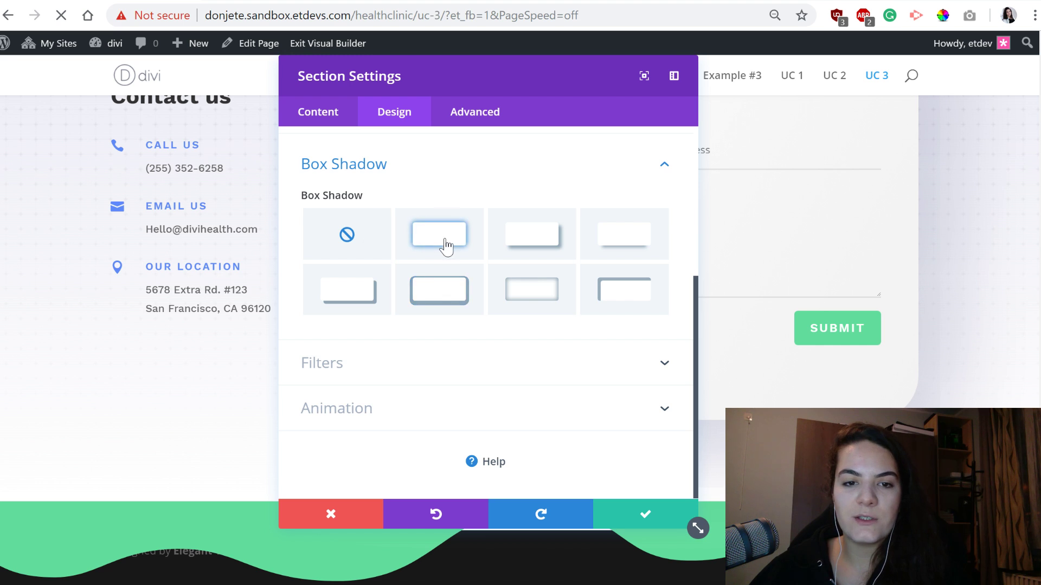
scroll(547, 355, down, 2)
click(579, 373)
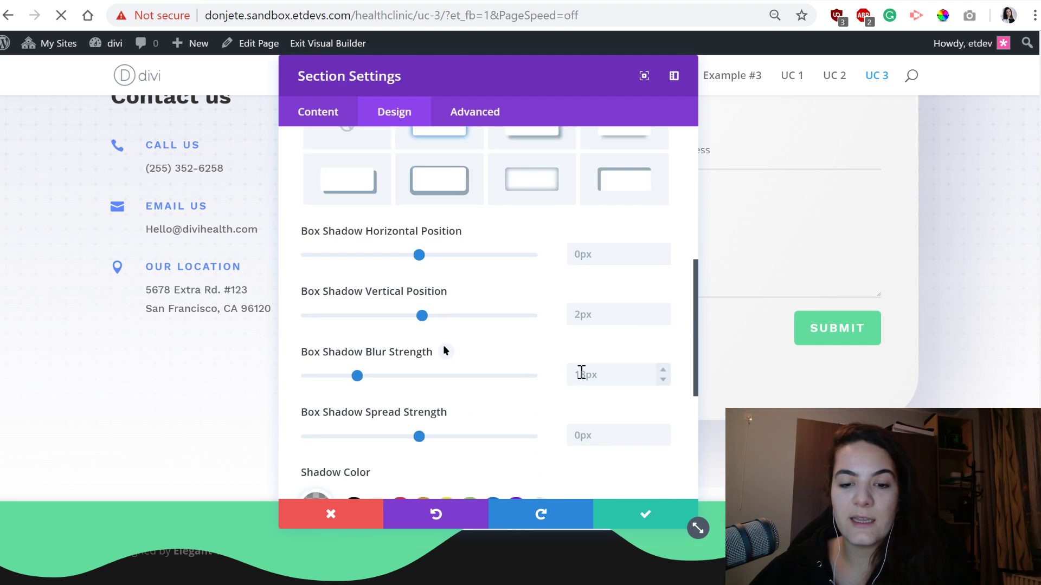
text(80)
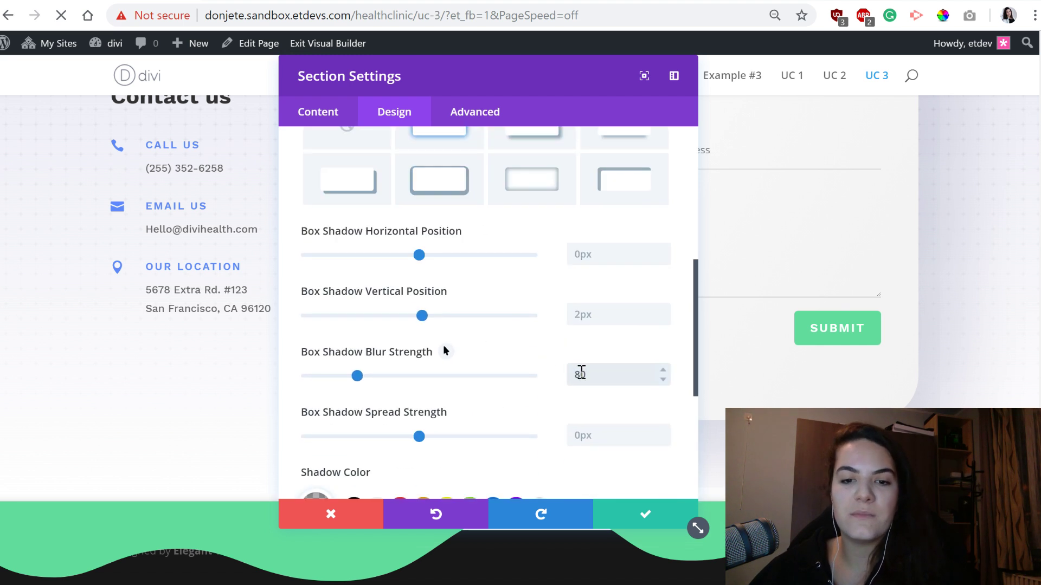
text(px)
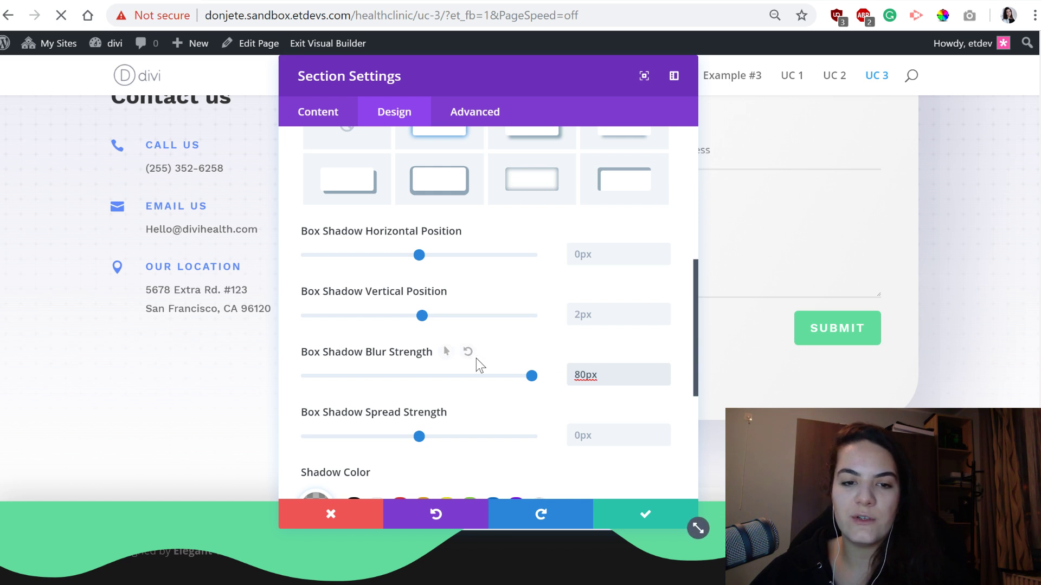
click(488, 347)
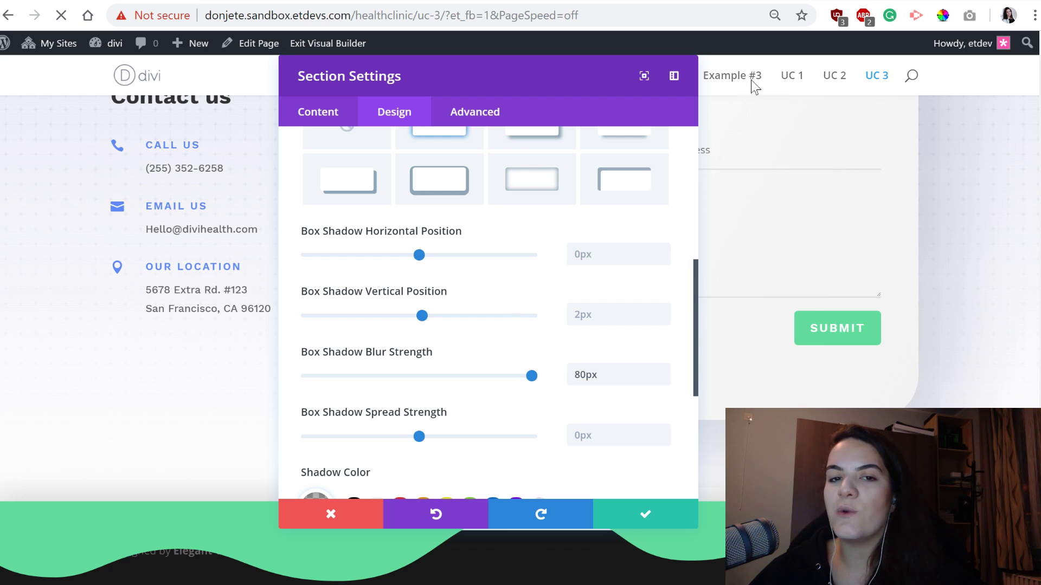
Add custom CSS to the section's main element: position:fixed; bottom:0px; width: 100%; z-index: 99;
click(447, 112)
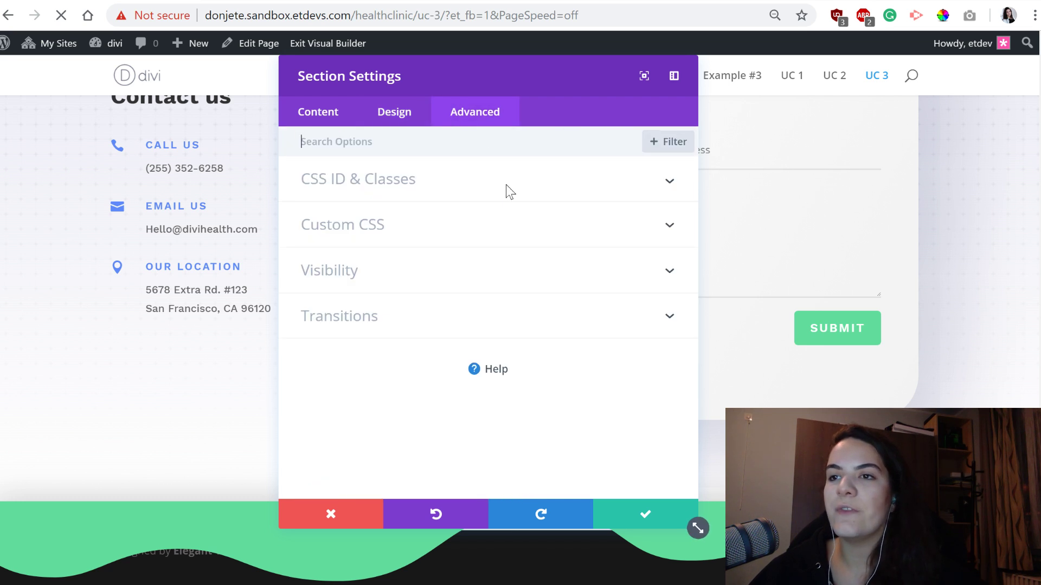
click(374, 246)
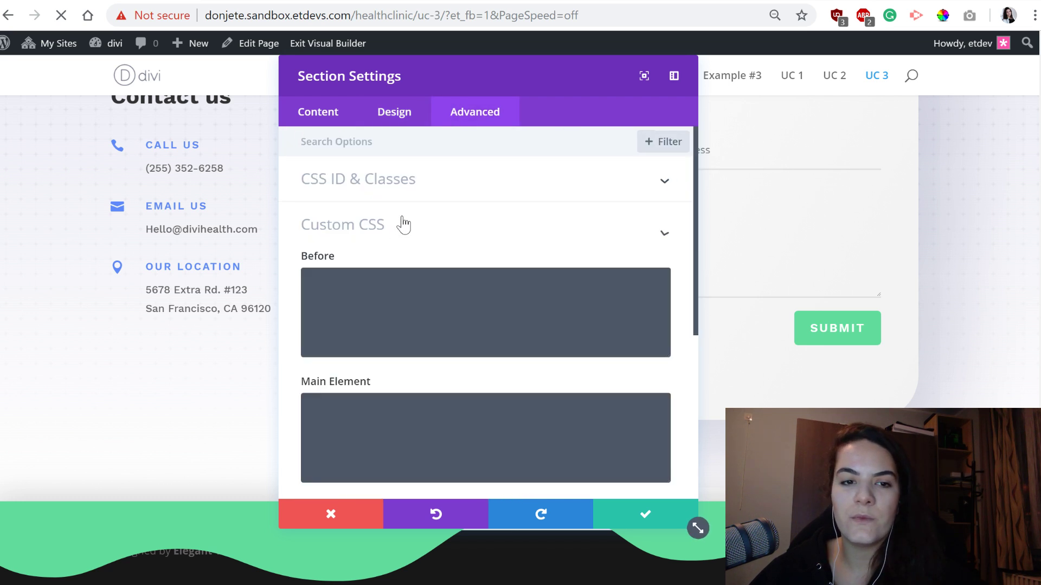
text(position:fixed; bottom:0px; width: 100%; z-index: 99;)
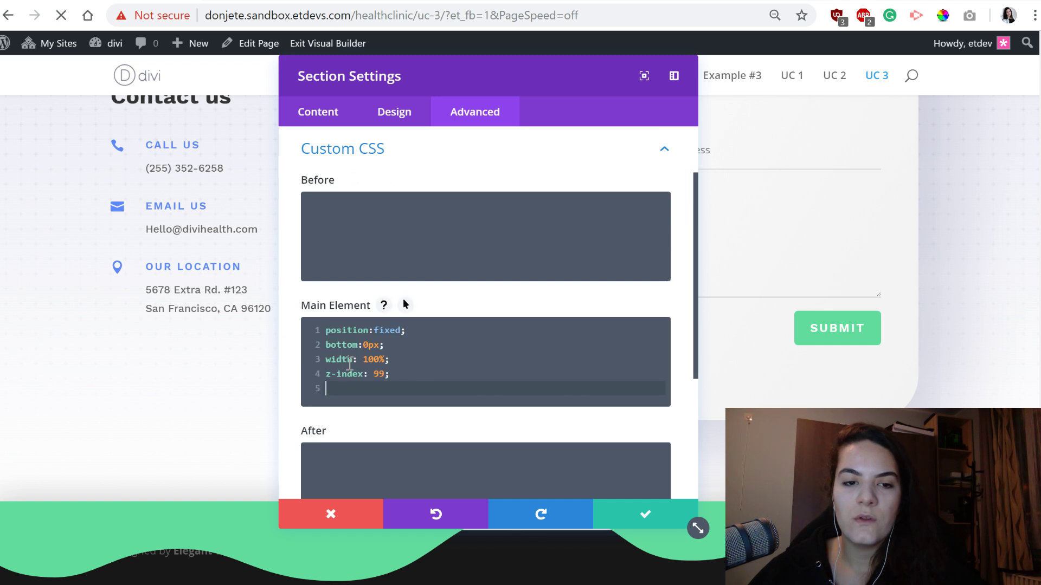
key(BackSpace)
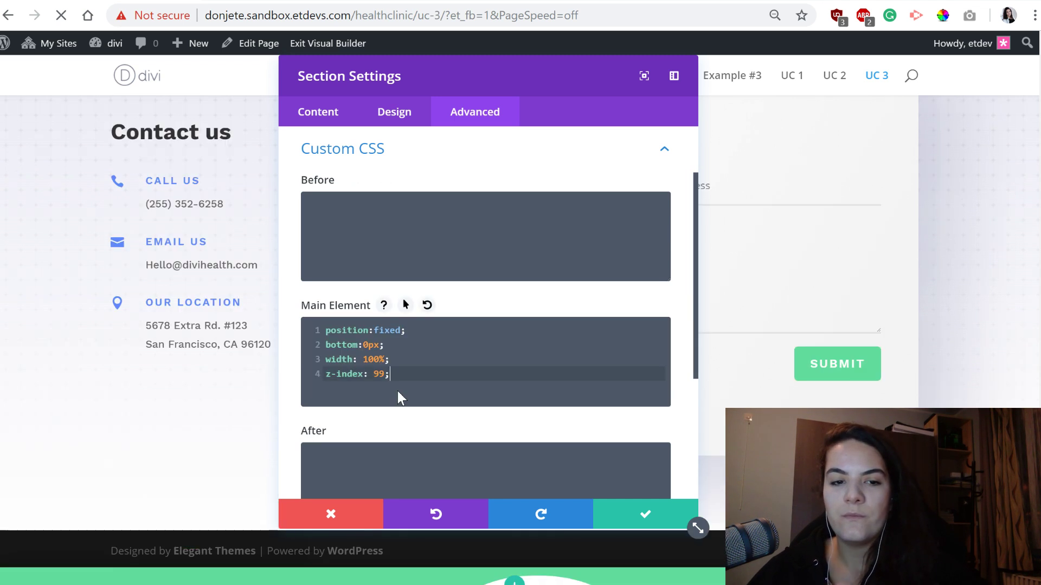
drag(389, 374, 325, 362)
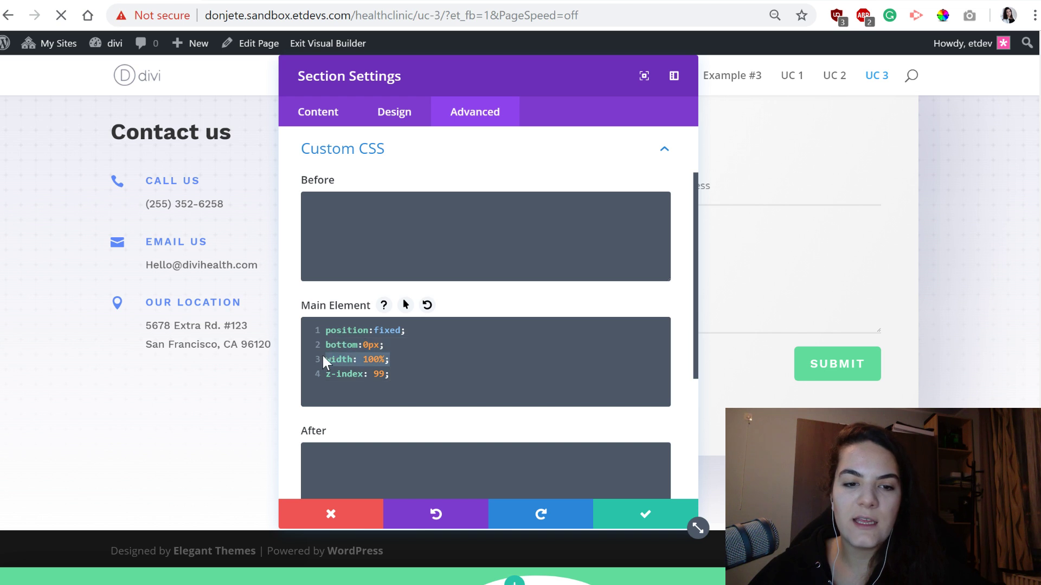
click(385, 363)
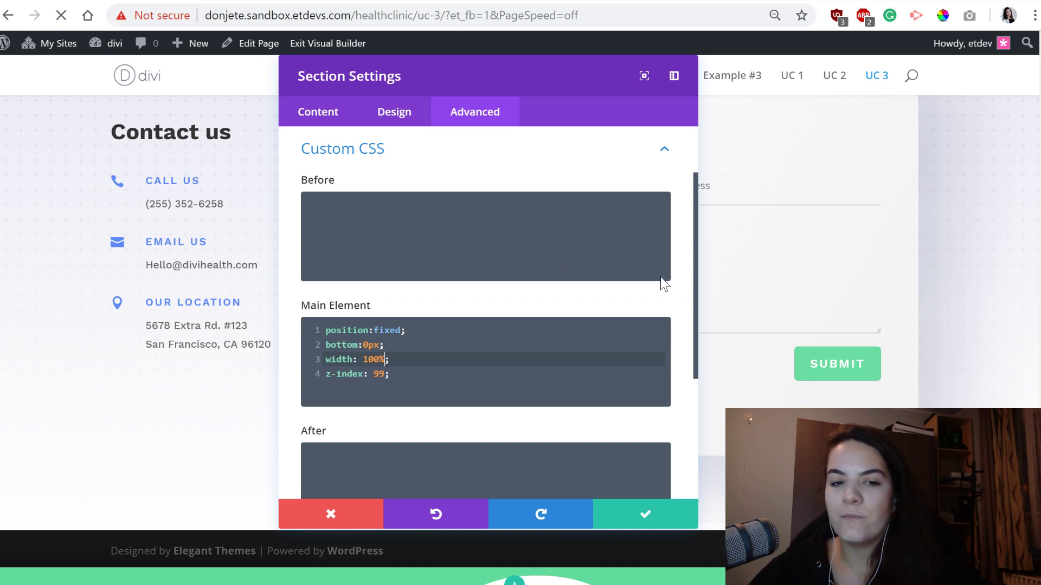
Disable the section on desktop and save the section settings
scroll(473, 239, down, 4)
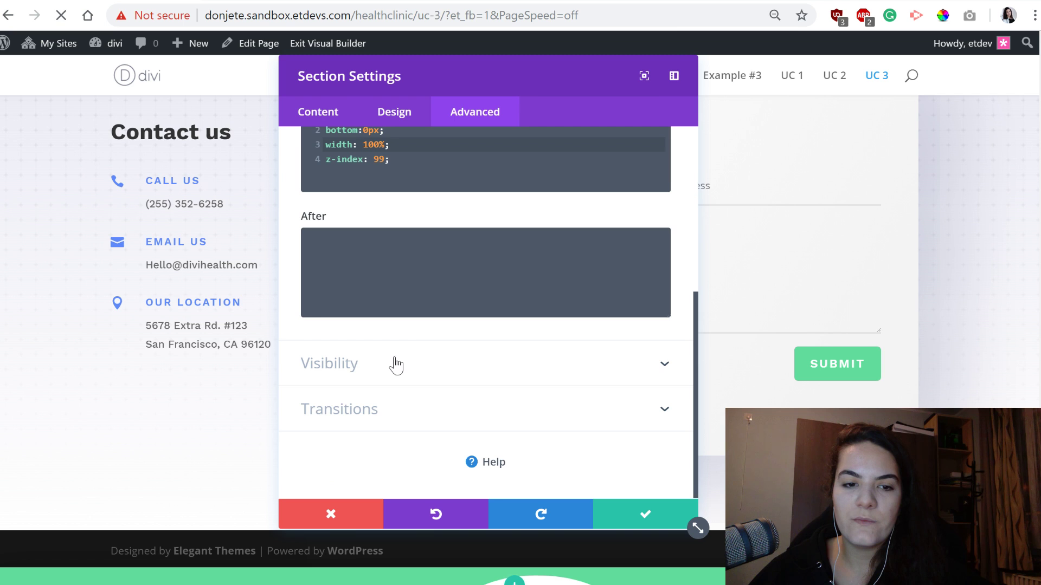
click(388, 412)
click(392, 180)
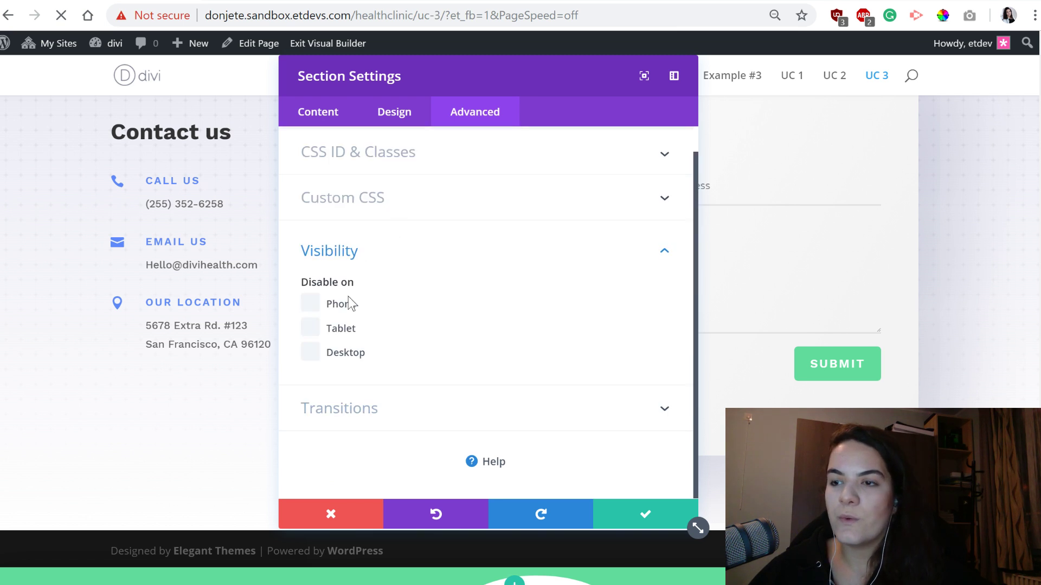
click(310, 353)
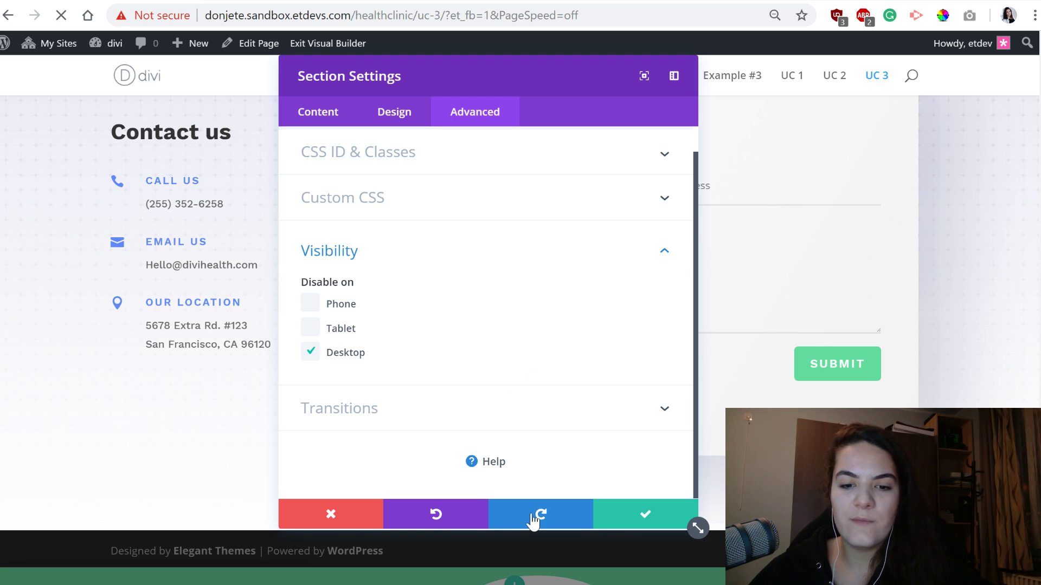
click(632, 506)
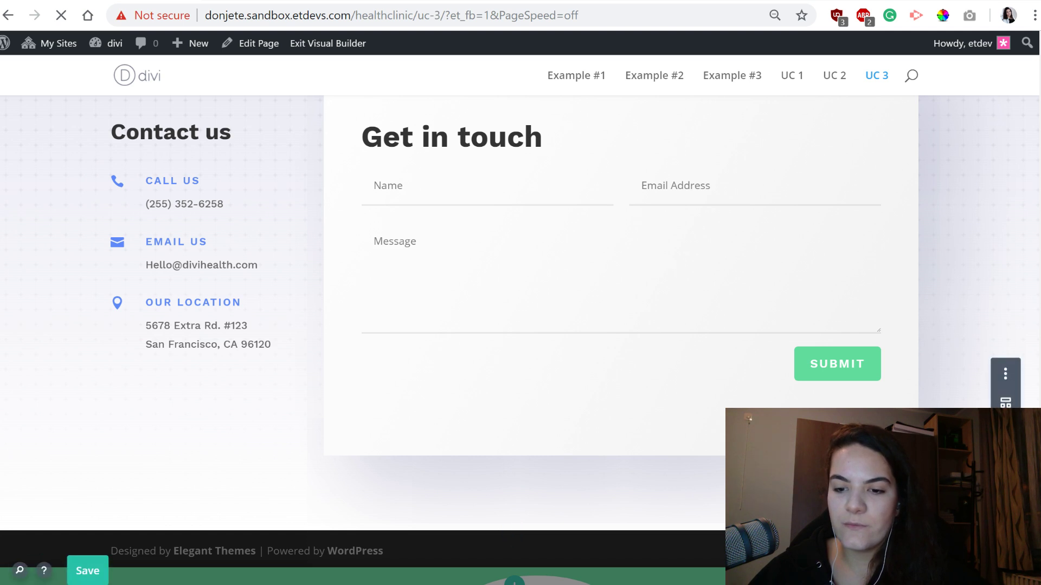
Add the custom CSS #main-footer { display: none;} to the page settings and save the page
click(880, 566)
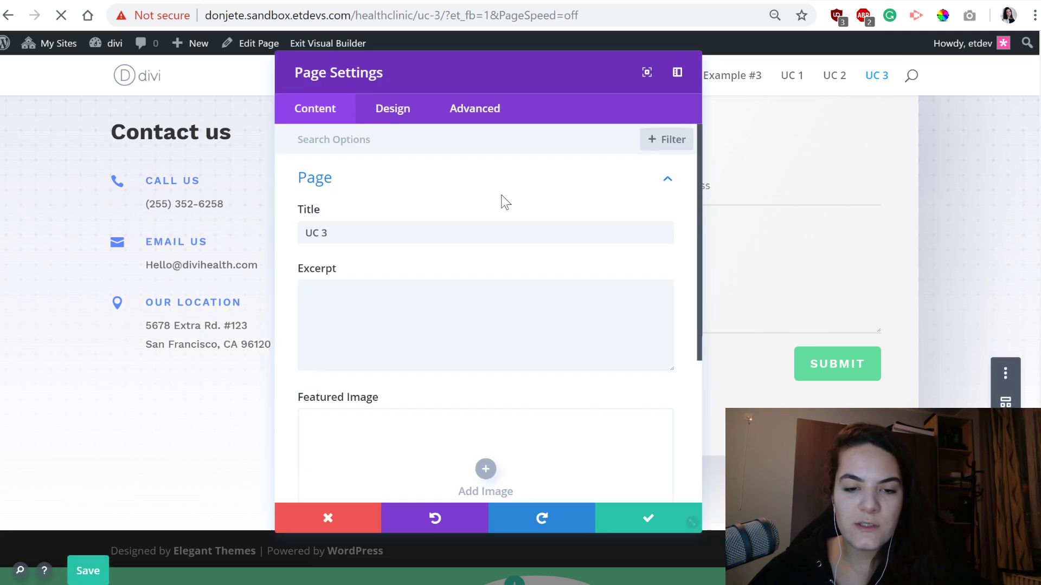
click(475, 109)
click(447, 177)
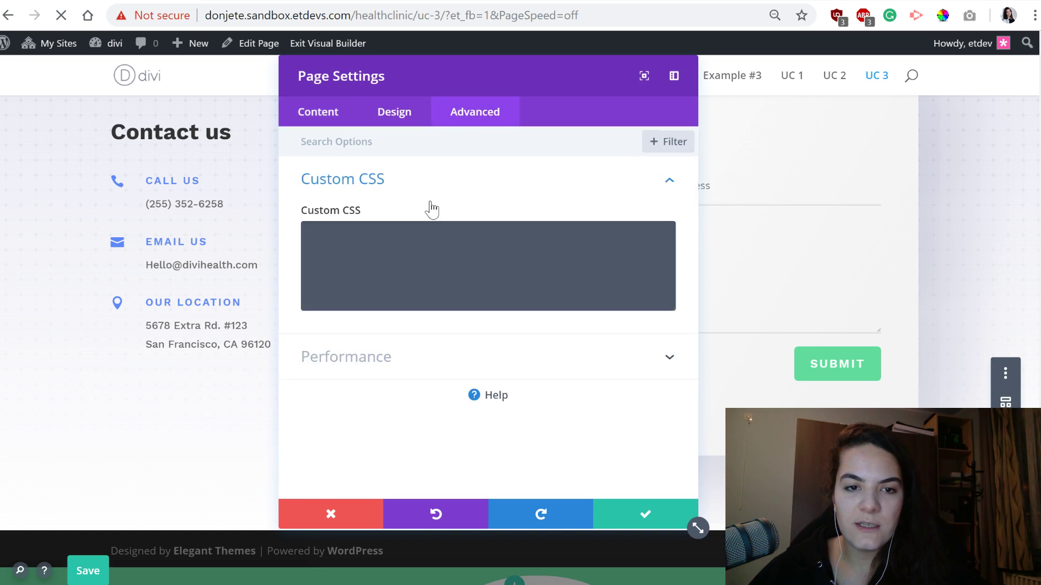
click(355, 257)
text(#ma)
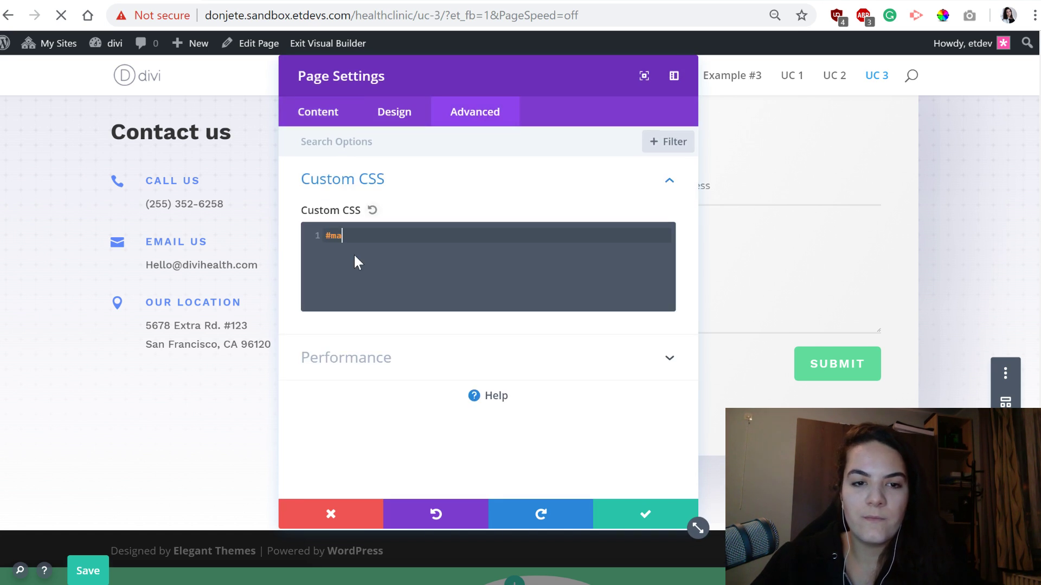
text(in-fo)
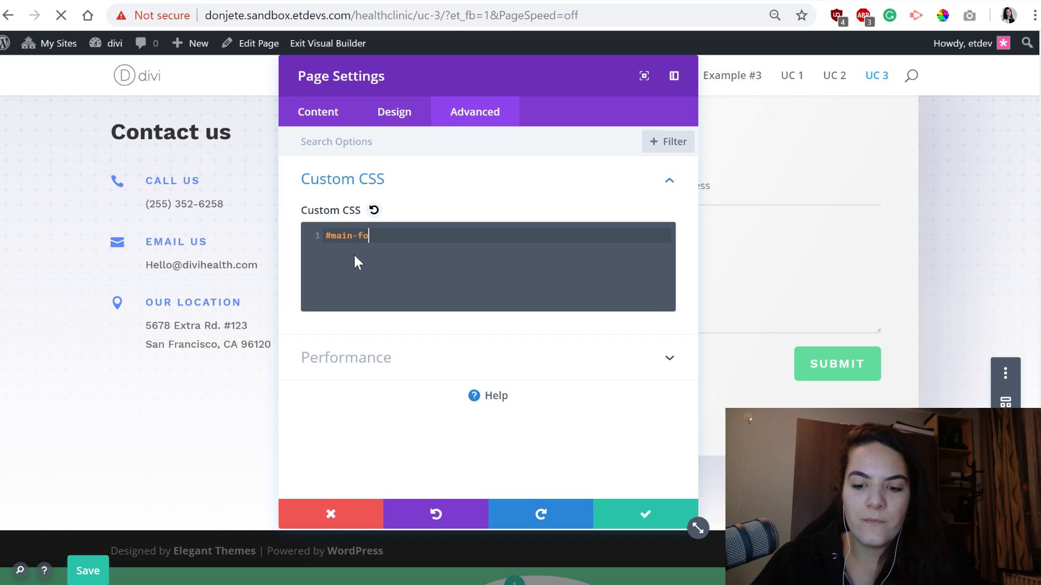
text(oter { di)
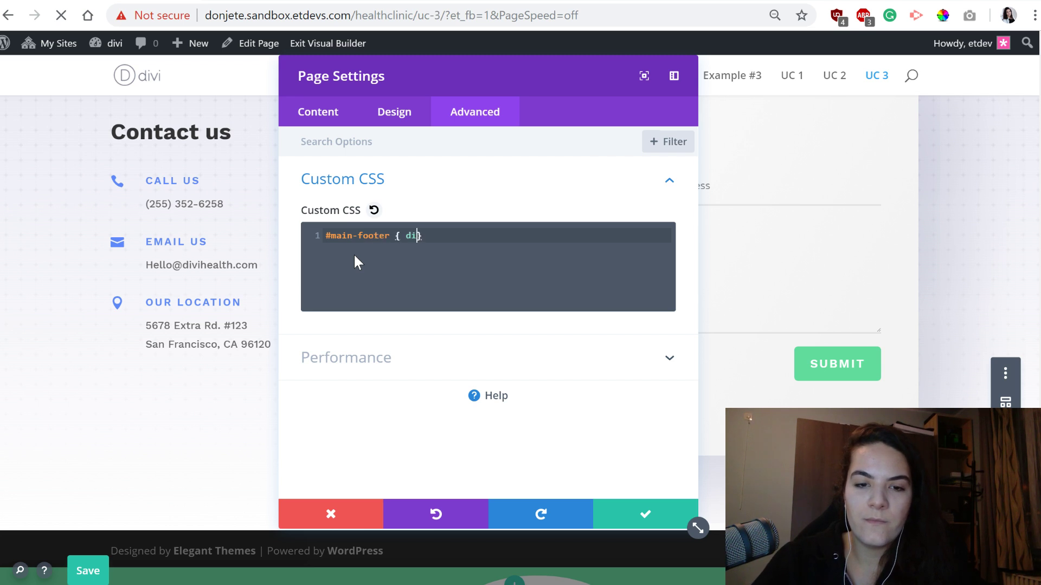
text(splay: none;)
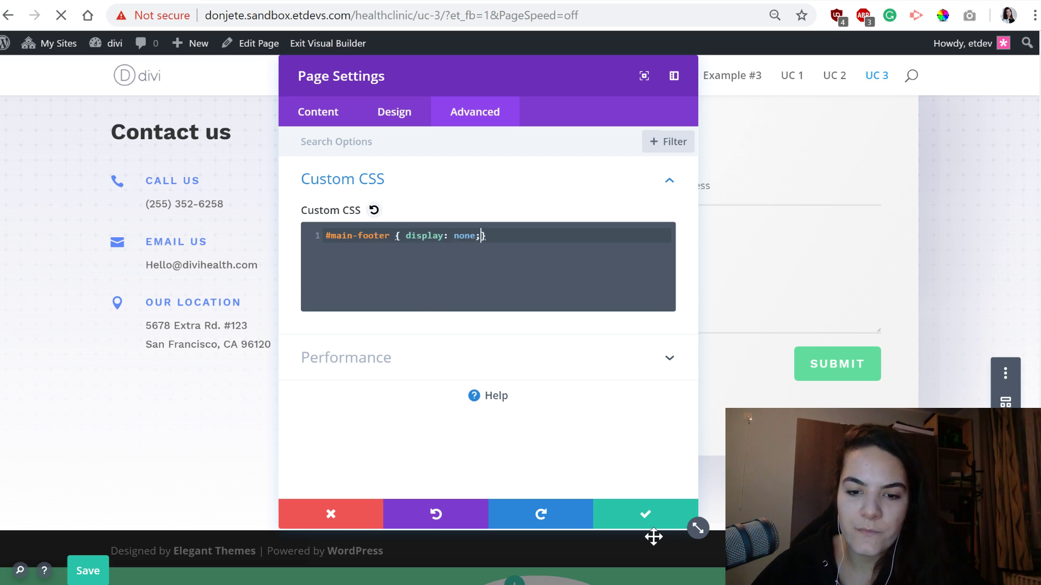
click(628, 513)
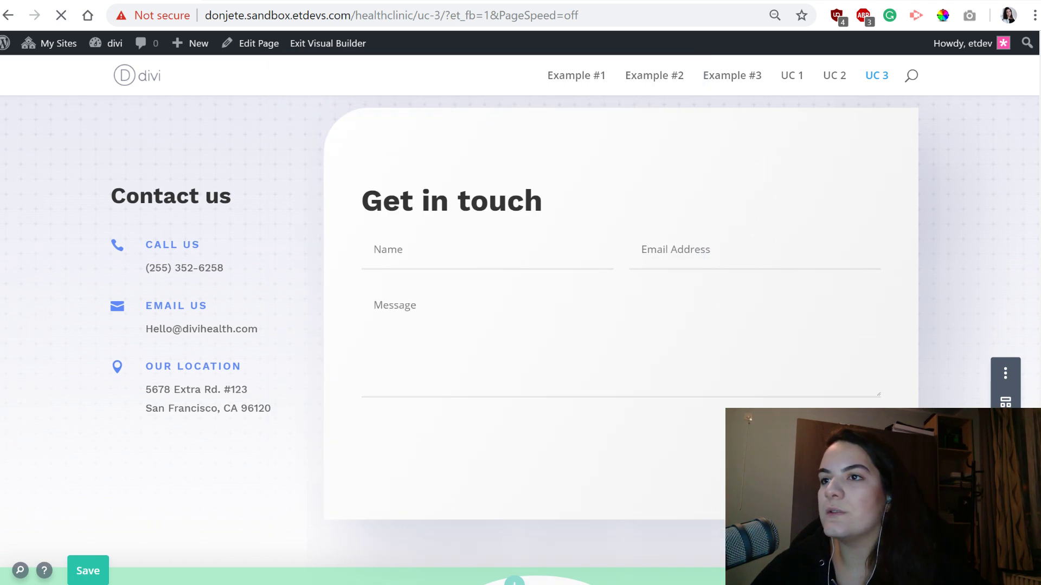
key(ctrl+s)
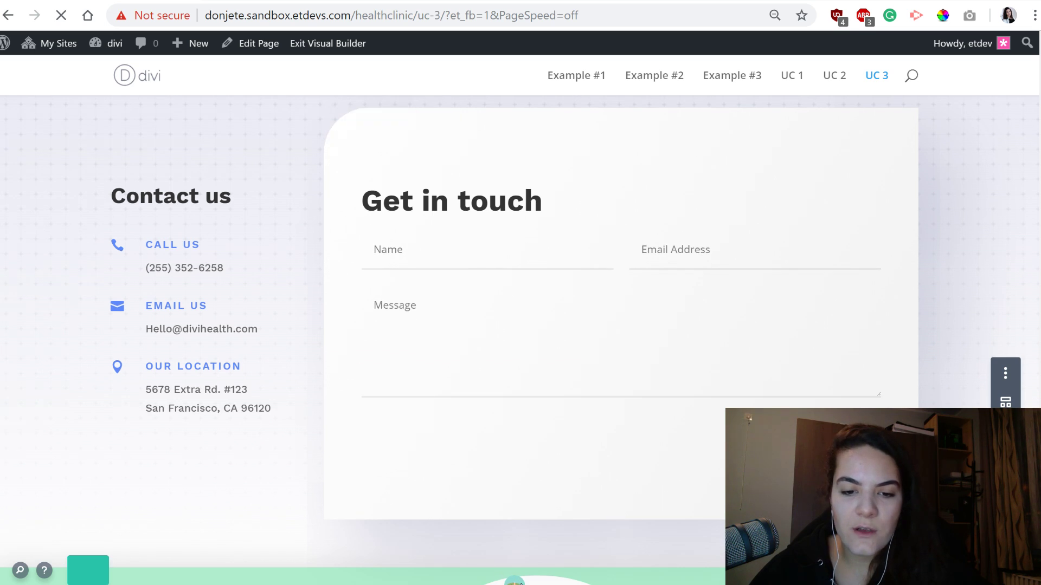
Try to insert a three-column row into the new section directly on the visual page layout
click(518, 580)
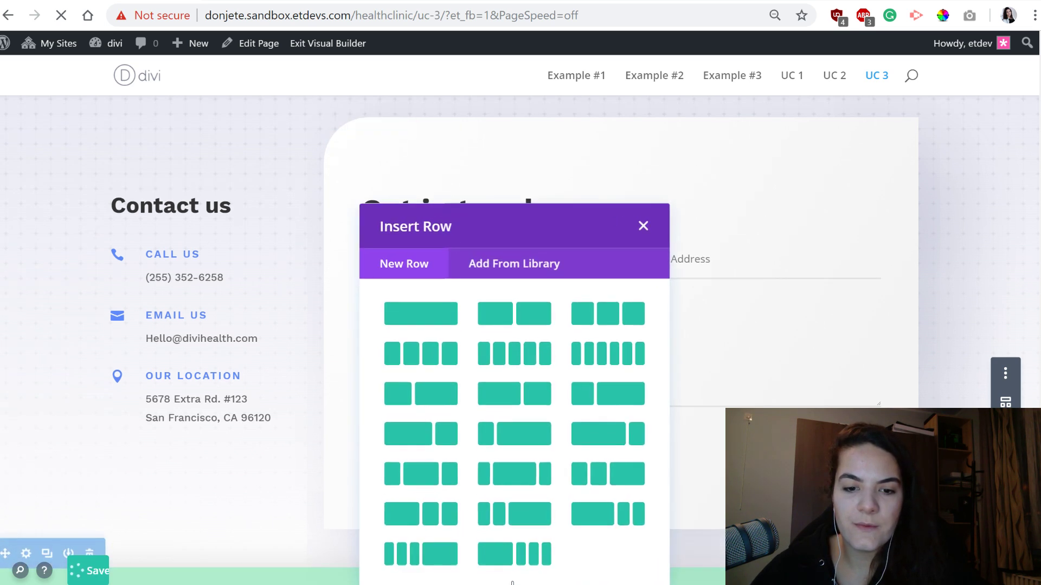
click(580, 317)
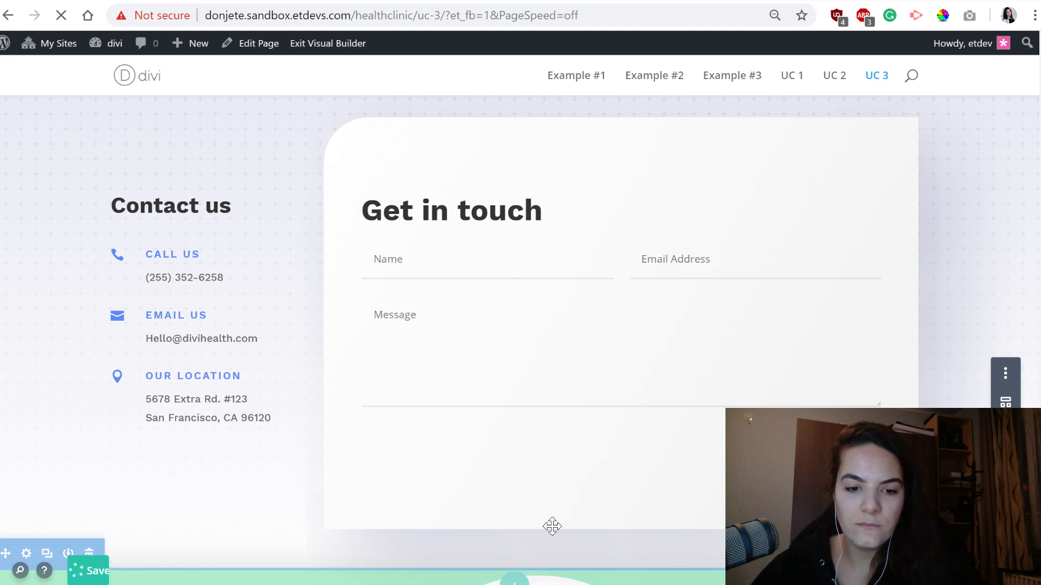
click(240, 566)
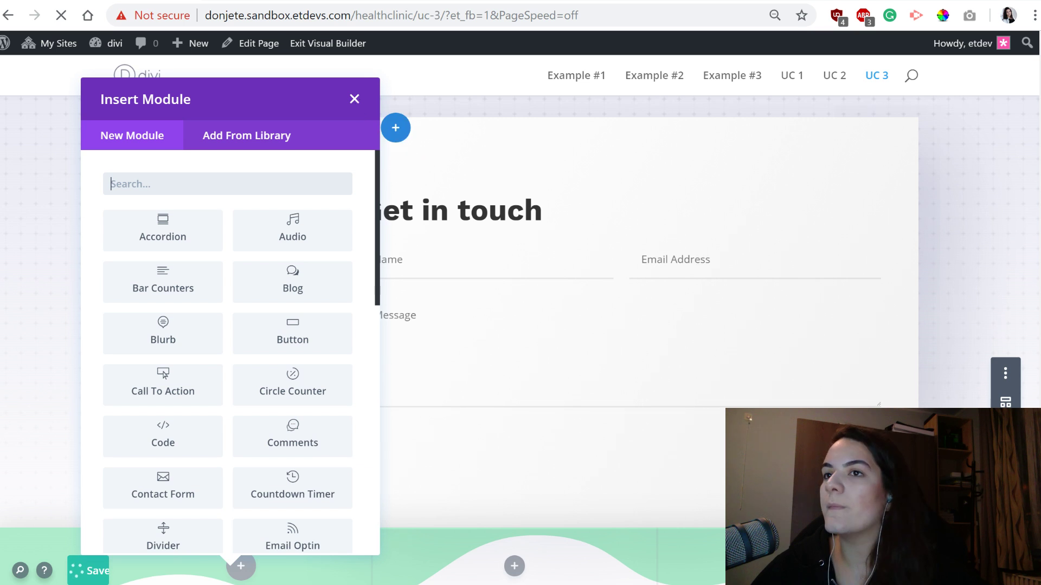
click(355, 99)
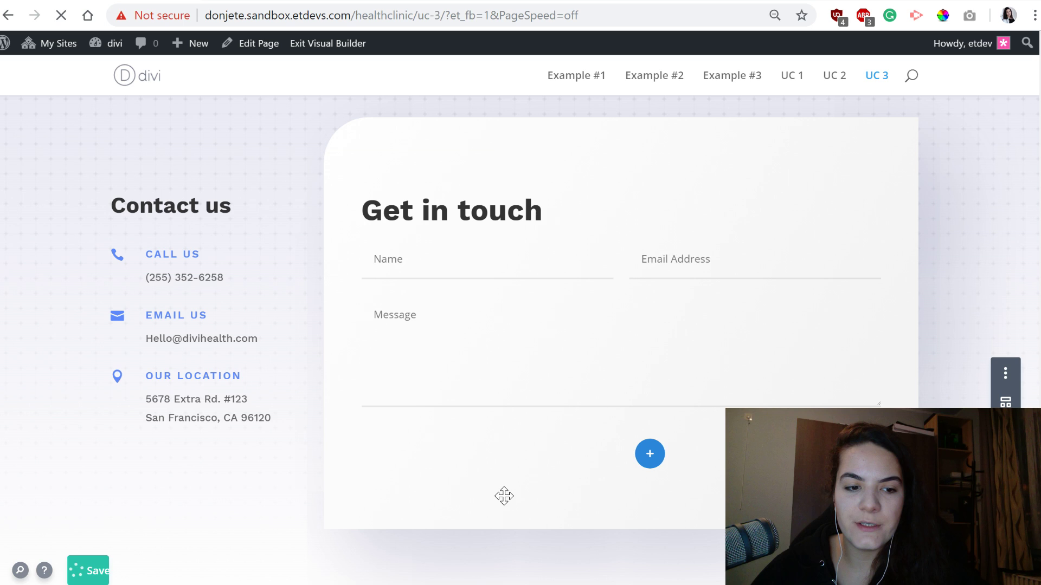
scroll(502, 502, up, 2)
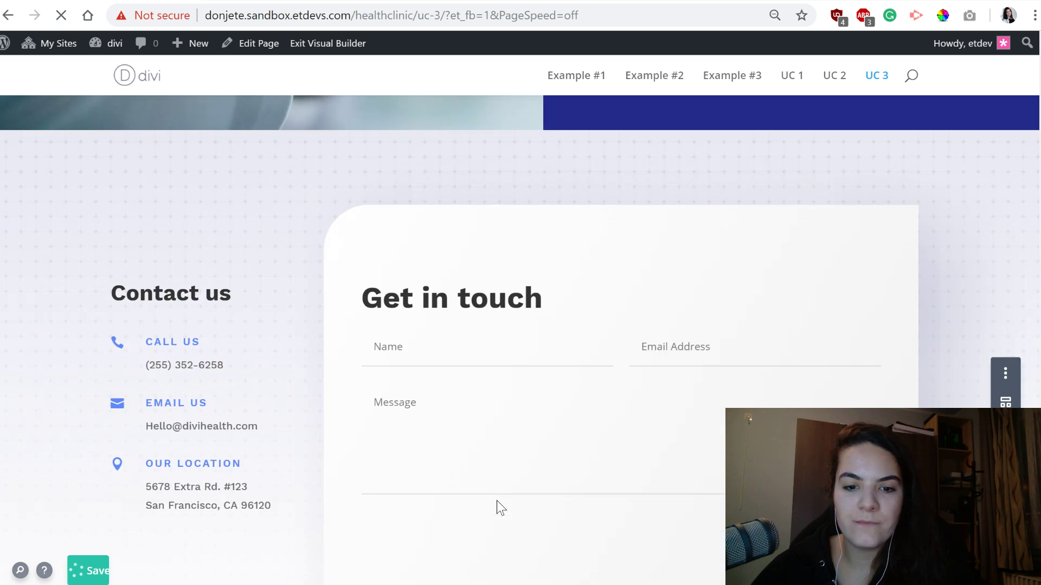
scroll(497, 504, down, 2)
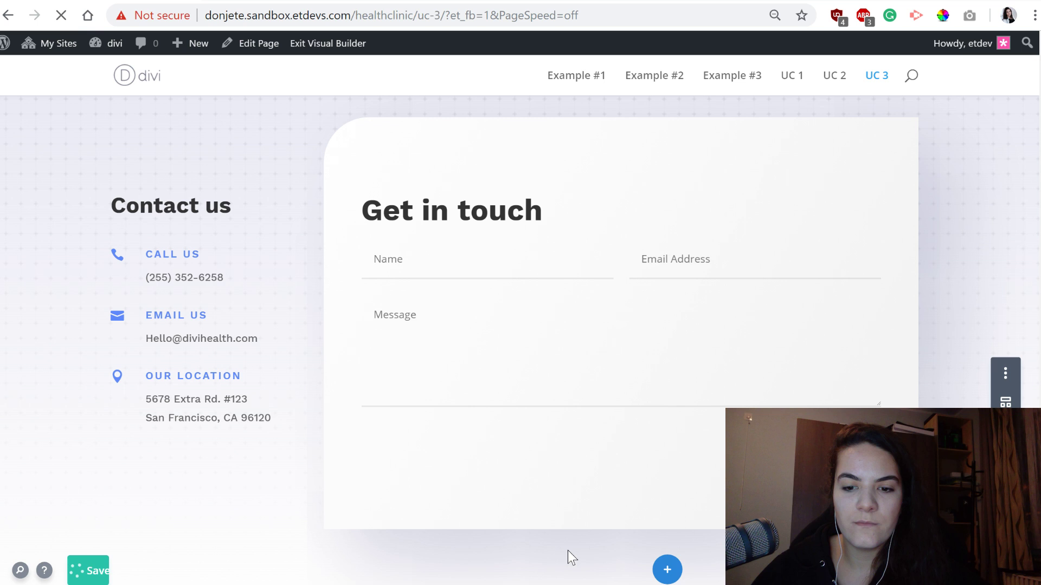
scroll(543, 571, down, 1)
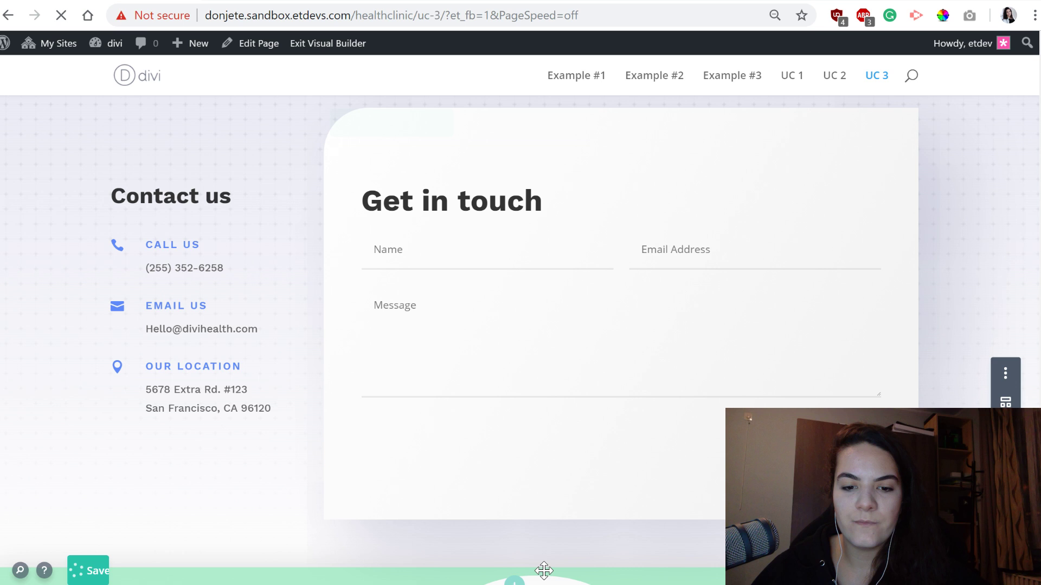
scroll(170, 524, up, 1)
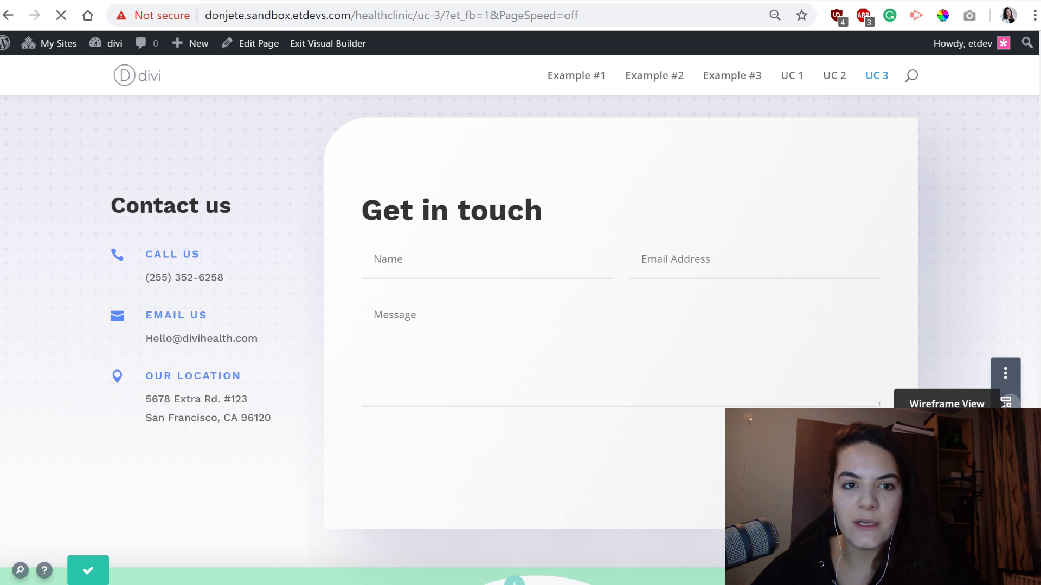
Switch to the wireframe view and insert a row with three equal columns in the new section, without adding a module
click(1006, 402)
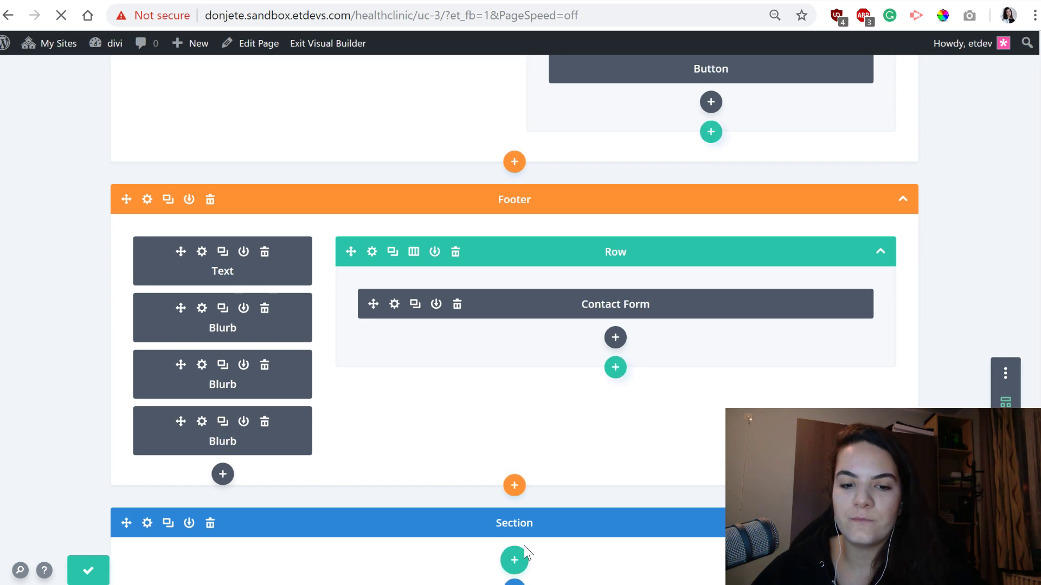
click(514, 559)
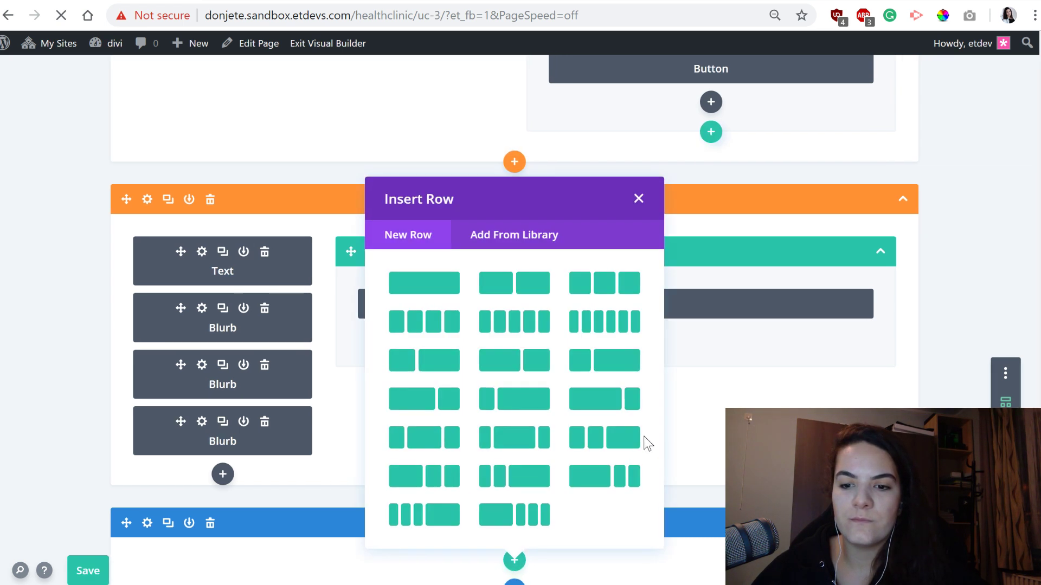
click(604, 283)
click(394, 100)
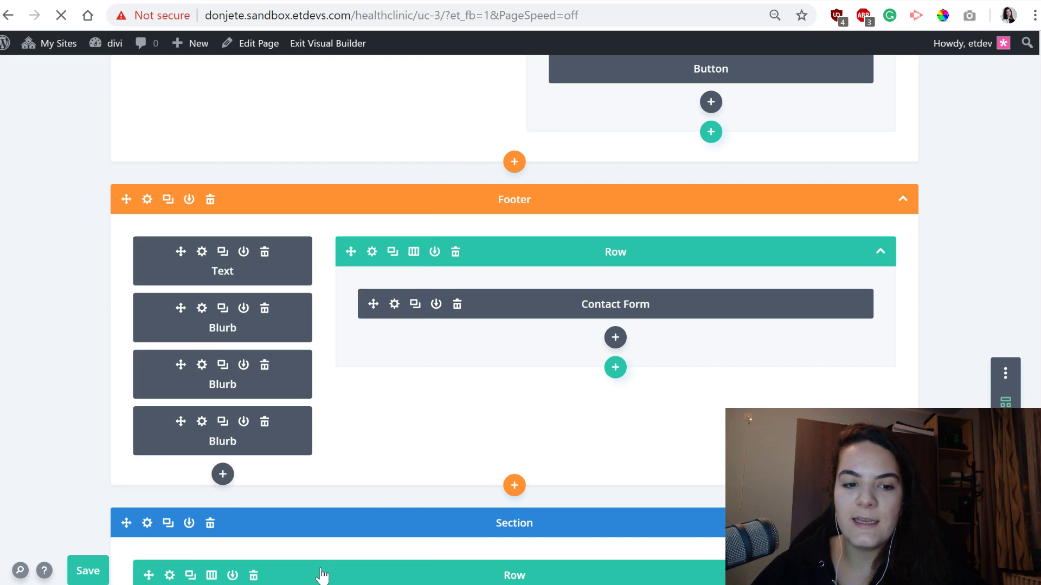
In the new three-column row's settings, make the row fullwidth and enable a custom gutter width of 1
scroll(187, 483, down, 3)
click(170, 440)
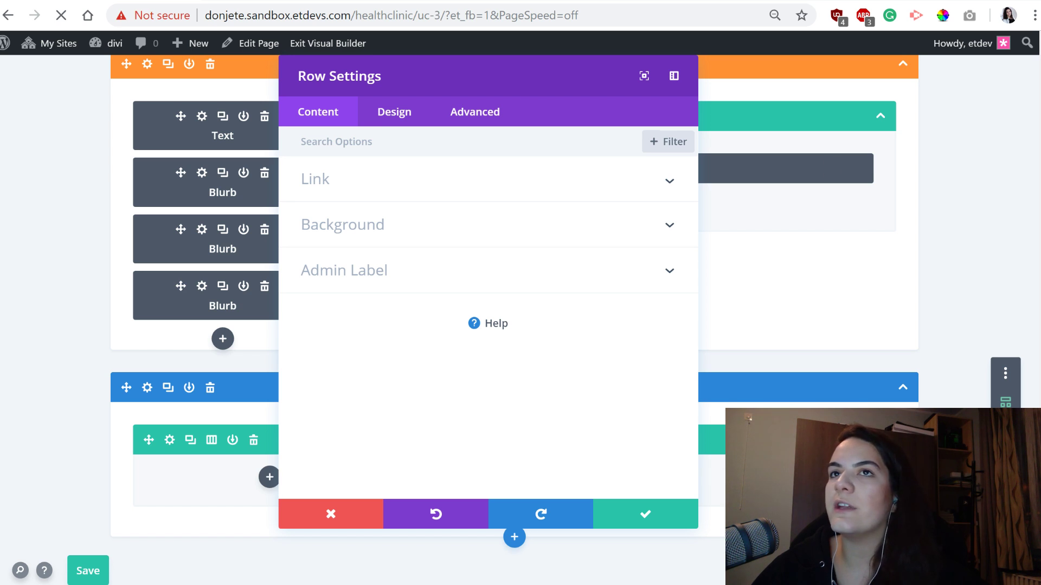
click(1006, 460)
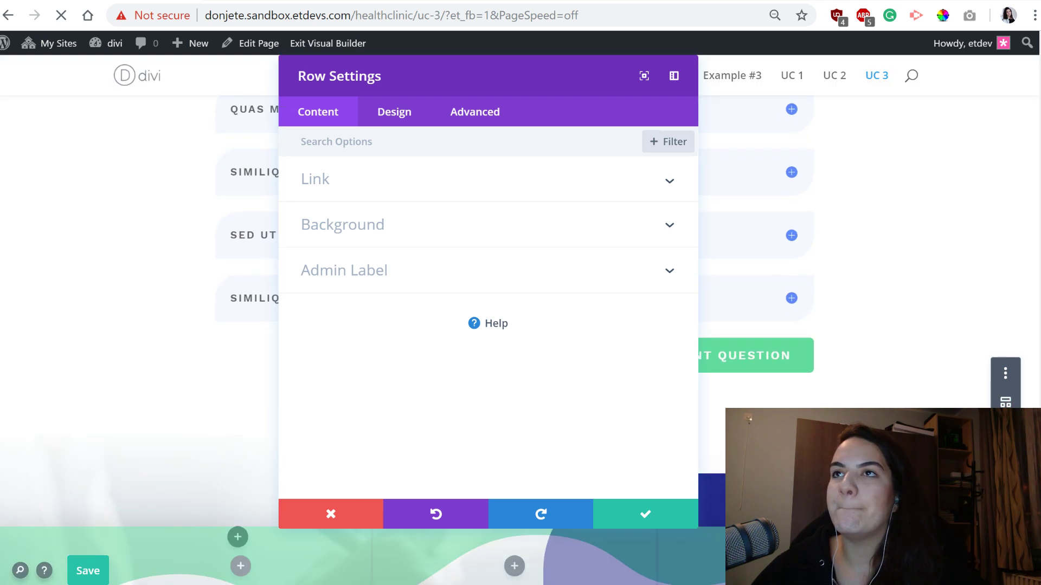
click(412, 107)
click(414, 245)
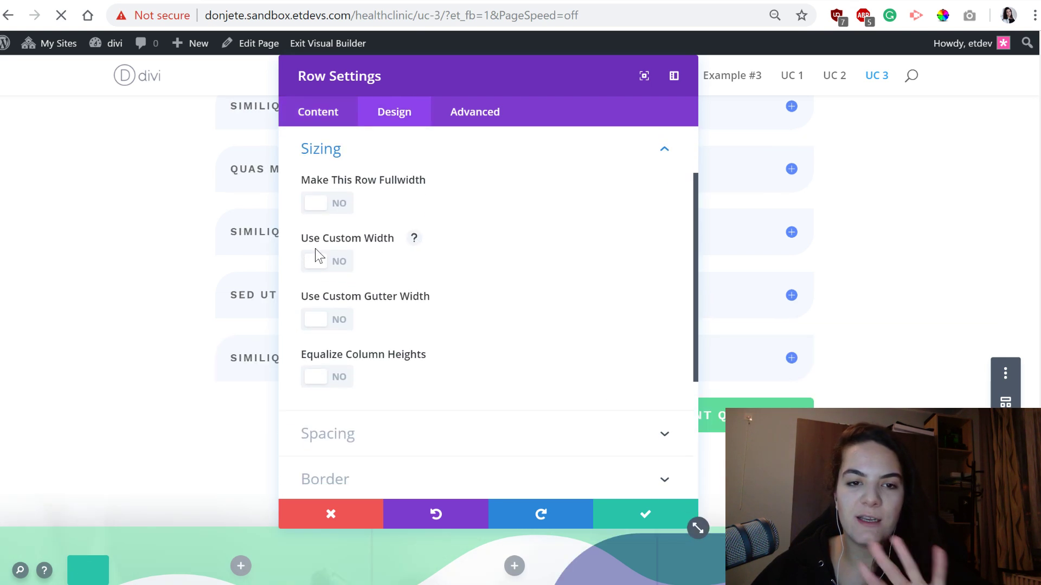
click(339, 215)
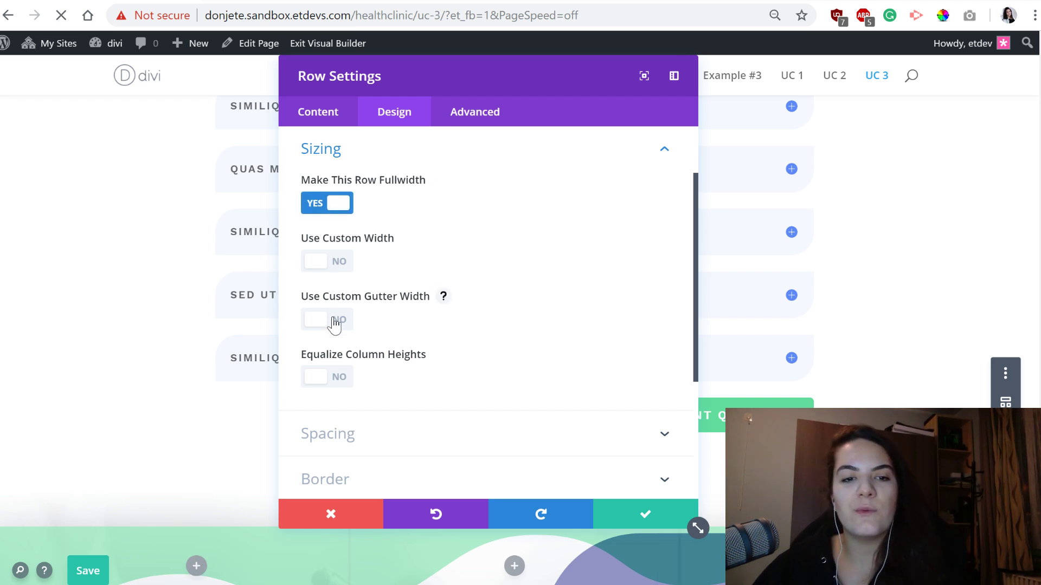
click(334, 321)
click(664, 383)
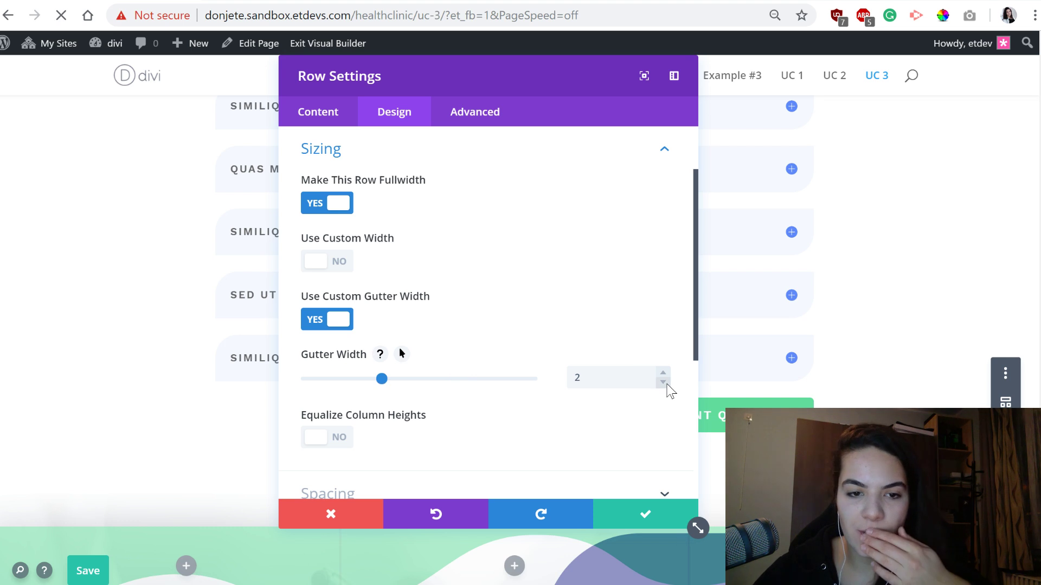
click(665, 383)
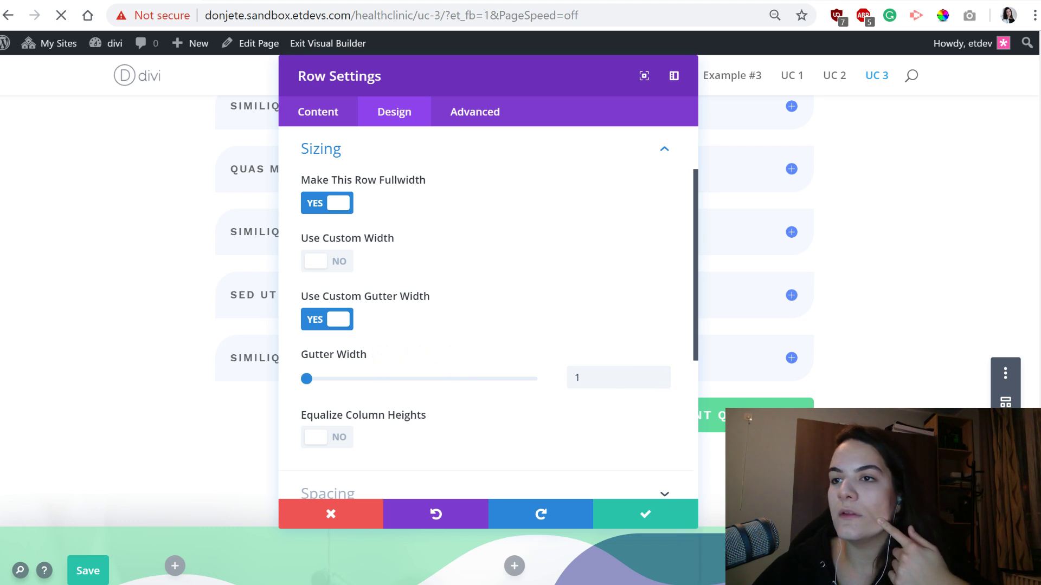
Set the row's custom padding to 30px at the top and 20px at the bottom
scroll(390, 411, down, 4)
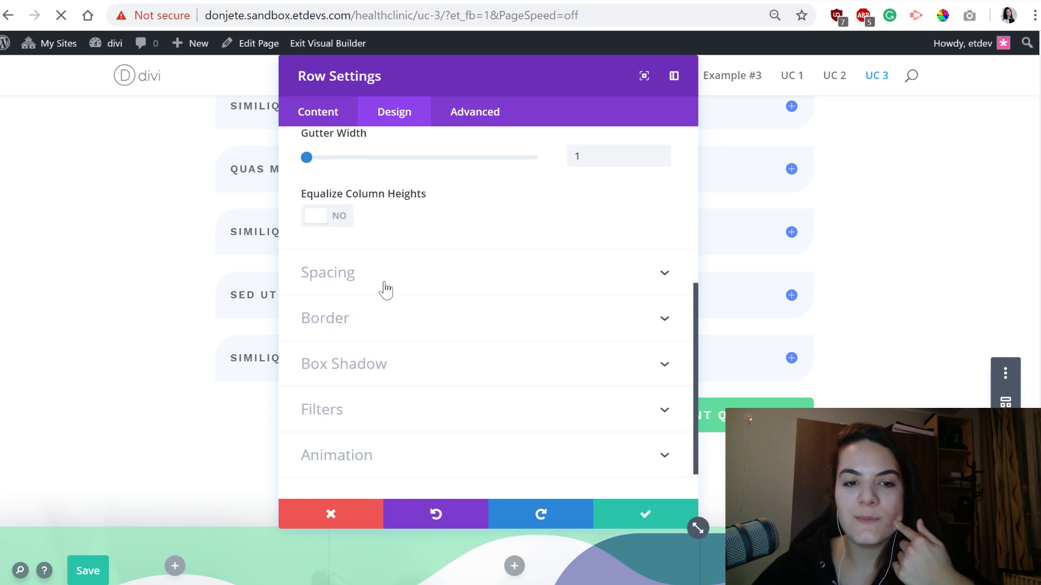
click(387, 281)
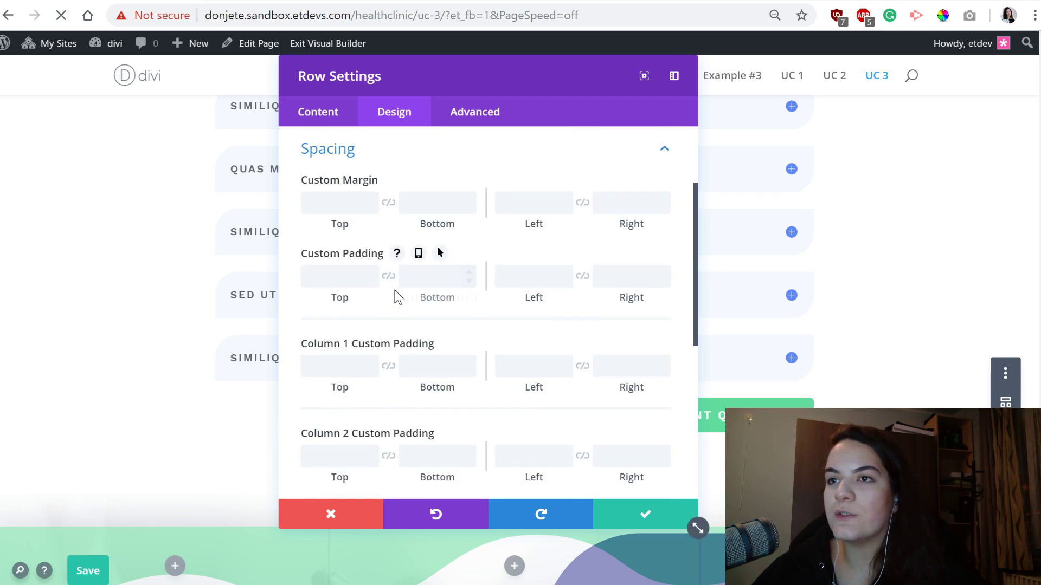
click(325, 276)
text(3)
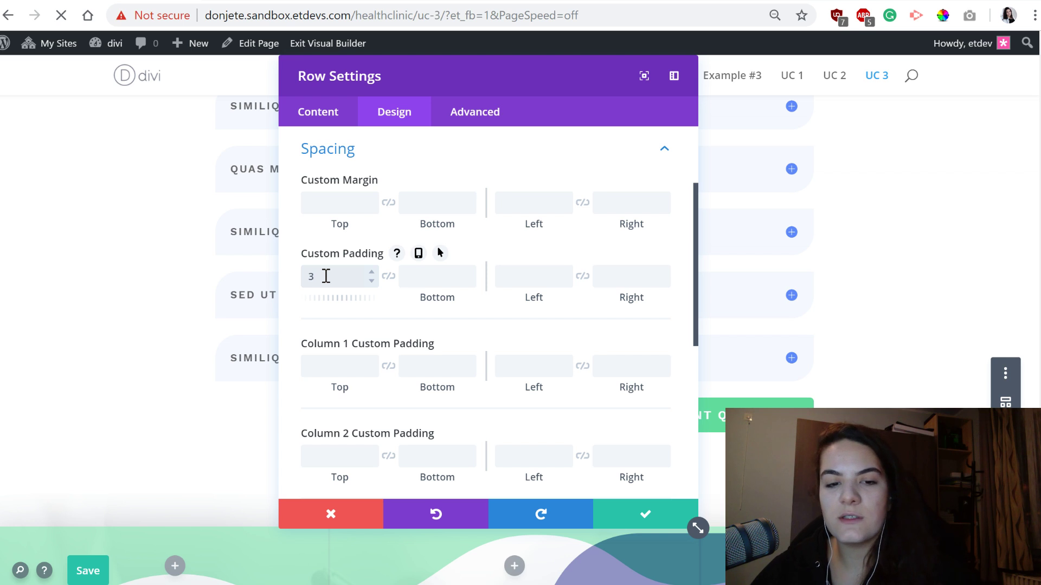
text(0)
click(437, 270)
text(20)
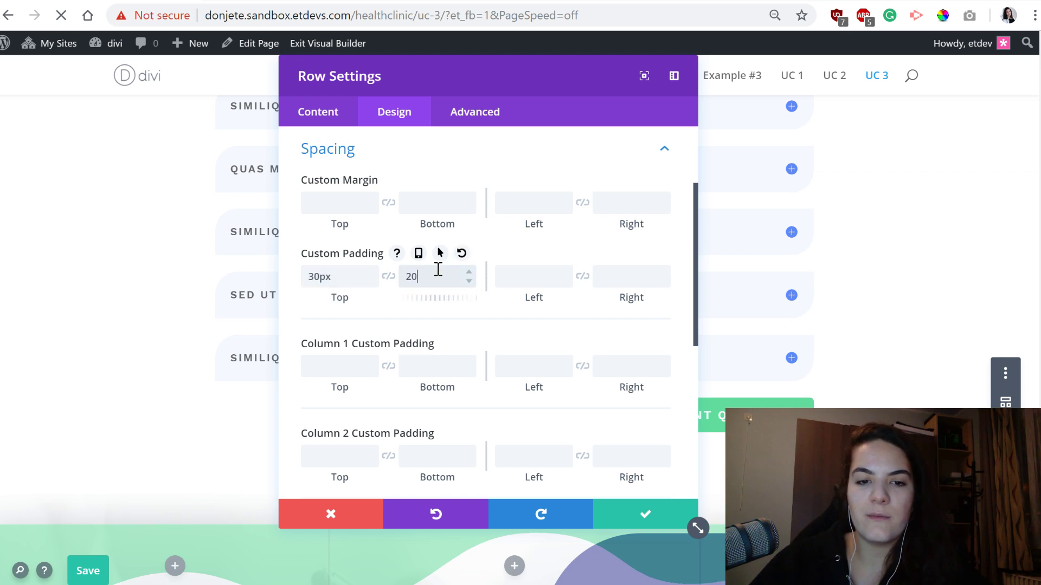
text(px)
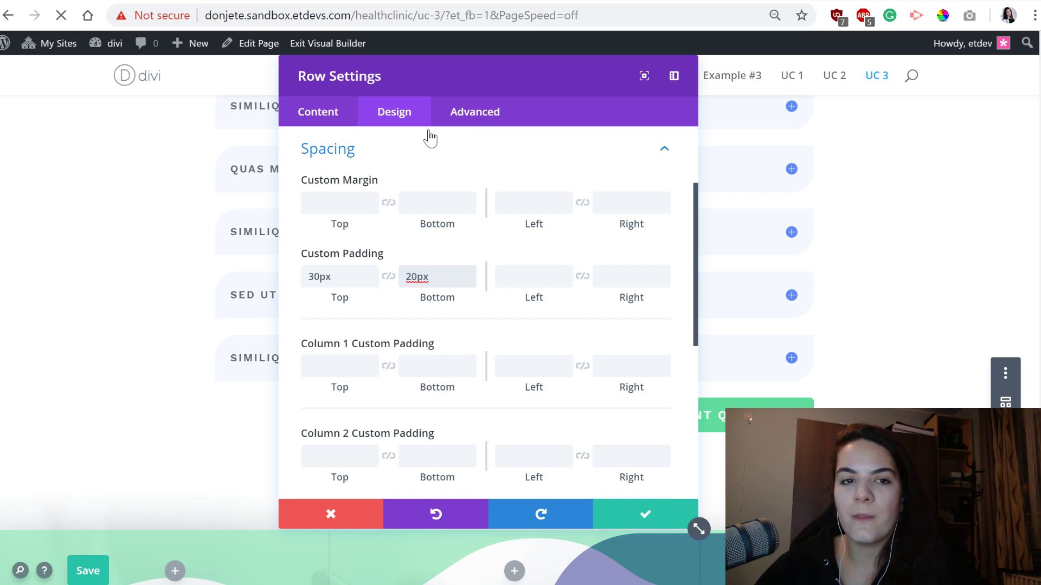
Add the custom CSS display: flex; to the row's main element and save the row settings
click(458, 115)
click(390, 236)
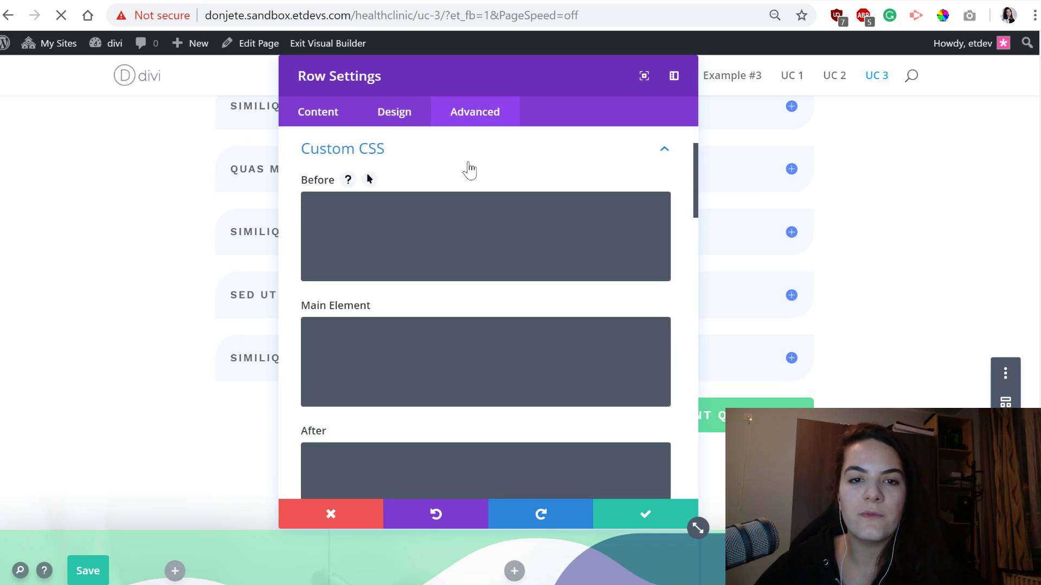
click(348, 372)
text(display: flex;)
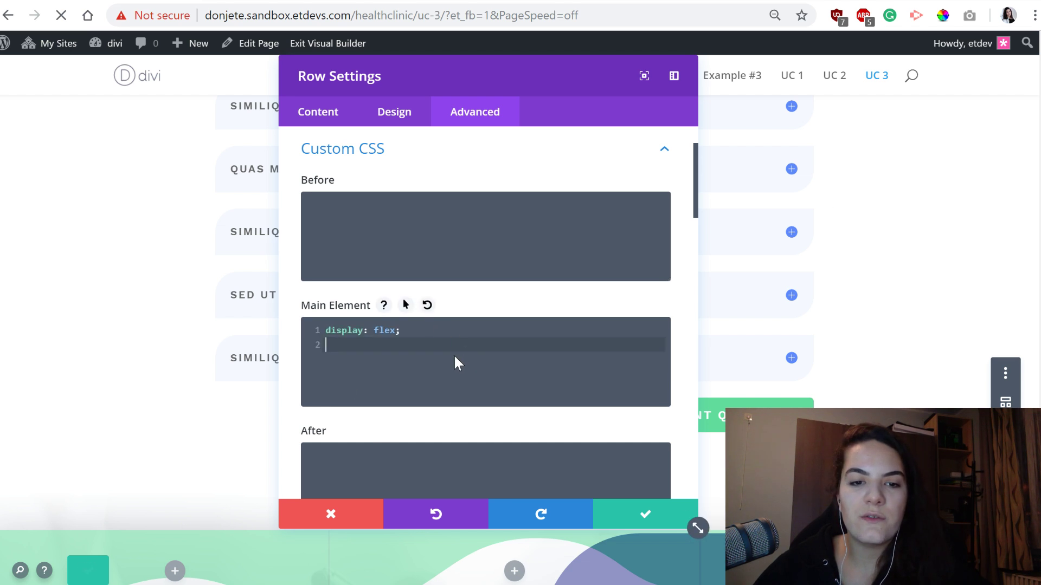
click(636, 521)
Insert a Blurb module into the first column of the fixed green section's row
scroll(691, 542, down, 10)
scroll(692, 442, up, 9)
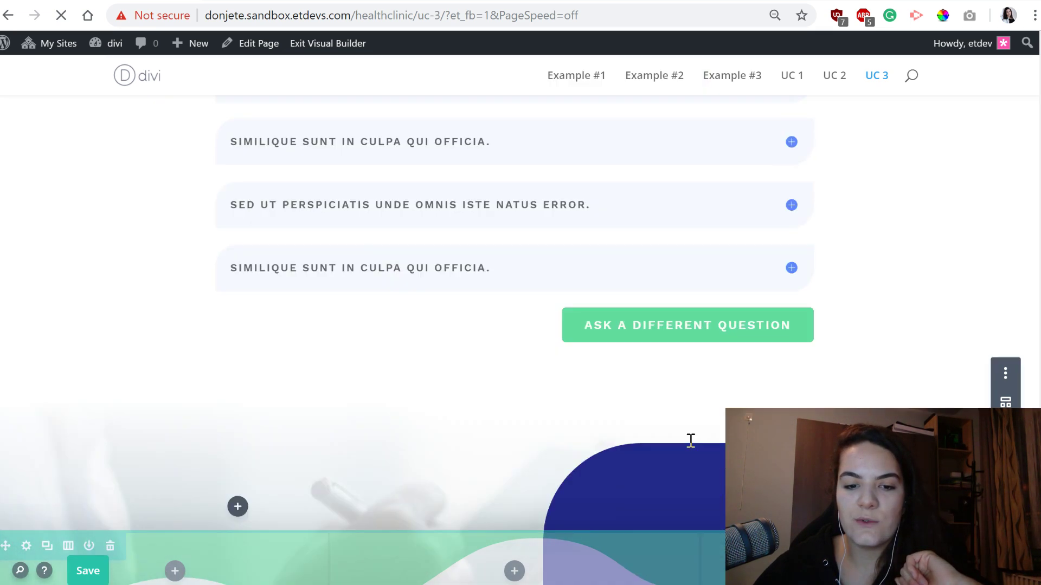
scroll(690, 441, down, 12)
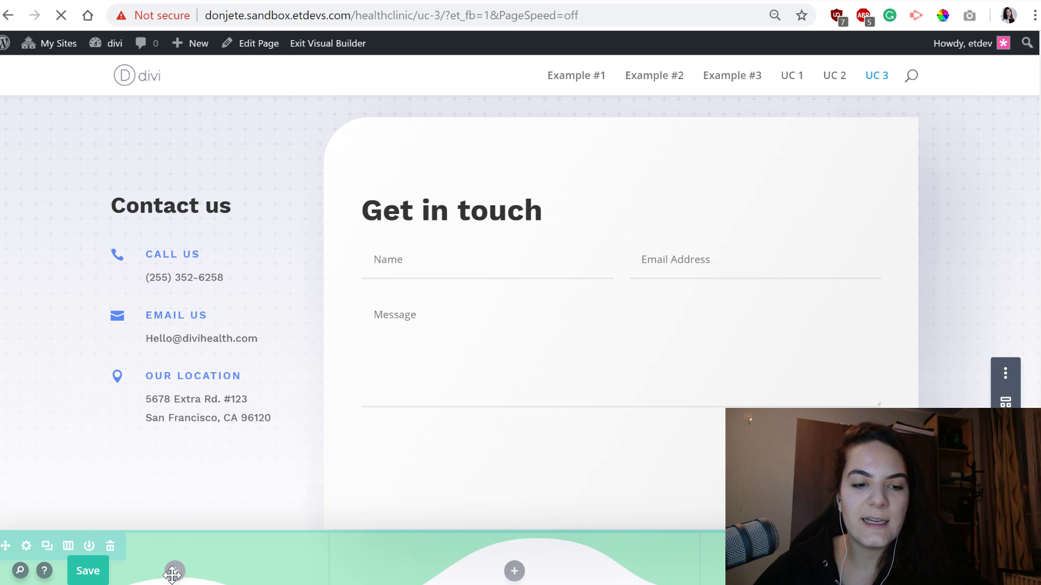
click(187, 556)
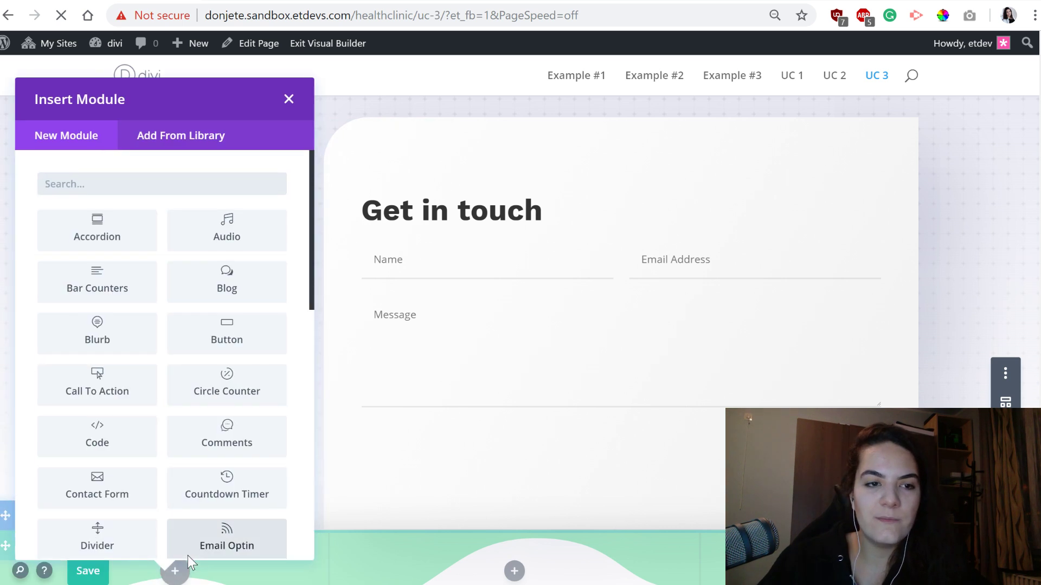
text(blur)
key(Return)
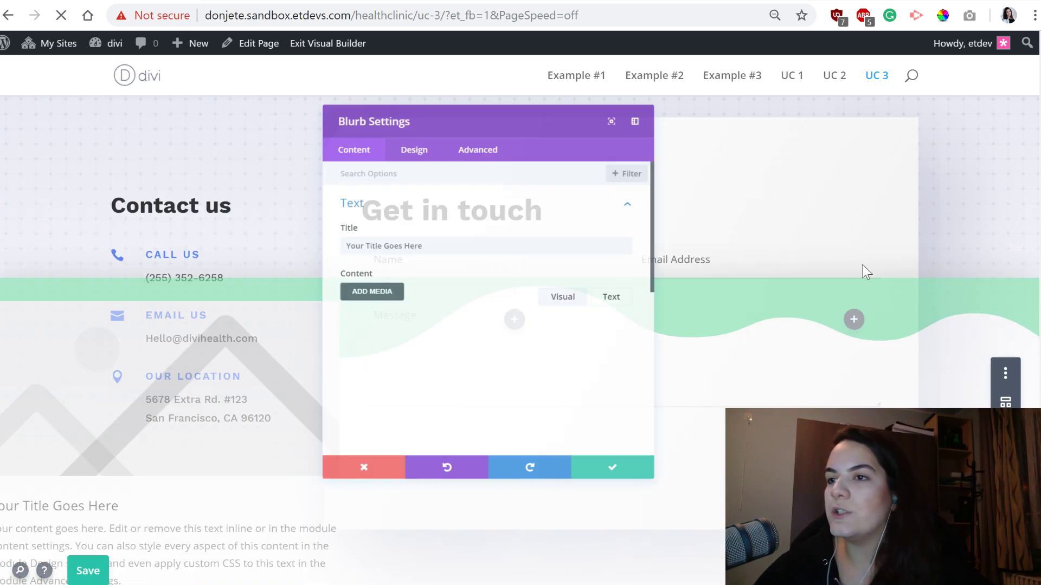
Set the blurb's title to Email and delete its placeholder body content
triple_click(436, 231)
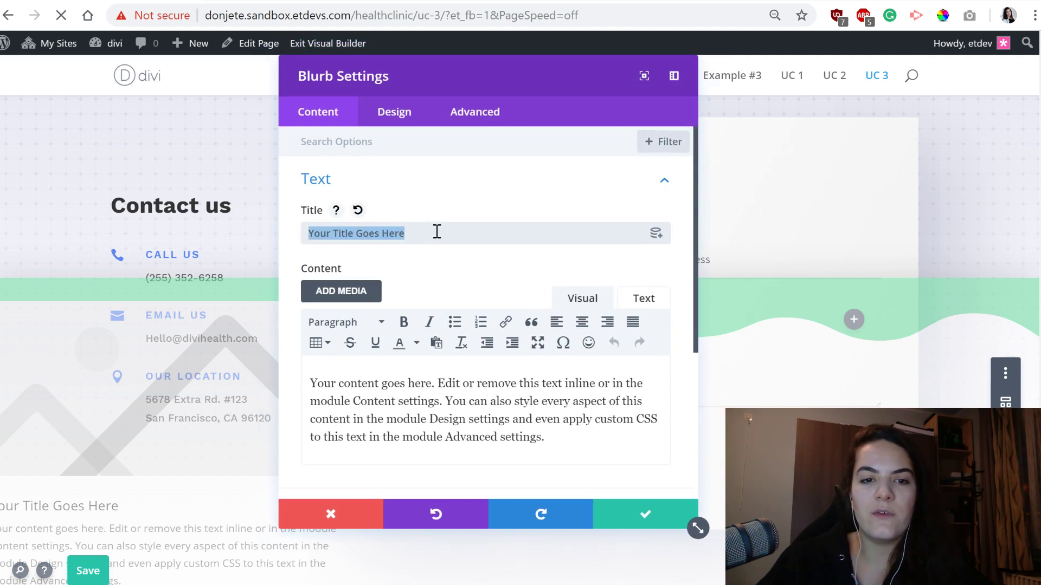
text(Email)
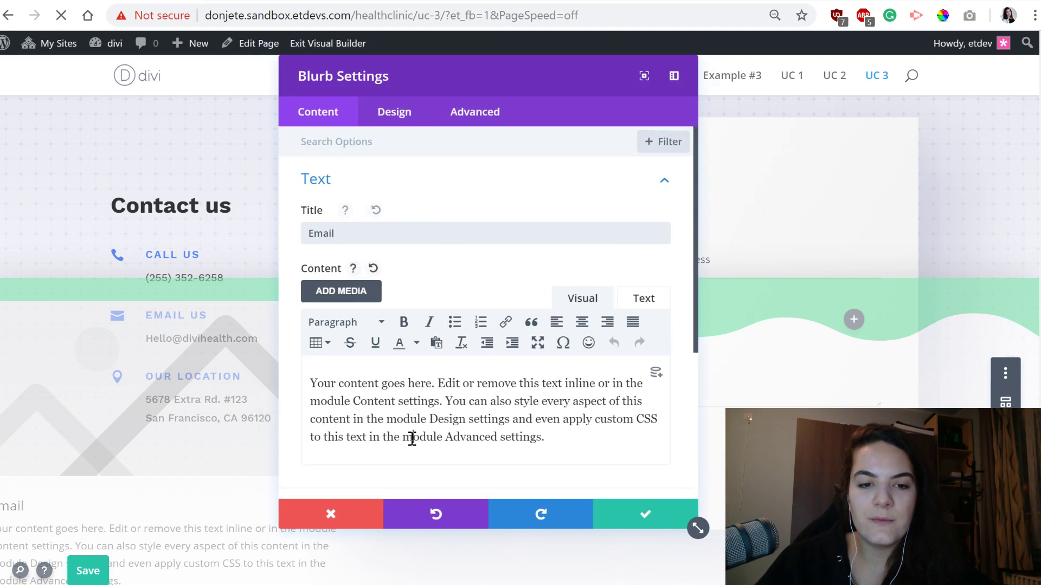
triple_click(412, 438)
key(BackSpace)
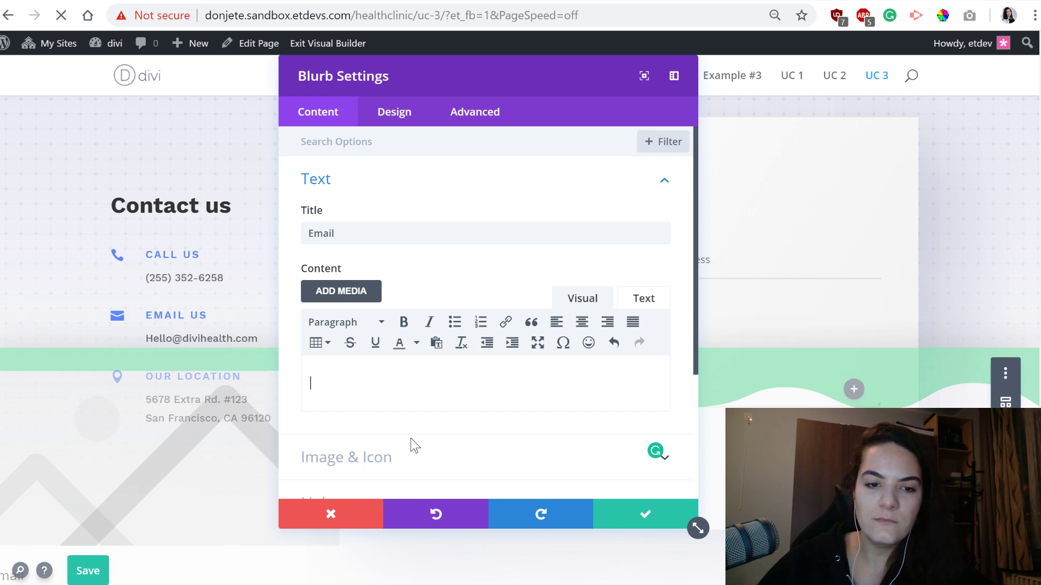
Use an icon instead of an image for the blurb and choose the solid envelope icon
scroll(436, 431, down, 2)
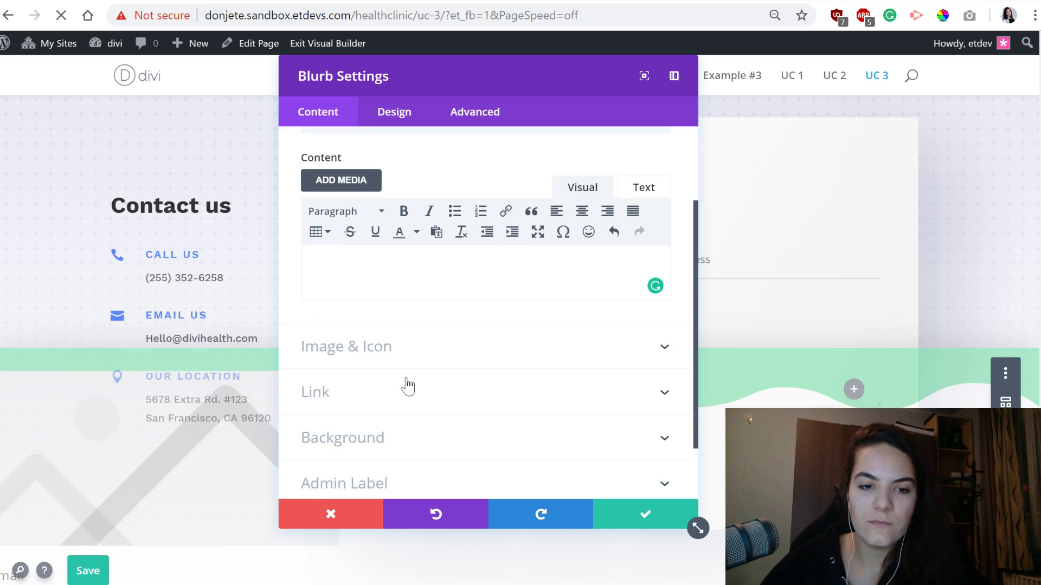
click(400, 350)
click(649, 275)
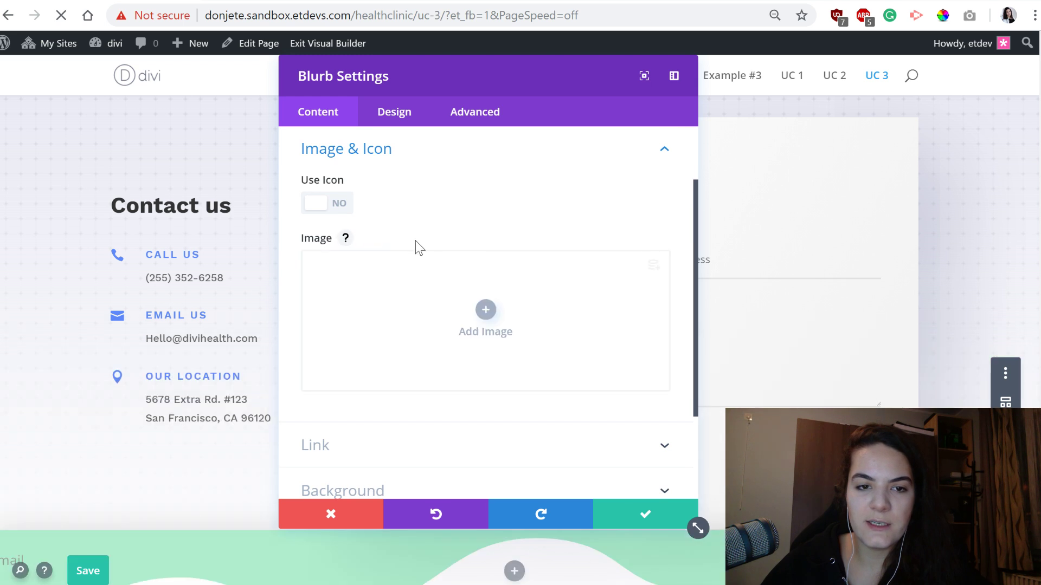
click(338, 204)
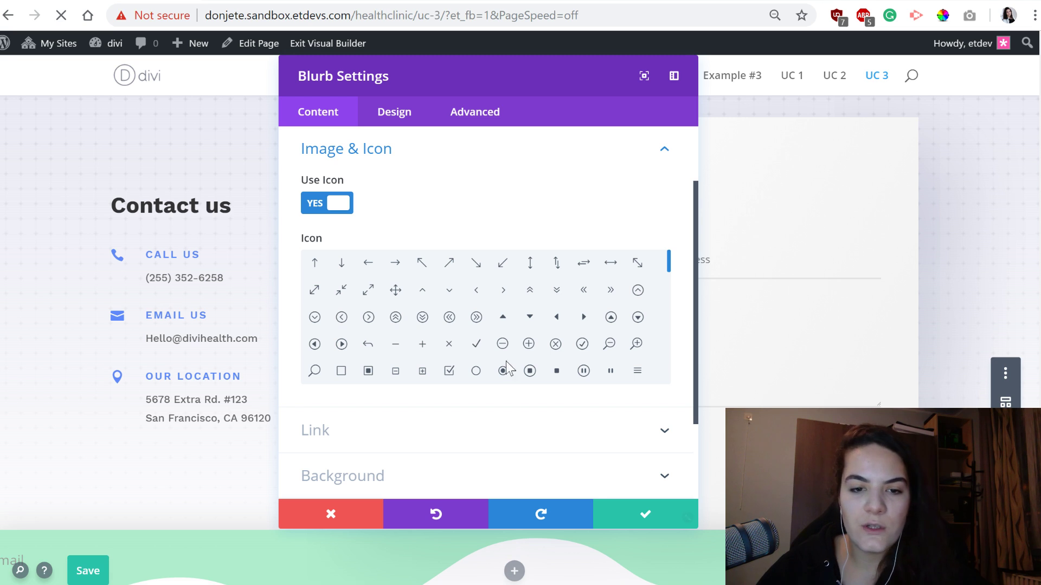
scroll(507, 368, down, 5)
click(422, 306)
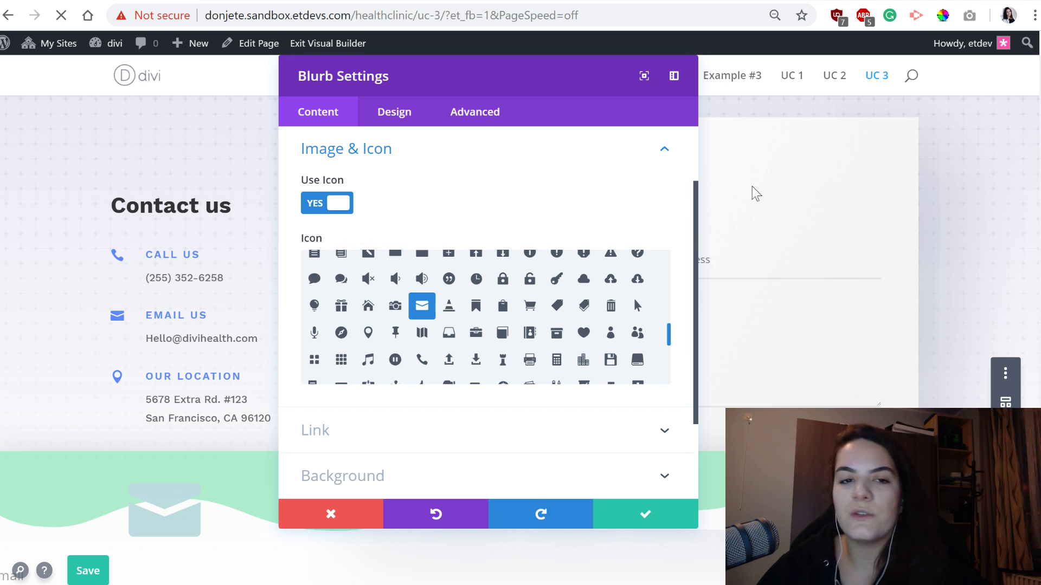
Color the blurb's icon white (#FFFFFF), keep its placement at Top, and enable an icon font size of 25px
click(390, 111)
click(379, 180)
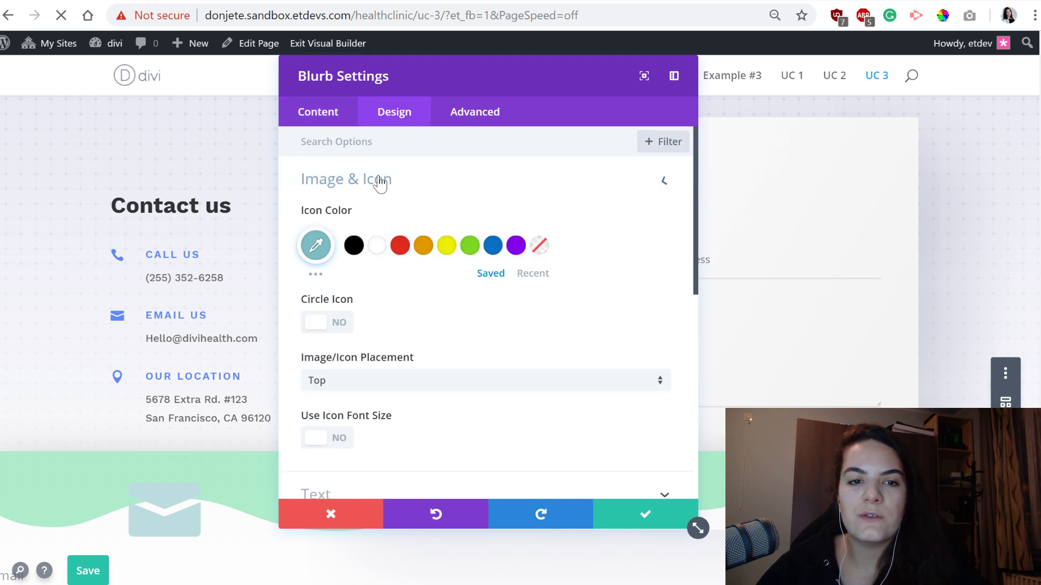
click(378, 248)
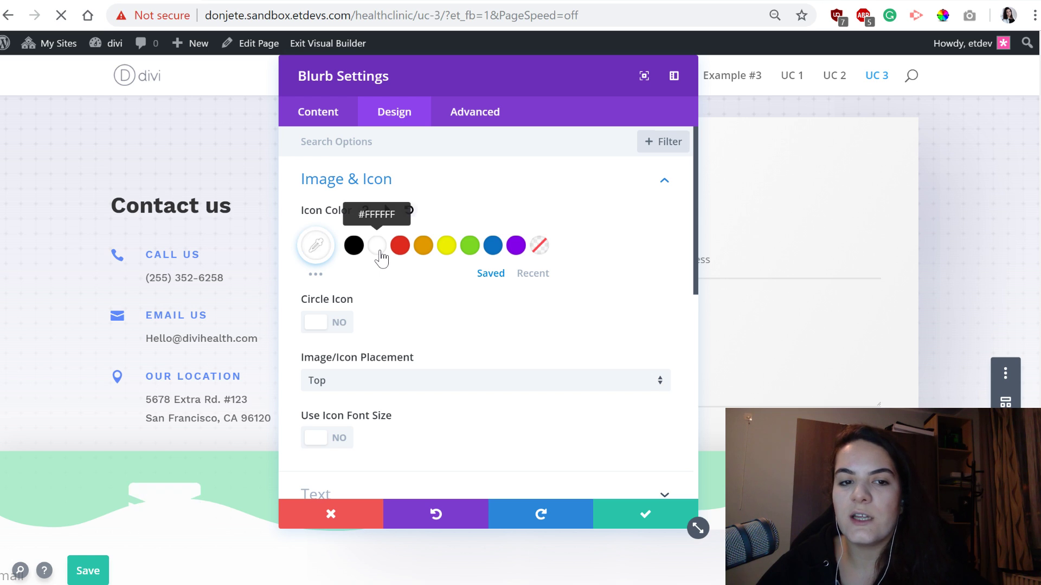
click(396, 385)
click(346, 386)
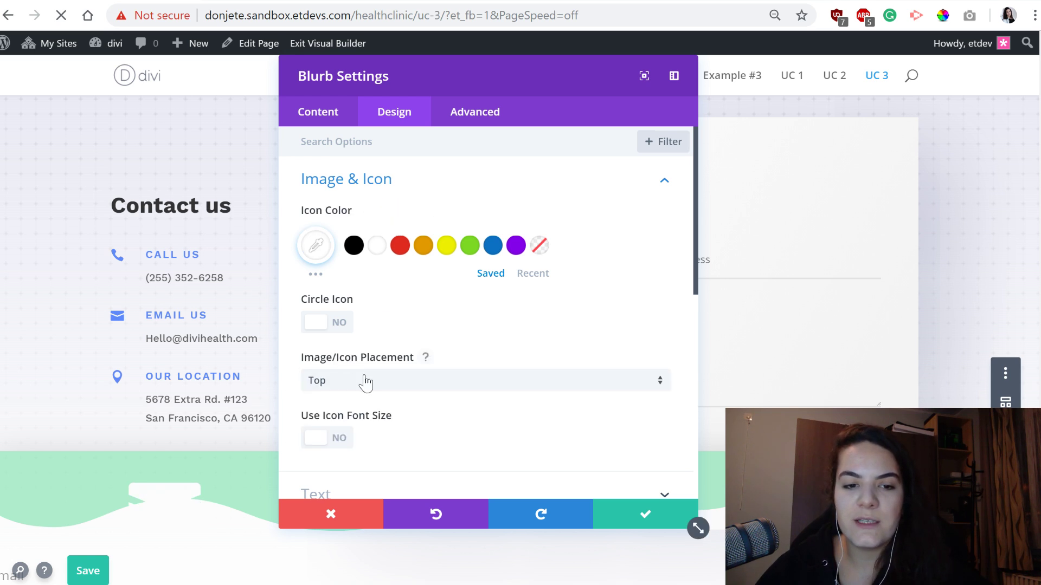
click(332, 440)
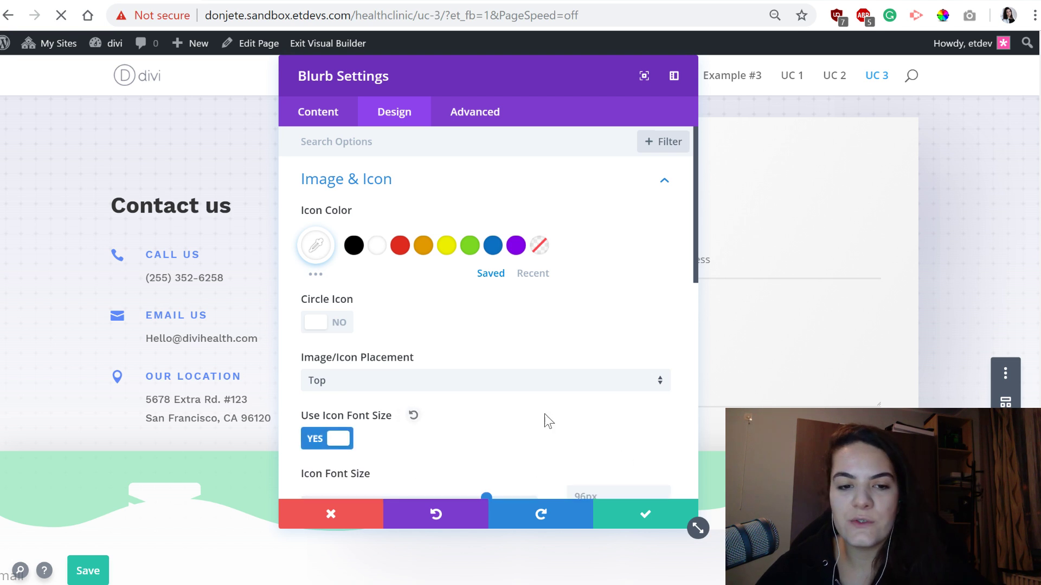
scroll(544, 415, down, 2)
click(594, 387)
text(25)
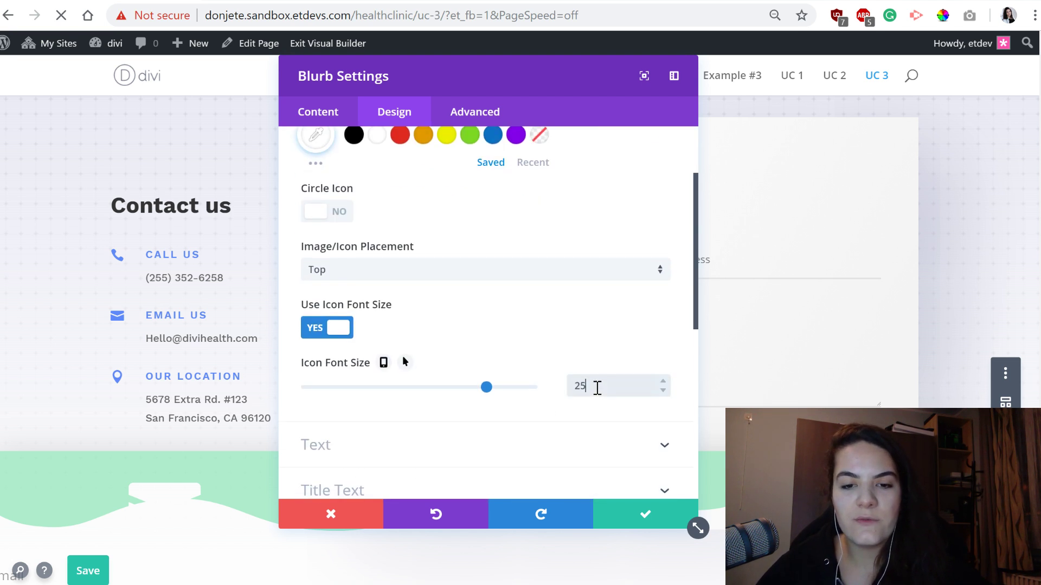
text(px)
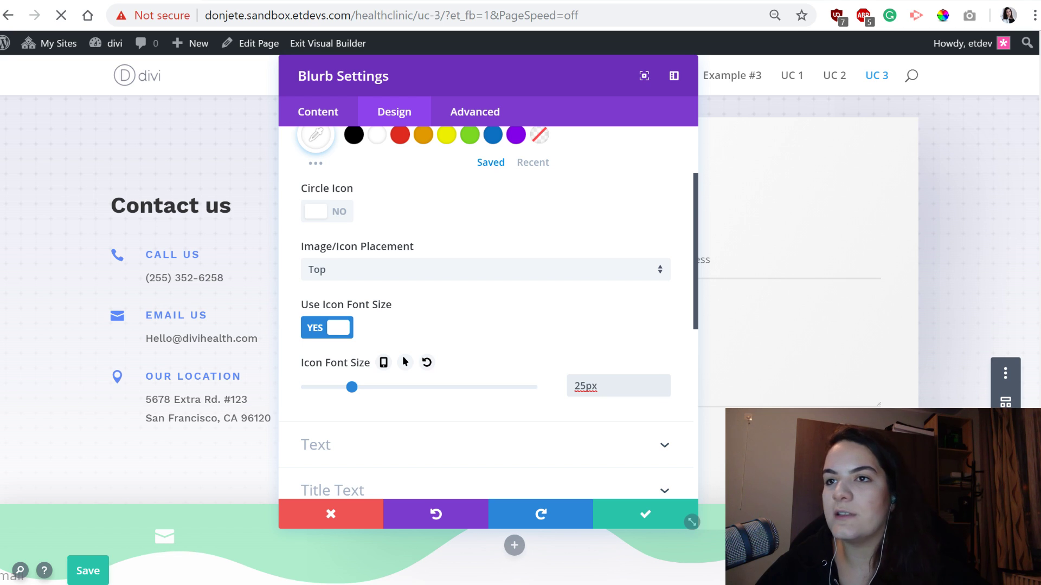
Set the Email blurb's title font to Work Sans and center the title text
click(363, 491)
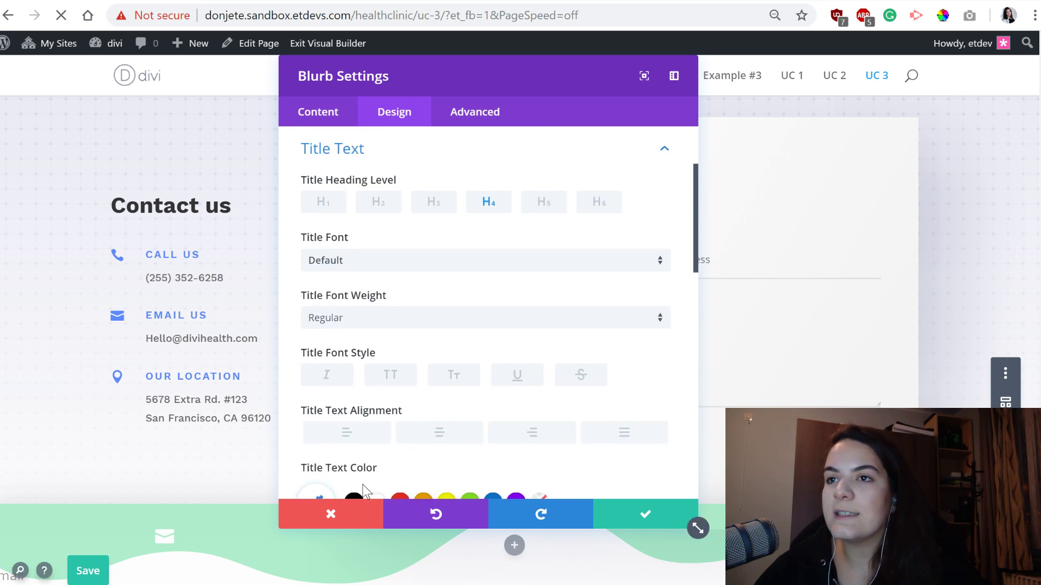
click(445, 271)
click(429, 208)
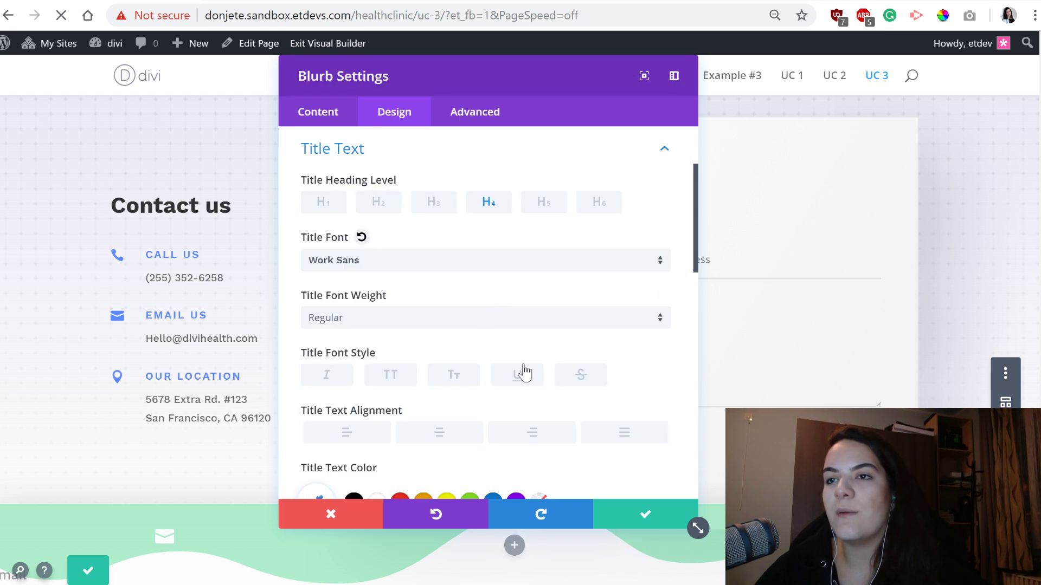
click(426, 432)
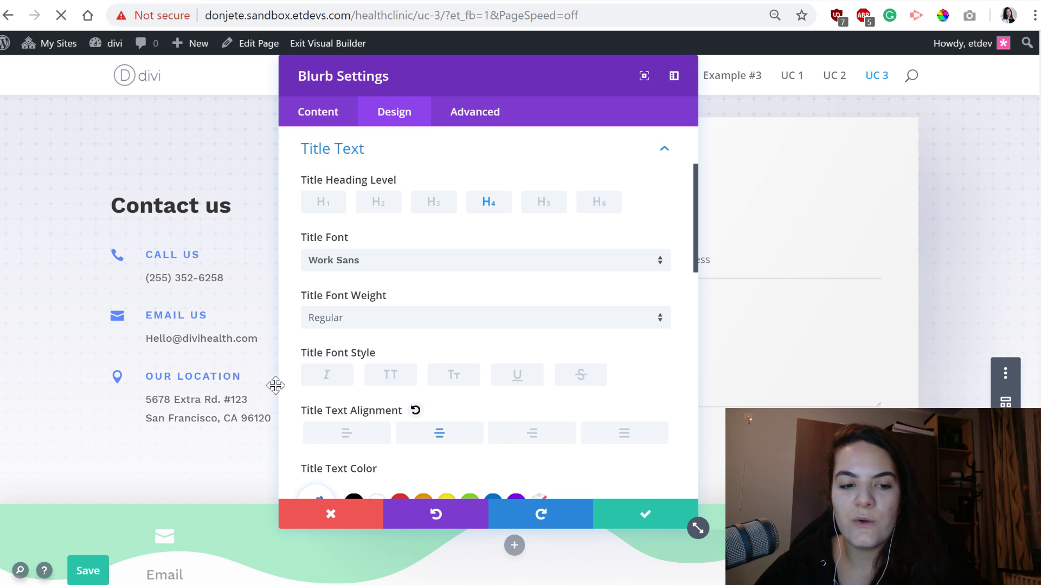
Set the blurb's title letter spacing to -1px and save the module settings
scroll(403, 432, down, 2)
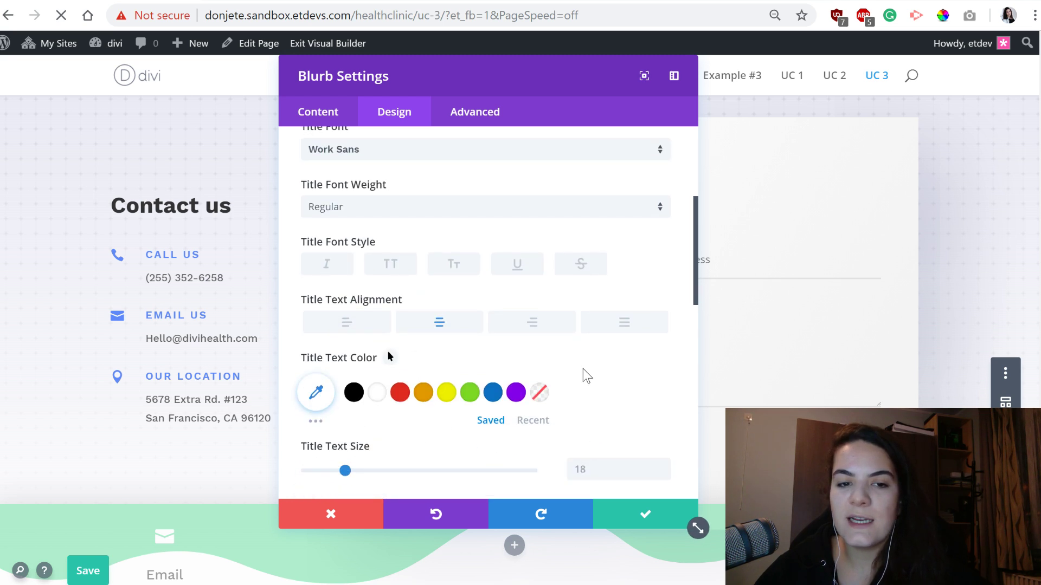
scroll(620, 410, down, 2)
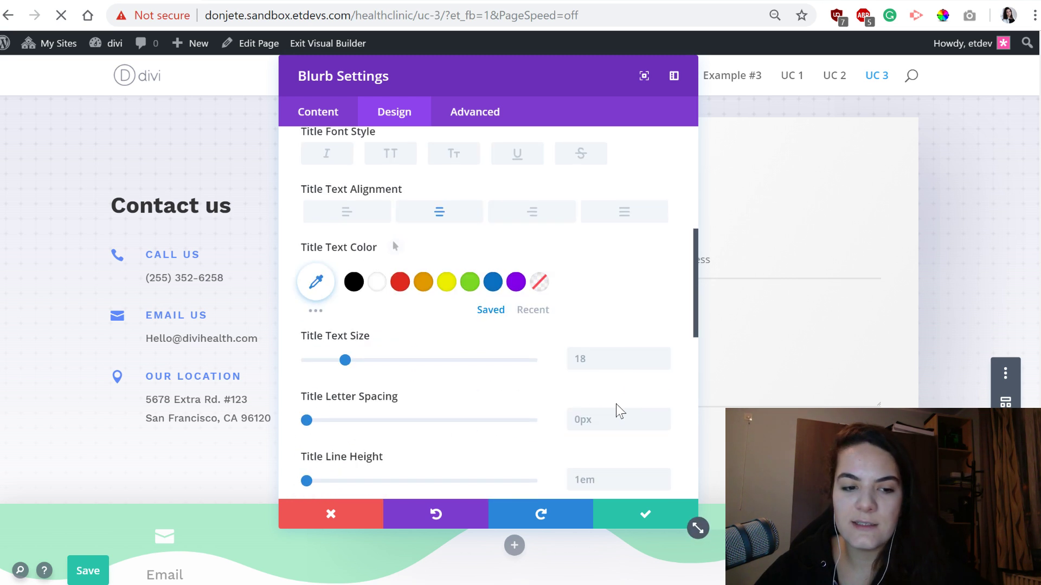
click(662, 425)
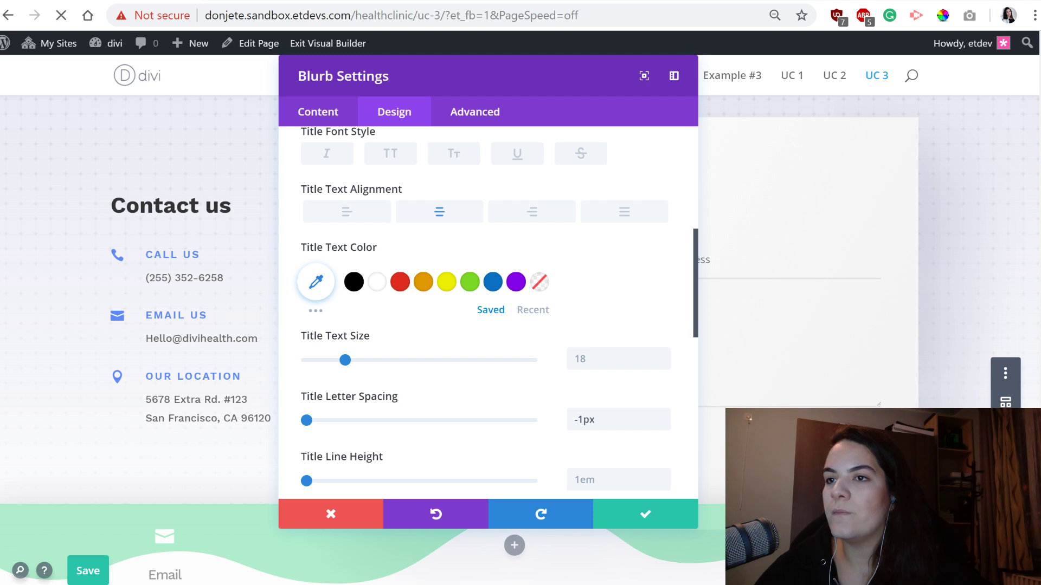
click(642, 515)
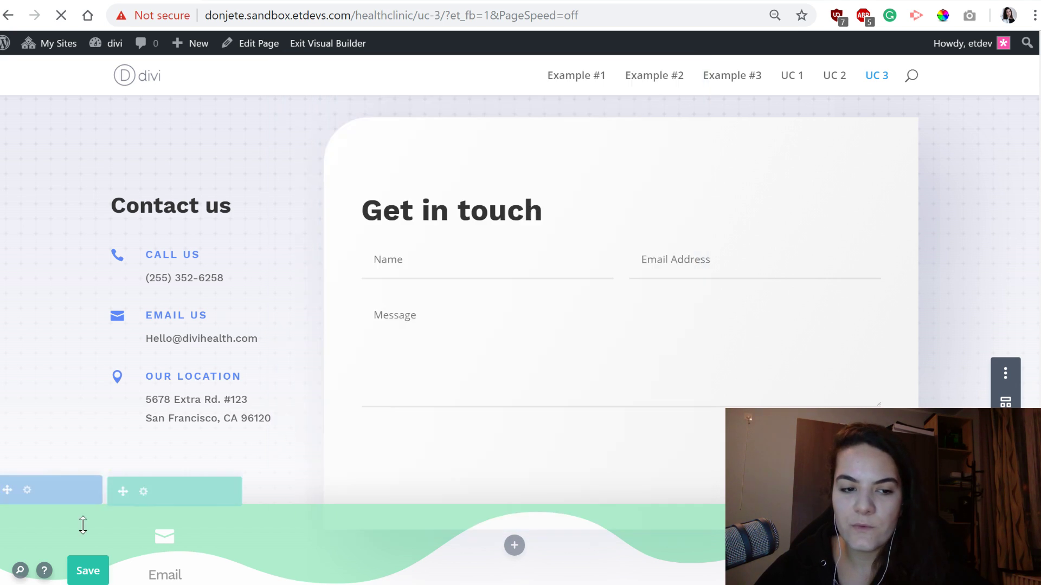
Save the page and place copies of the Email blurb in the row's second and third columns
click(87, 569)
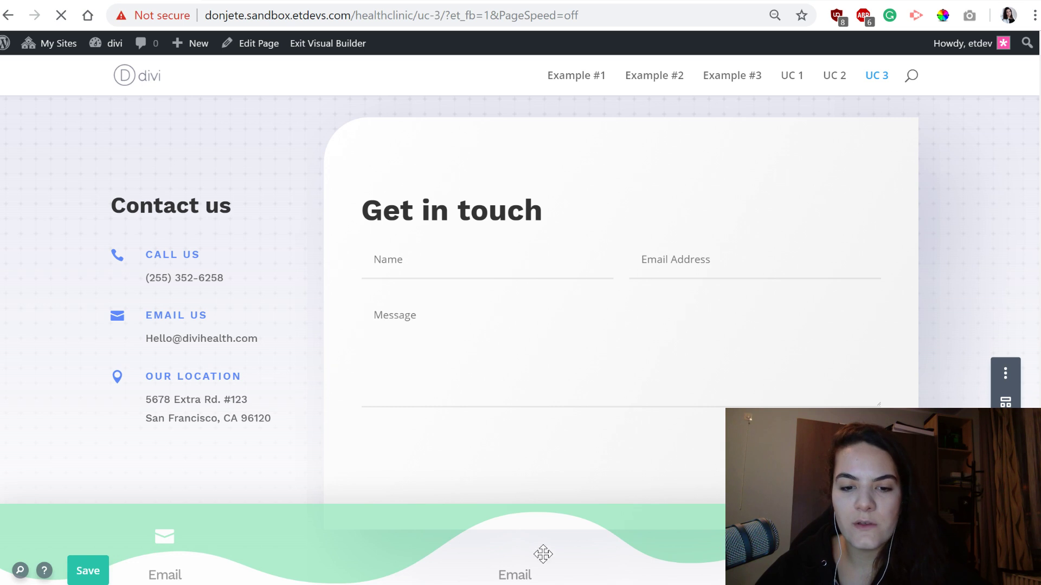
mouse_move(523, 544)
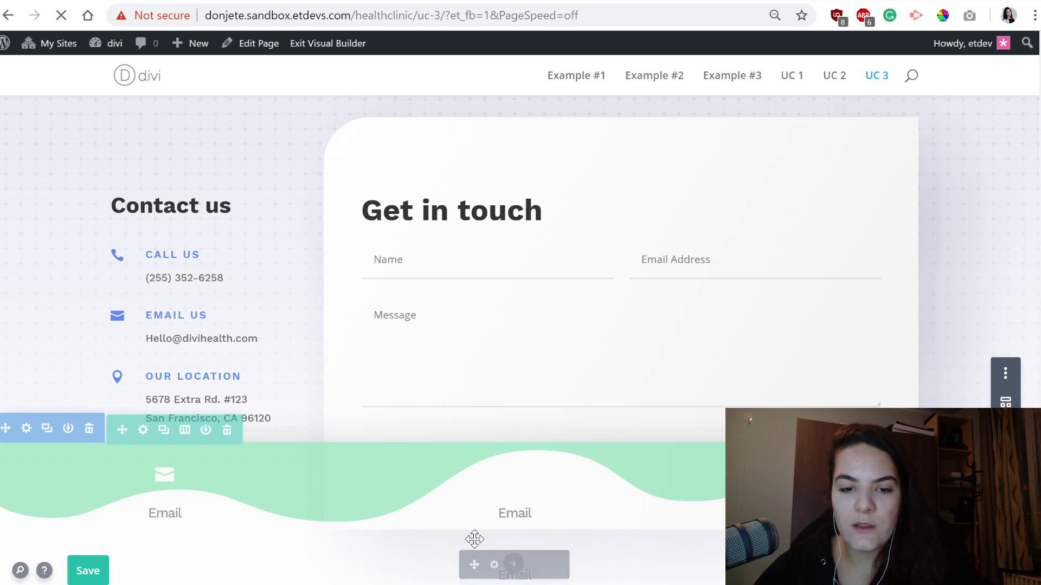
drag(471, 539, 824, 526)
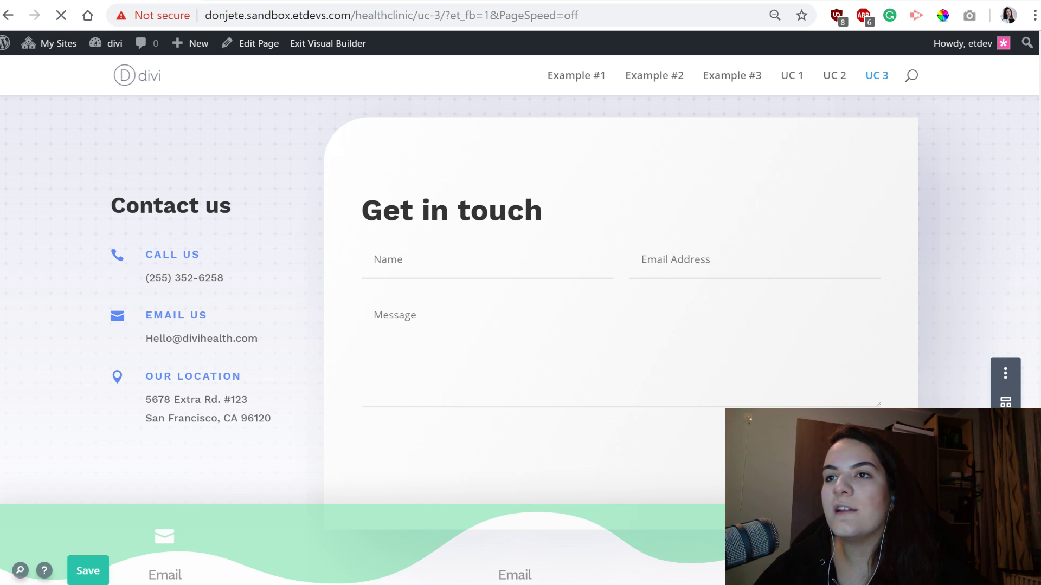
Change the icon color of the second column's Email blurb to #000000 and save the page
click(493, 535)
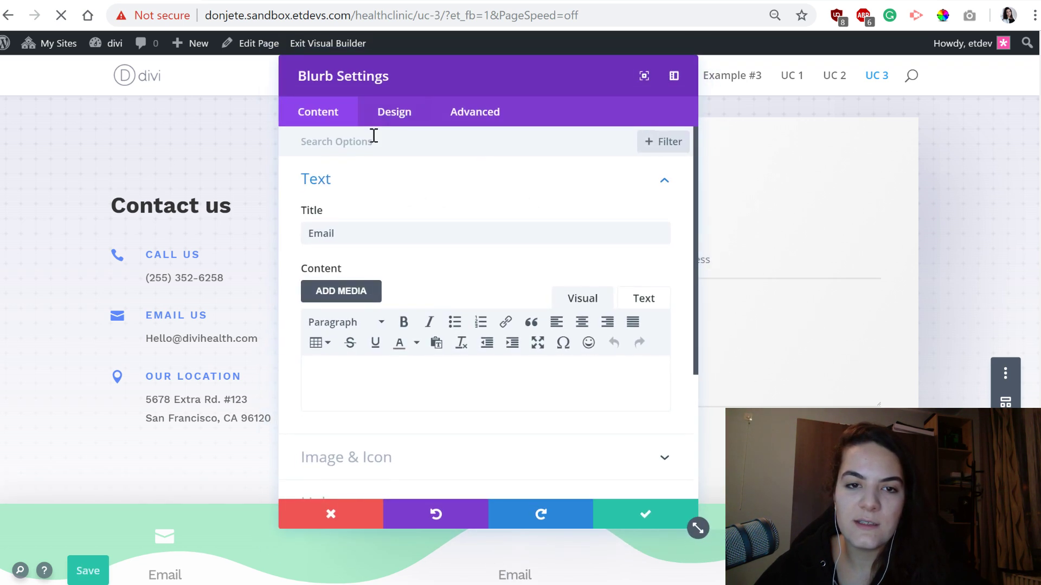
click(380, 115)
click(352, 184)
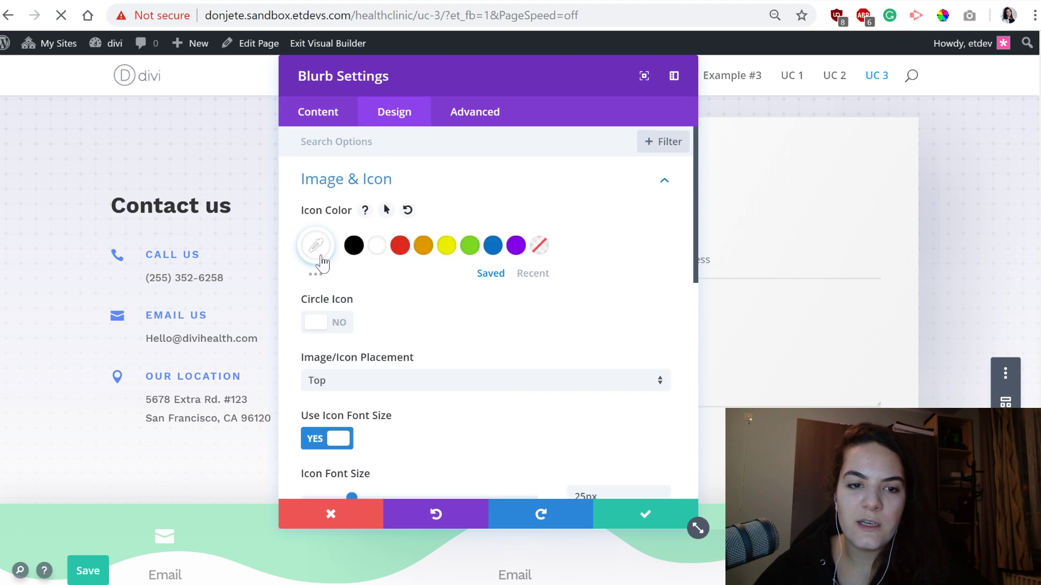
click(319, 252)
text(#000000)
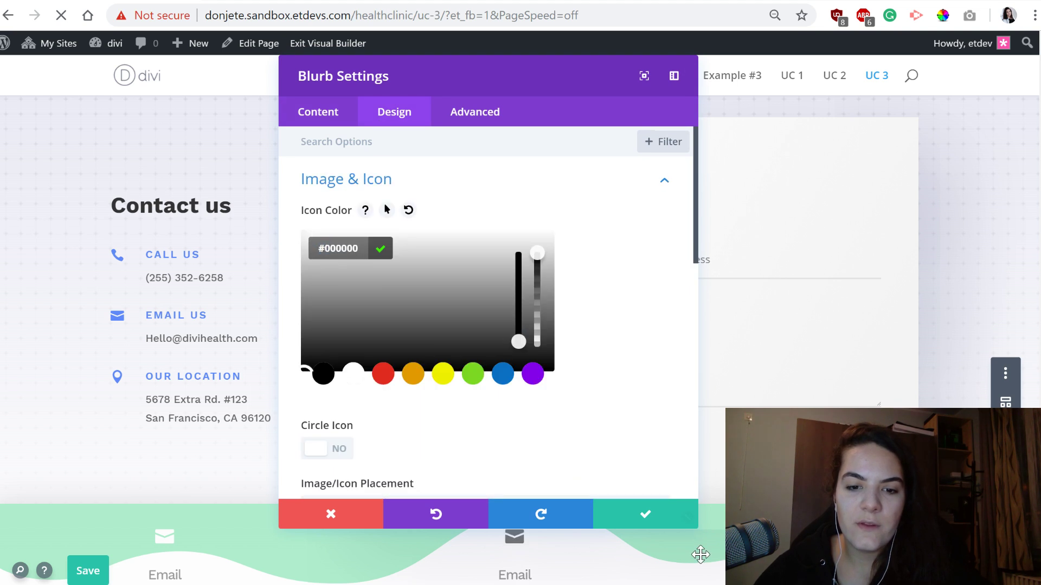
click(639, 514)
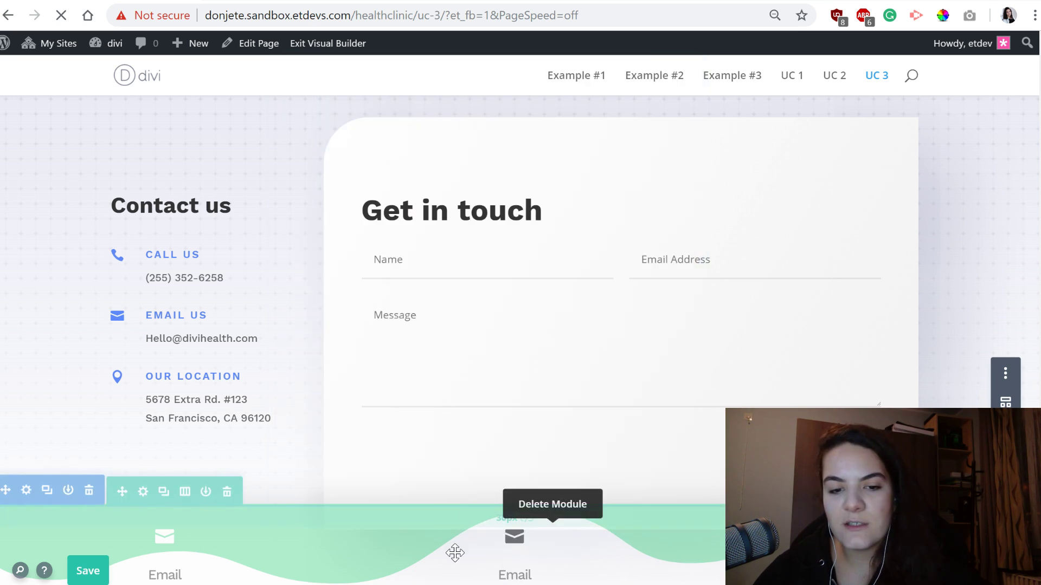
click(87, 571)
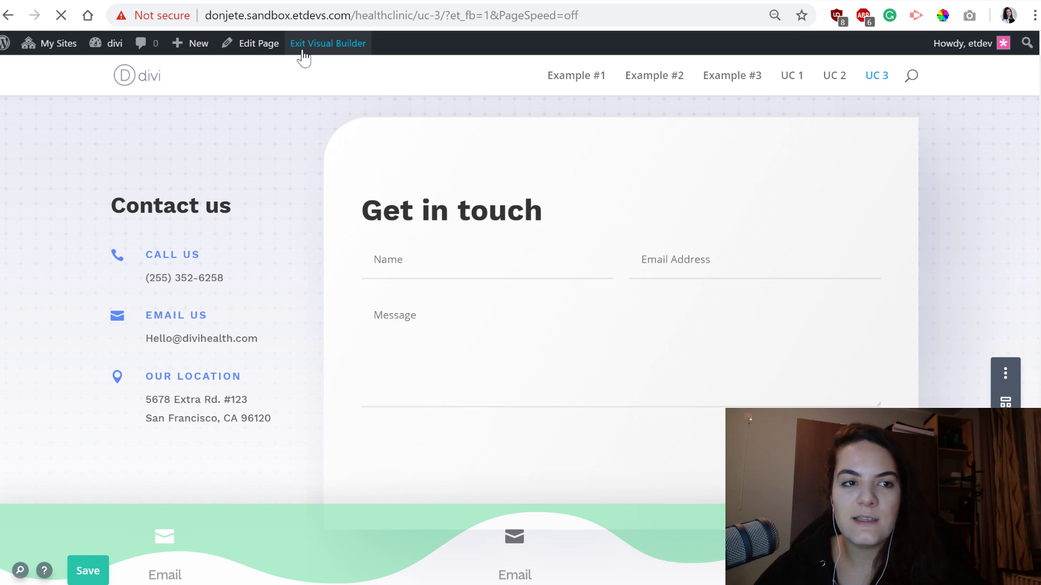
Exit the Visual Builder and enlarge the UC 3 page to its mobile layout to check the wavy contact bar
click(303, 54)
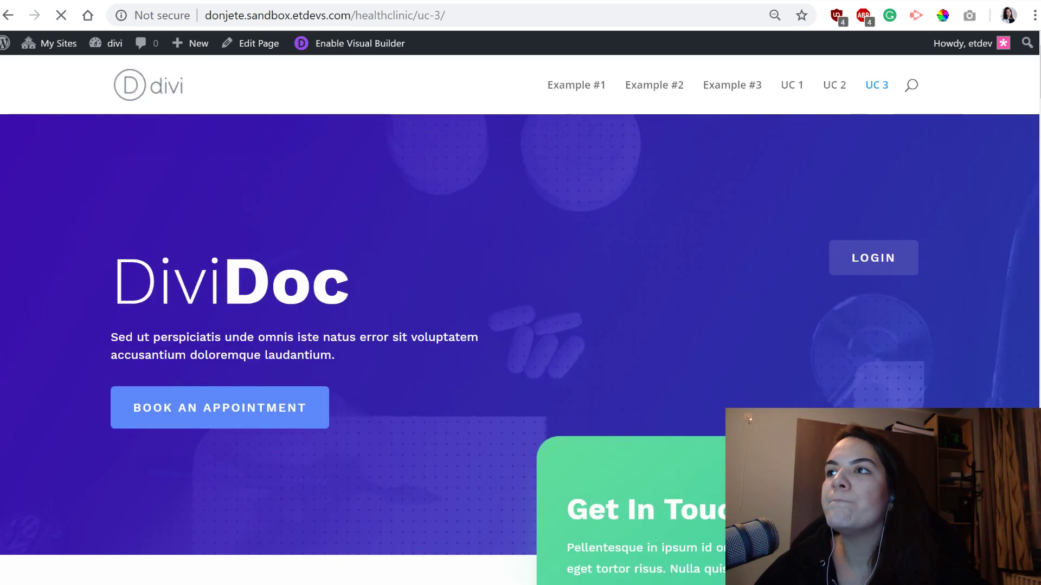
key(ctrl+plus)
key(ctrl+plus)
key(ctrl+plus)
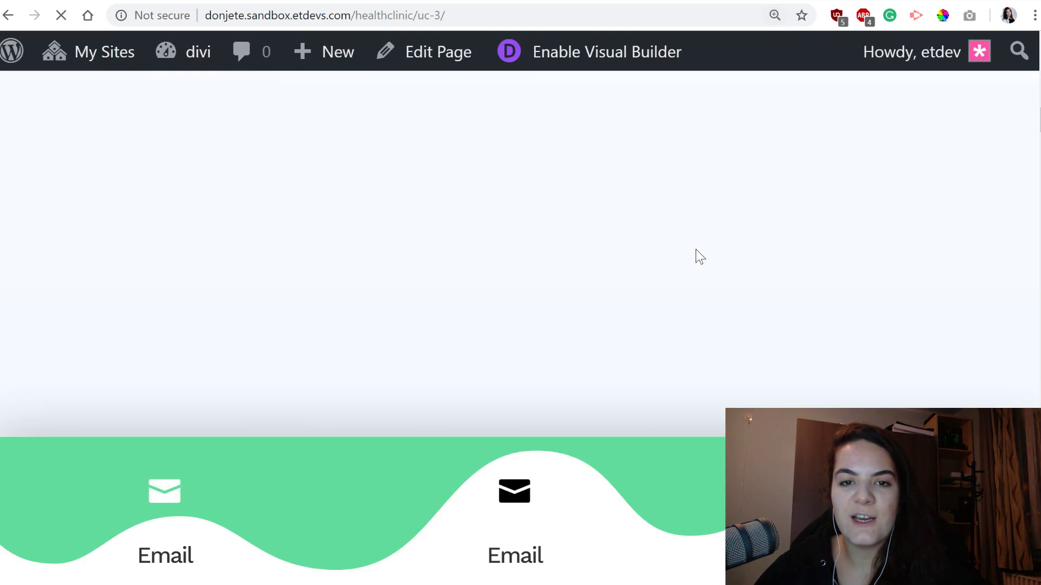
scroll(695, 248, up, 15)
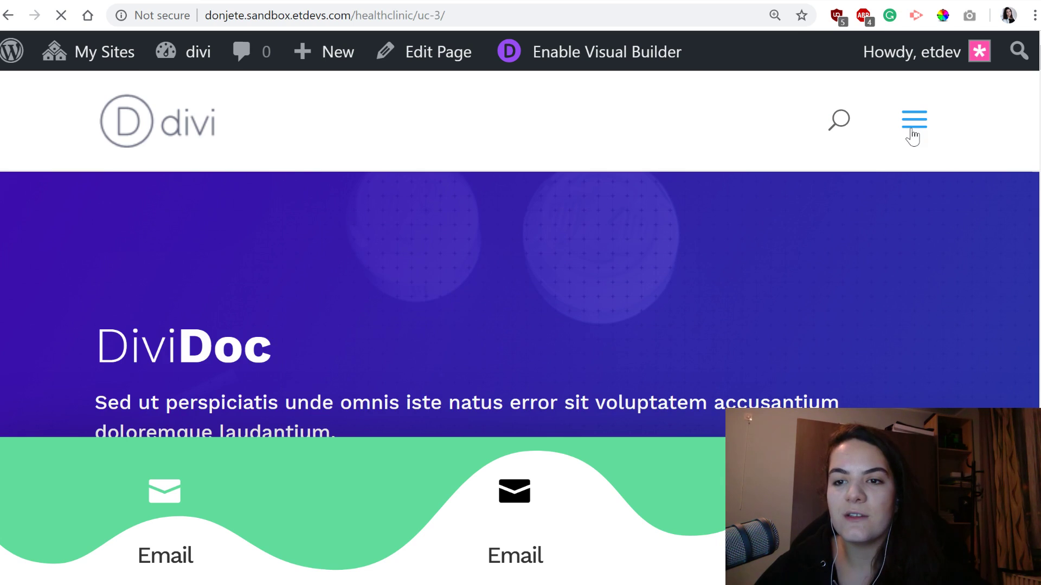
Open the healthclinic landing page from the site navigation and examine its fixed Email and Call bar while scrolling
click(912, 130)
click(198, 309)
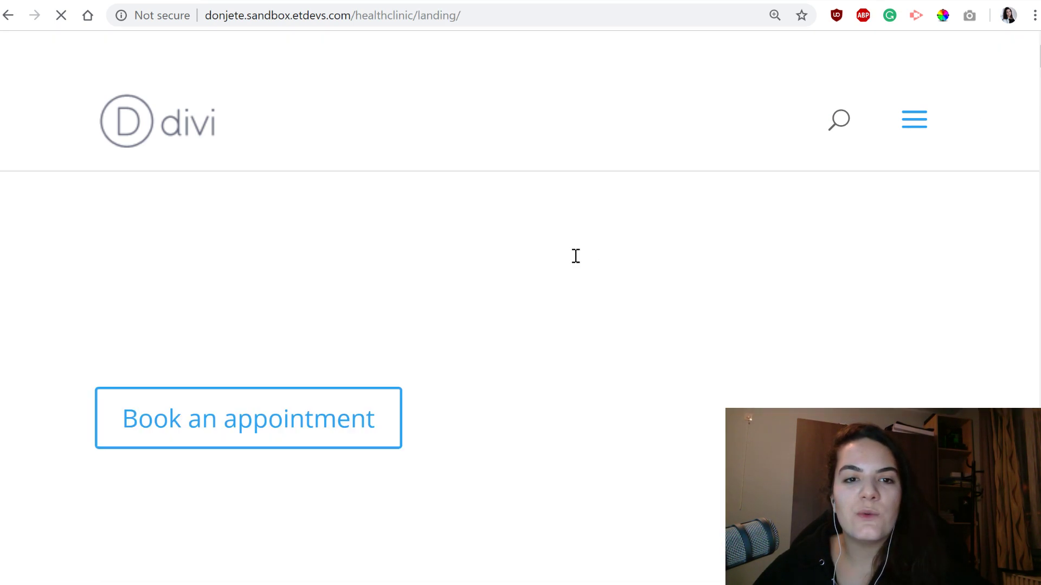
scroll(661, 261, down, 5)
scroll(903, 242, up, 4)
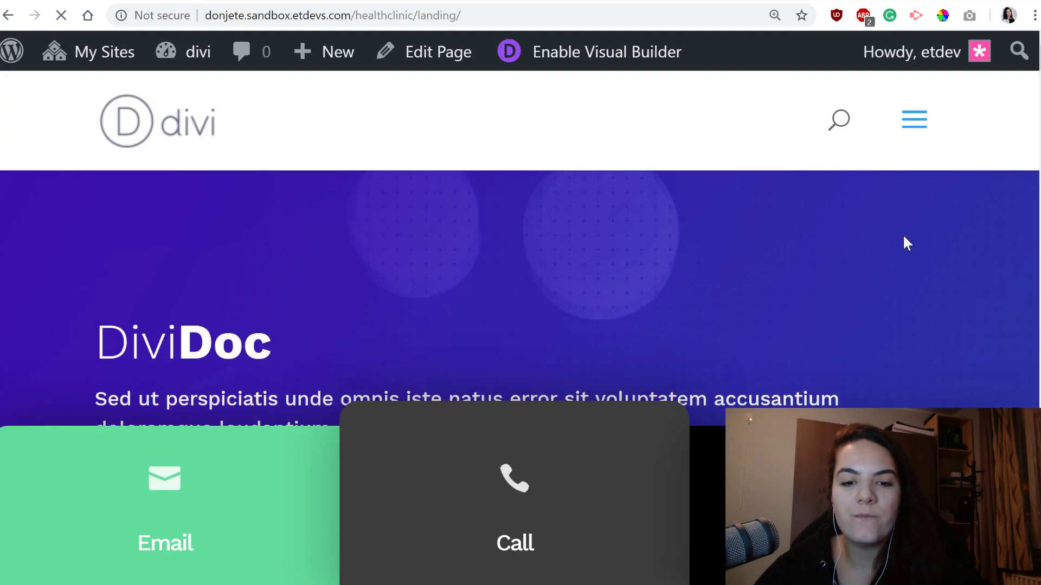
scroll(905, 242, down, 8)
scroll(942, 214, up, 2)
scroll(941, 216, up, 5)
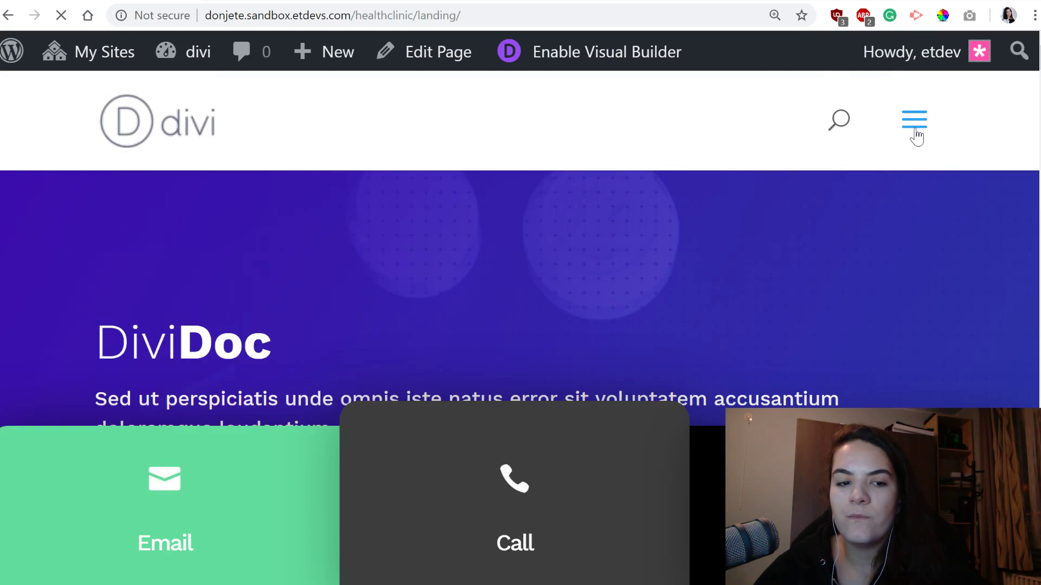
Open the Orthopedic Services page from the site navigation and examine how its fixed contact bar behaves down the page
click(914, 129)
click(232, 245)
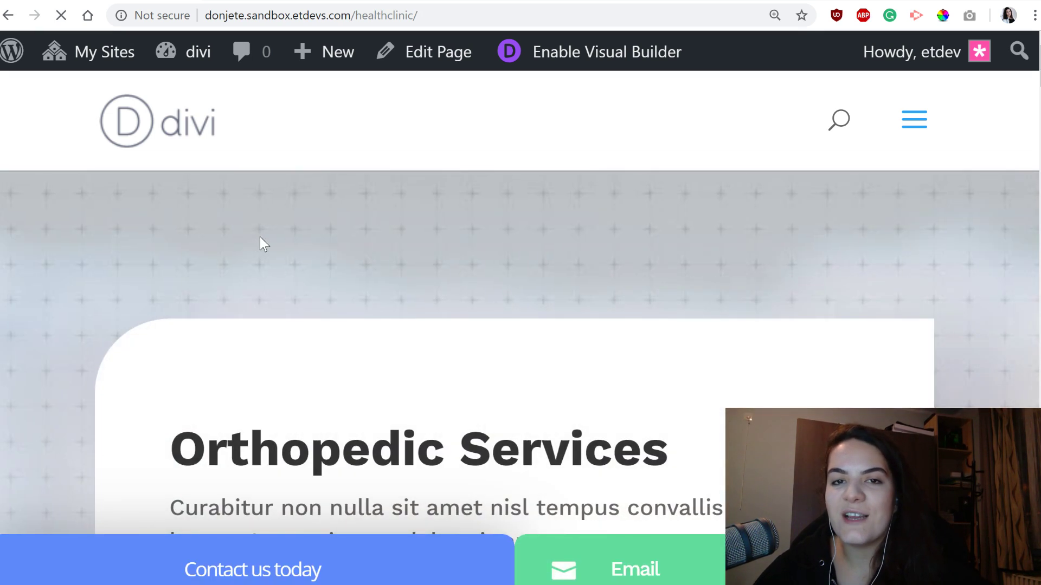
scroll(487, 400, down, 10)
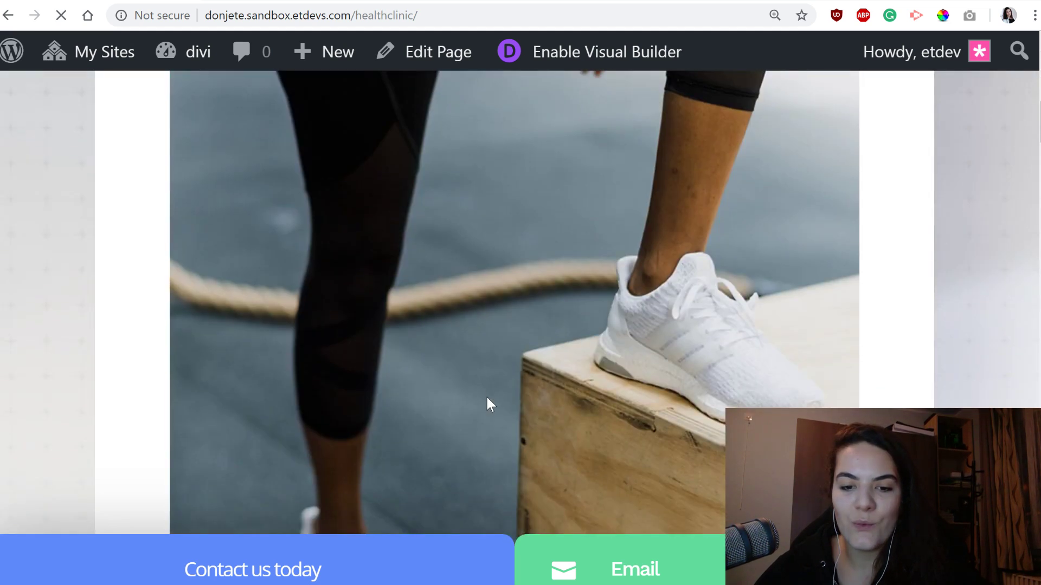
scroll(487, 405, down, 8)
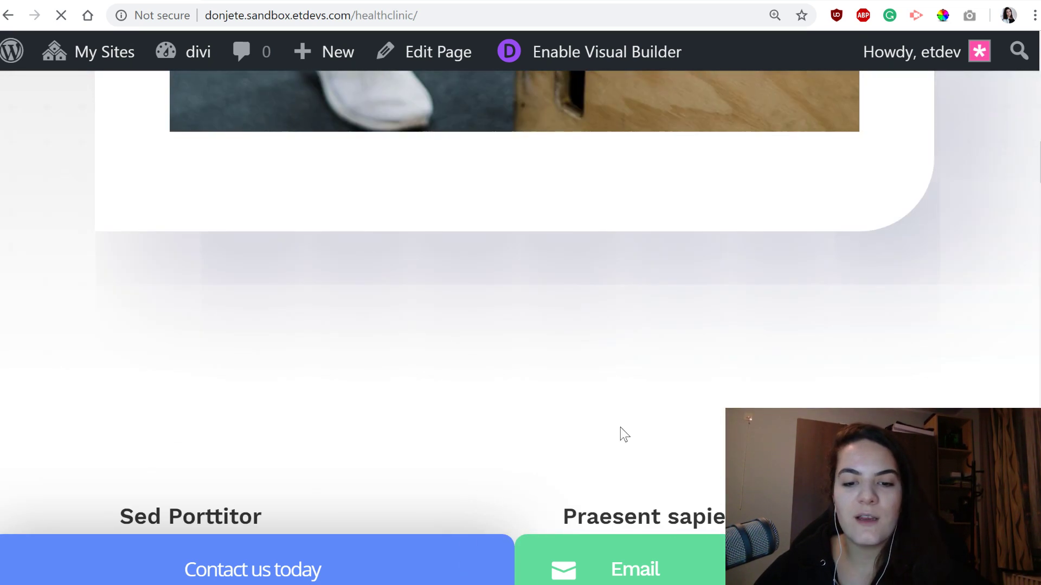
scroll(596, 417, down, 10)
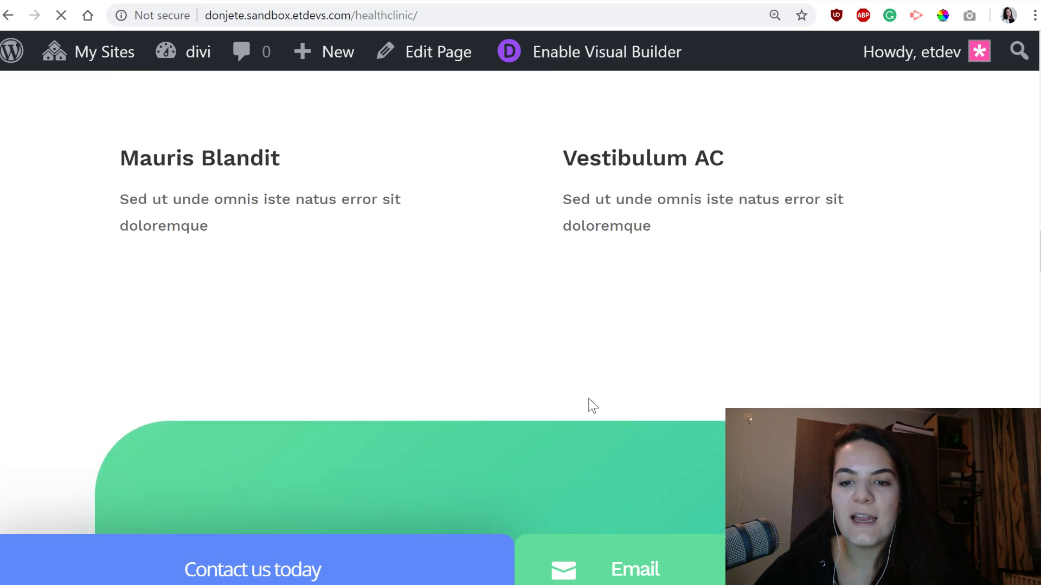
scroll(592, 405, down, 4)
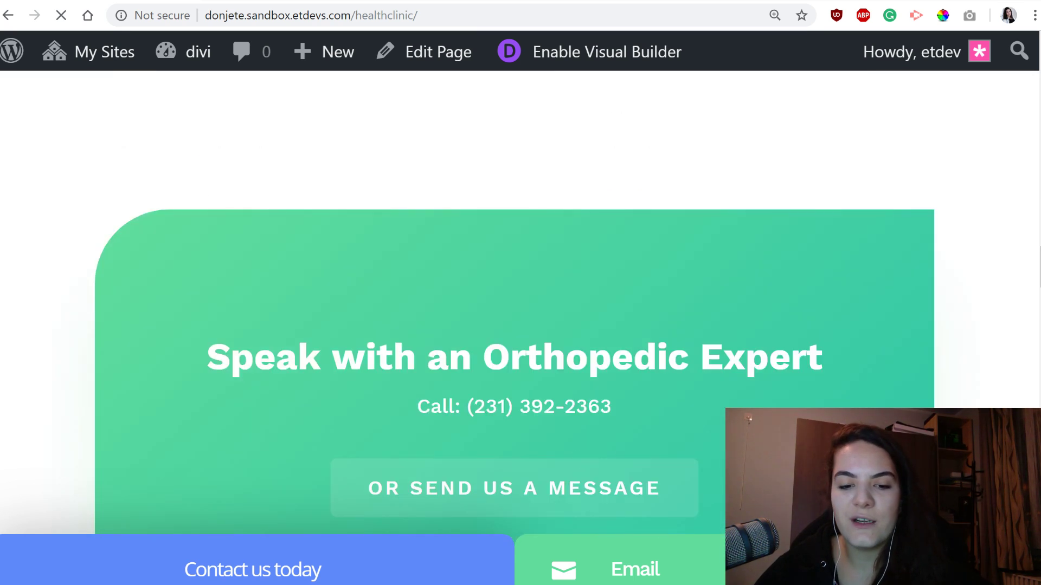